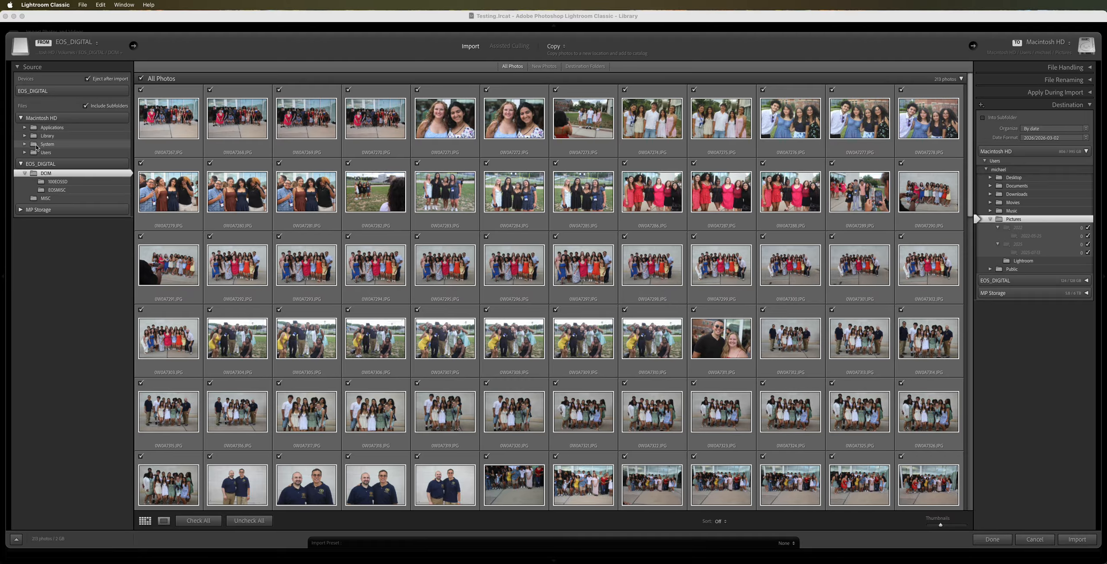
Browse Macintosh HD to the home account's Desktop, choose its Testing folder as the import source, and uncheck all its photos
{"action": "left_click", "coordinate": [25, 152]}
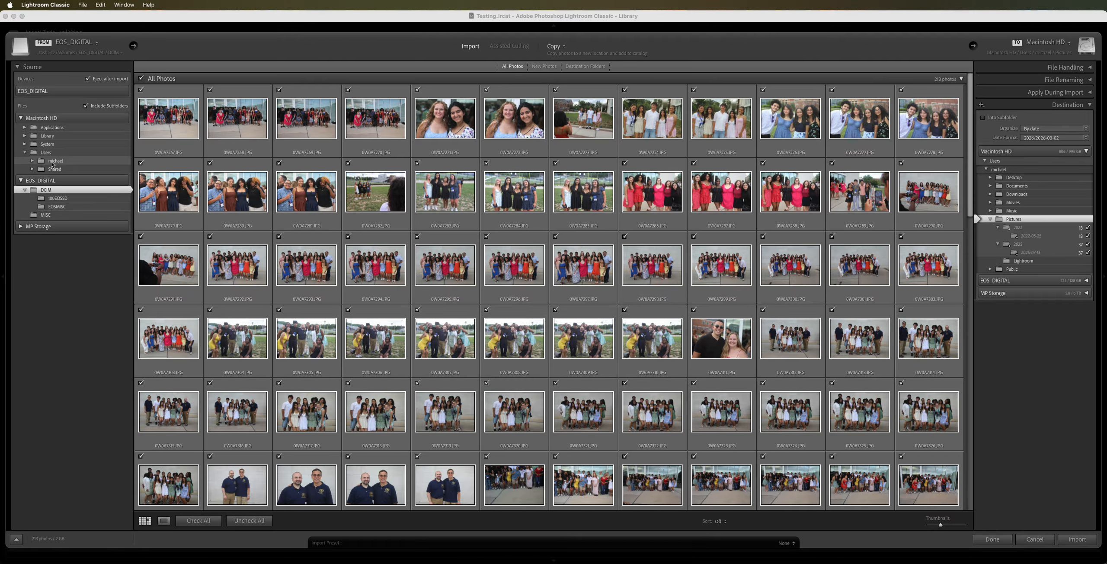
{"action": "left_click", "coordinate": [54, 161]}
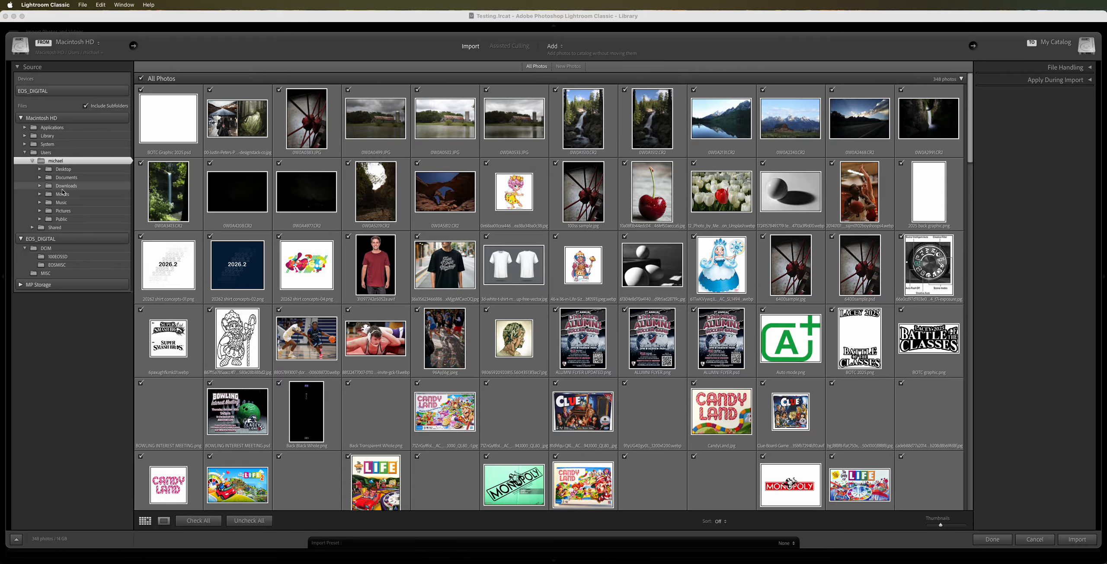
{"action": "left_click", "coordinate": [64, 186]}
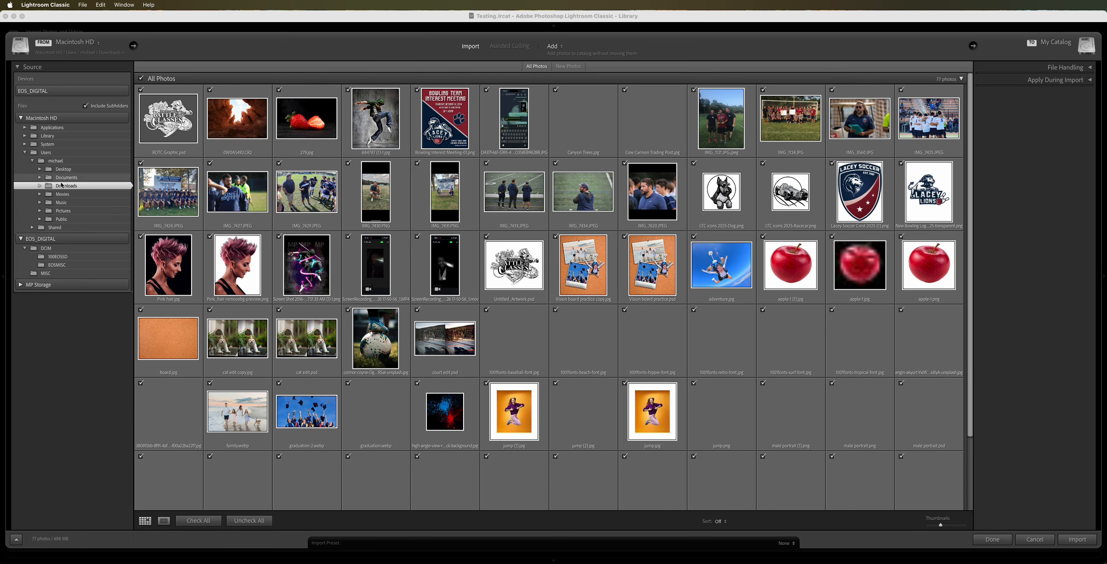
{"action": "left_click", "coordinate": [60, 221]}
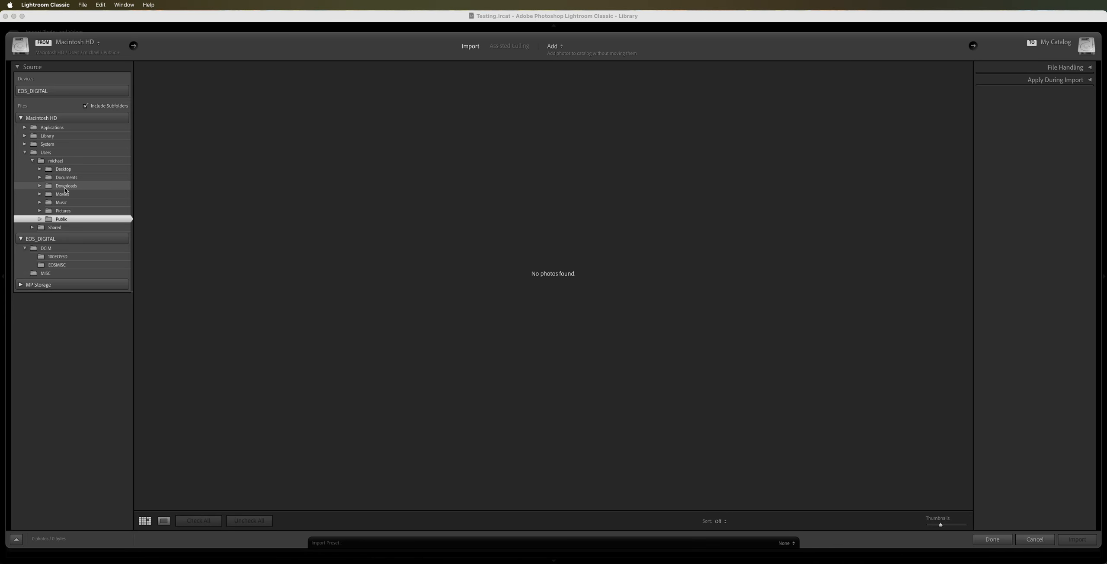
{"action": "left_click", "coordinate": [57, 170]}
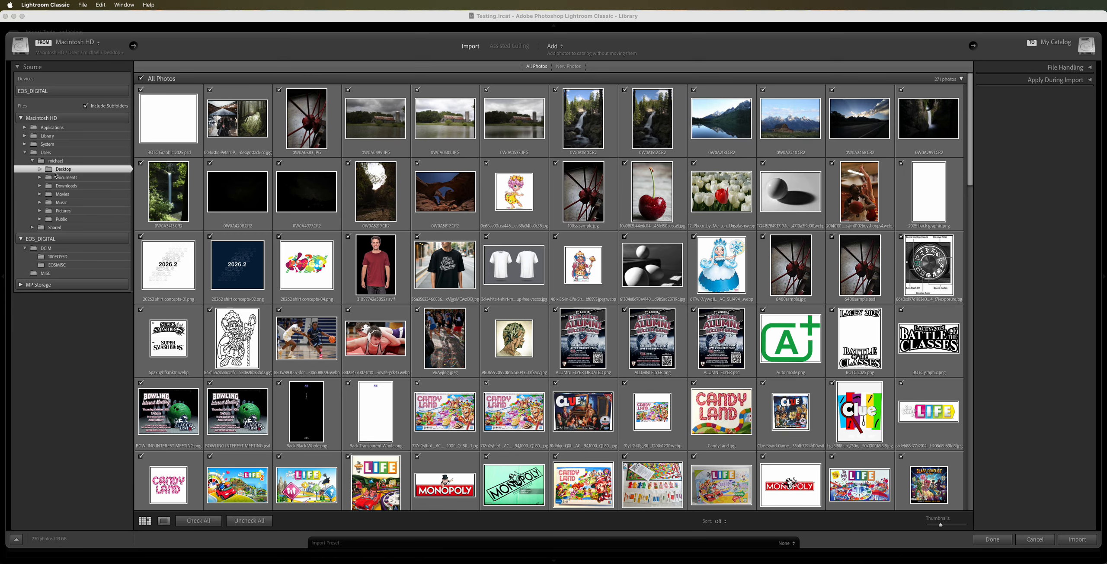
{"action": "left_click", "coordinate": [40, 170]}
{"action": "left_click", "coordinate": [72, 210]}
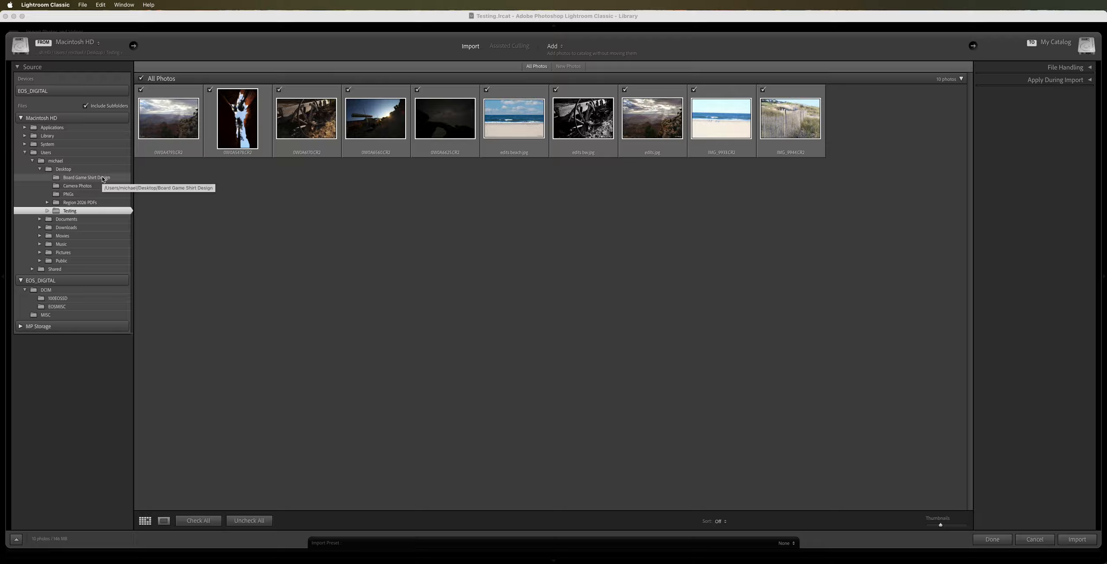
{"action": "left_click", "coordinate": [141, 79]}
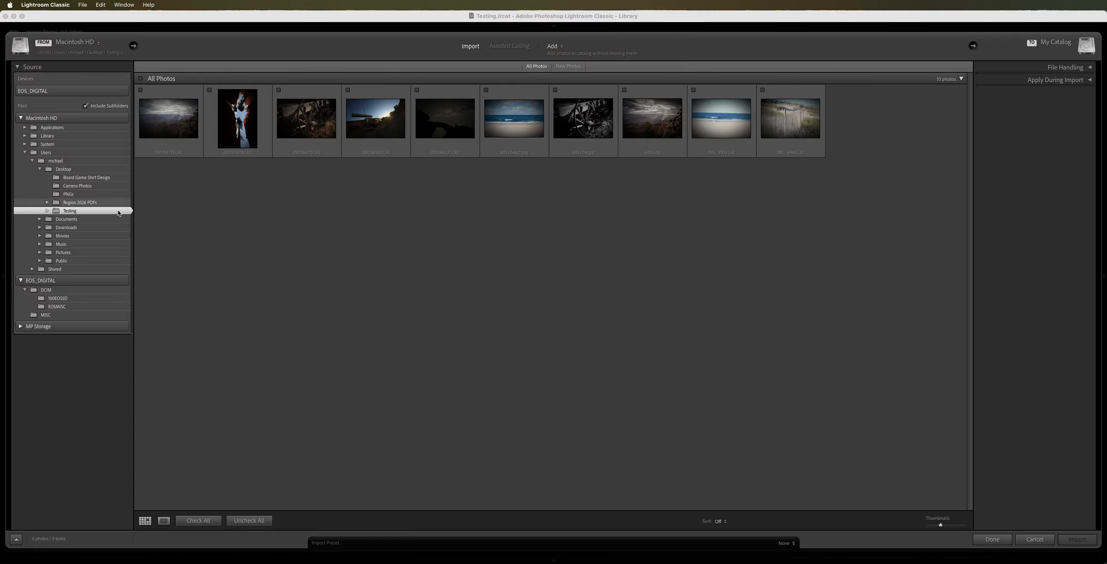
{"action": "left_click", "coordinate": [65, 229]}
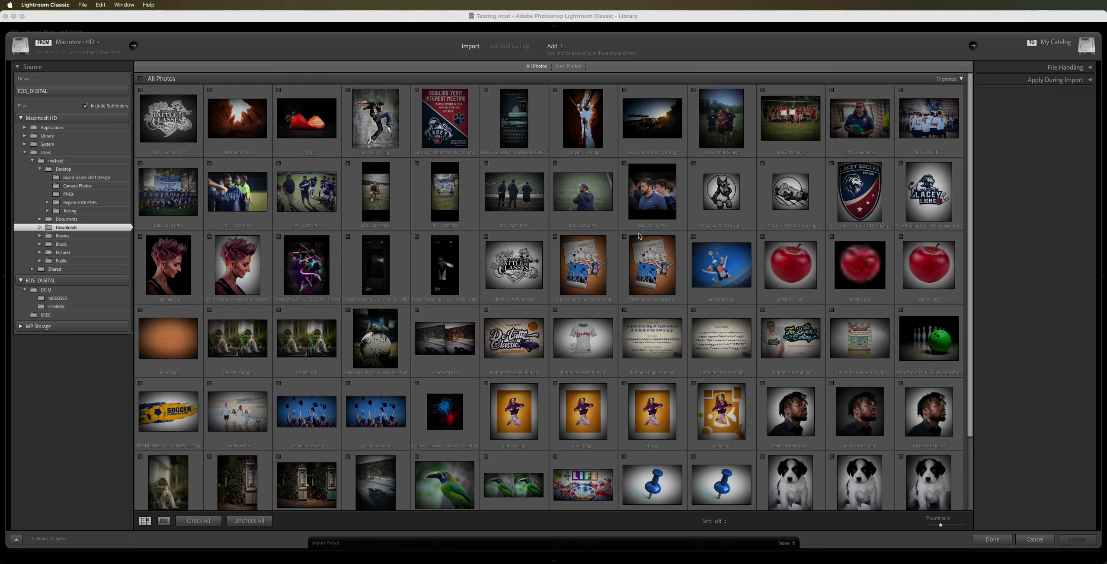
{"action": "left_click", "coordinate": [141, 78]}
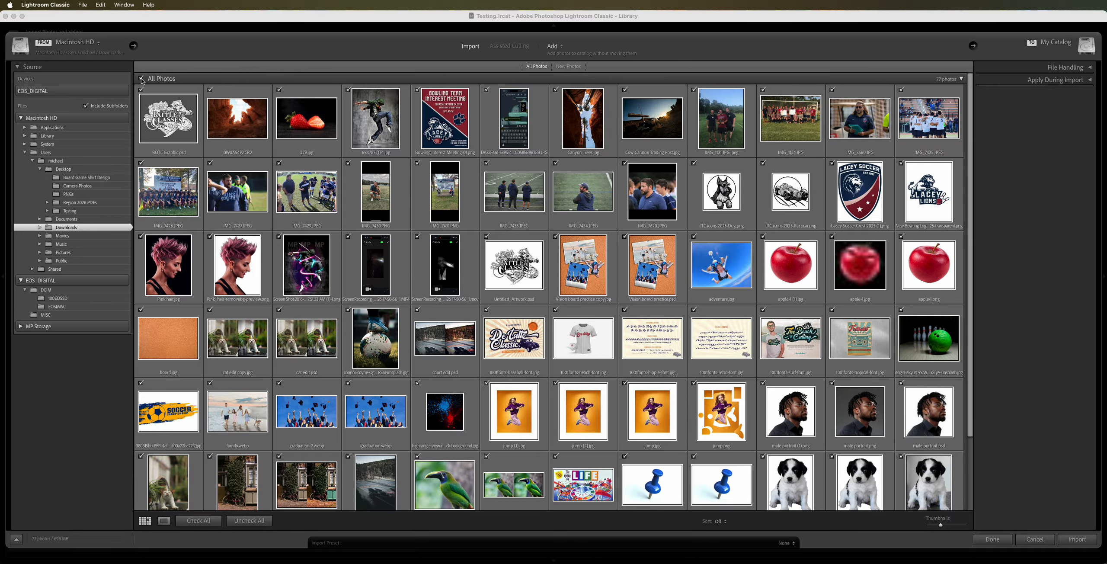
{"action": "left_click", "coordinate": [141, 79]}
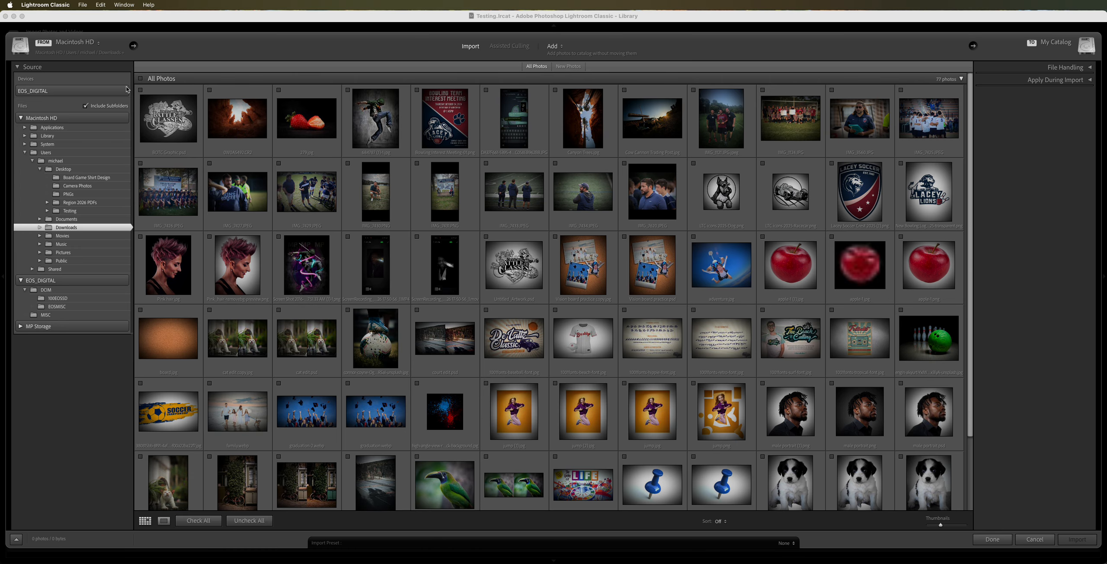
Check the first four and last two photos in the Desktop's Testing folder and import them into the catalog
{"action": "left_click", "coordinate": [71, 210]}
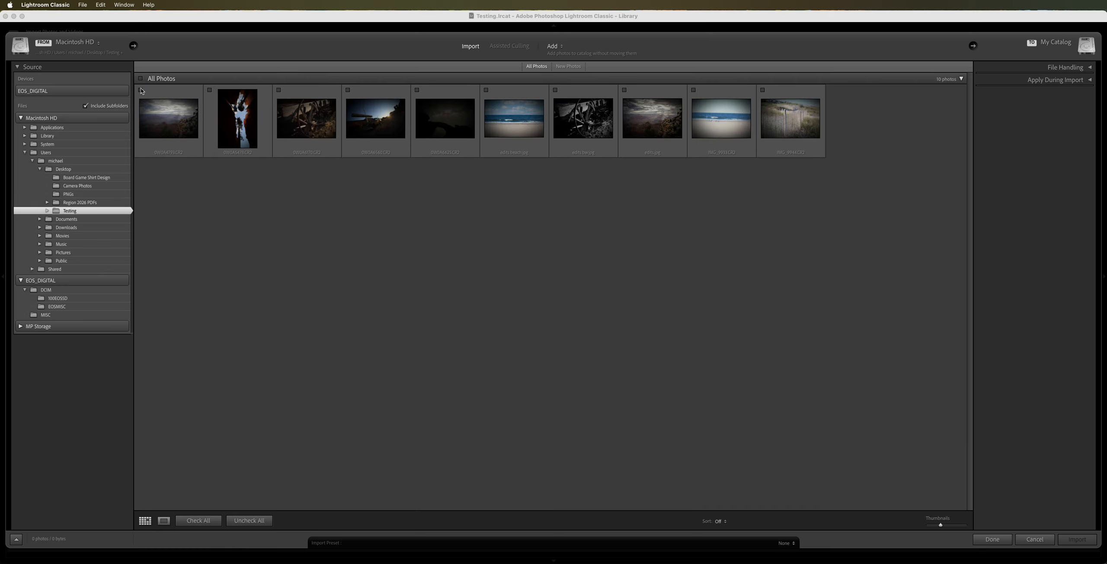
{"action": "left_click", "coordinate": [141, 90]}
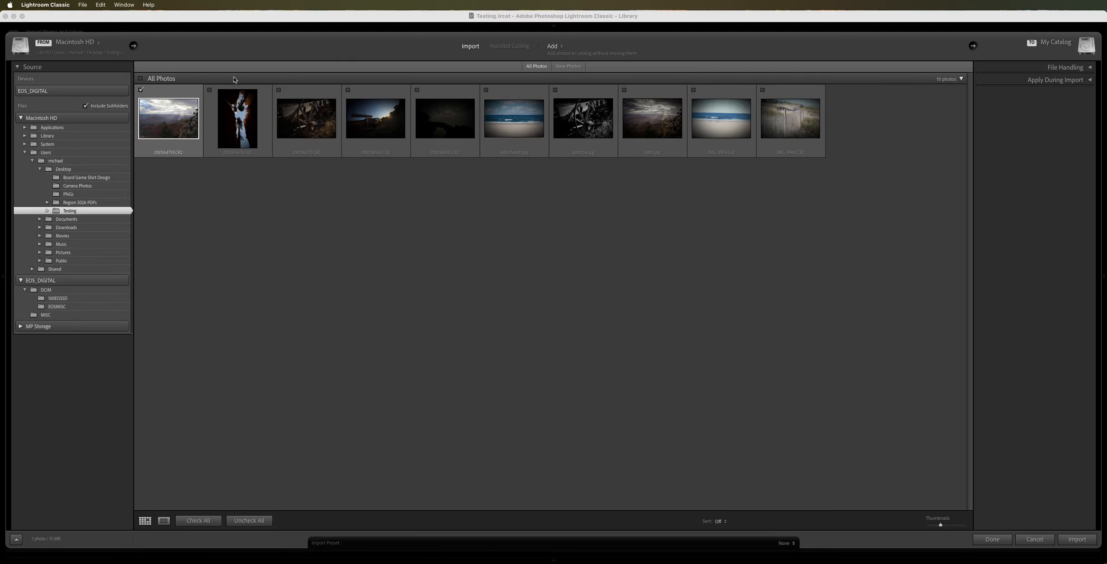
{"action": "left_click", "coordinate": [210, 90]}
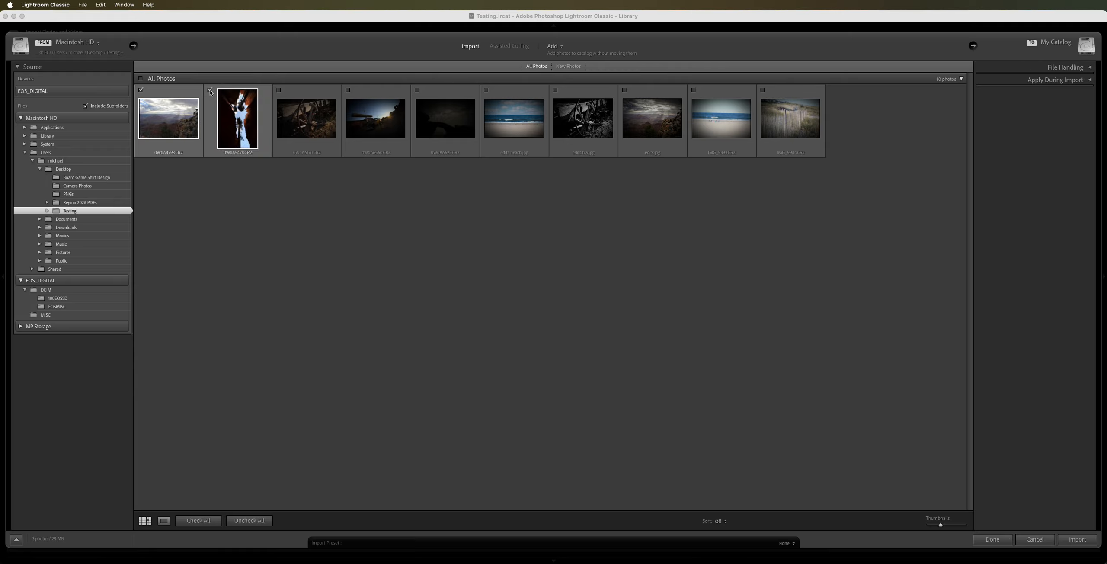
{"action": "left_click", "coordinate": [279, 90]}
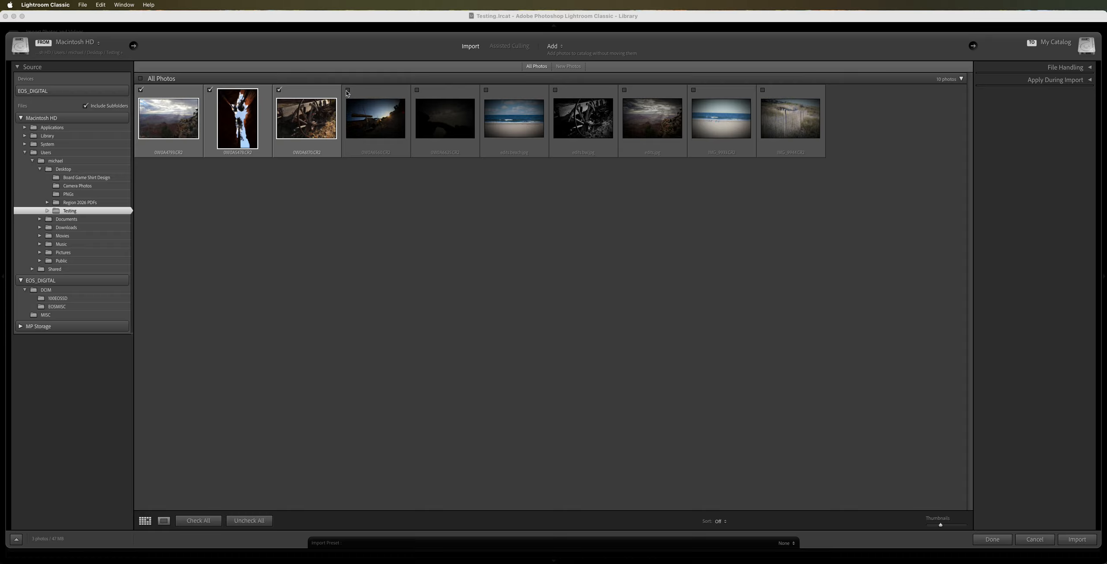
{"action": "left_click", "coordinate": [347, 91]}
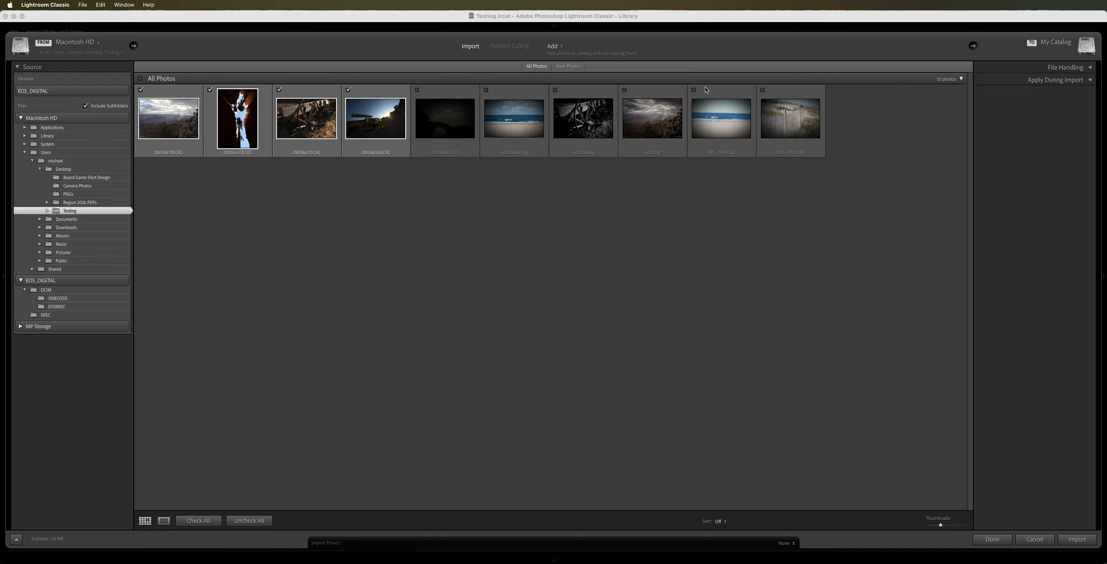
{"action": "left_click", "coordinate": [694, 90]}
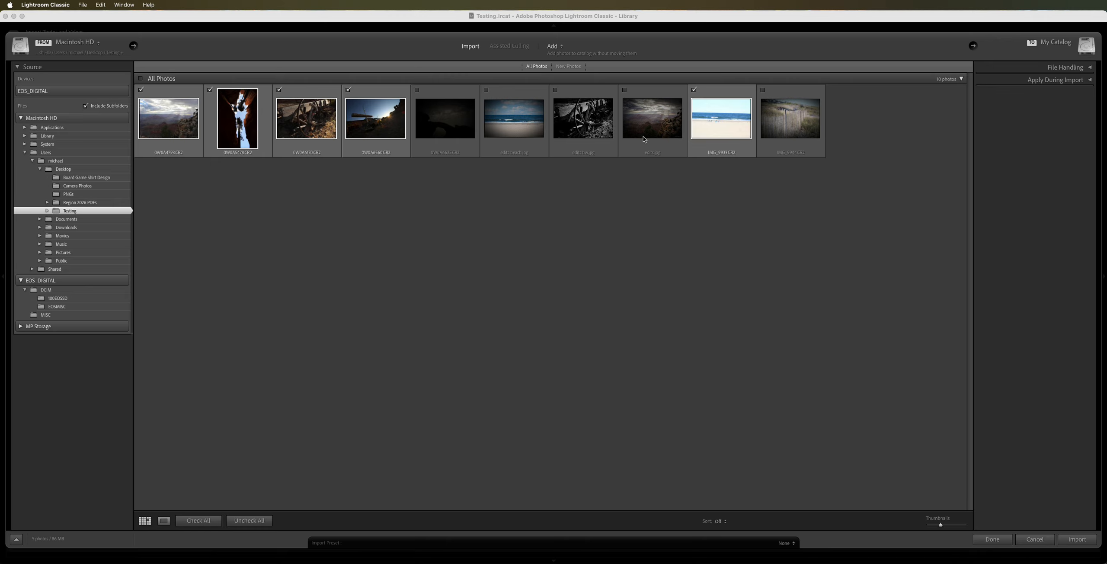
{"action": "left_click", "coordinate": [762, 90]}
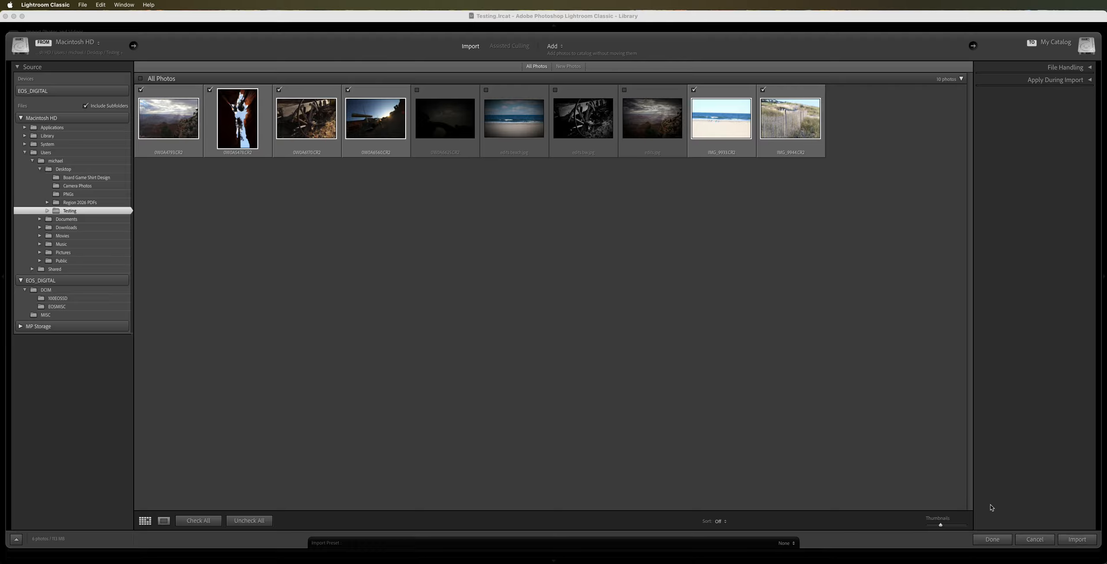
{"action": "left_click", "coordinate": [1082, 542]}
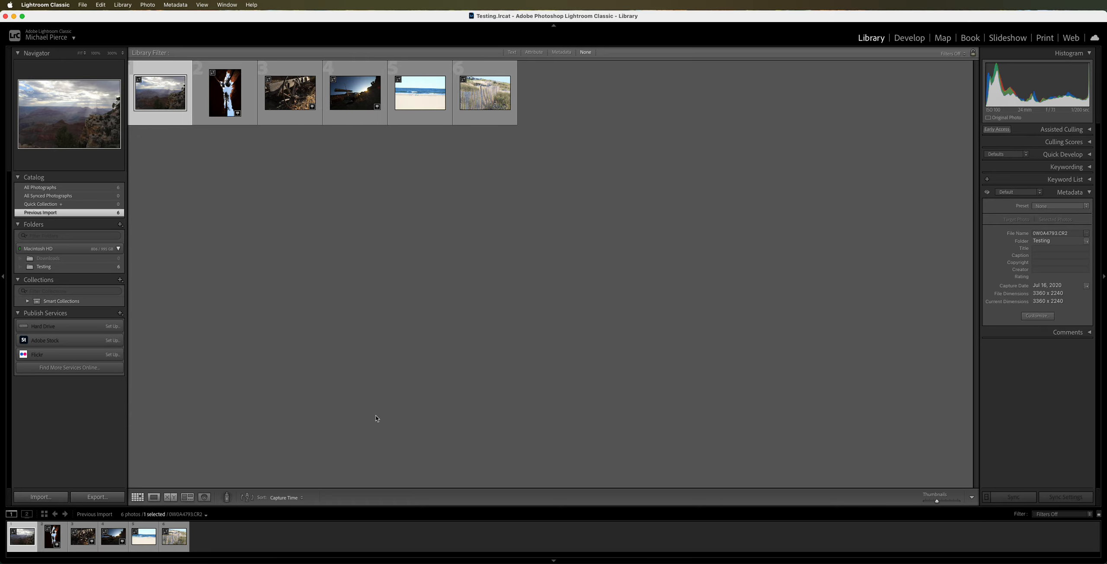
Step through the imported photos in the Develop module and select the canyon landscape with the cloudy sky
{"action": "left_click", "coordinate": [911, 38]}
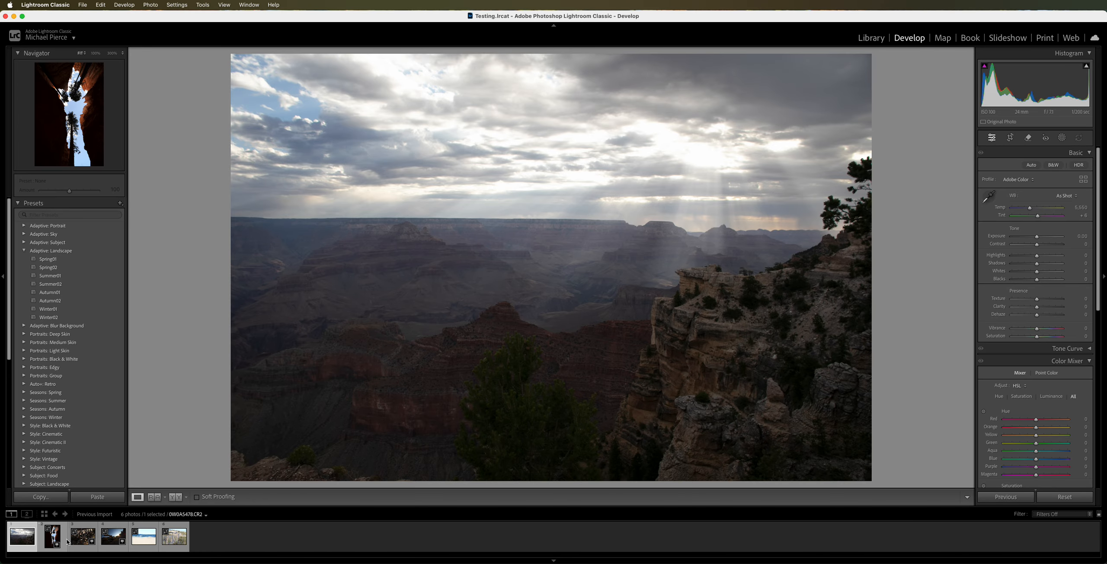
{"action": "left_click", "coordinate": [53, 536]}
{"action": "left_click", "coordinate": [82, 536]}
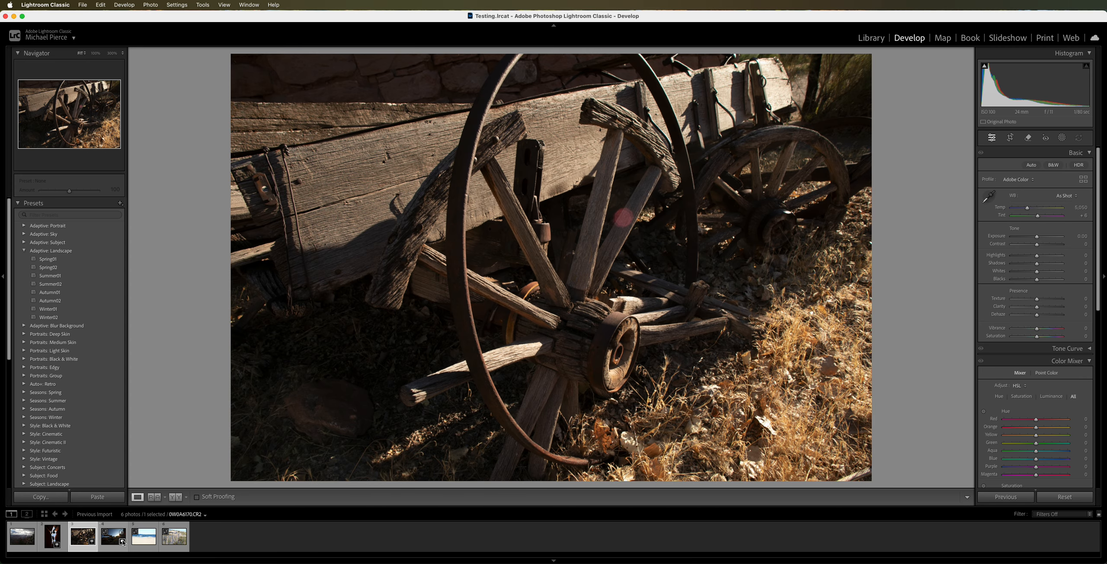
{"action": "left_click", "coordinate": [109, 537]}
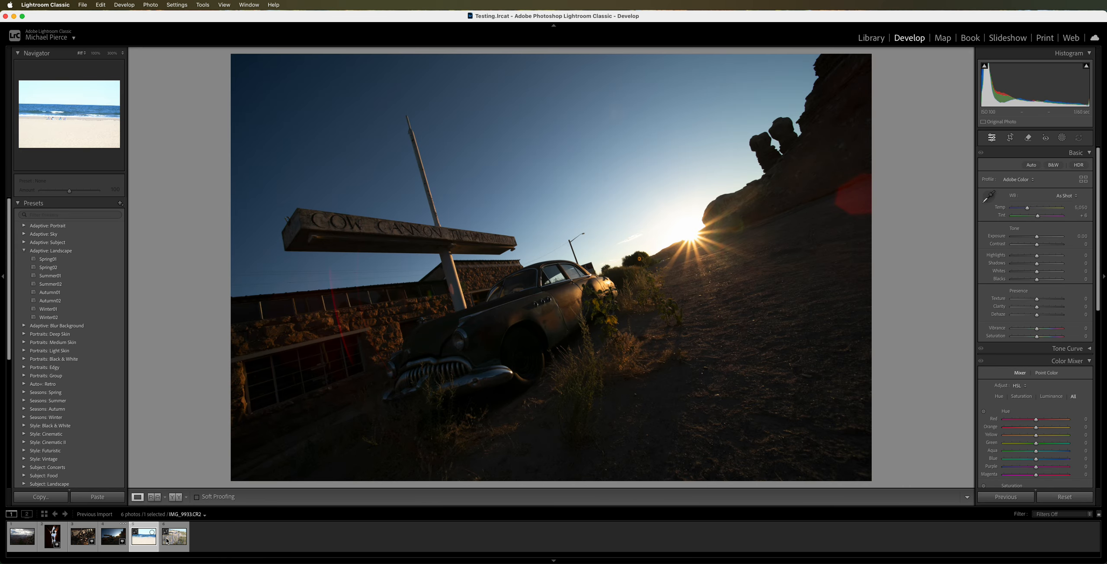
{"action": "left_click", "coordinate": [144, 537]}
{"action": "left_click", "coordinate": [175, 539]}
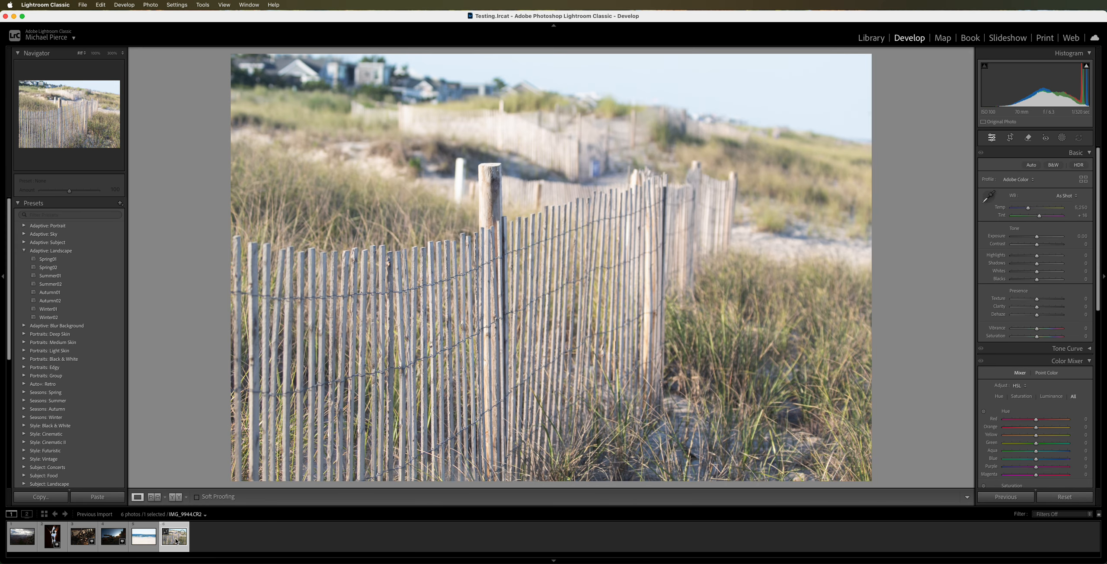
{"action": "left_click", "coordinate": [153, 541]}
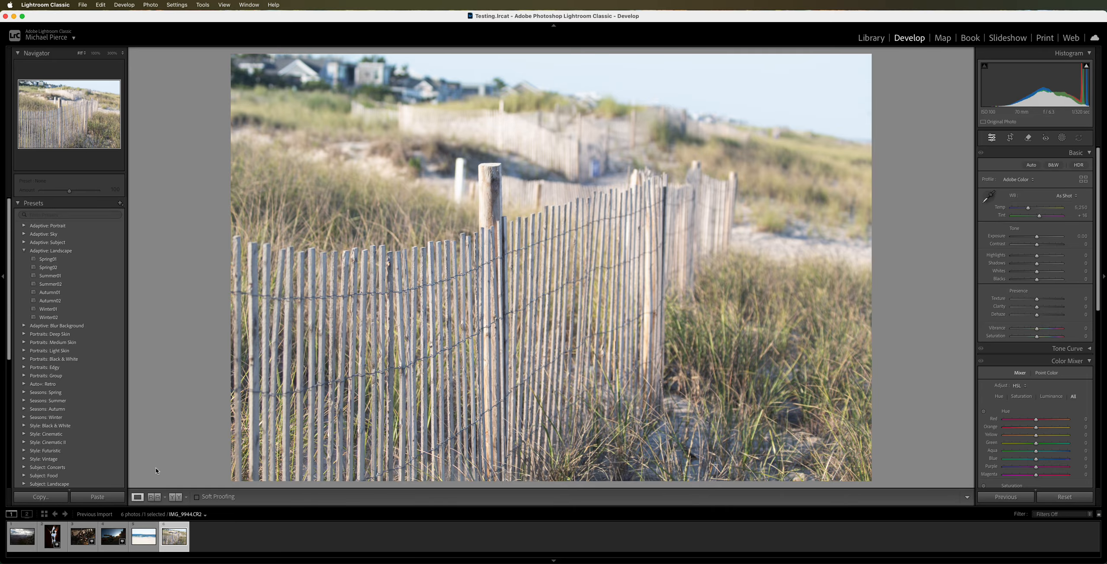
{"action": "left_click", "coordinate": [21, 536]}
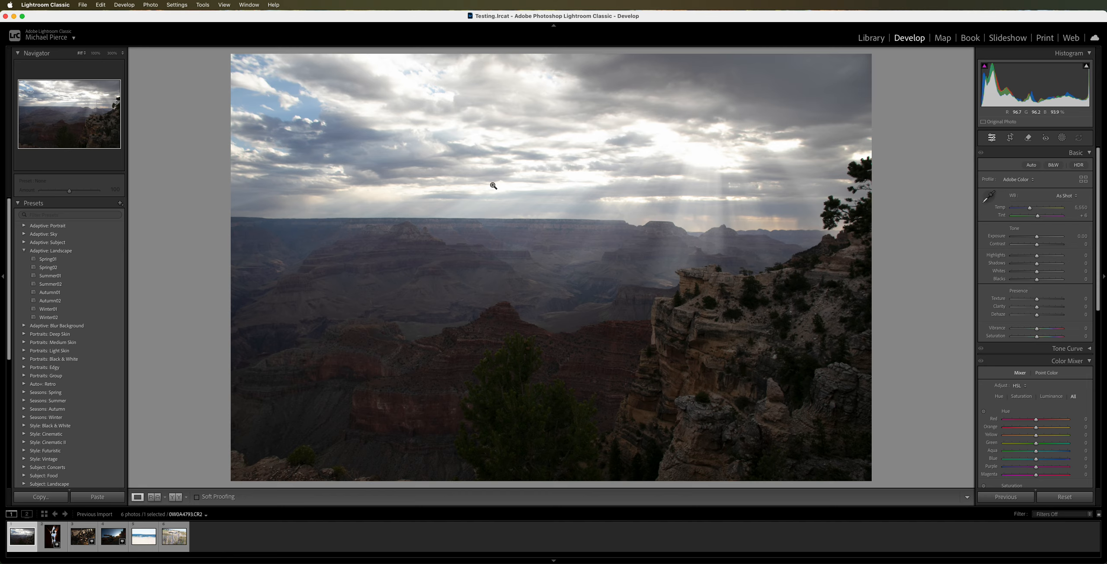
{"action": "left_click", "coordinate": [50, 250]}
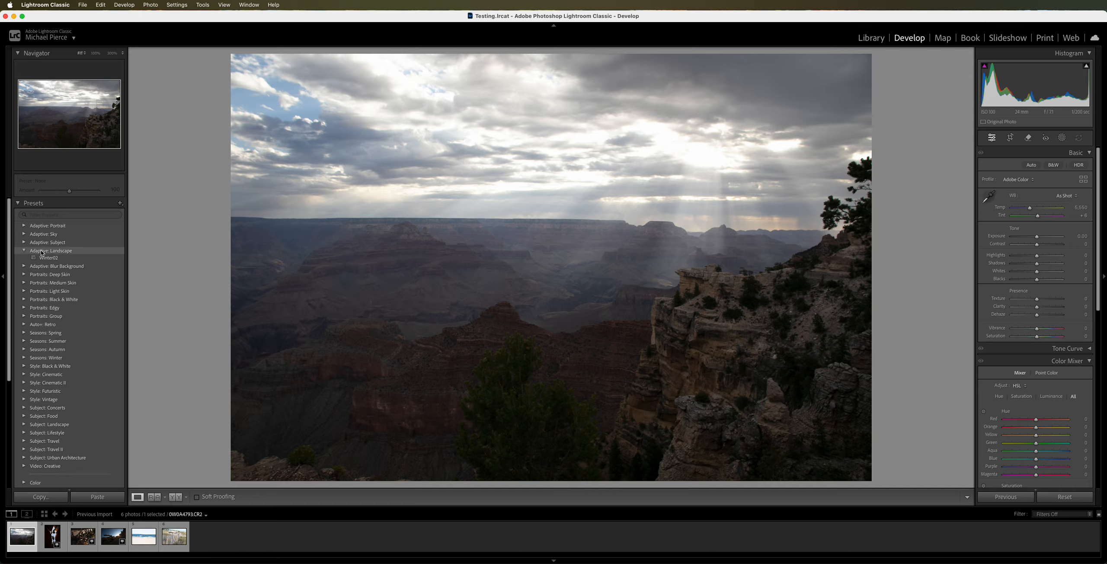
{"action": "left_click", "coordinate": [19, 204]}
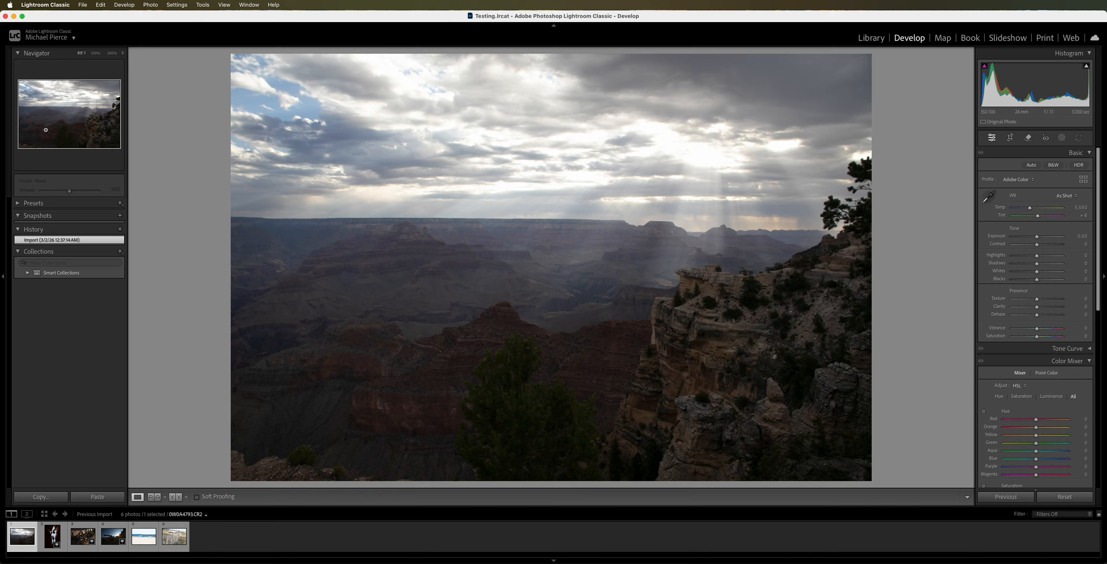
{"action": "left_click", "coordinate": [19, 208]}
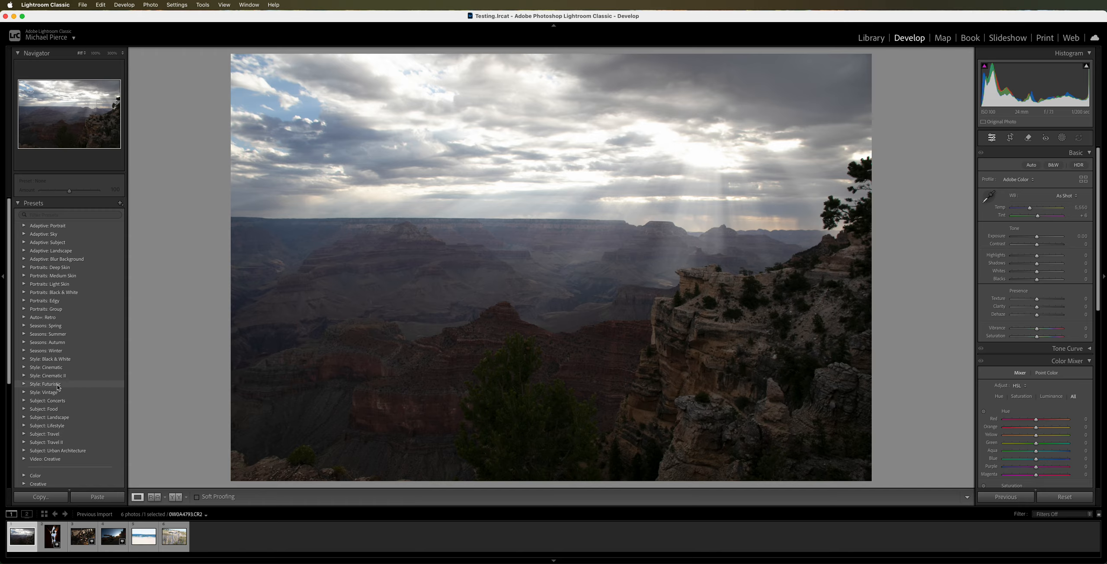
Preview the Adaptive: Landscape presets on the canyon photo, from the Spring to the Winter looks
{"action": "left_click", "coordinate": [24, 251]}
{"action": "left_click", "coordinate": [54, 260]}
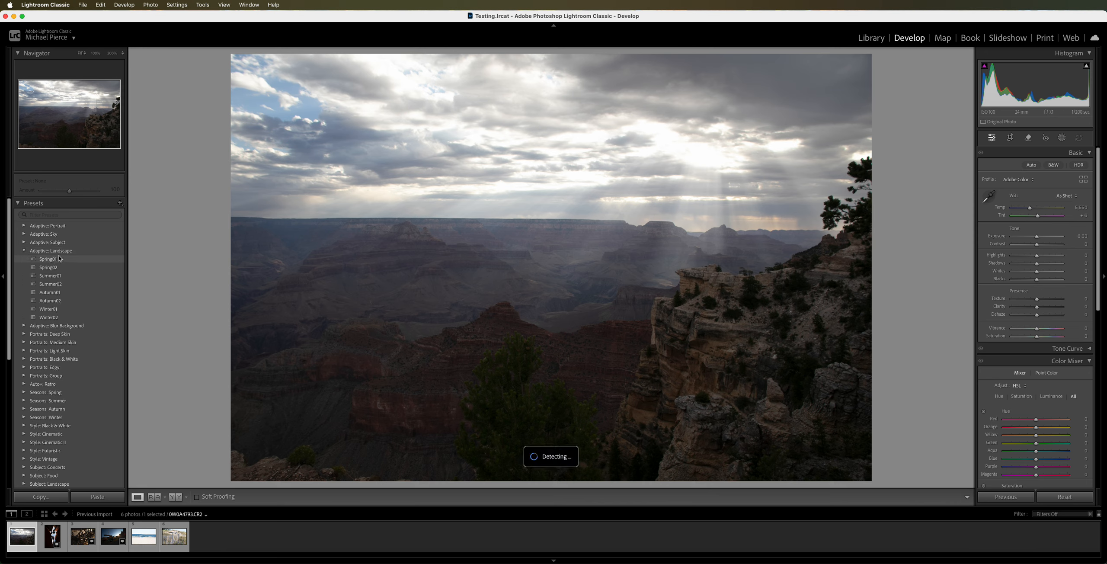
{"action": "left_click", "coordinate": [49, 268]}
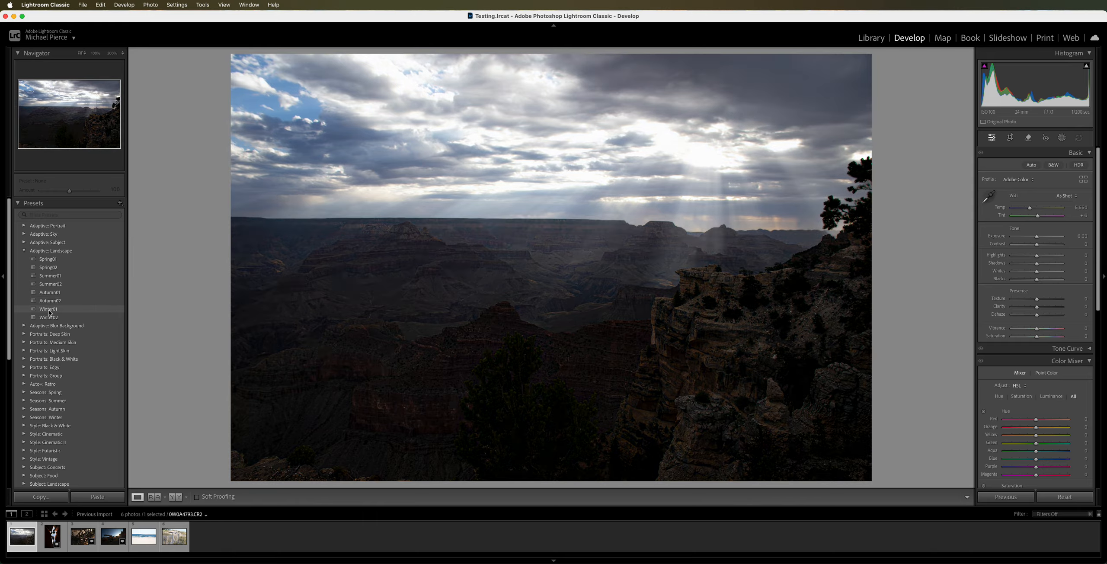
{"action": "left_click", "coordinate": [24, 252]}
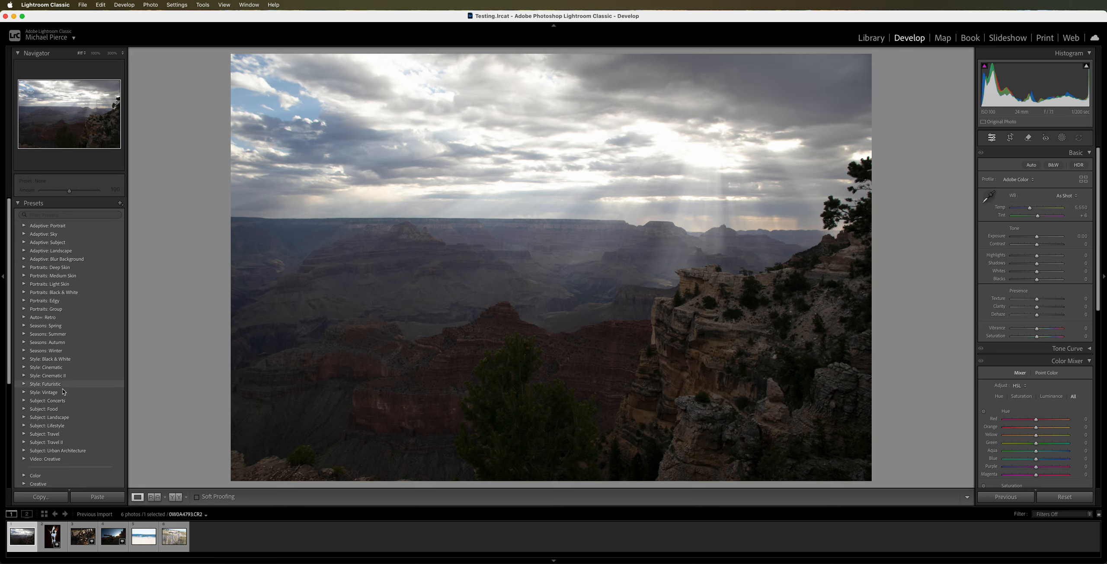
Apply the LN10 preset from the Subject: Landscape group to the canyon photo
{"action": "left_click", "coordinate": [24, 417]}
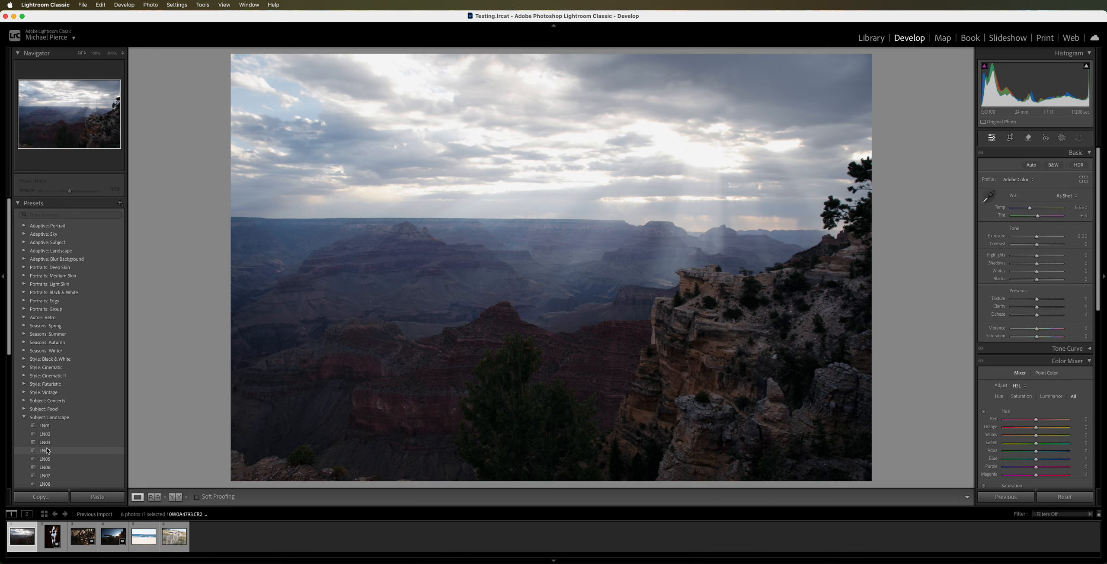
{"action": "scroll", "coordinate": [52, 441], "scroll_direction": "down", "scroll_amount": 3}
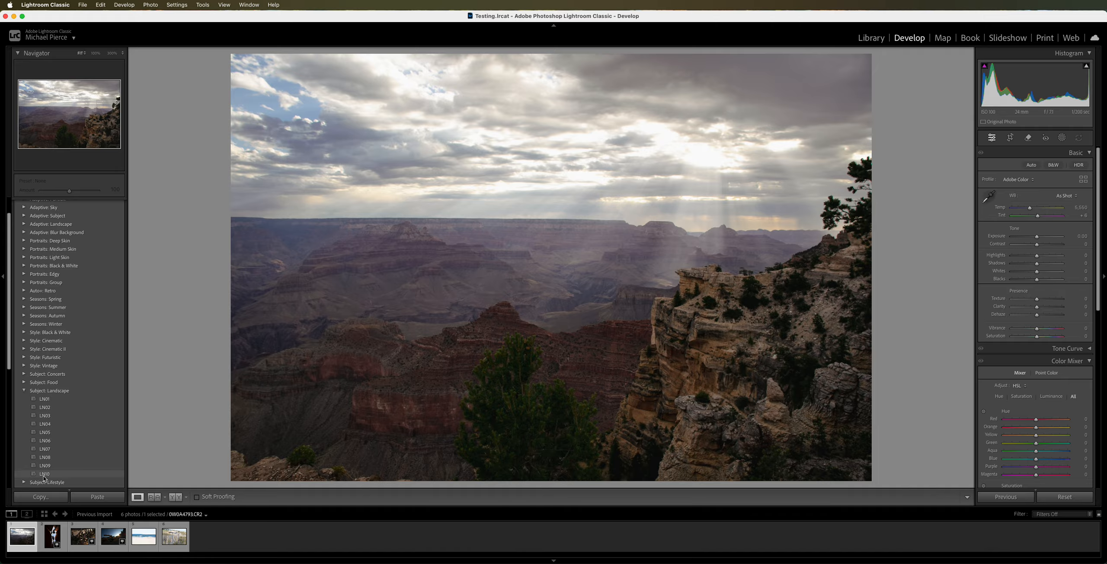
{"action": "left_click", "coordinate": [44, 475]}
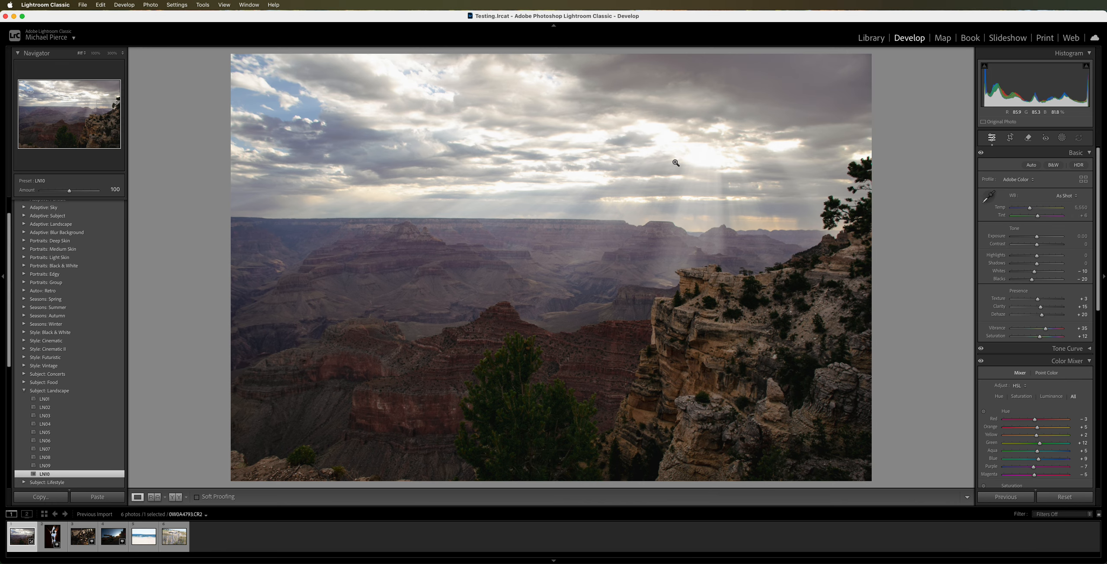
Compare the canyon photo before and after the preset, in the Top/Bottom layout and back in the Left/Right layout
{"action": "key", "text": "y"}
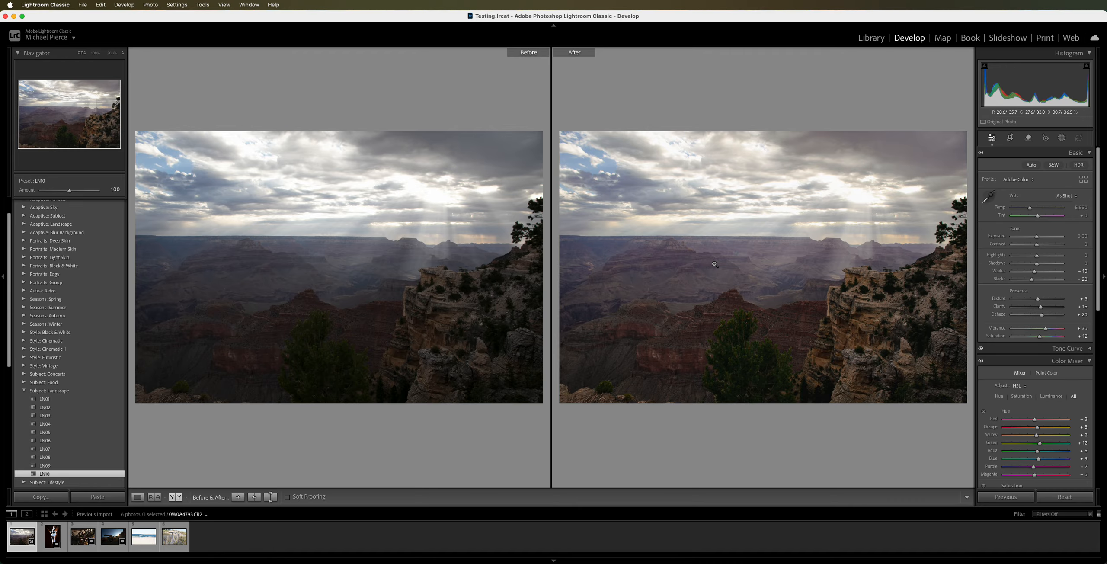
{"action": "key", "text": "y"}
{"action": "key", "text": "y"}
{"action": "left_click", "coordinate": [225, 5]}
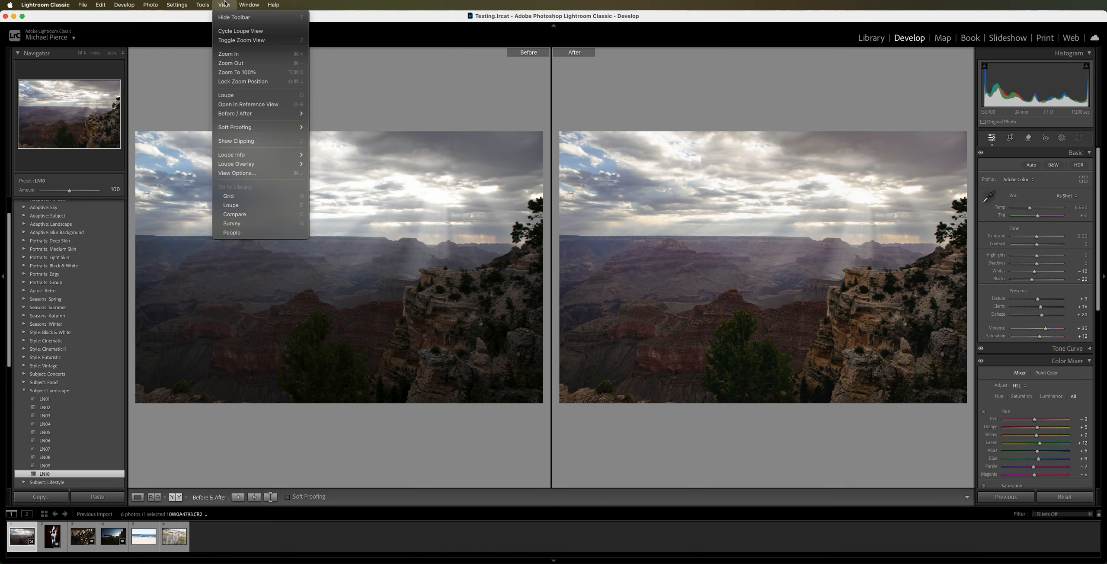
{"action": "mouse_move", "coordinate": [237, 119]}
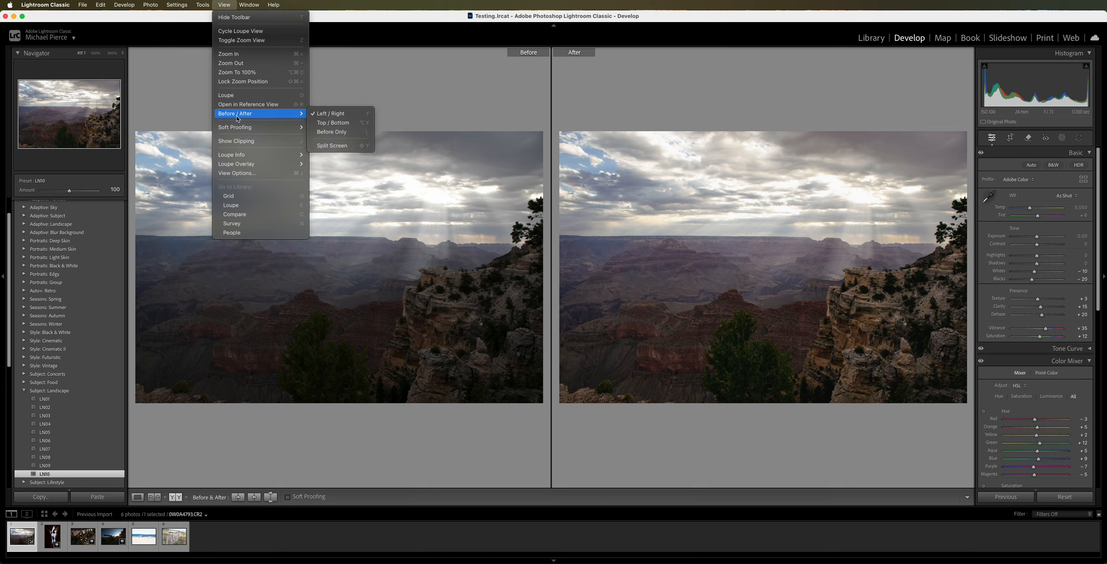
{"action": "left_click", "coordinate": [331, 125]}
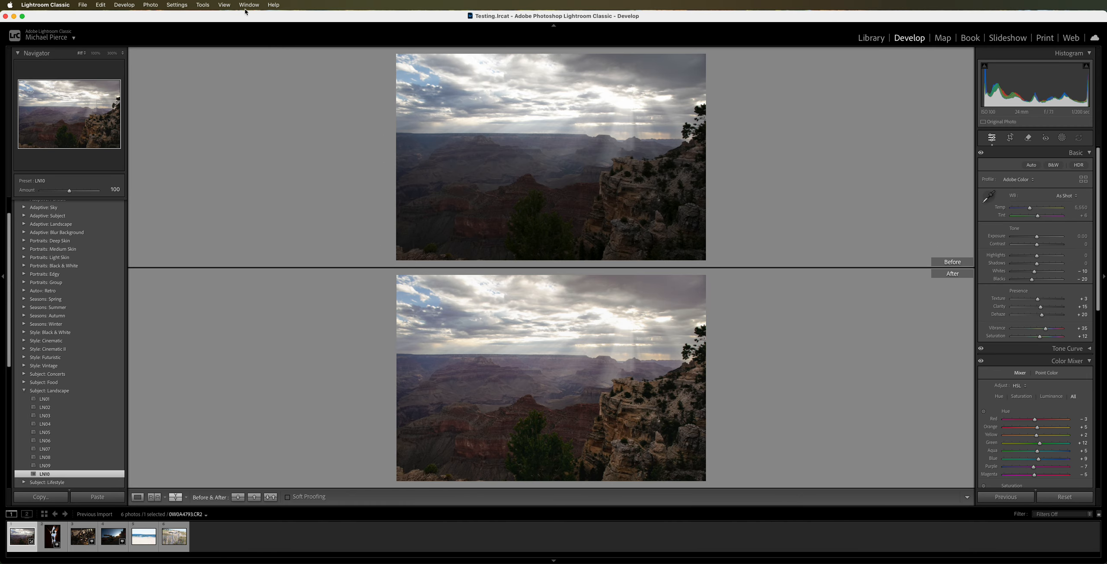
{"action": "left_click", "coordinate": [224, 5]}
{"action": "mouse_move", "coordinate": [245, 115]}
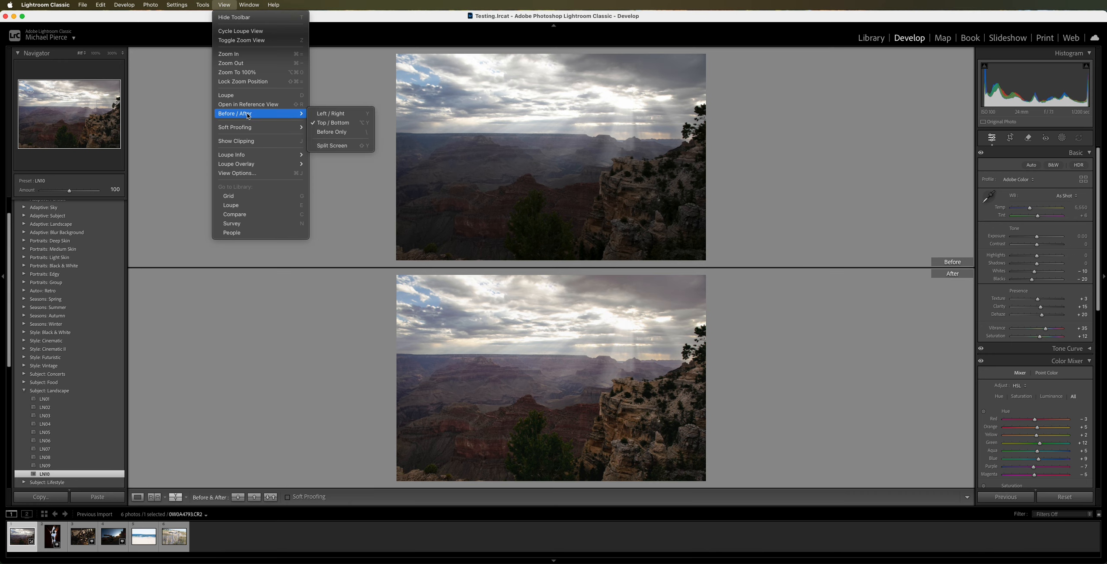
{"action": "left_click", "coordinate": [331, 114]}
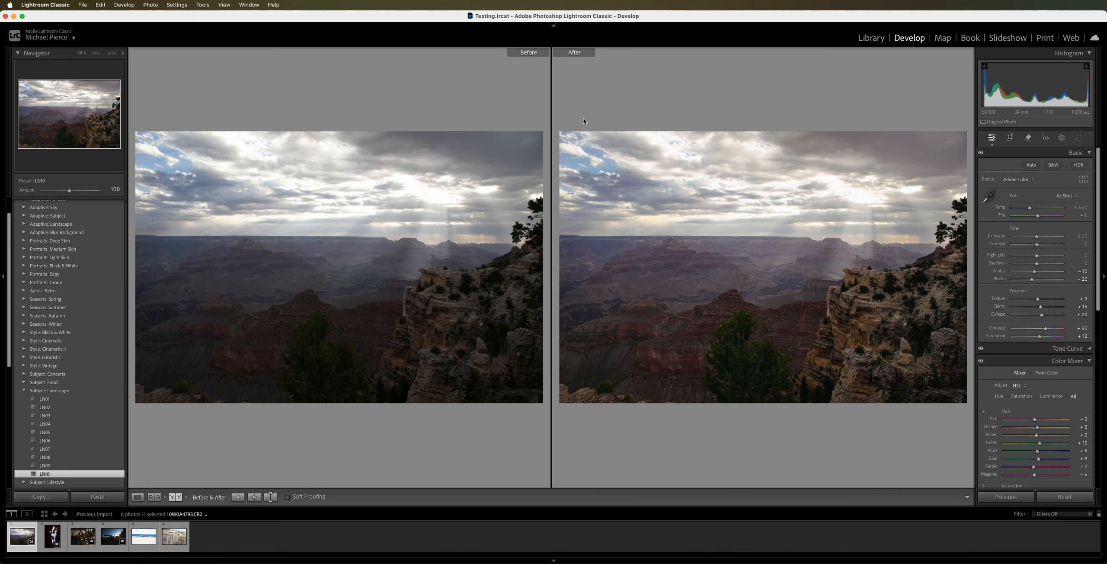
Check the available before/after layouts and toggle the side-by-side comparison, ending in the single-photo view
{"action": "left_click", "coordinate": [229, 5]}
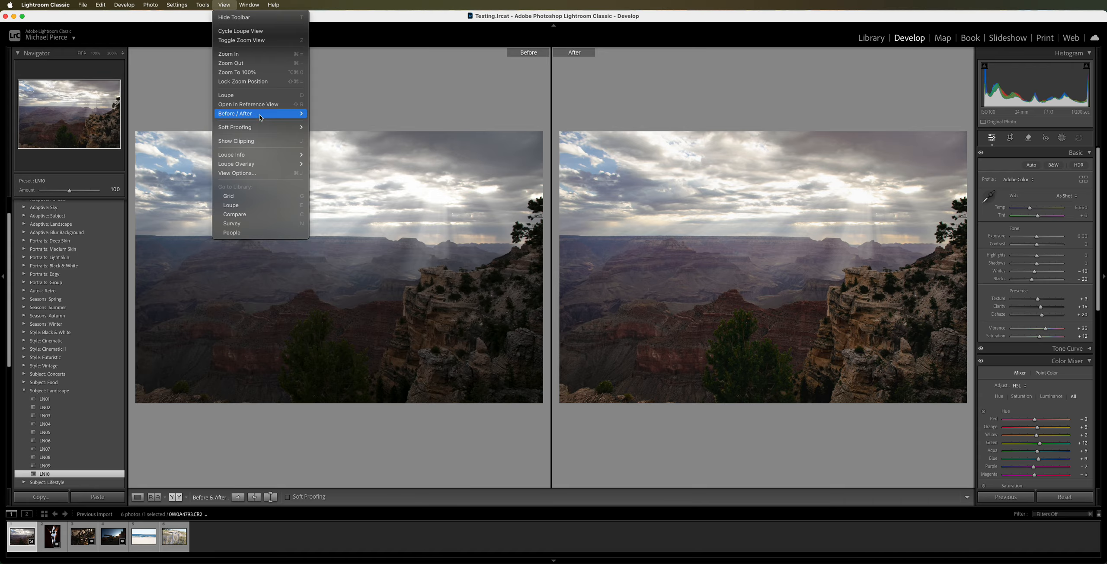
{"action": "mouse_move", "coordinate": [260, 116]}
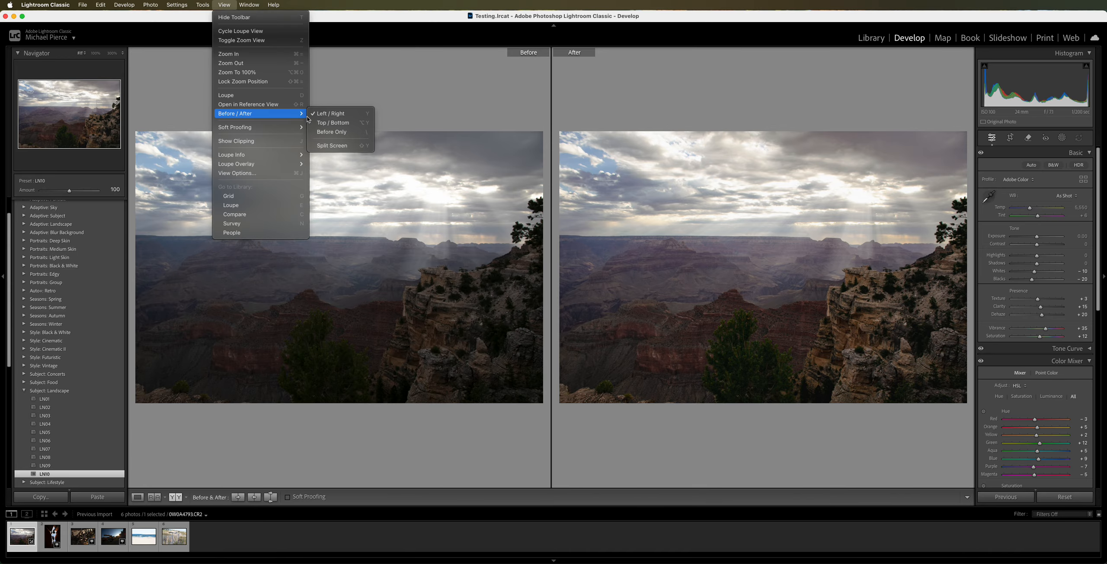
{"action": "left_click", "coordinate": [368, 17]}
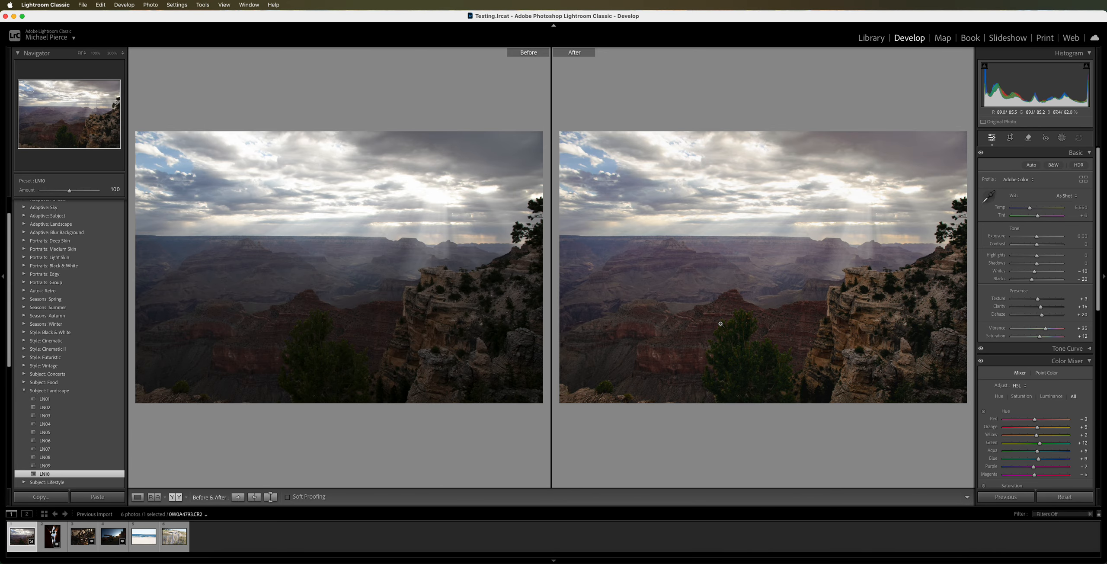
{"action": "key", "text": "y"}
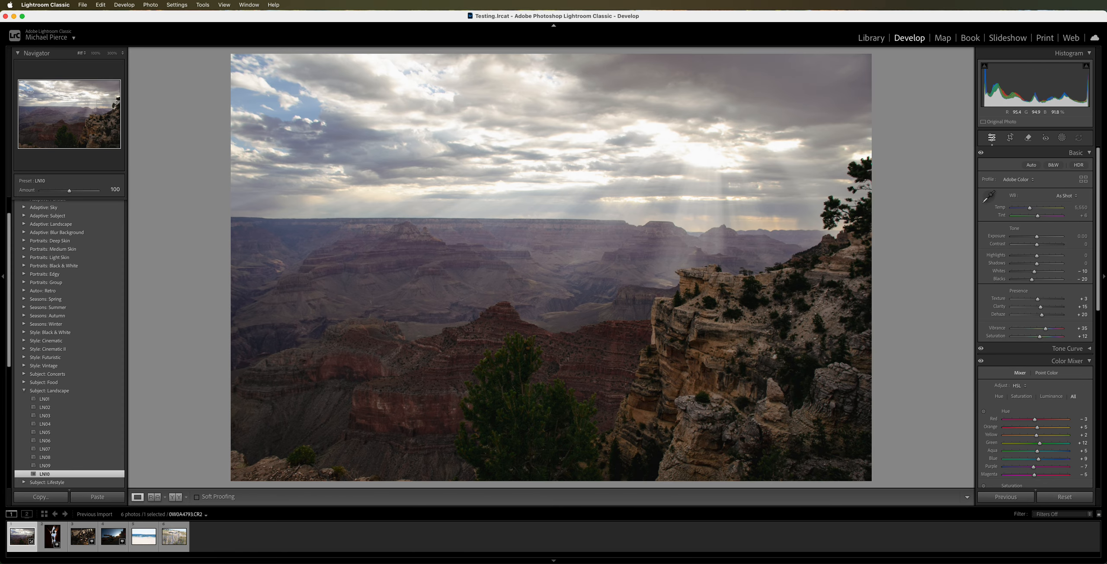
{"action": "key", "text": "y"}
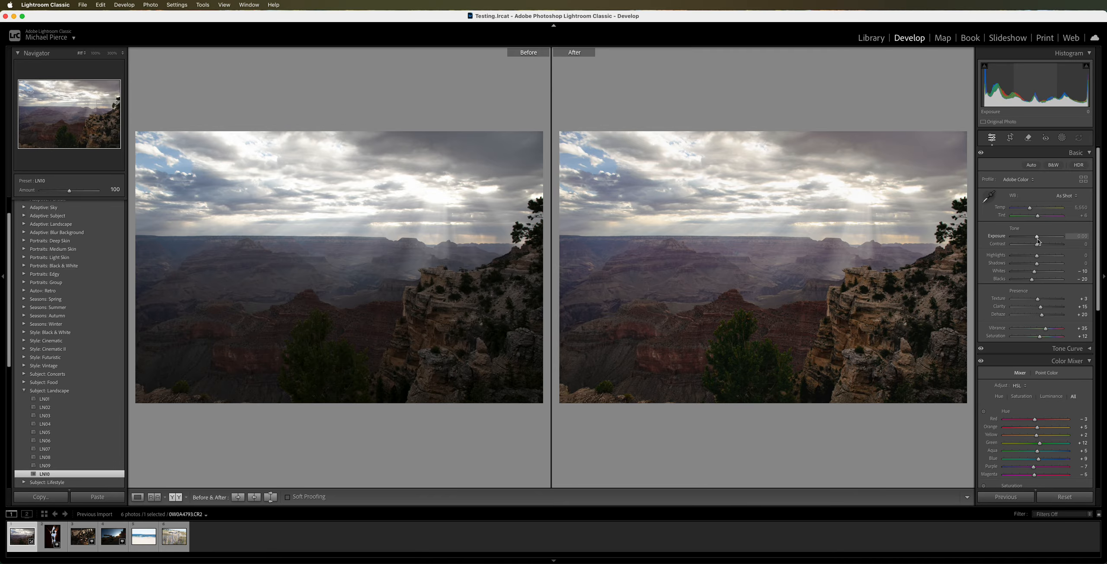
{"action": "key", "text": "y"}
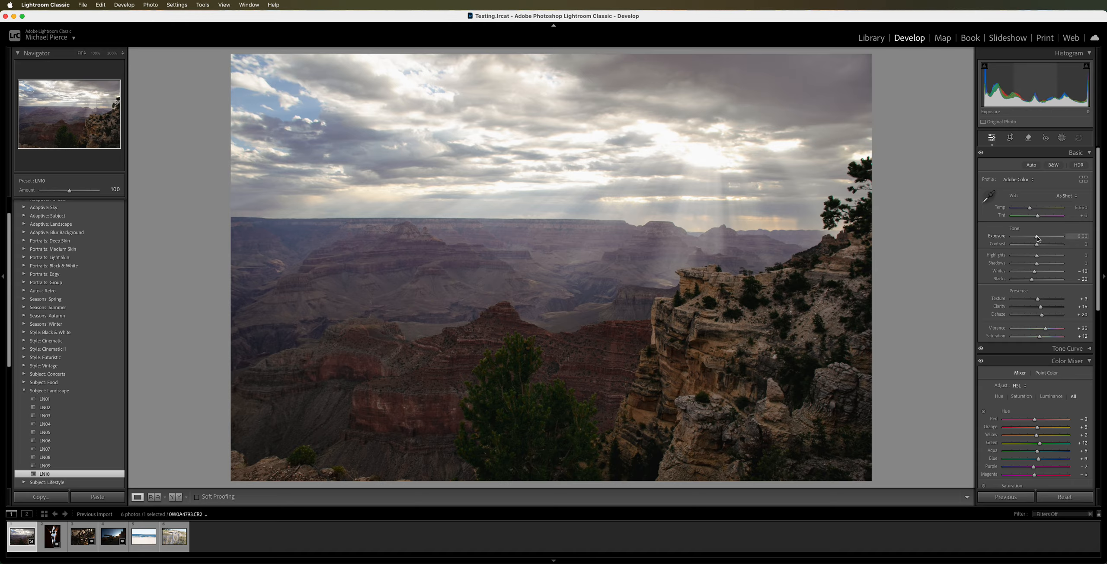
Adjust the canyon photo's tone: Exposure +0.30, Contrast +7, Highlights −26, Shadows −13, Whites −33 and Blacks −24
{"action": "left_click_drag", "start_coordinate": [1037, 238], "coordinate": [1039, 238]}
{"action": "left_click_drag", "start_coordinate": [1039, 237], "coordinate": [1039, 238]}
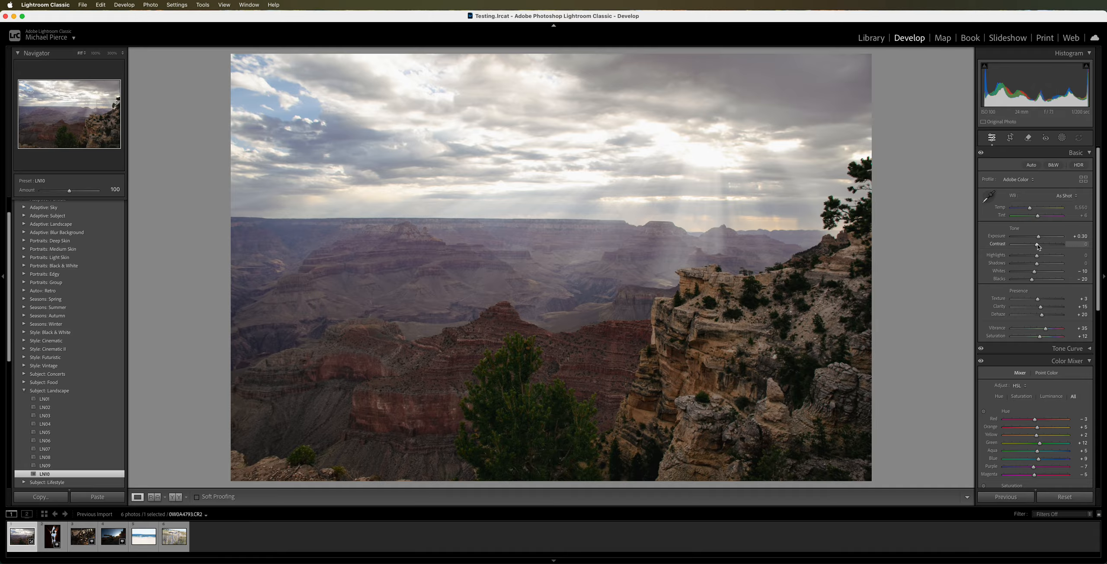
{"action": "left_click_drag", "start_coordinate": [1039, 245], "coordinate": [1027, 244]}
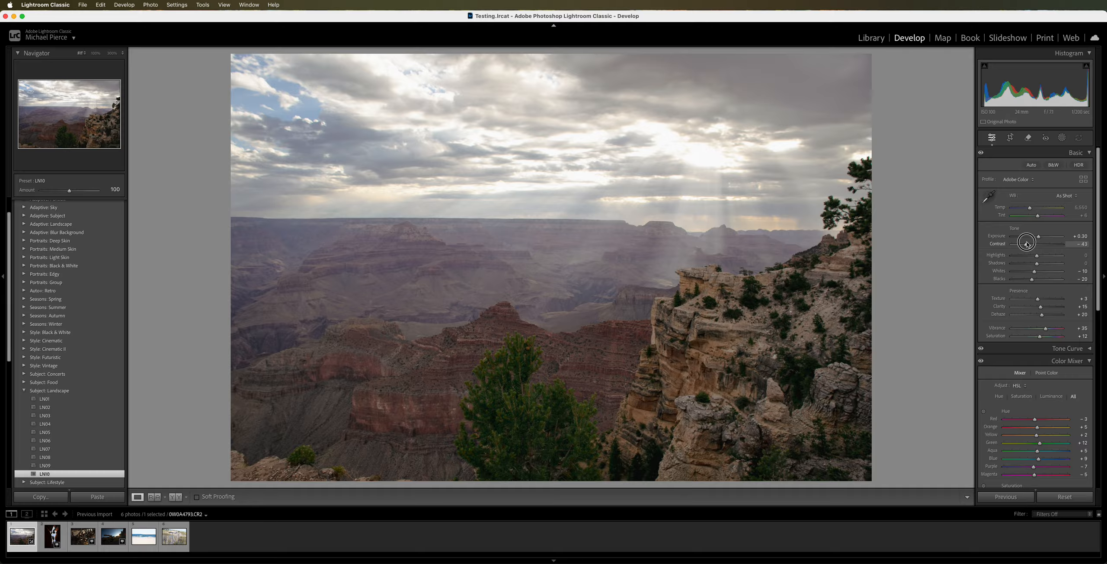
{"action": "left_click_drag", "start_coordinate": [1027, 244], "coordinate": [1002, 248]}
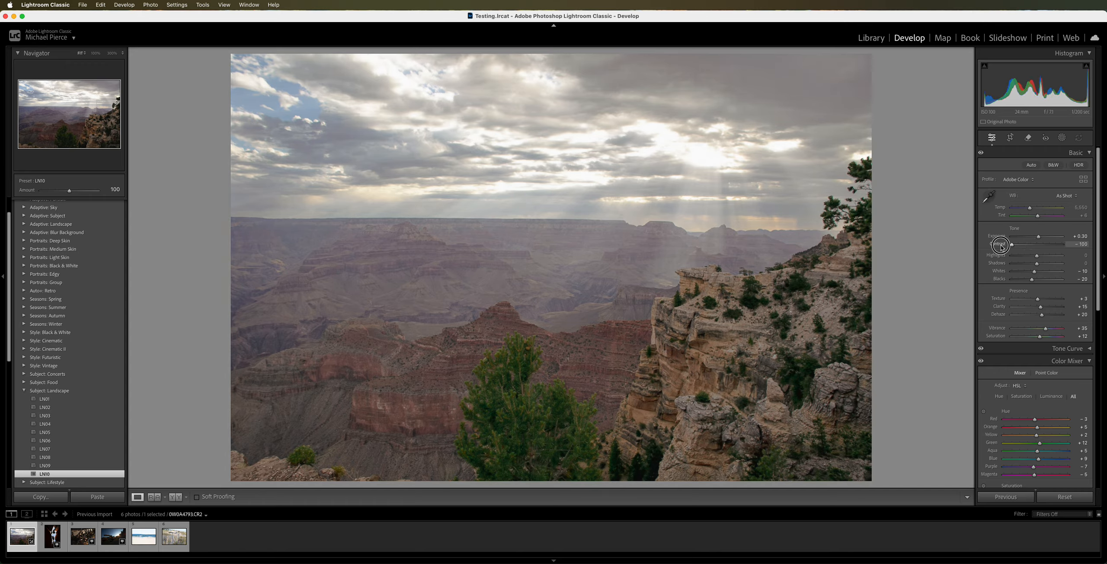
{"action": "left_click_drag", "start_coordinate": [1002, 247], "coordinate": [1029, 256]}
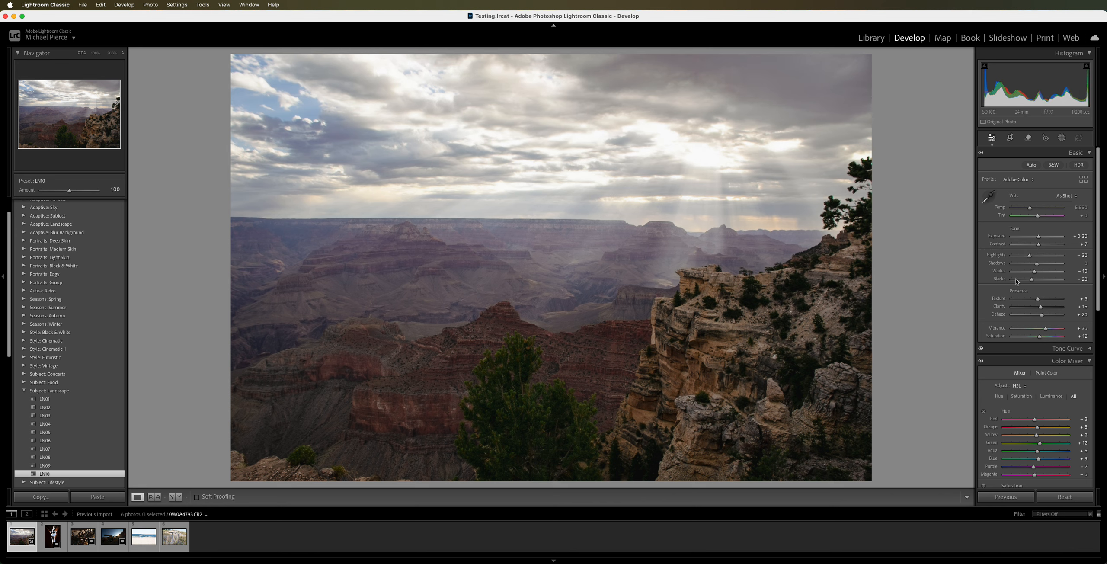
{"action": "mouse_move", "coordinate": [1030, 258]}
{"action": "left_mouse_down"}
{"action": "mouse_move", "coordinate": [1048, 266]}
{"action": "mouse_move", "coordinate": [1007, 264]}
{"action": "mouse_move", "coordinate": [1037, 268]}
{"action": "left_mouse_up"}
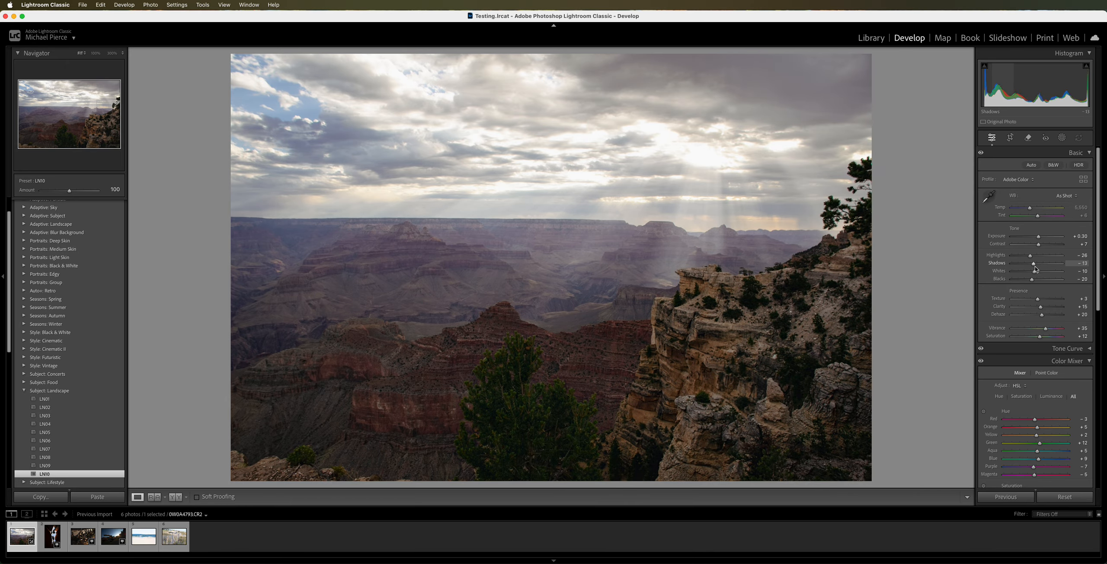
{"action": "mouse_move", "coordinate": [1037, 272]}
{"action": "left_mouse_down"}
{"action": "mouse_move", "coordinate": [1055, 271]}
{"action": "mouse_move", "coordinate": [1034, 272]}
{"action": "left_mouse_up"}
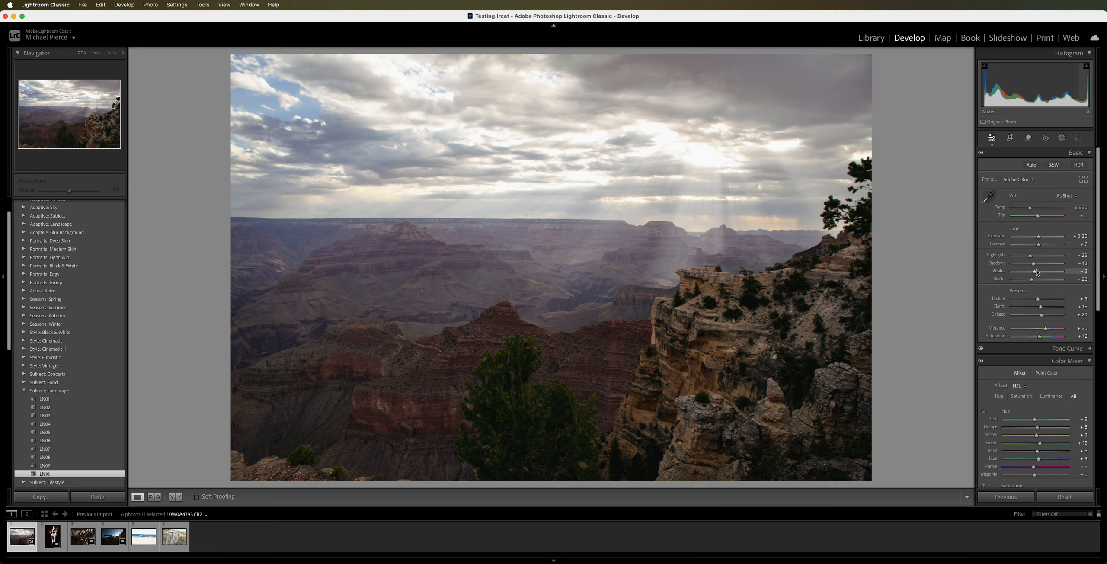
{"action": "left_click_drag", "start_coordinate": [1036, 274], "coordinate": [1031, 280]}
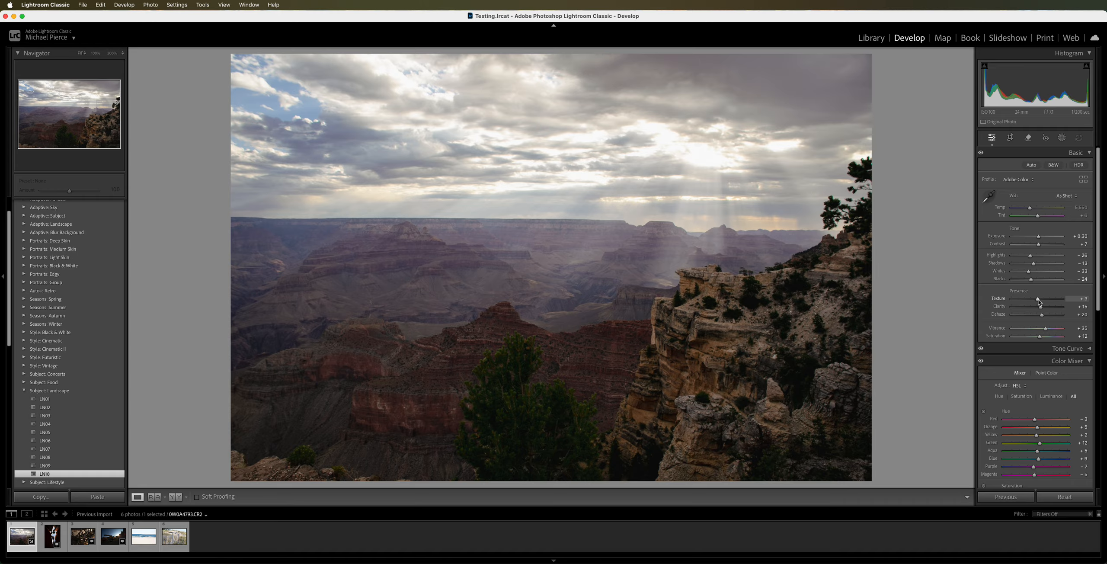
Set the photo's Texture to +12, Clarity to +23, Dehaze to +12, Vibrance to +18 and Saturation to 0
{"action": "left_click_drag", "start_coordinate": [1038, 301], "coordinate": [1070, 301]}
{"action": "left_click_drag", "start_coordinate": [1070, 301], "coordinate": [1051, 315]}
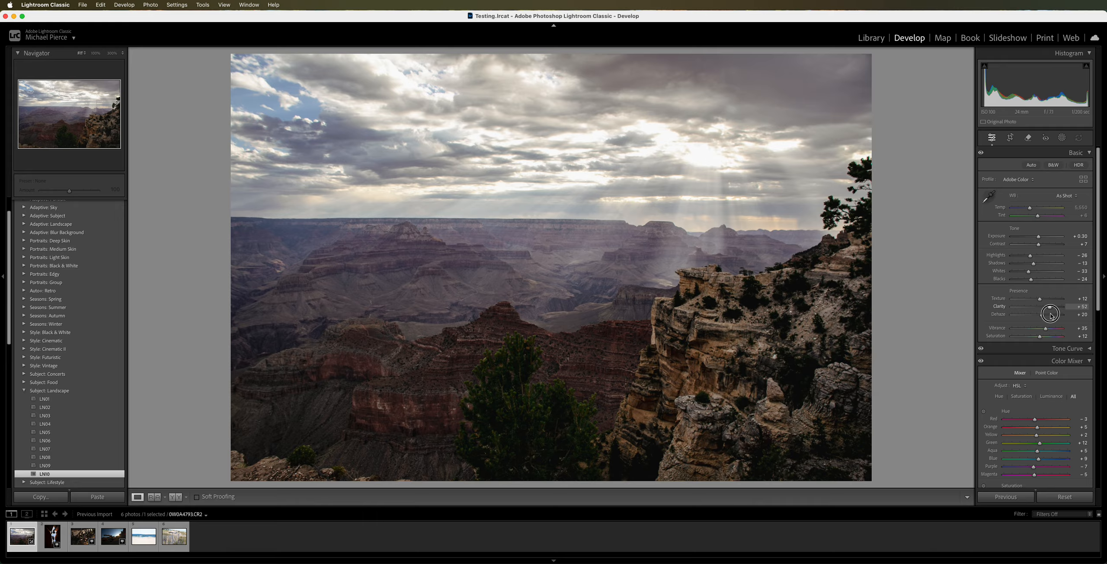
{"action": "left_click_drag", "start_coordinate": [1051, 314], "coordinate": [1044, 313]}
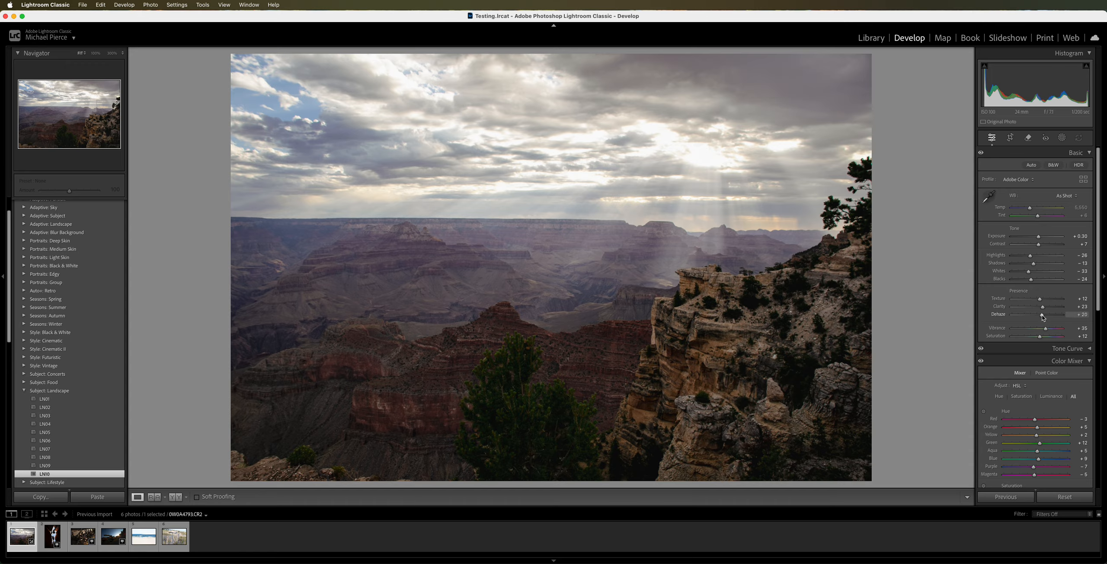
{"action": "left_click_drag", "start_coordinate": [1043, 317], "coordinate": [1056, 329]}
{"action": "mouse_move", "coordinate": [1055, 330]}
{"action": "left_mouse_down"}
{"action": "mouse_move", "coordinate": [1013, 328]}
{"action": "mouse_move", "coordinate": [1046, 336]}
{"action": "left_mouse_up"}
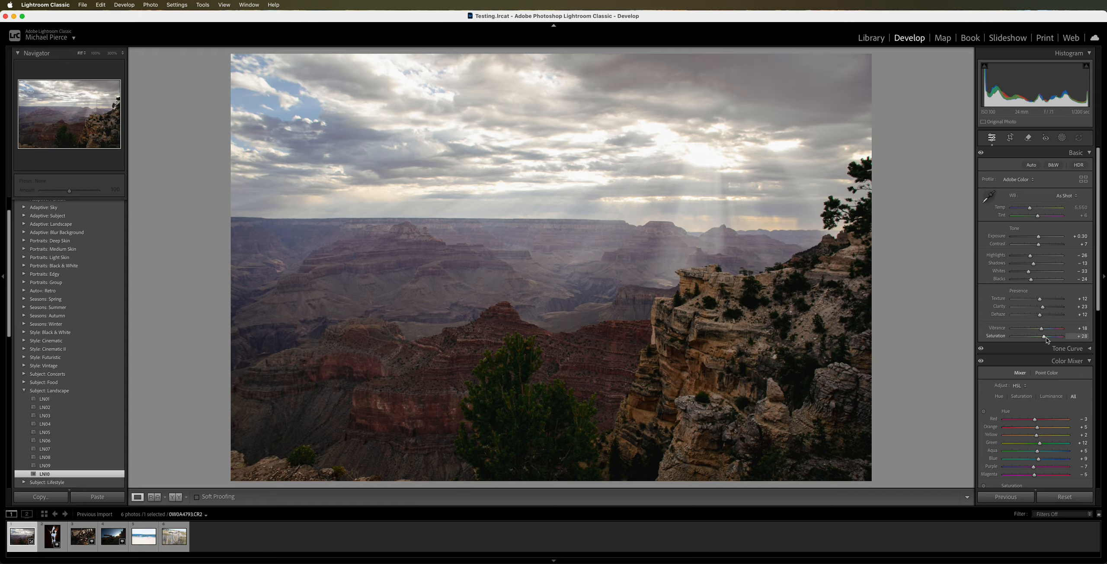
{"action": "left_click_drag", "start_coordinate": [1044, 337], "coordinate": [1036, 337]}
Compare the adjusted photo with its original, and look at the Tone Curve with the other adjustment sections collapsed
{"action": "key", "text": "y"}
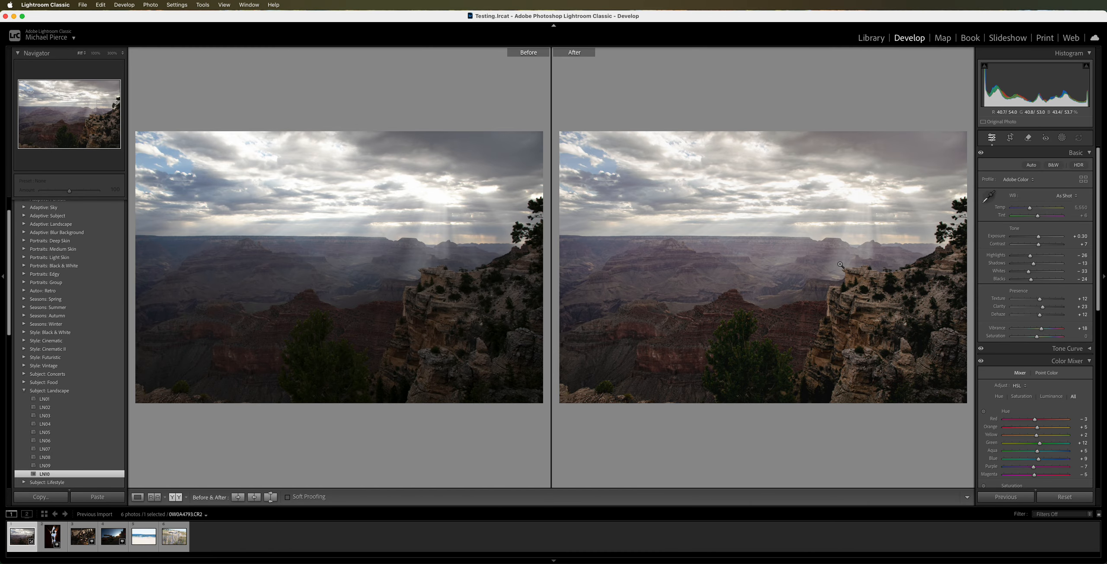
{"action": "key", "text": "y"}
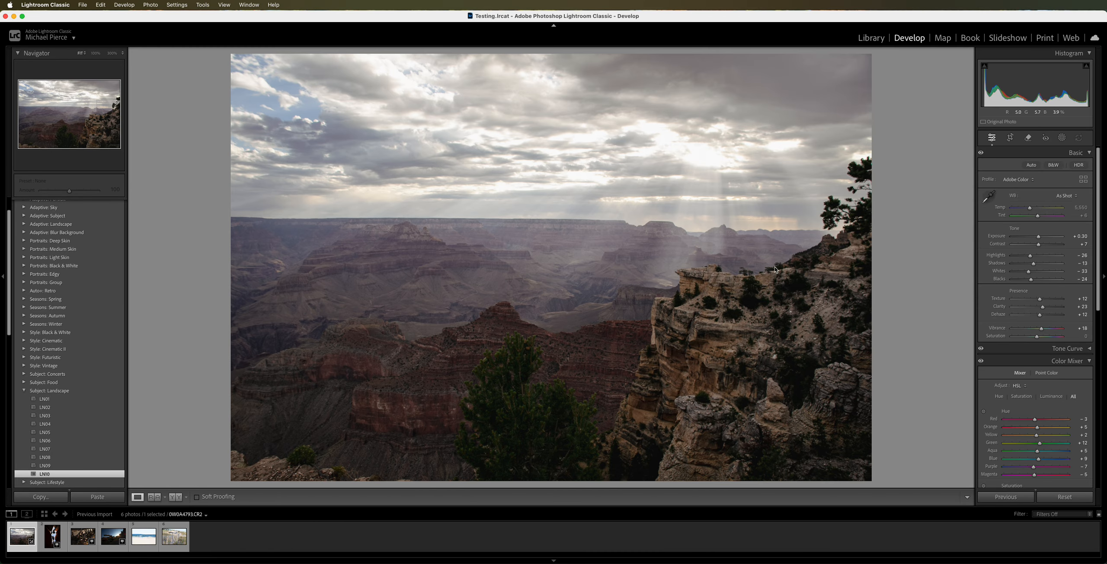
{"action": "left_click", "coordinate": [1026, 361]}
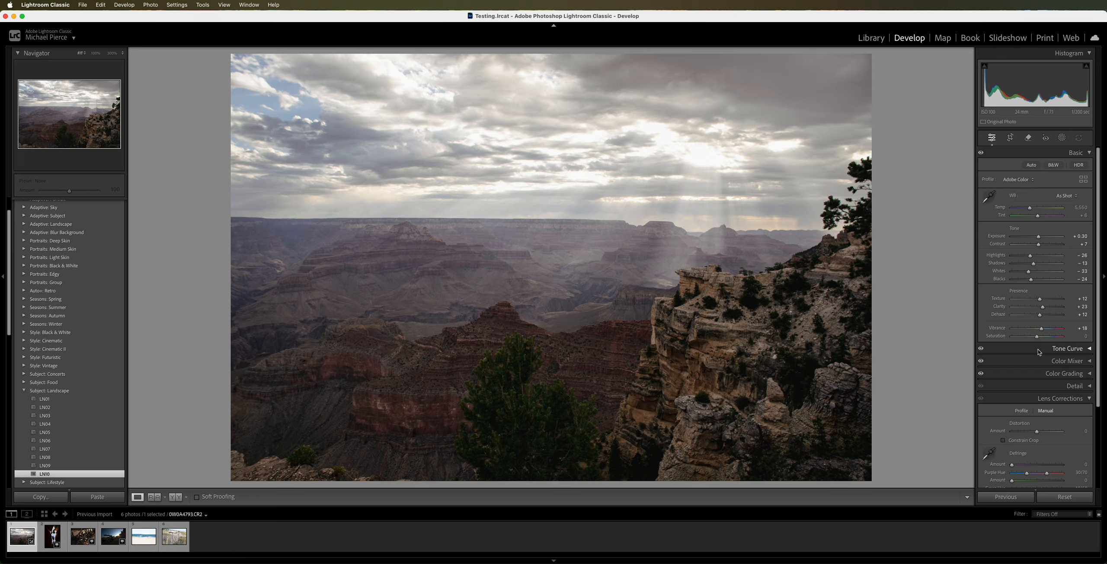
{"action": "left_click", "coordinate": [1091, 351]}
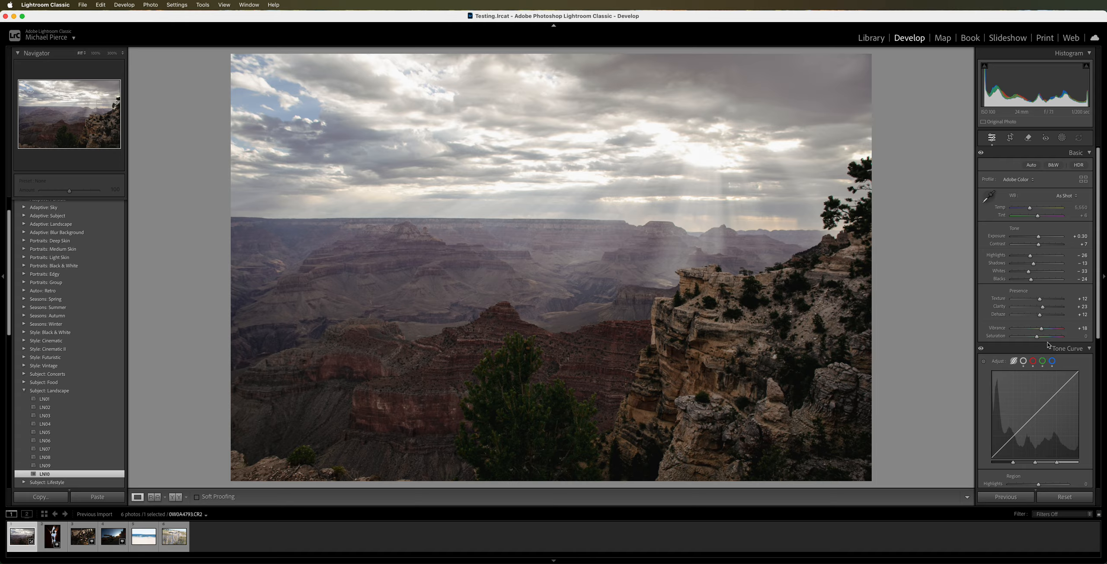
{"action": "left_click", "coordinate": [1089, 349]}
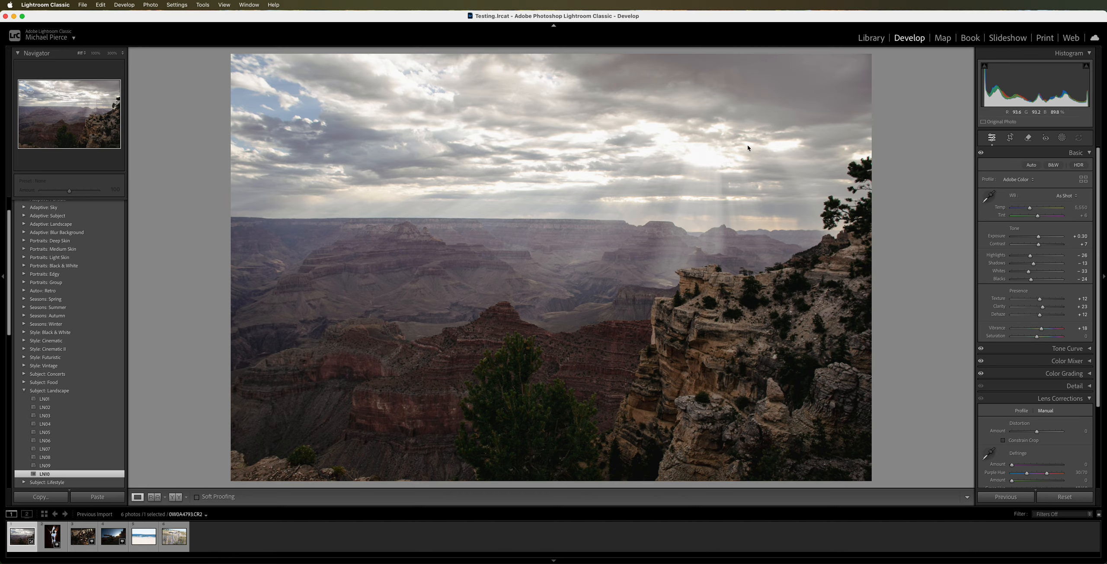
Mask the sky and set its Exposure to 0.24, Contrast to 40, Whites to 2 and Blacks to −33, with Highlights and Shadows strongly lowered
{"action": "left_click", "coordinate": [1063, 141]}
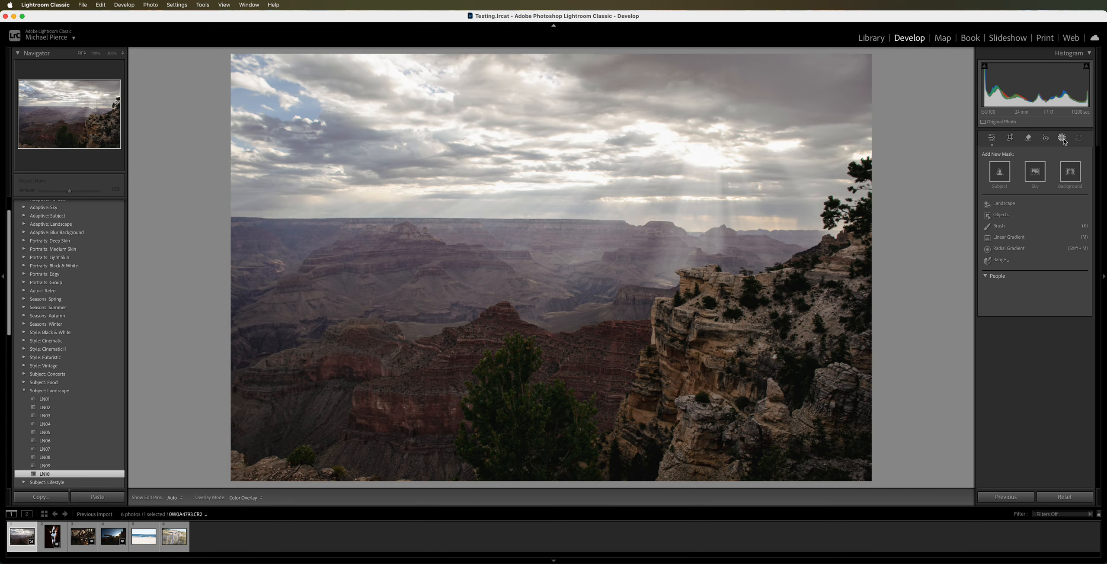
{"action": "left_click", "coordinate": [1036, 173]}
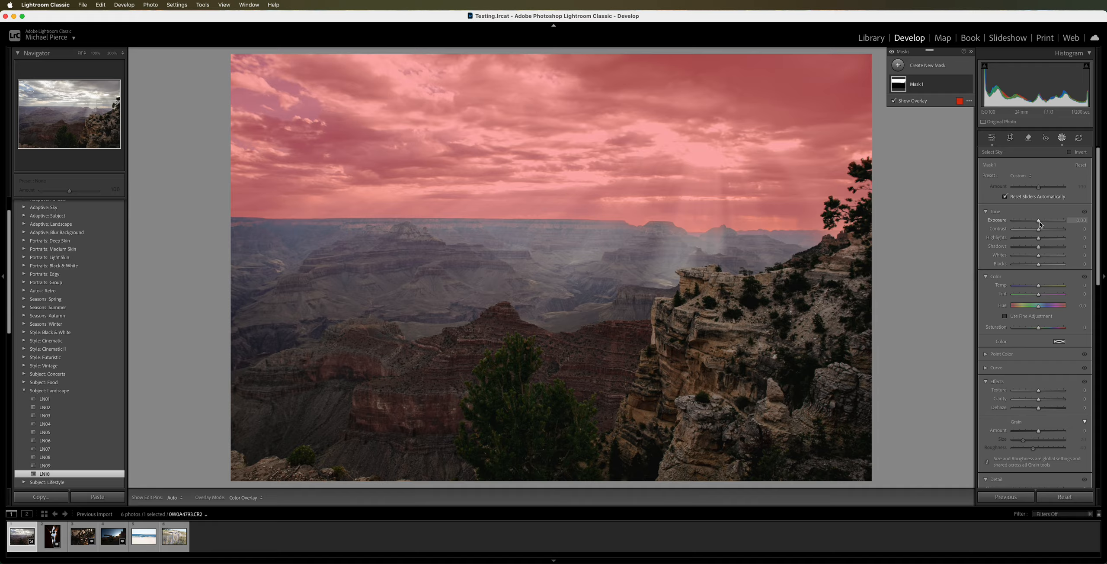
{"action": "mouse_move", "coordinate": [1040, 223]}
{"action": "left_mouse_down"}
{"action": "mouse_move", "coordinate": [1064, 230]}
{"action": "mouse_move", "coordinate": [1026, 239]}
{"action": "left_mouse_up"}
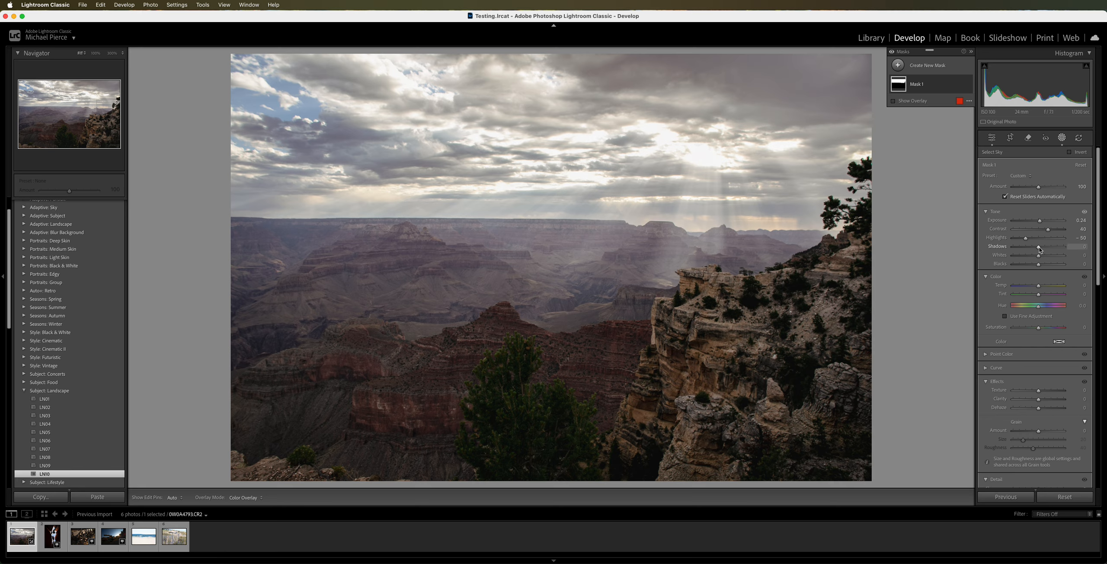
{"action": "left_click_drag", "start_coordinate": [1039, 247], "coordinate": [1024, 250]}
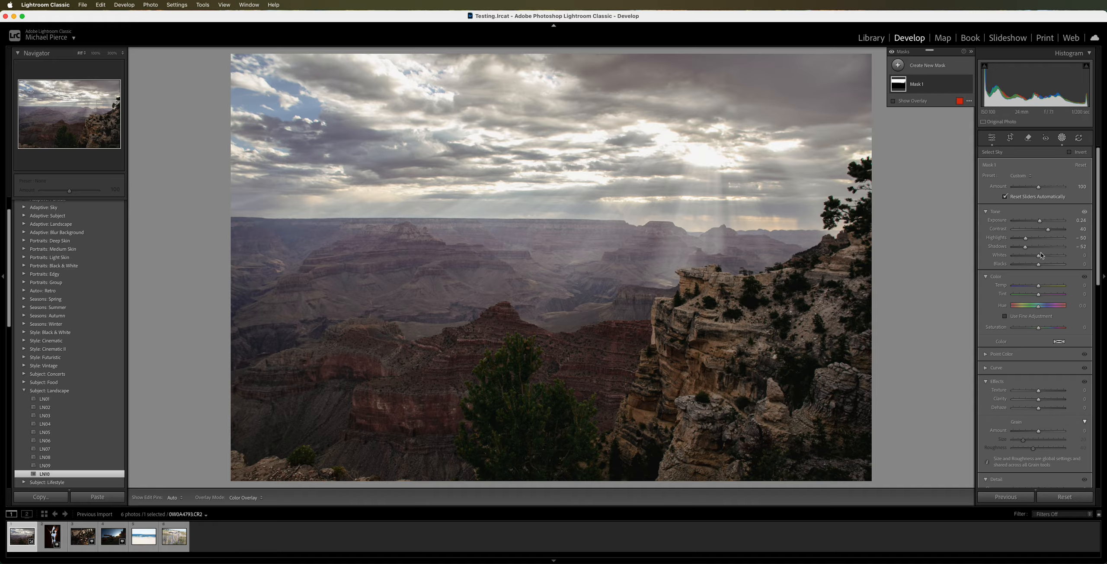
{"action": "mouse_move", "coordinate": [1040, 259]}
{"action": "left_mouse_down"}
{"action": "mouse_move", "coordinate": [1048, 259]}
{"action": "mouse_move", "coordinate": [1030, 265]}
{"action": "left_mouse_up"}
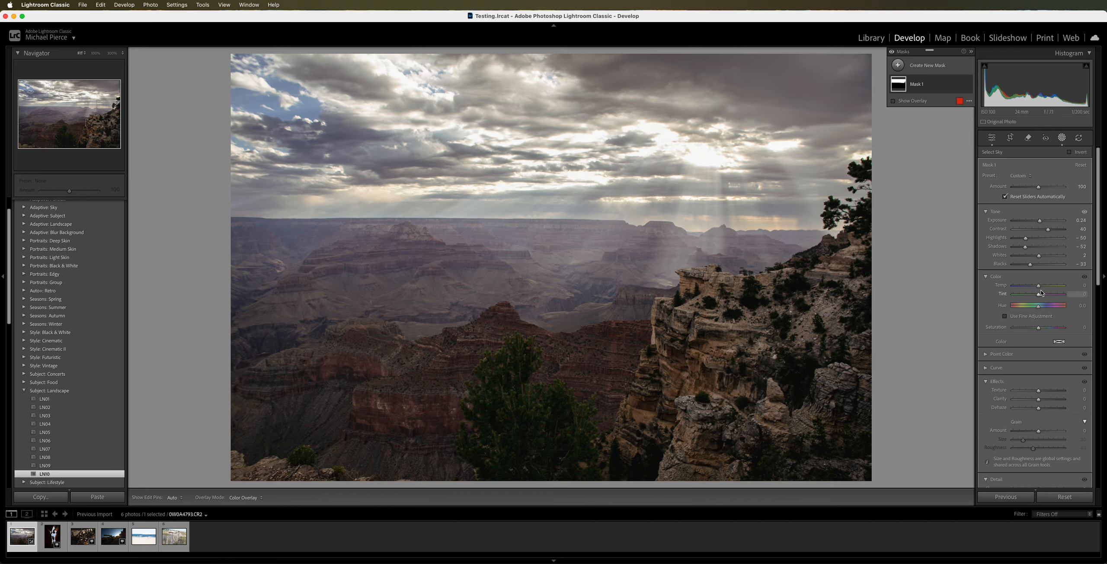
Set the sky mask's Temp to −4, Tint to 3 and Saturation to 14, compare before and after, and leave masking
{"action": "left_click_drag", "start_coordinate": [1038, 287], "coordinate": [1037, 291]}
{"action": "left_click_drag", "start_coordinate": [1038, 288], "coordinate": [1042, 327]}
{"action": "key", "text": "y"}
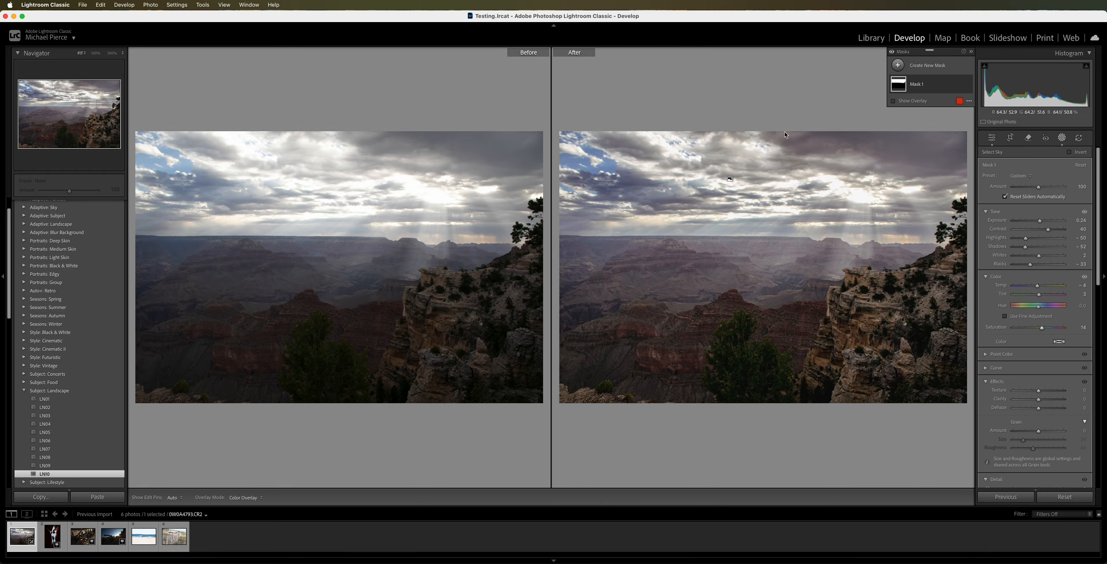
{"action": "key", "text": "y"}
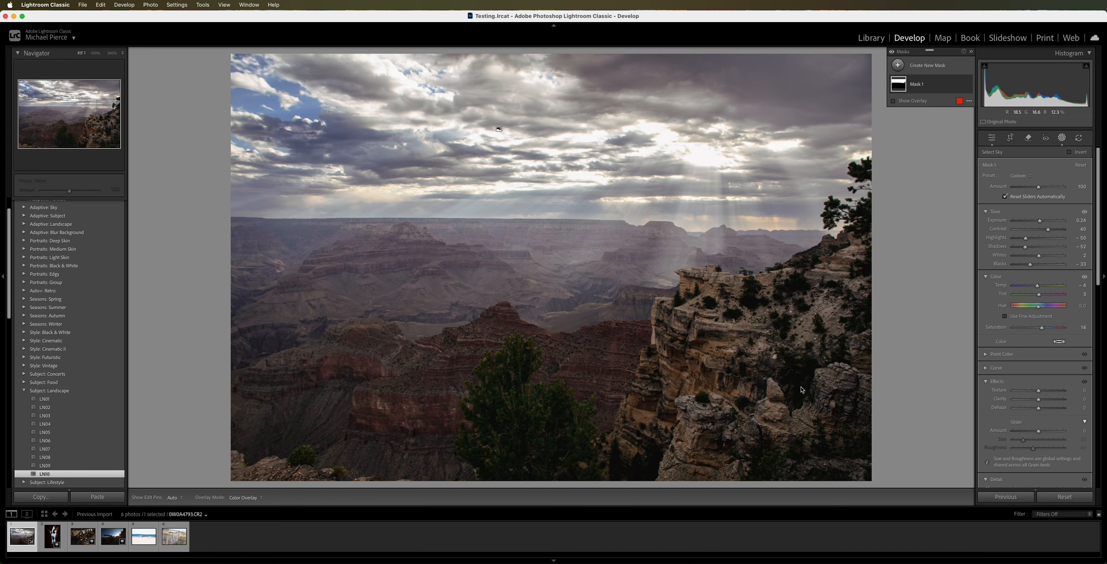
{"action": "left_click", "coordinate": [1062, 139]}
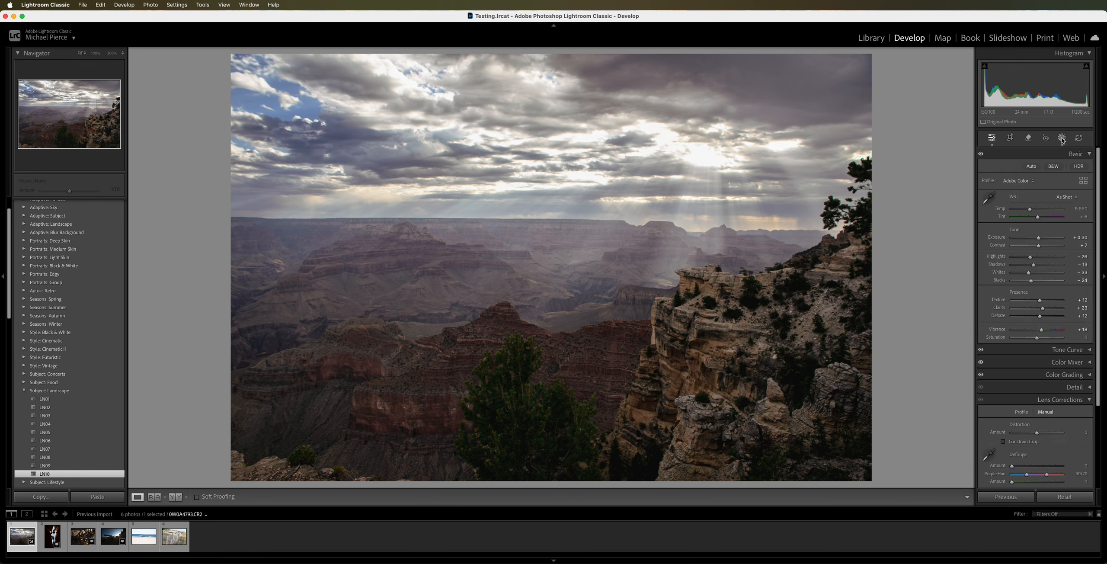
Create a brush mask and paint it over the rocky cliff in the foreground with a size 13 brush
{"action": "left_click", "coordinate": [1062, 138]}
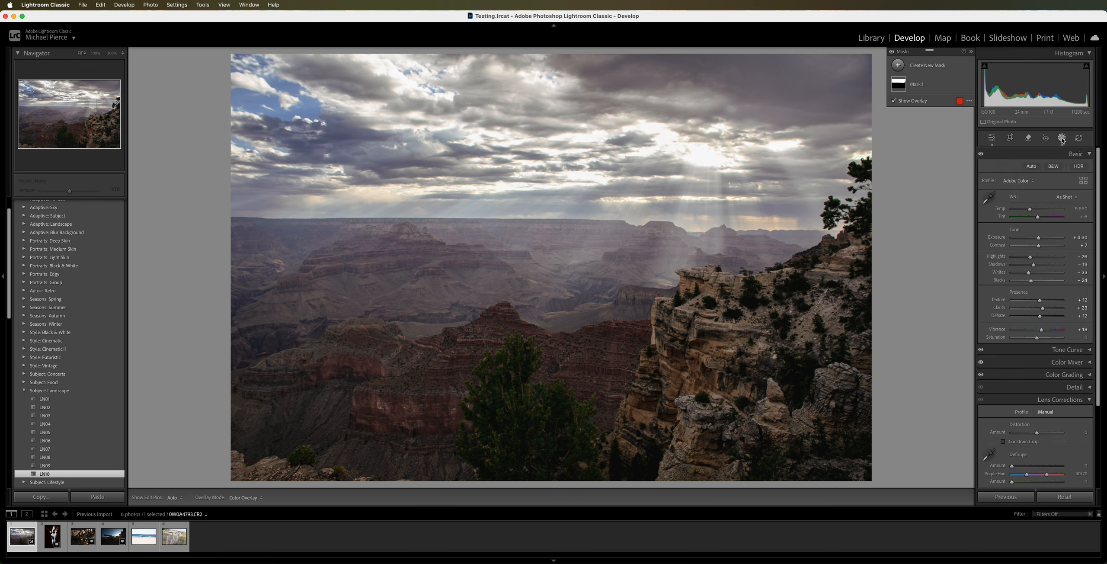
{"action": "left_click", "coordinate": [920, 68]}
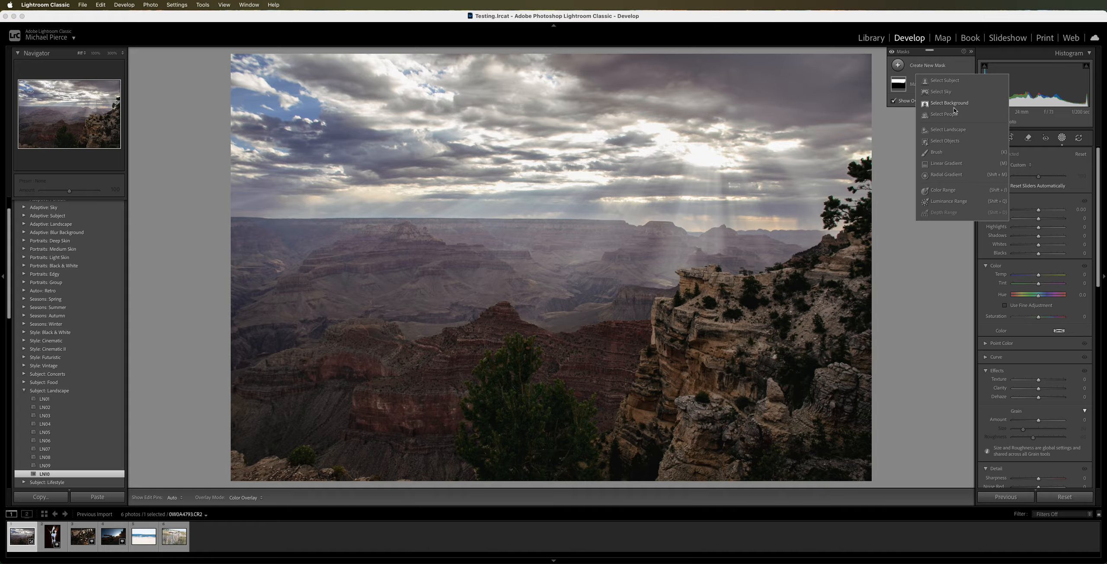
{"action": "left_click", "coordinate": [937, 153]}
{"action": "mouse_move", "coordinate": [813, 380]}
{"action": "left_mouse_down"}
{"action": "mouse_move", "coordinate": [866, 402]}
{"action": "mouse_move", "coordinate": [792, 460]}
{"action": "mouse_move", "coordinate": [714, 450]}
{"action": "mouse_move", "coordinate": [672, 468]}
{"action": "mouse_move", "coordinate": [627, 461]}
{"action": "mouse_move", "coordinate": [662, 398]}
{"action": "mouse_move", "coordinate": [675, 318]}
{"action": "mouse_move", "coordinate": [731, 294]}
{"action": "mouse_move", "coordinate": [705, 288]}
{"action": "mouse_move", "coordinate": [809, 287]}
{"action": "mouse_move", "coordinate": [858, 216]}
{"action": "mouse_move", "coordinate": [881, 224]}
{"action": "mouse_move", "coordinate": [863, 222]}
{"action": "mouse_move", "coordinate": [835, 346]}
{"action": "mouse_move", "coordinate": [749, 387]}
{"action": "mouse_move", "coordinate": [713, 367]}
{"action": "mouse_move", "coordinate": [761, 433]}
{"action": "mouse_move", "coordinate": [744, 389]}
{"action": "mouse_move", "coordinate": [787, 360]}
{"action": "left_mouse_up"}
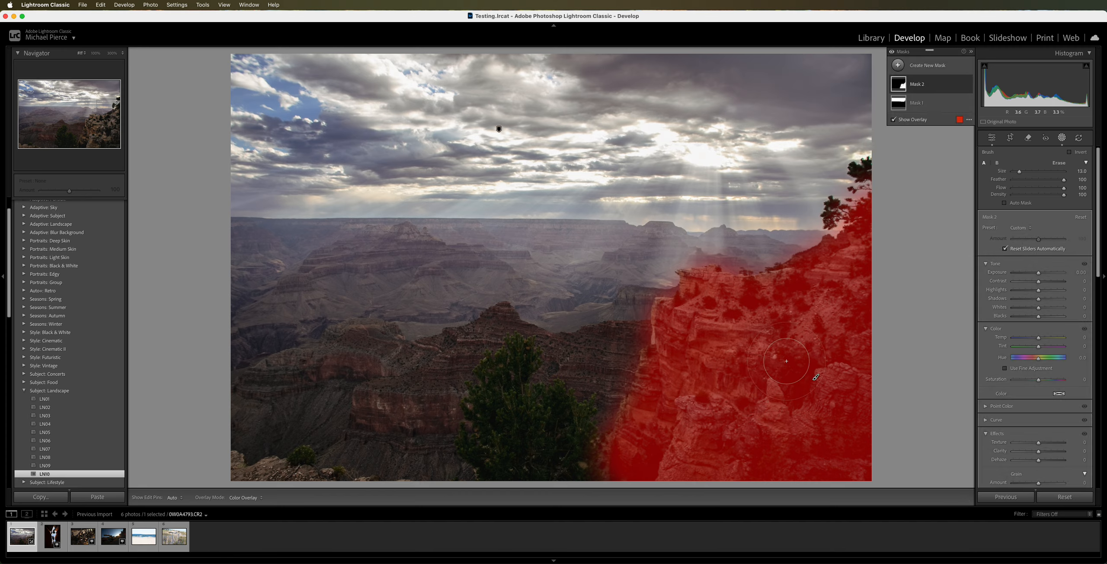
Reduce the brush size to 3 and extend the mask over the tree at the edge of the cliff
{"action": "scroll", "coordinate": [786, 361], "scroll_direction": "down", "scroll_amount": 7}
{"action": "scroll", "coordinate": [836, 210], "scroll_direction": "up", "scroll_amount": 2}
{"action": "scroll", "coordinate": [834, 210], "scroll_direction": "down", "scroll_amount": 5}
{"action": "mouse_move", "coordinate": [832, 203]}
{"action": "left_mouse_down"}
{"action": "mouse_move", "coordinate": [826, 219]}
{"action": "mouse_move", "coordinate": [843, 211]}
{"action": "left_mouse_up"}
{"action": "left_click_drag", "start_coordinate": [859, 177], "coordinate": [862, 160]}
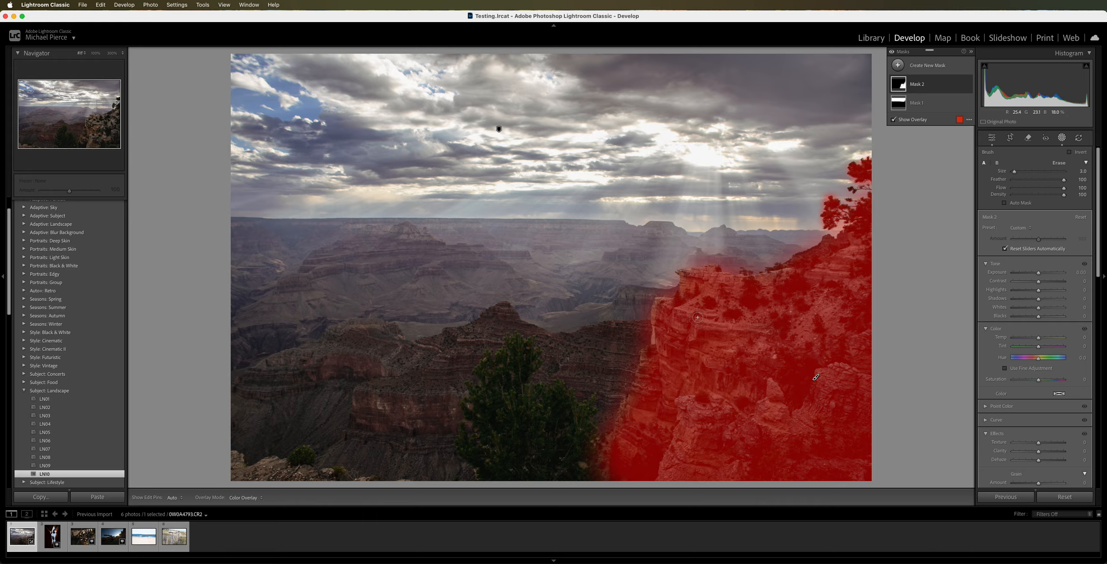
Erase the mask's overspill along the cliff's outline with a size 5 eraser, hiding and showing the mask pins as needed
{"action": "key", "text": "alt"}
{"action": "key", "text": "h"}
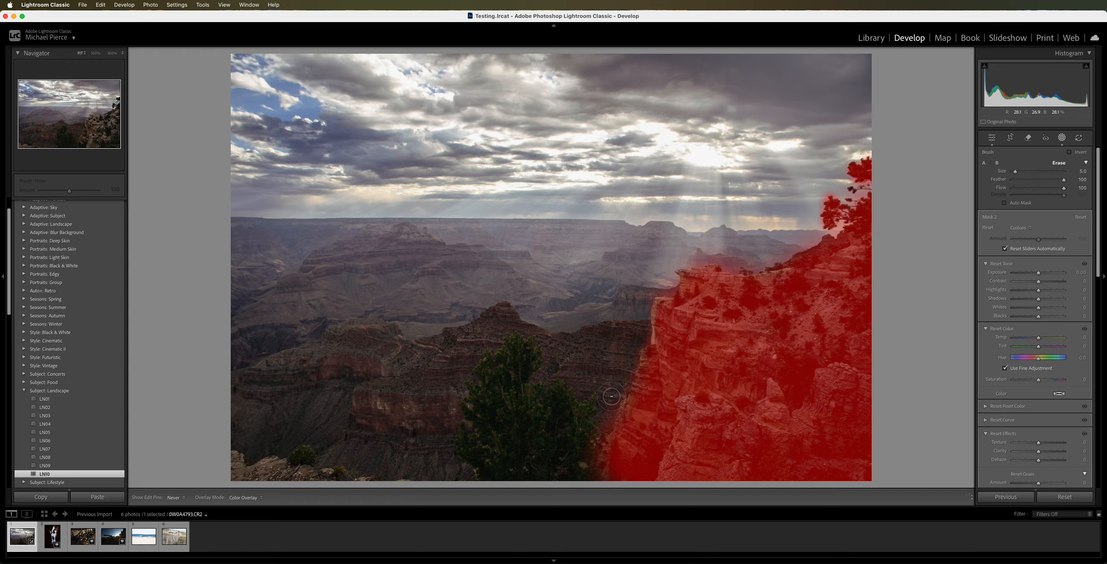
{"action": "key", "text": "h"}
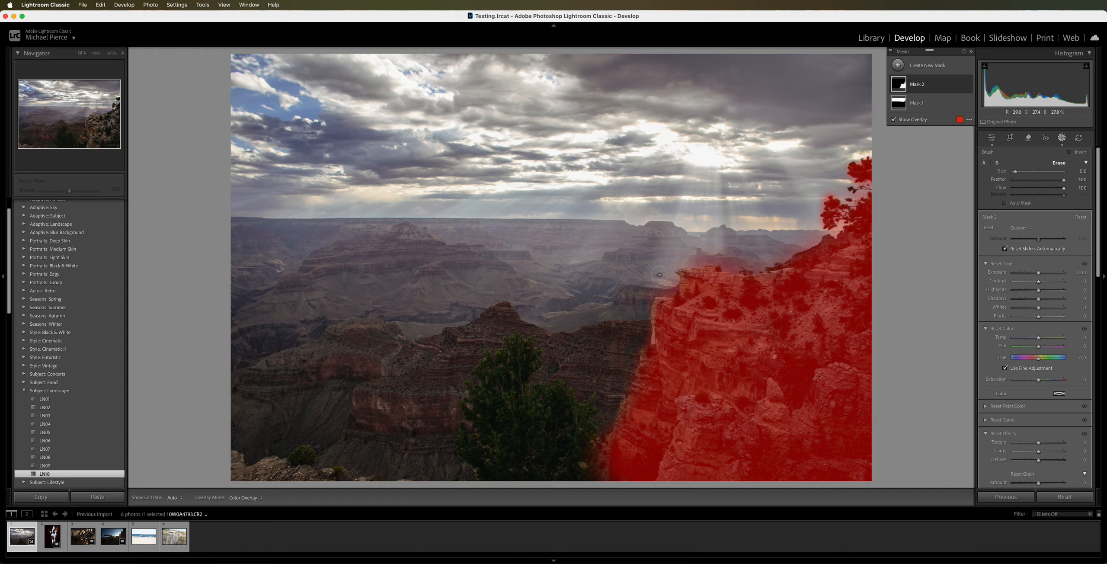
{"action": "key", "text": "h"}
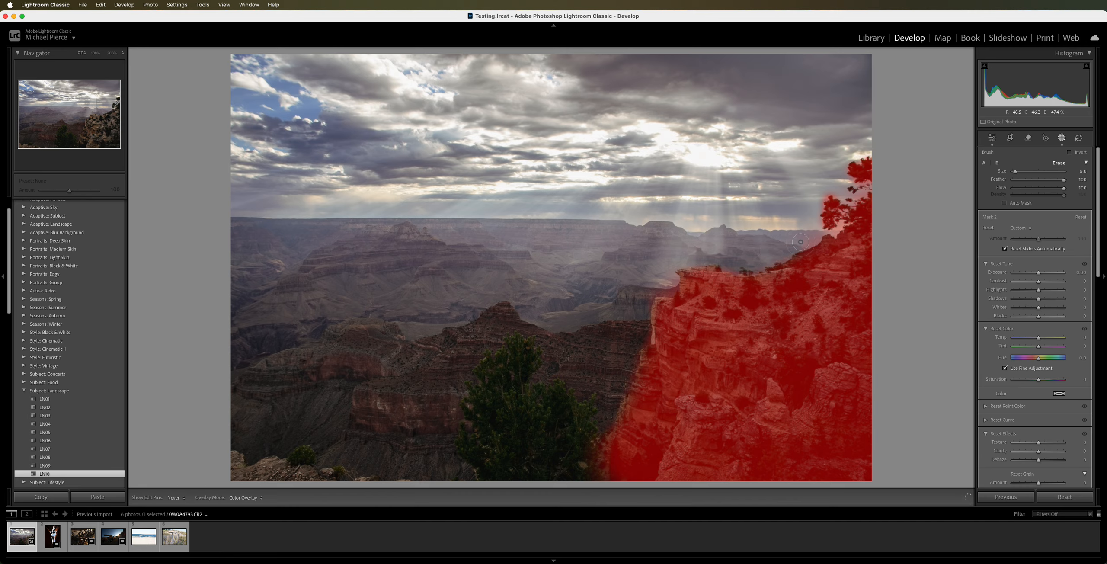
{"action": "key", "text": "h"}
{"action": "key", "text": "h"}
{"action": "key", "text": "h"}
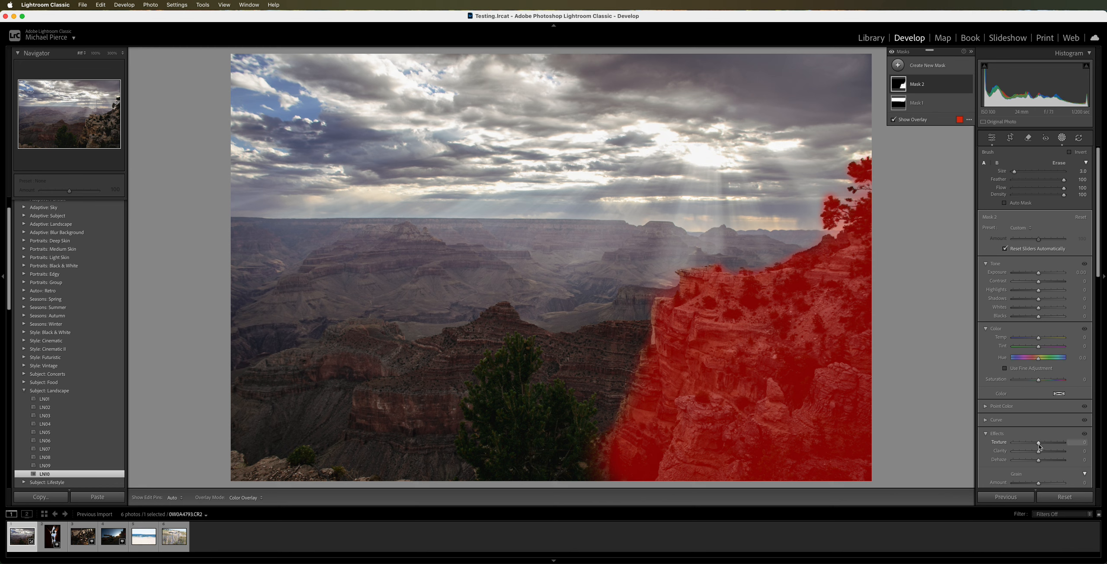
Set the cliff mask's Texture to 17 and Saturation to 28, raise its Clarity slightly, and compare before and after
{"action": "left_click_drag", "start_coordinate": [1038, 443], "coordinate": [989, 446]}
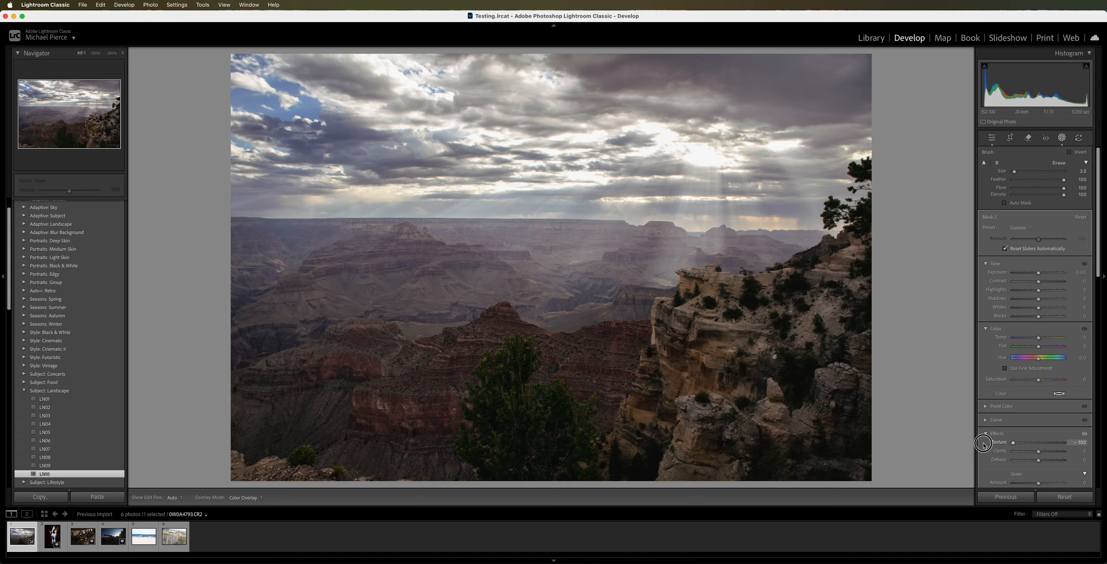
{"action": "left_click_drag", "start_coordinate": [984, 446], "coordinate": [1043, 448]}
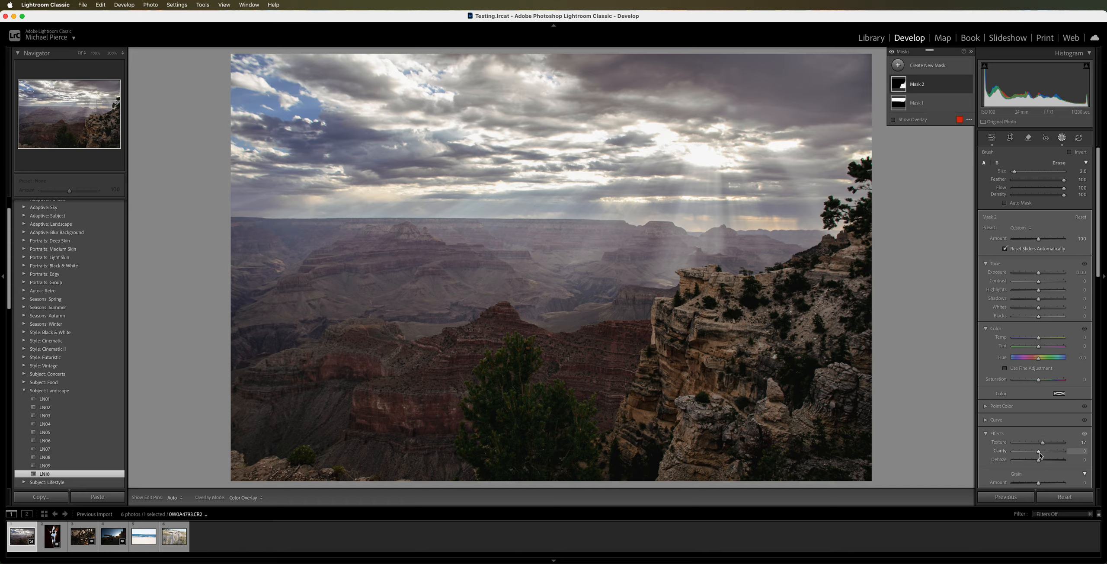
{"action": "mouse_move", "coordinate": [1040, 454]}
{"action": "left_mouse_down"}
{"action": "mouse_move", "coordinate": [1063, 452]}
{"action": "mouse_move", "coordinate": [1042, 455]}
{"action": "left_mouse_up"}
{"action": "mouse_move", "coordinate": [1038, 379]}
{"action": "left_mouse_down"}
{"action": "mouse_move", "coordinate": [1056, 382]}
{"action": "mouse_move", "coordinate": [1045, 380]}
{"action": "left_mouse_up"}
{"action": "mouse_move", "coordinate": [1039, 359]}
{"action": "left_mouse_down"}
{"action": "mouse_move", "coordinate": [1055, 360]}
{"action": "mouse_move", "coordinate": [1021, 362]}
{"action": "mouse_move", "coordinate": [1054, 362]}
{"action": "mouse_move", "coordinate": [1039, 362]}
{"action": "left_mouse_up"}
{"action": "key", "text": "super+z"}
{"action": "left_click_drag", "start_coordinate": [1047, 381], "coordinate": [1046, 382]}
{"action": "key", "text": "y"}
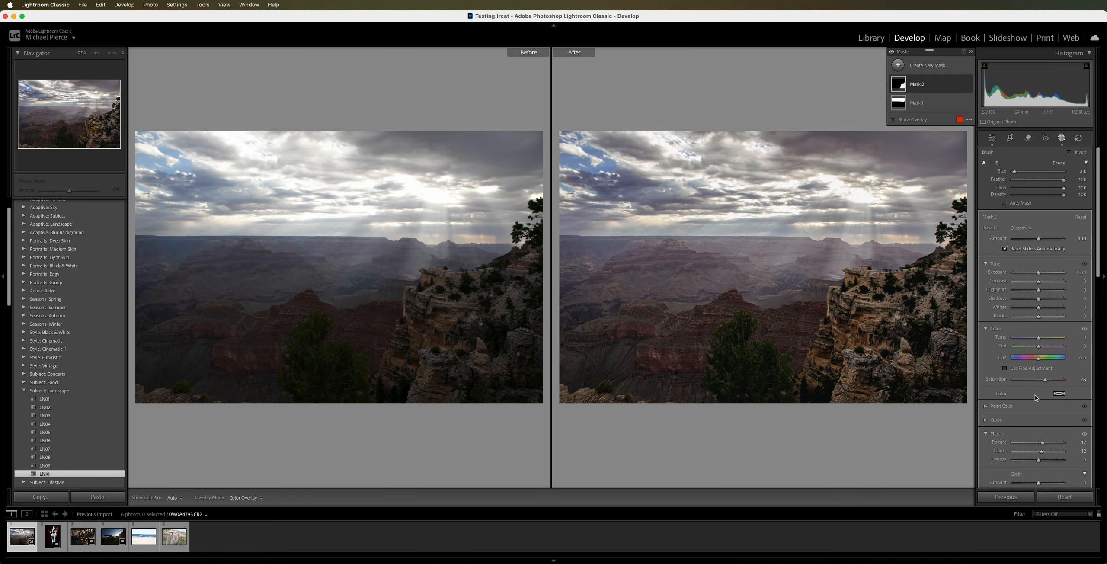
{"action": "key", "text": "y"}
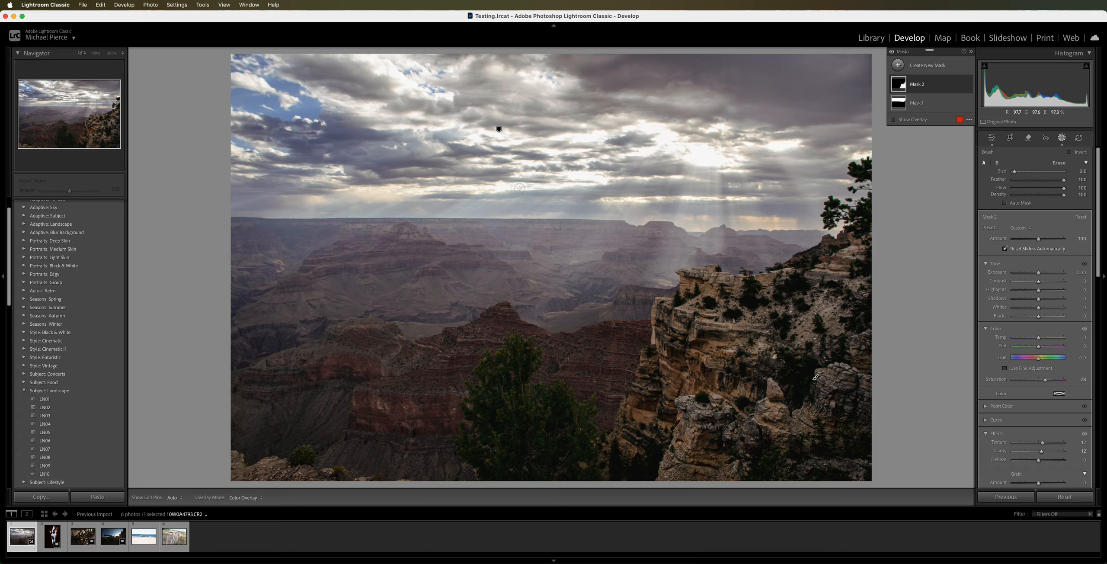
Open the export settings for the edited photo, and reposition and enlarge the dialog to show more options
{"action": "right_click", "coordinate": [569, 246]}
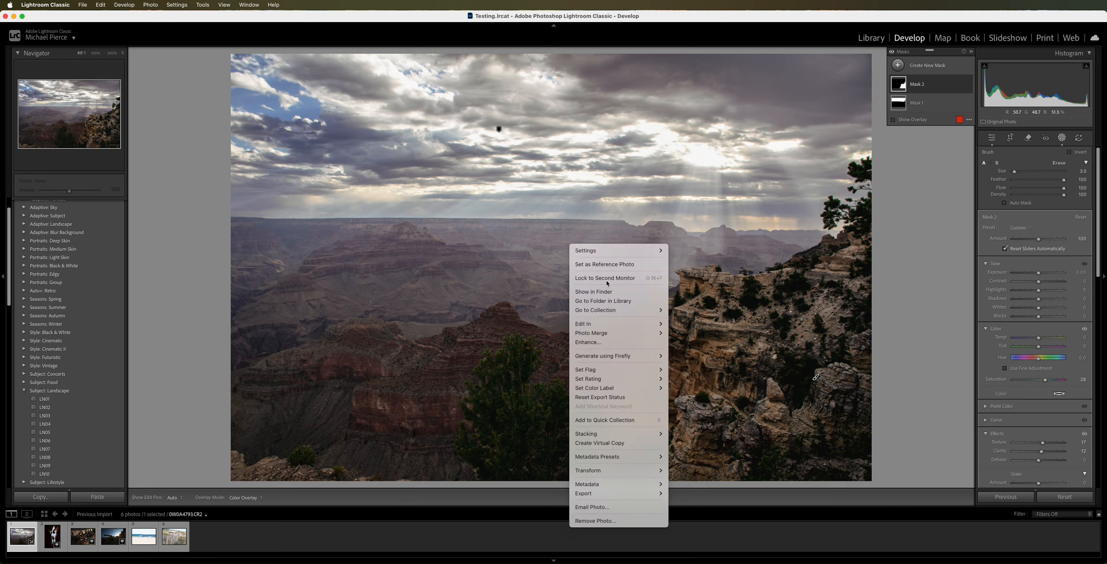
{"action": "mouse_move", "coordinate": [607, 496]}
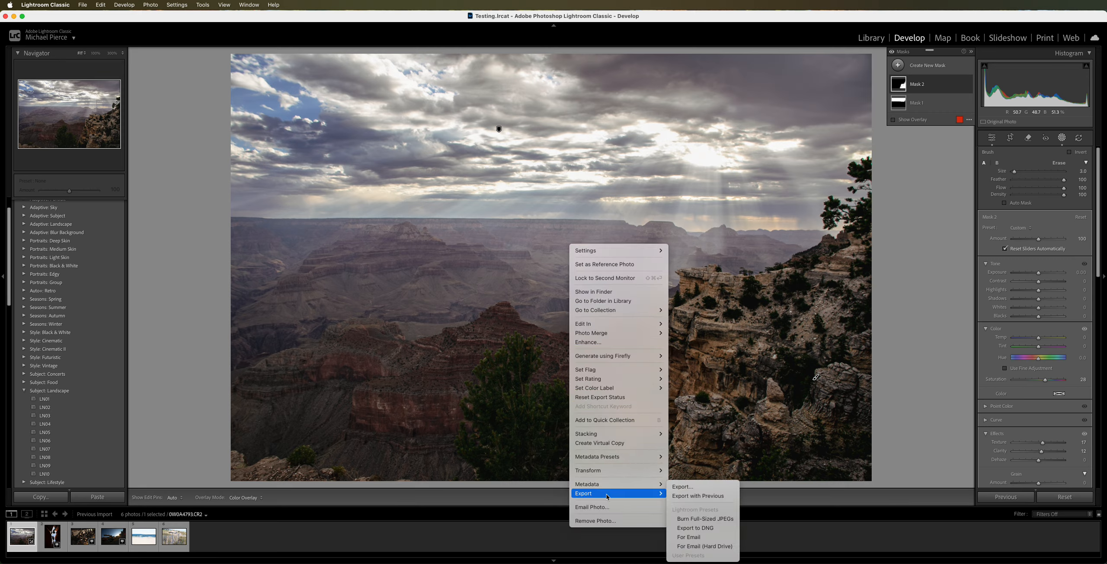
{"action": "left_click", "coordinate": [685, 487]}
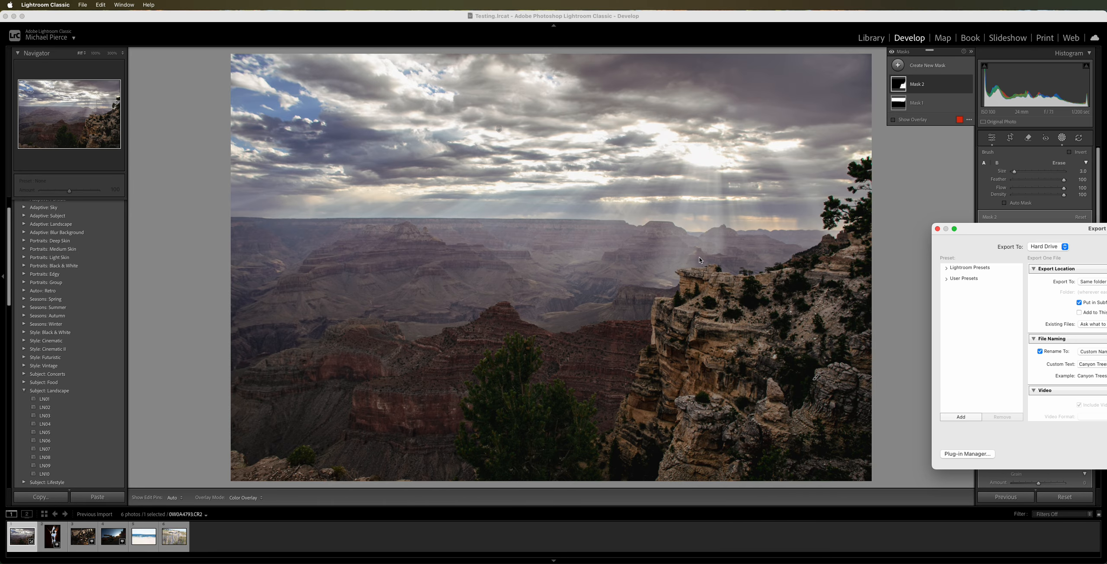
{"action": "left_click_drag", "start_coordinate": [1031, 234], "coordinate": [557, 135]}
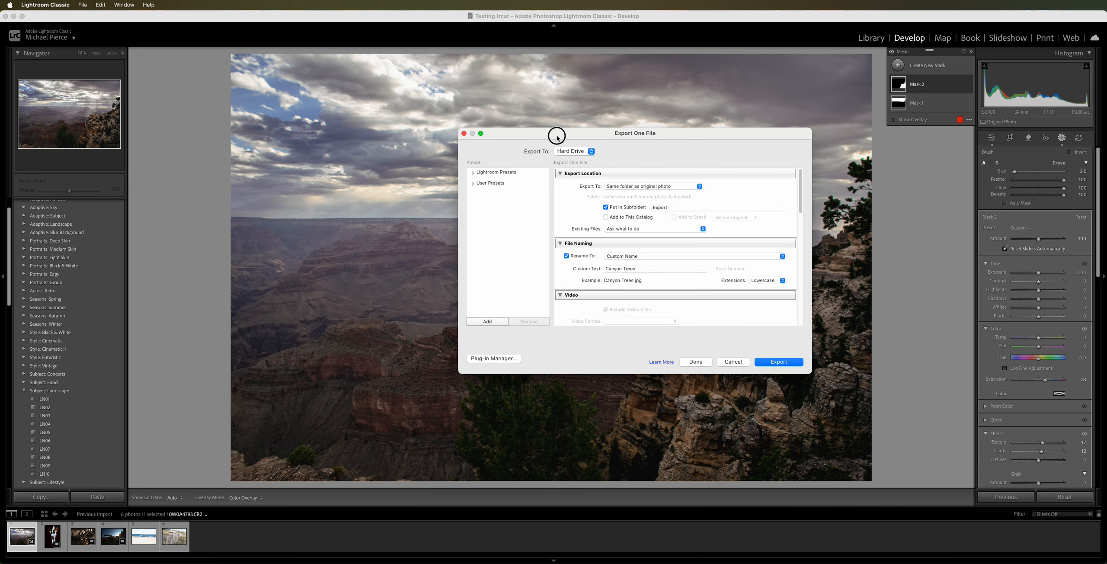
{"action": "left_click_drag", "start_coordinate": [638, 135], "coordinate": [594, 125]}
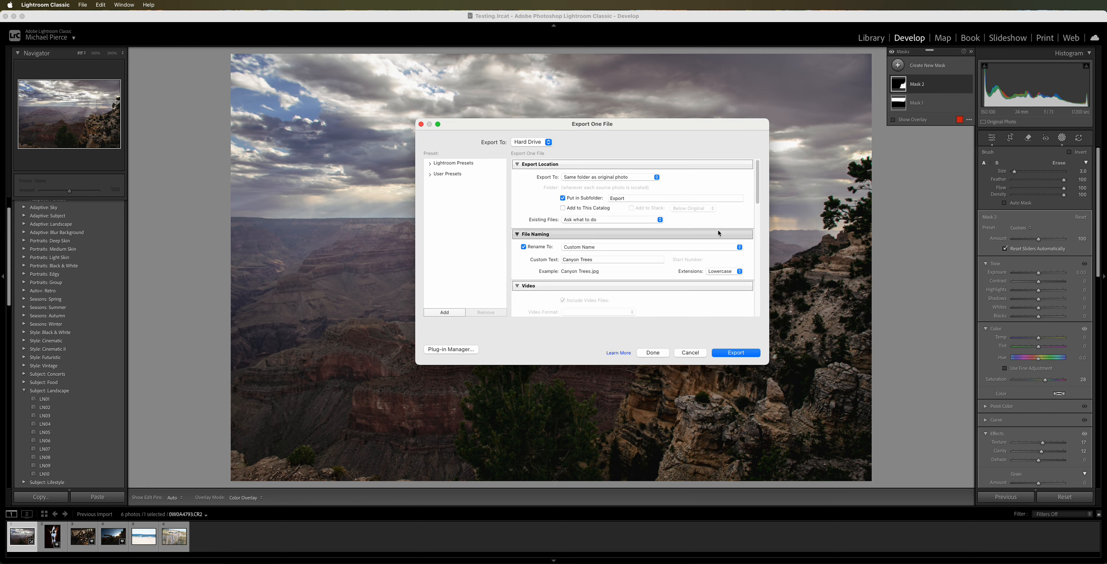
{"action": "left_click_drag", "start_coordinate": [768, 367], "coordinate": [886, 461]}
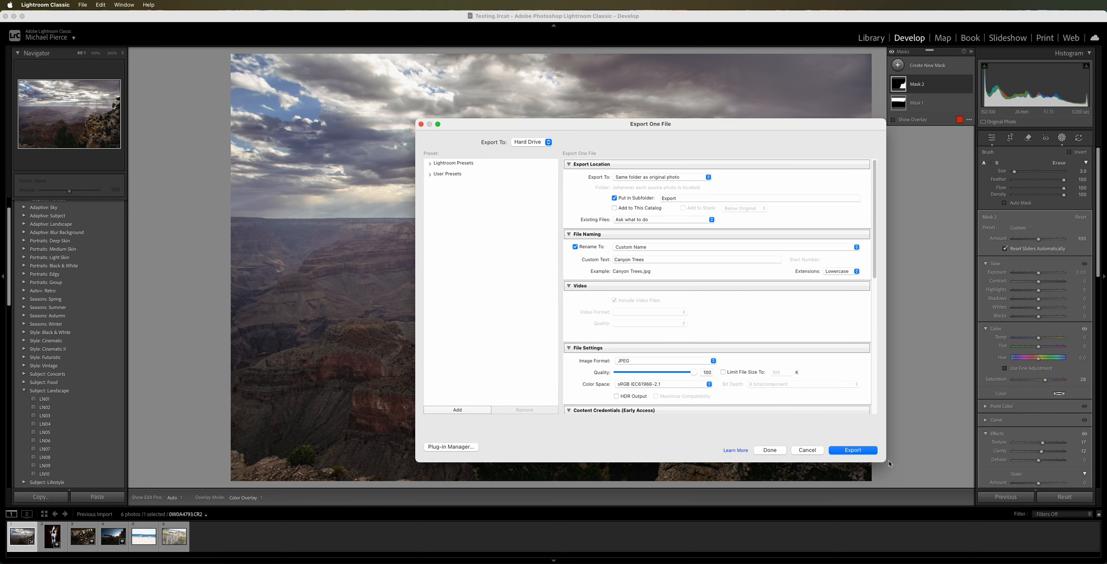
Set the export location to a new folder named Photo Edits inside the Desktop's Testing folder, without using a subfolder
{"action": "left_click", "coordinate": [664, 177]}
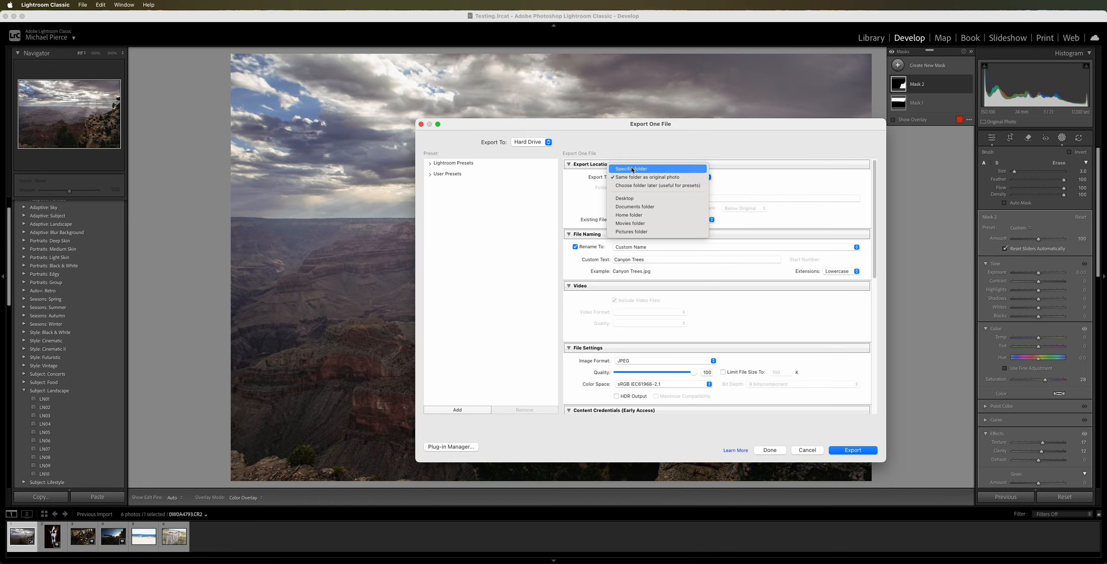
{"action": "left_click", "coordinate": [662, 169]}
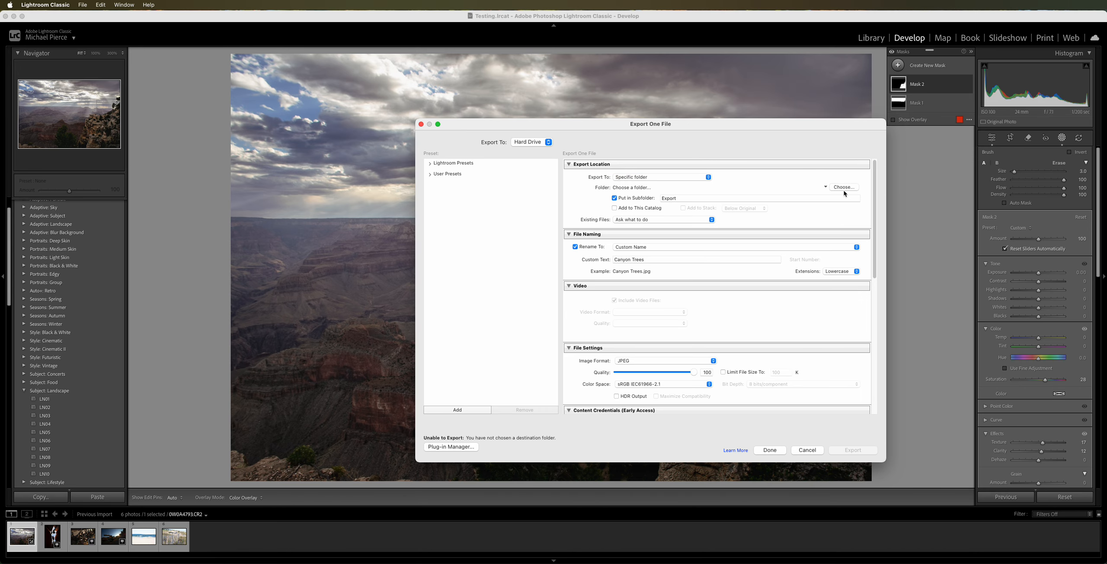
{"action": "left_click", "coordinate": [843, 191]}
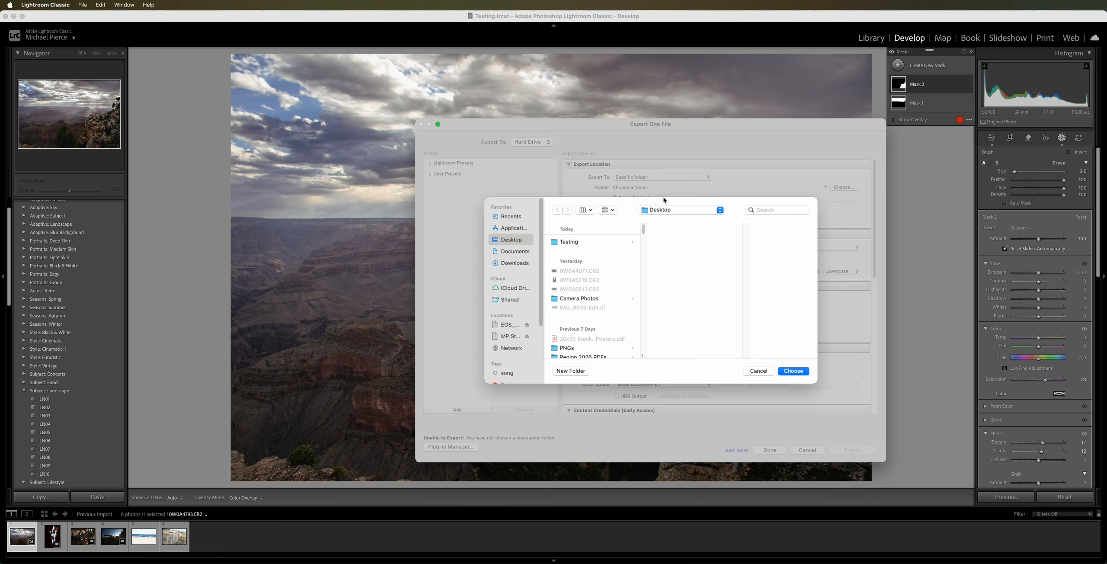
{"action": "left_click", "coordinate": [582, 242]}
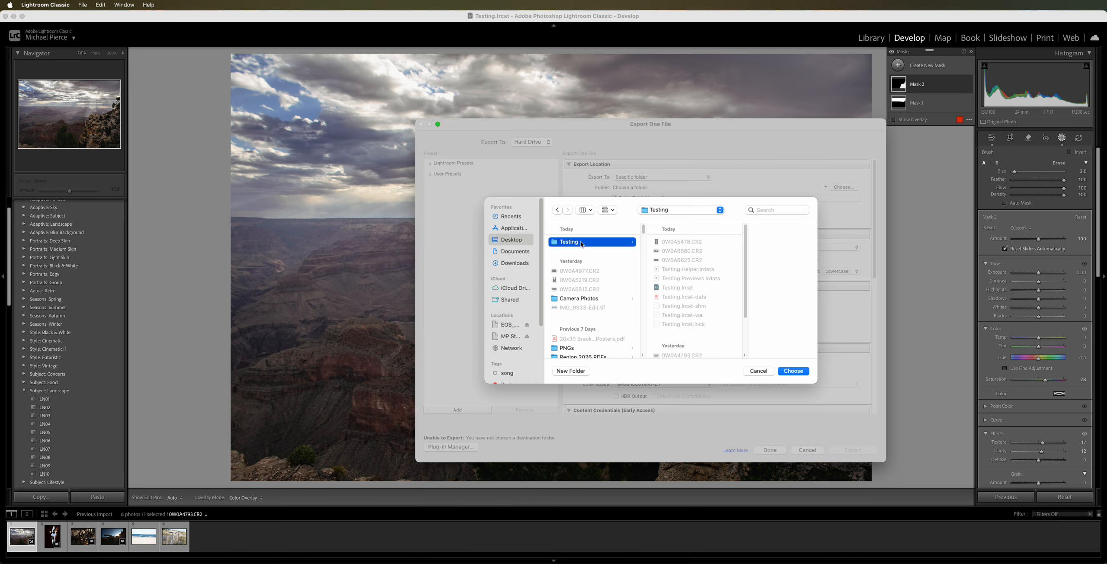
{"action": "left_click", "coordinate": [571, 371]}
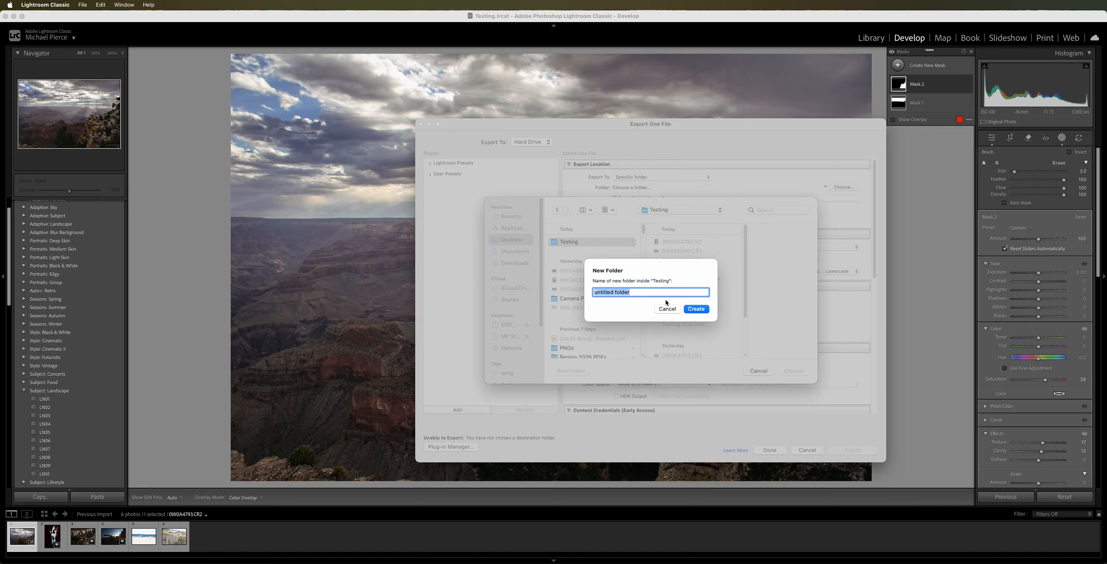
{"action": "type", "text": "Photo Edits"}
{"action": "left_click", "coordinate": [697, 309]}
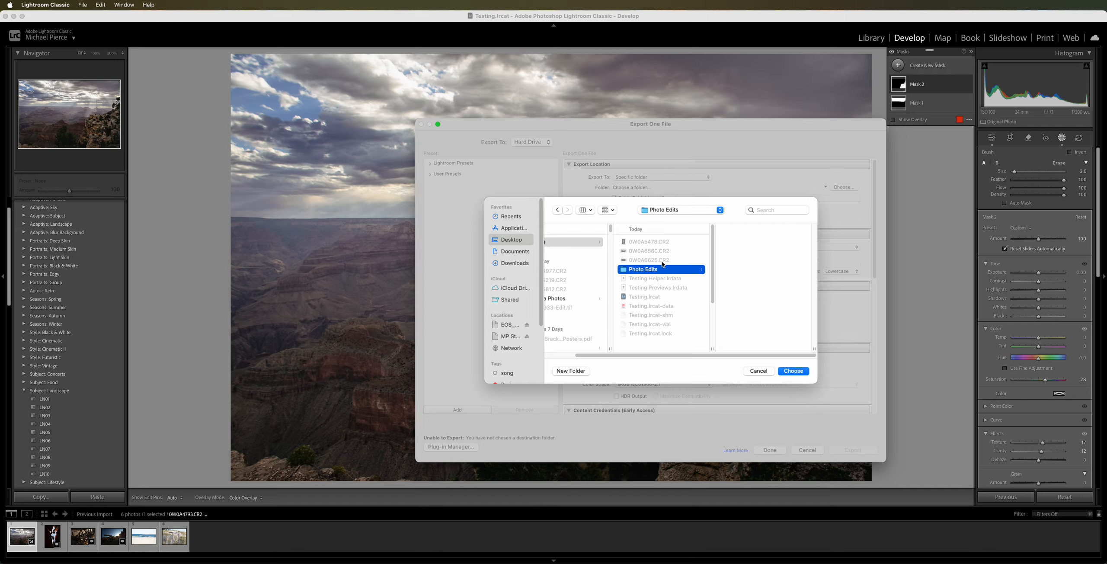
{"action": "left_click", "coordinate": [791, 372]}
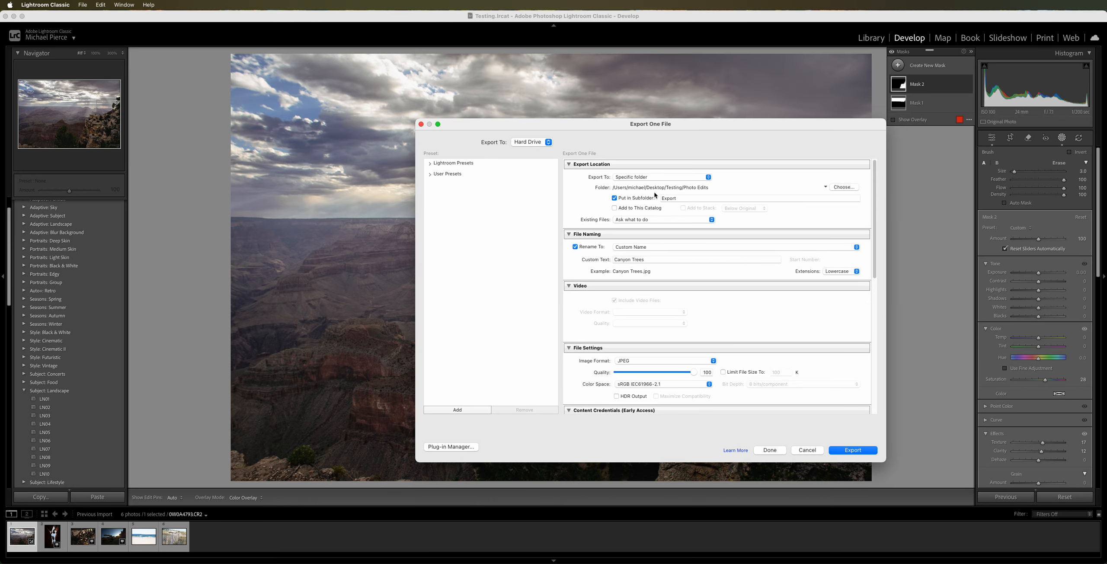
{"action": "left_click", "coordinate": [614, 199]}
Rename the exported file using the Custom Name template with the text "Photo edit 1"
{"action": "left_click", "coordinate": [651, 250]}
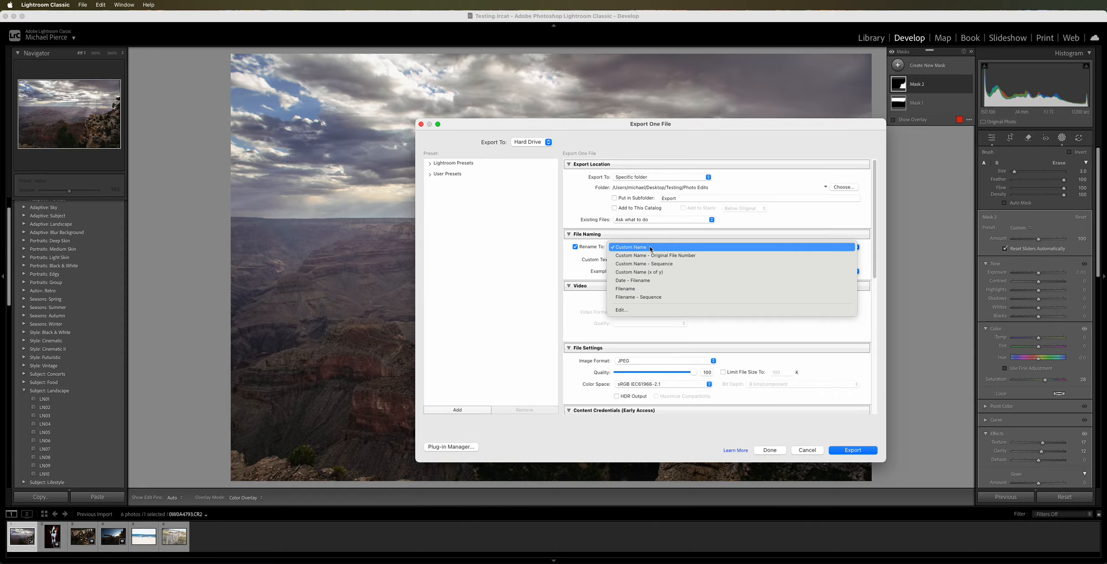
{"action": "left_click", "coordinate": [614, 250]}
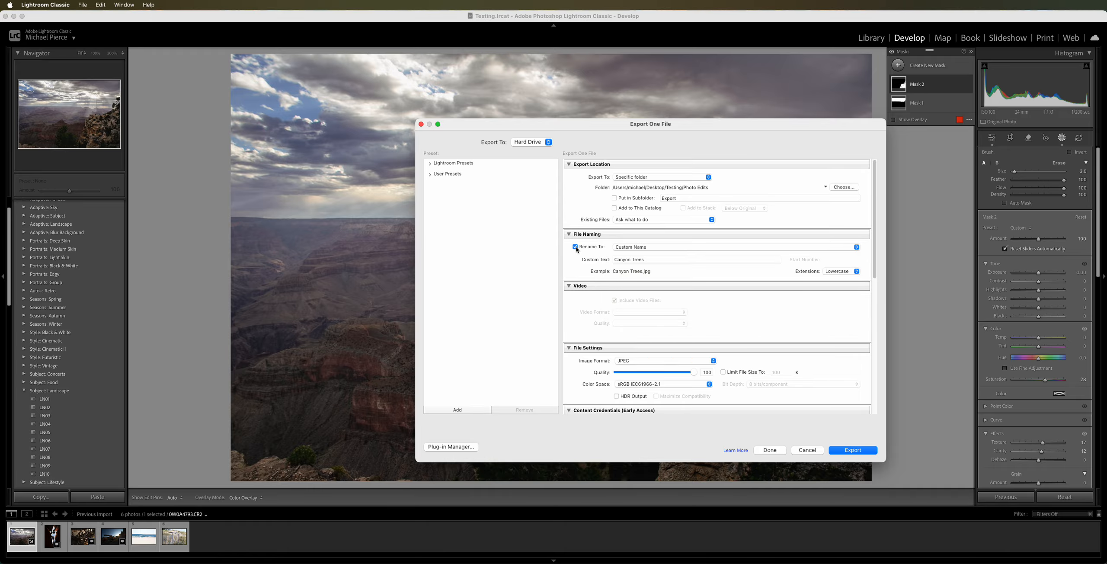
{"action": "left_click", "coordinate": [600, 250]}
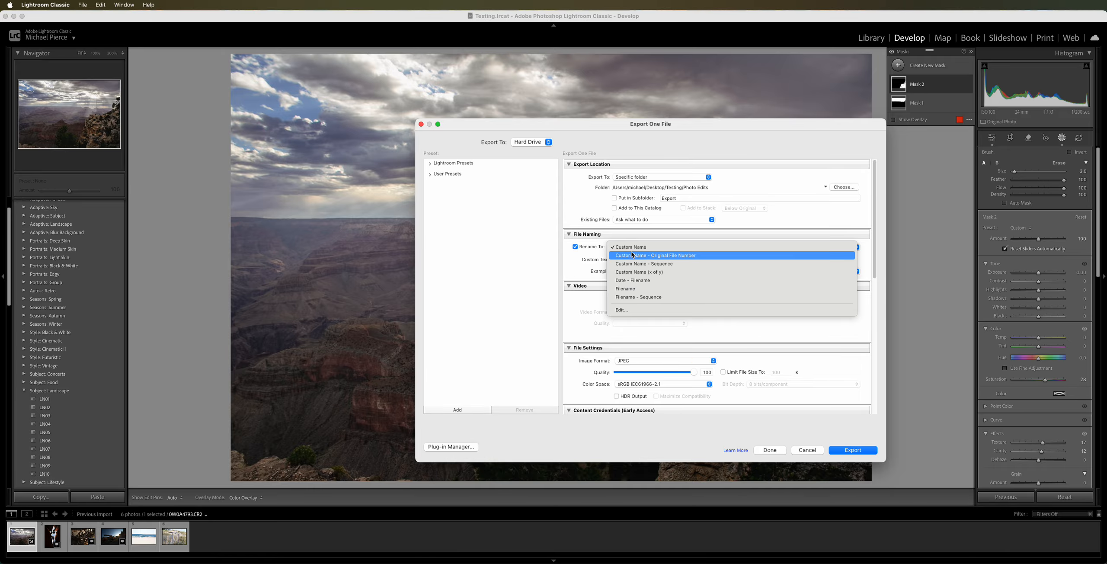
{"action": "left_click", "coordinate": [633, 248]}
{"action": "left_click", "coordinate": [638, 260]}
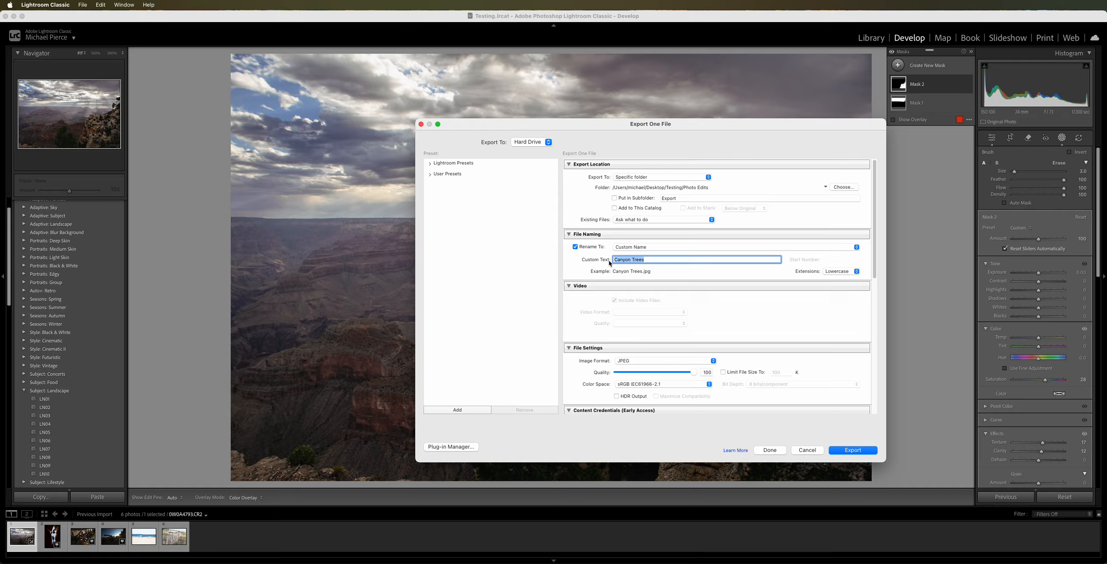
{"action": "type", "text": "Photo edit 1"}
{"action": "left_click", "coordinate": [737, 270]}
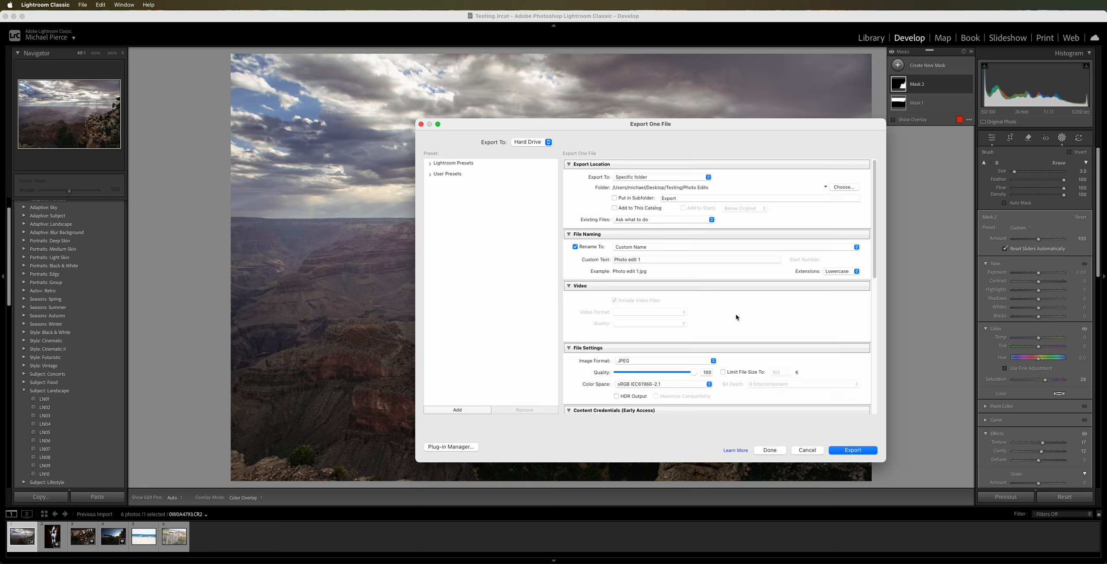
Set the export resolution to 150 pixels per inch and collapse the Video, Content Credentials and Output Sharpening sections
{"action": "scroll", "coordinate": [737, 317], "scroll_direction": "down", "scroll_amount": 2}
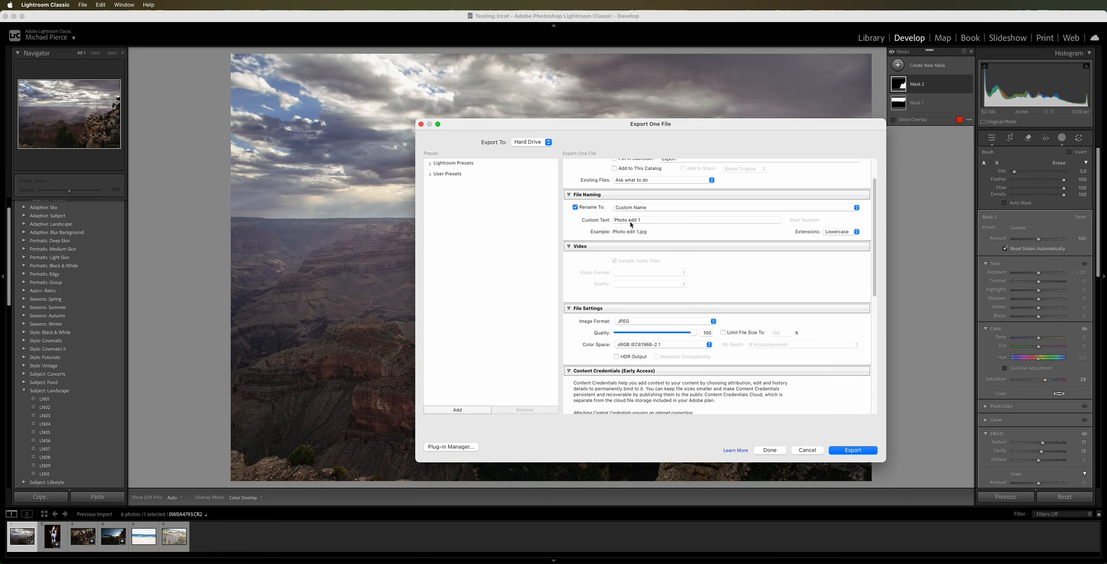
{"action": "left_click", "coordinate": [569, 247]}
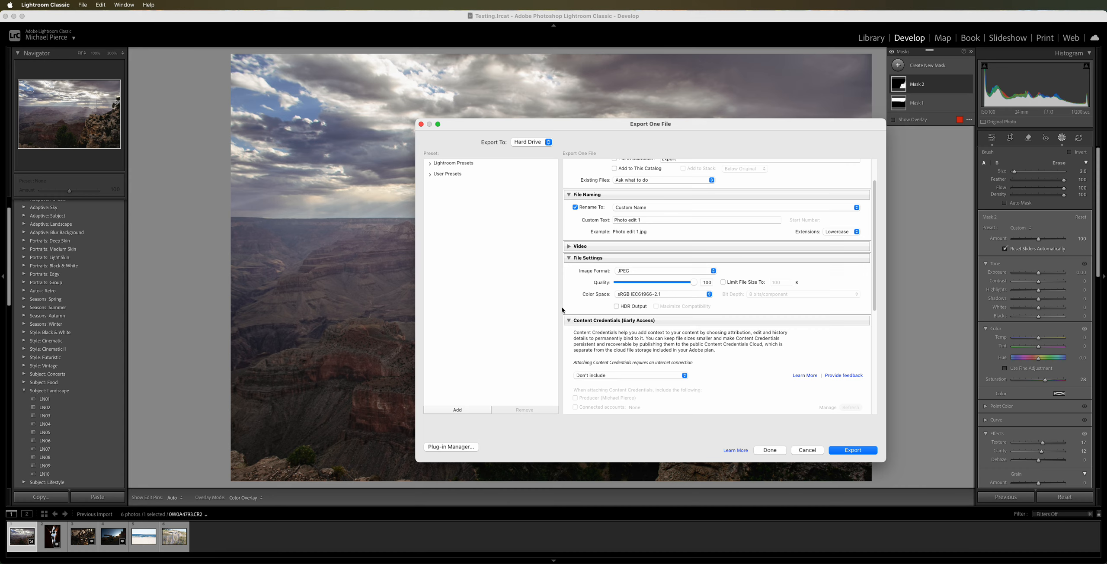
{"action": "scroll", "coordinate": [597, 307], "scroll_direction": "down", "scroll_amount": 3}
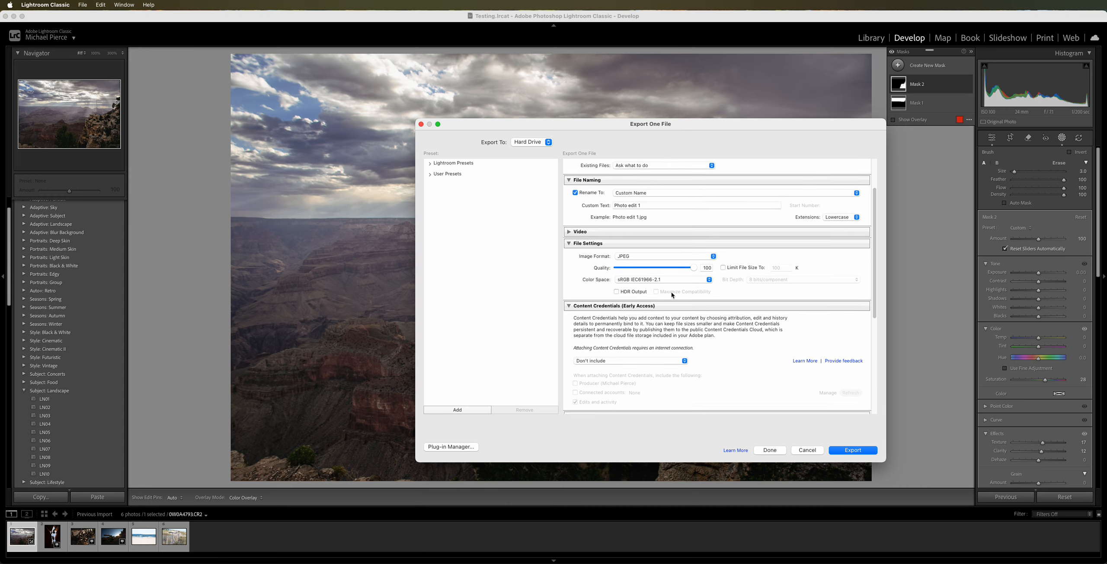
{"action": "left_click", "coordinate": [569, 291]}
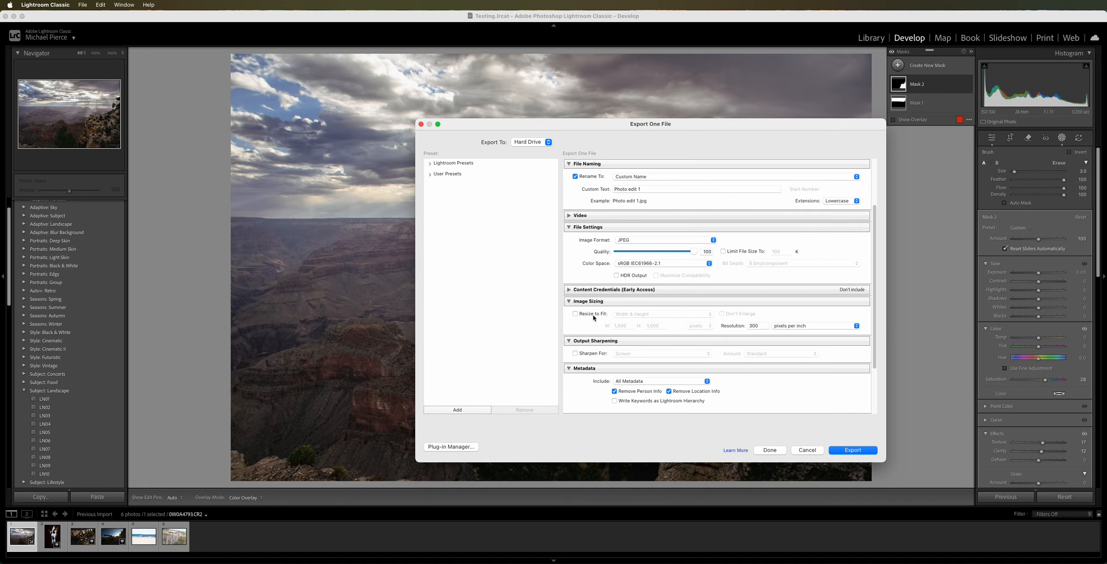
{"action": "double_click", "coordinate": [759, 329]}
{"action": "left_click", "coordinate": [569, 341]}
{"action": "scroll", "coordinate": [581, 358], "scroll_direction": "down", "scroll_amount": 3}
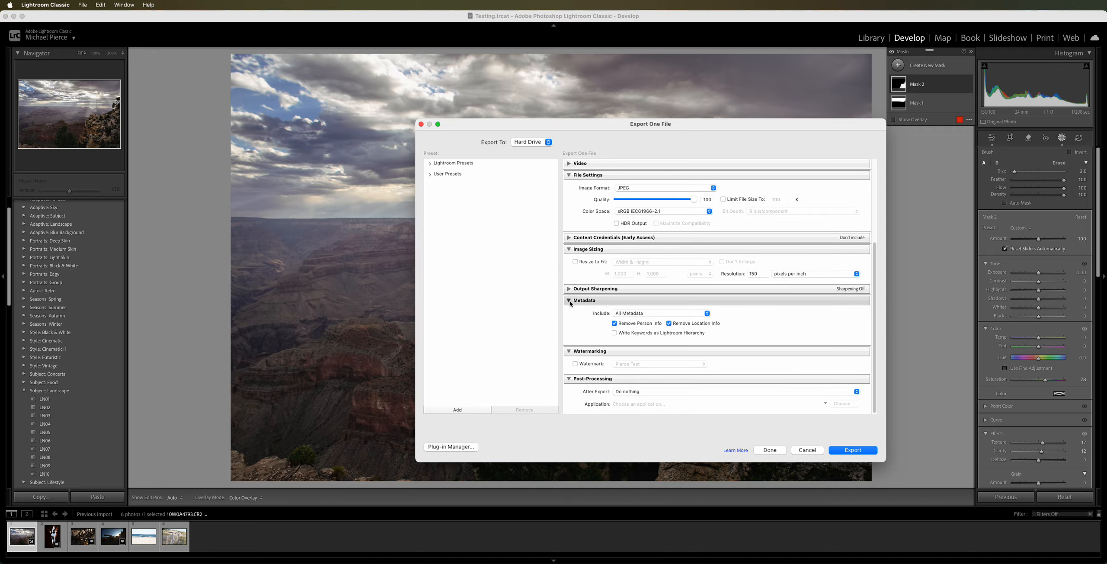
Collapse the Metadata section, then enable the export watermark with the Watermark Editor open and fully in view
{"action": "left_click", "coordinate": [569, 301]}
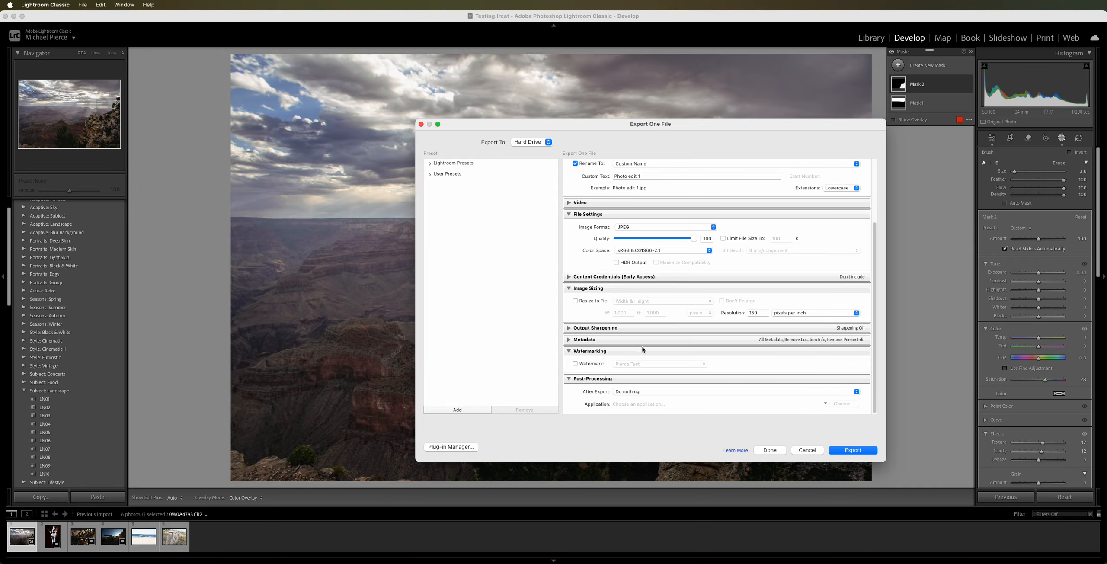
{"action": "left_click", "coordinate": [575, 364]}
{"action": "left_click", "coordinate": [636, 366]}
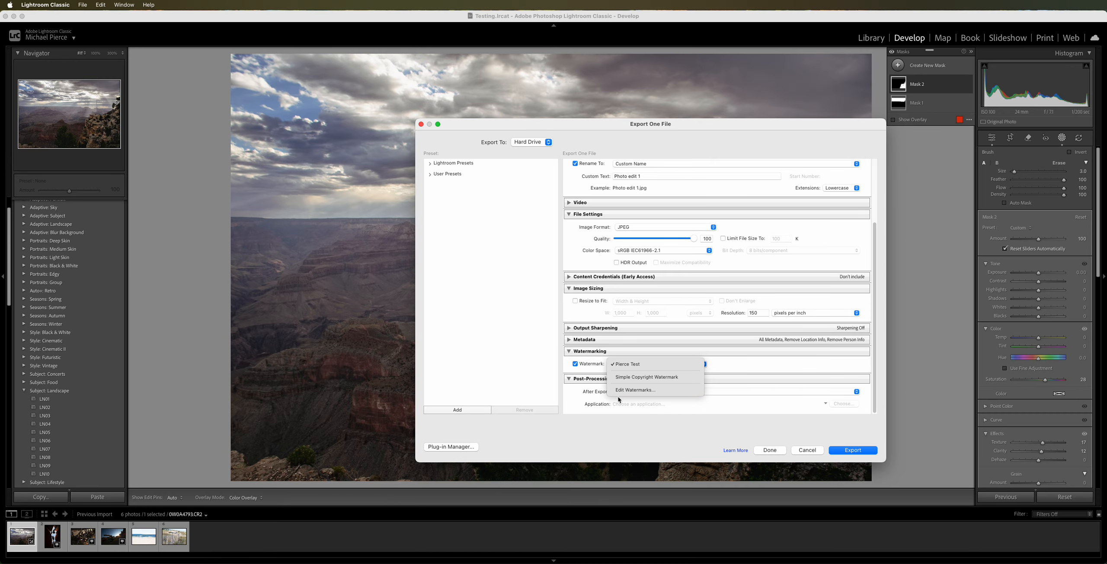
{"action": "left_click", "coordinate": [630, 364]}
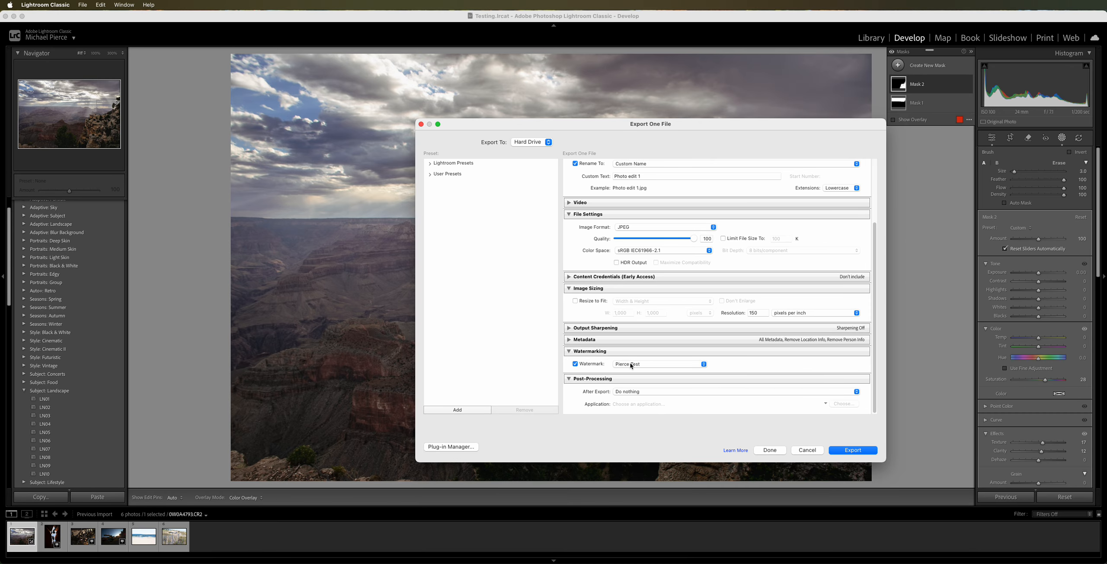
{"action": "left_click", "coordinate": [643, 366]}
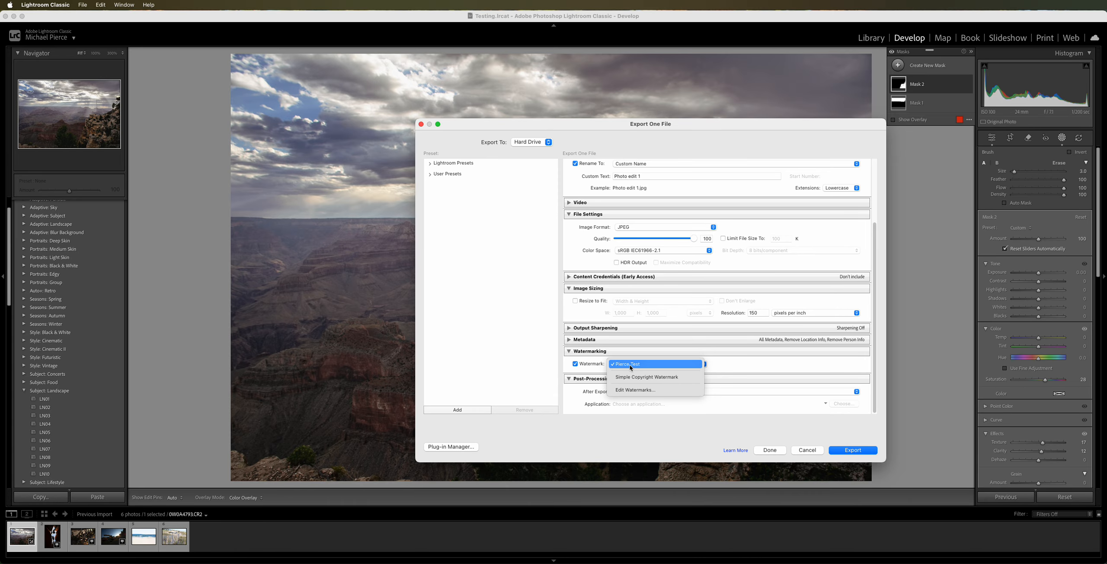
{"action": "left_click", "coordinate": [634, 391]}
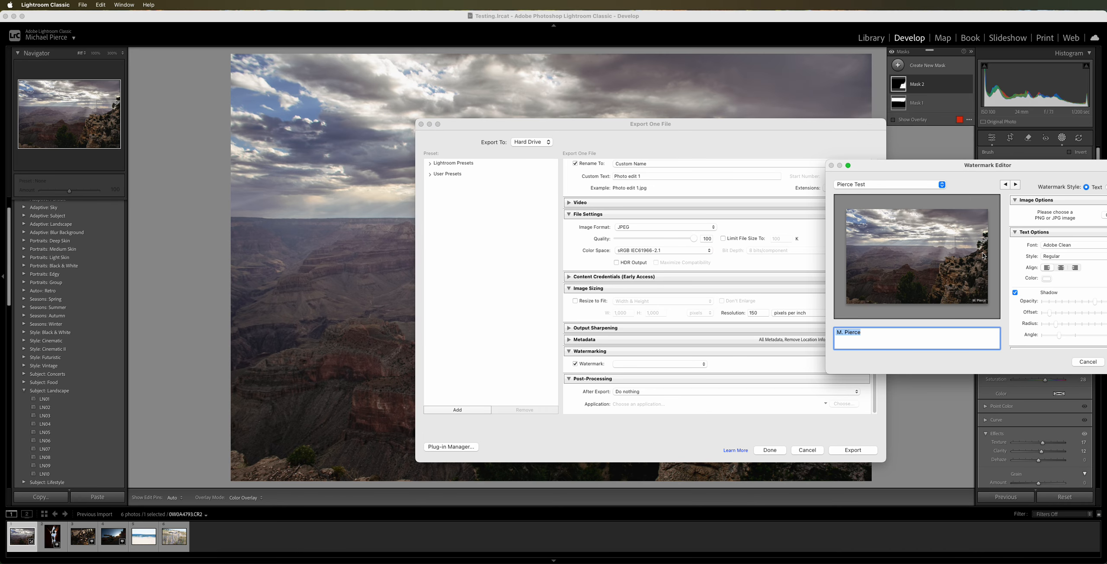
{"action": "left_click_drag", "start_coordinate": [914, 169], "coordinate": [585, 166]}
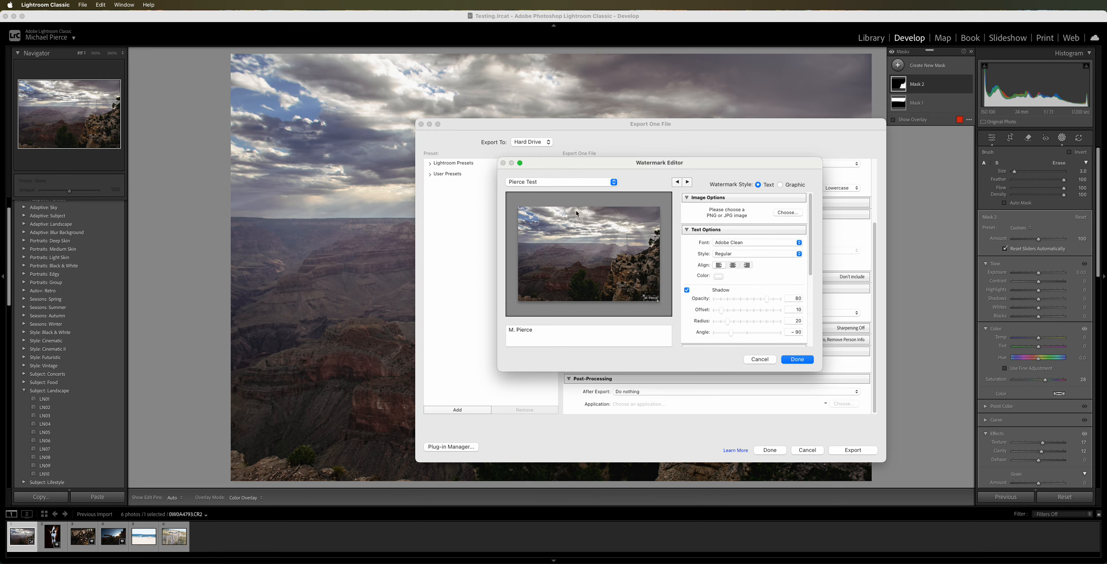
Replace the watermark's text with "F. Last Name"
{"action": "left_click", "coordinate": [547, 182]}
{"action": "left_click", "coordinate": [652, 176]}
{"action": "scroll", "coordinate": [740, 237], "scroll_direction": "down", "scroll_amount": 3}
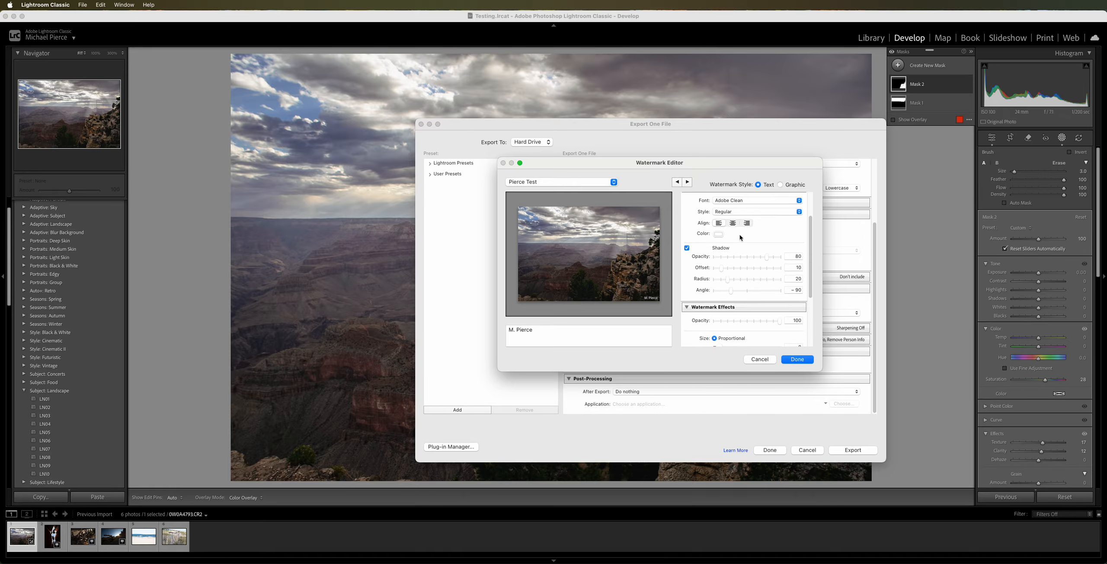
{"action": "scroll", "coordinate": [741, 237], "scroll_direction": "up", "scroll_amount": 3}
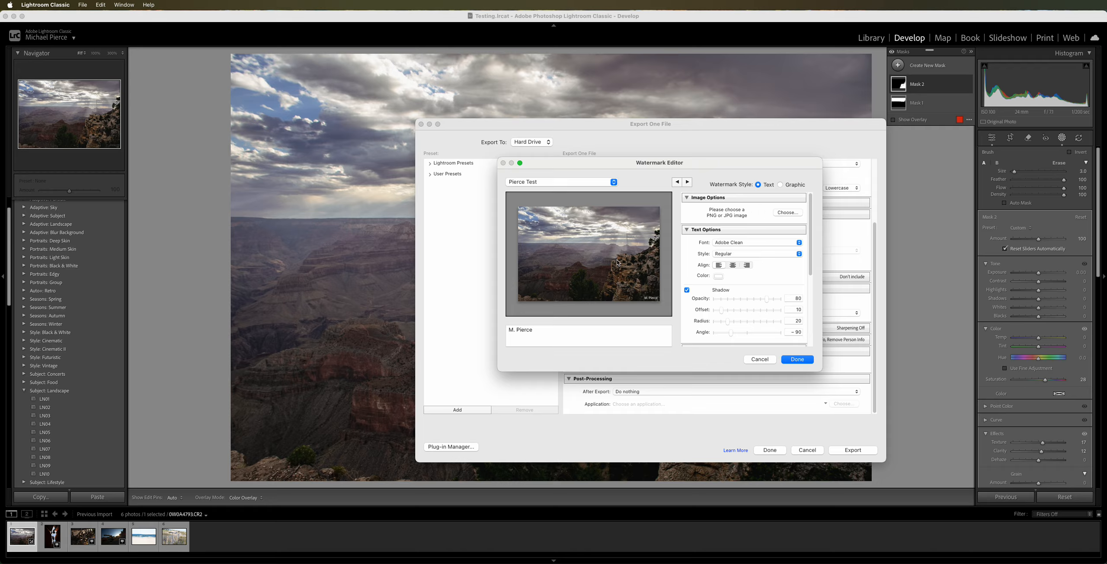
{"action": "left_click", "coordinate": [529, 329]}
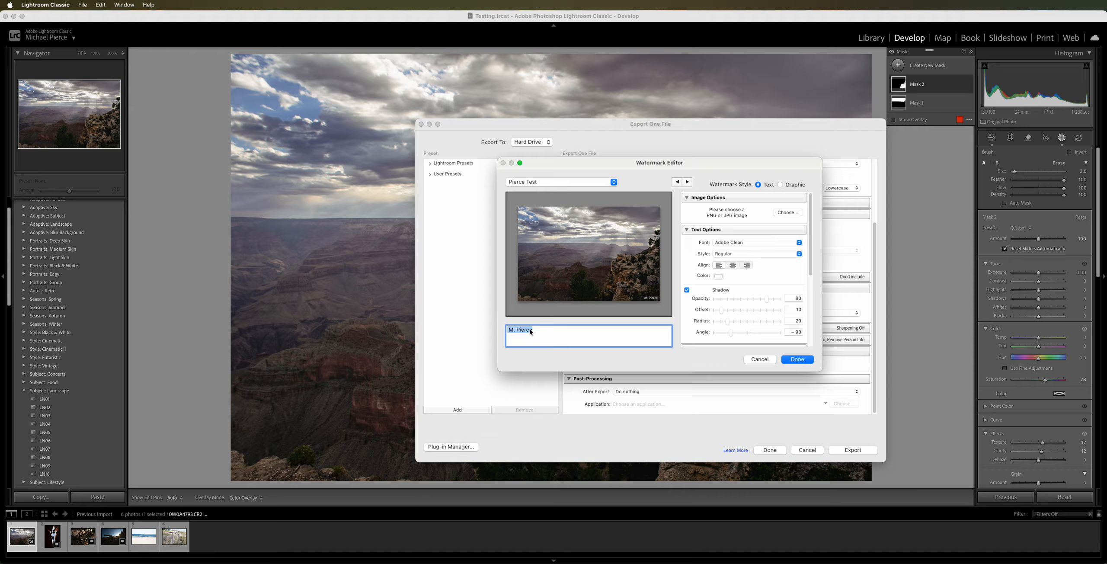
{"action": "left_click", "coordinate": [533, 331]}
{"action": "left_click_drag", "start_coordinate": [538, 333], "coordinate": [494, 327]}
{"action": "type", "text": "W"}
{"action": "type", "text": "F"}
{"action": "type", "text": ". Last"}
{"action": "type", "text": " Name"}
Anchor the watermark to the photo's bottom-right corner and set its vertical inset to 1
{"action": "scroll", "coordinate": [772, 247], "scroll_direction": "down", "scroll_amount": 3}
{"action": "scroll", "coordinate": [772, 248], "scroll_direction": "down", "scroll_amount": 3}
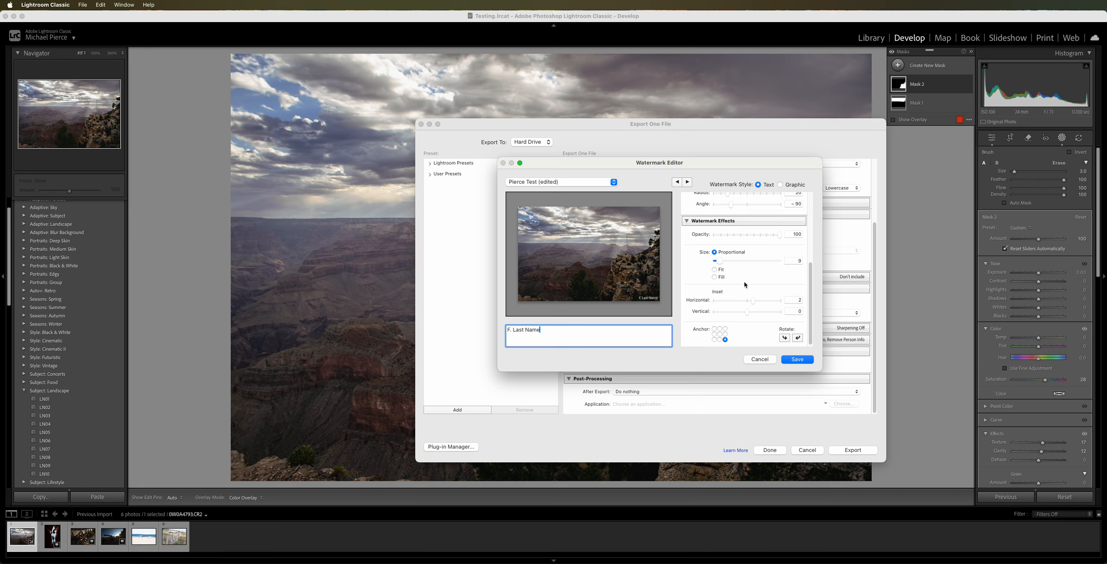
{"action": "left_click", "coordinate": [720, 340]}
{"action": "left_click", "coordinate": [715, 340]}
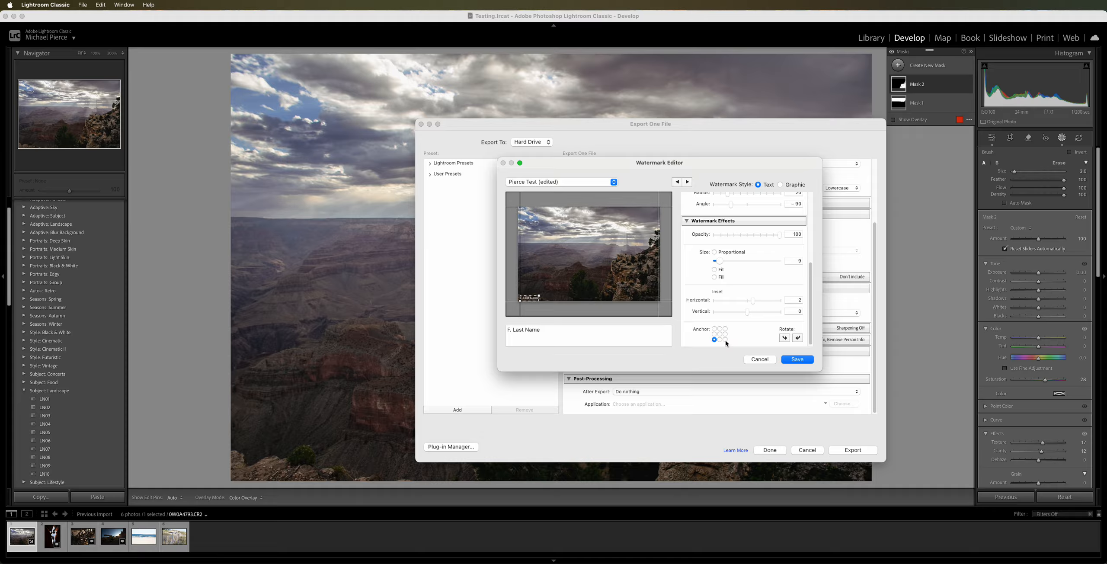
{"action": "left_click", "coordinate": [726, 340]}
{"action": "left_click", "coordinate": [752, 302]}
{"action": "mouse_move", "coordinate": [752, 302]}
{"action": "left_mouse_down"}
{"action": "mouse_move", "coordinate": [739, 300]}
{"action": "mouse_move", "coordinate": [752, 300]}
{"action": "mouse_move", "coordinate": [748, 312]}
{"action": "left_mouse_up"}
{"action": "mouse_move", "coordinate": [647, 301]}
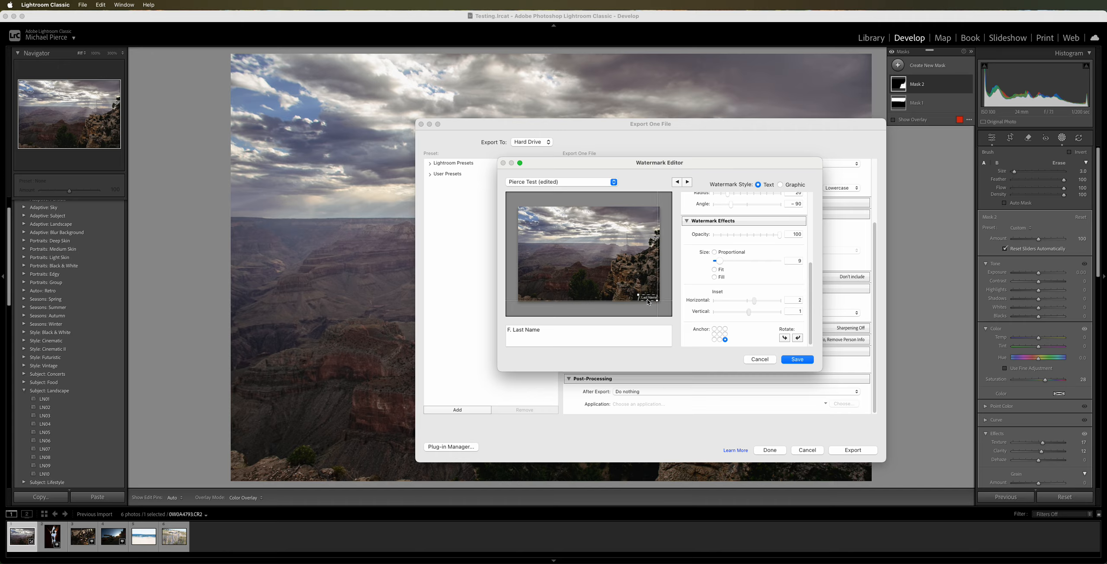
Save the edited watermark as a new preset named "Name Placement"
{"action": "left_click", "coordinate": [798, 360]}
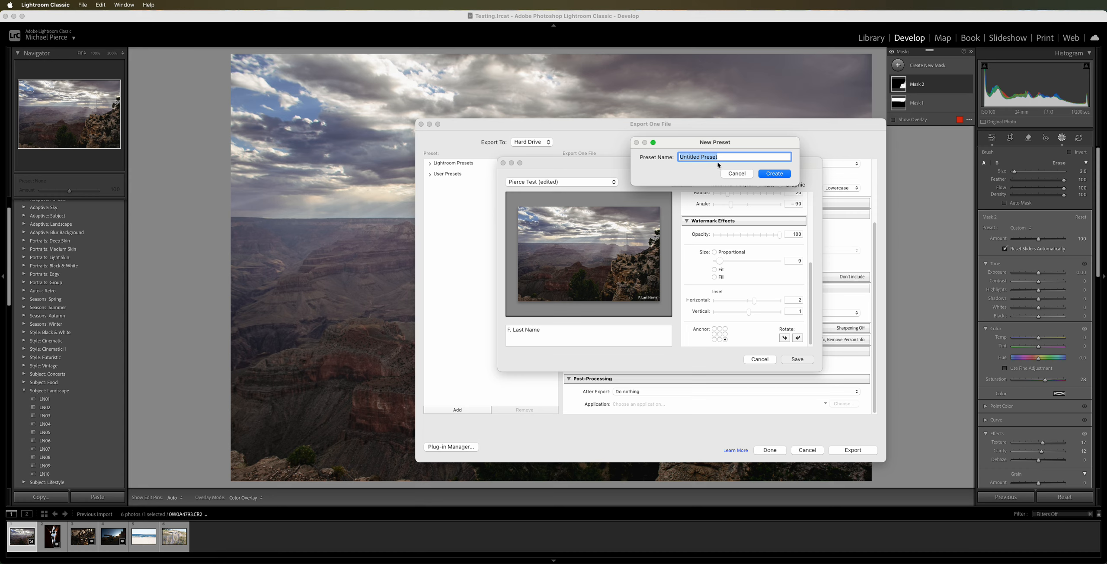
{"action": "type", "text": "Name Placement"}
{"action": "left_click", "coordinate": [780, 175]}
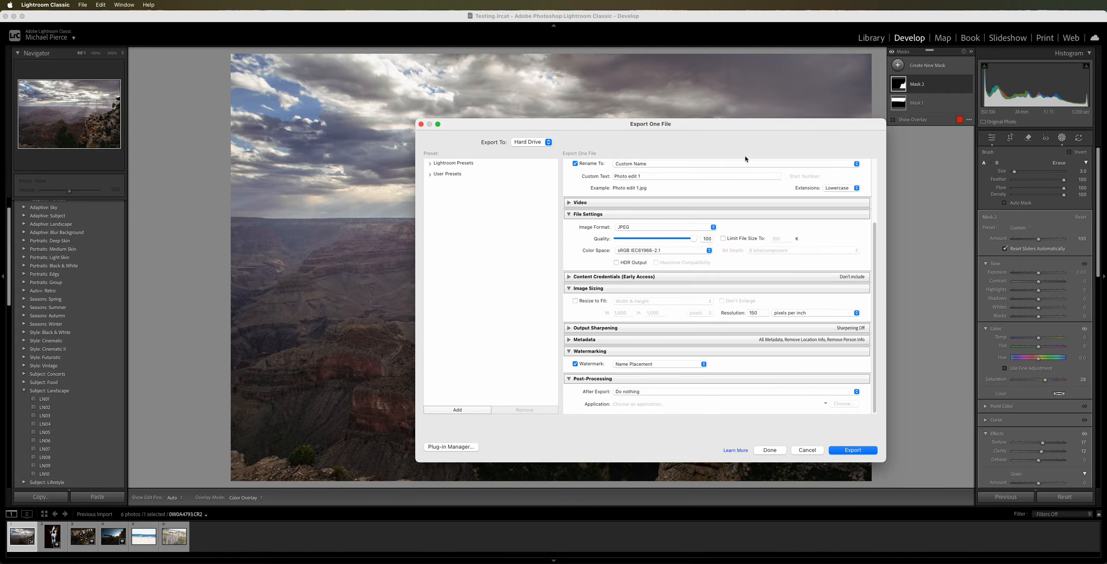
Export the edited canyon photo with the configured JPEG, resolution and watermark settings
{"action": "left_click_drag", "start_coordinate": [734, 128], "coordinate": [734, 127]}
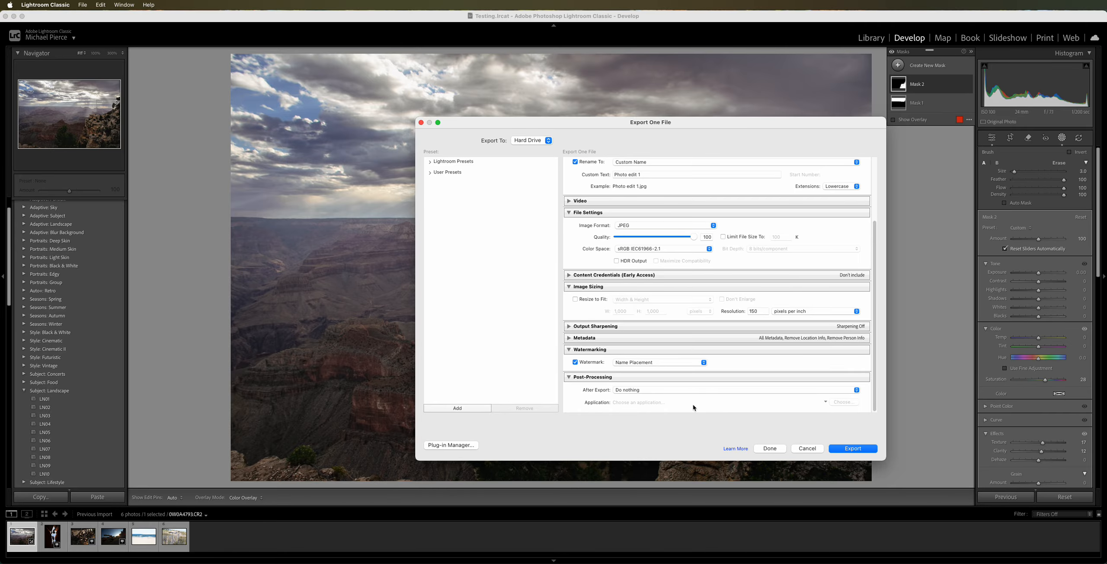
{"action": "scroll", "coordinate": [599, 392], "scroll_direction": "up", "scroll_amount": 1}
{"action": "left_click", "coordinate": [852, 450]}
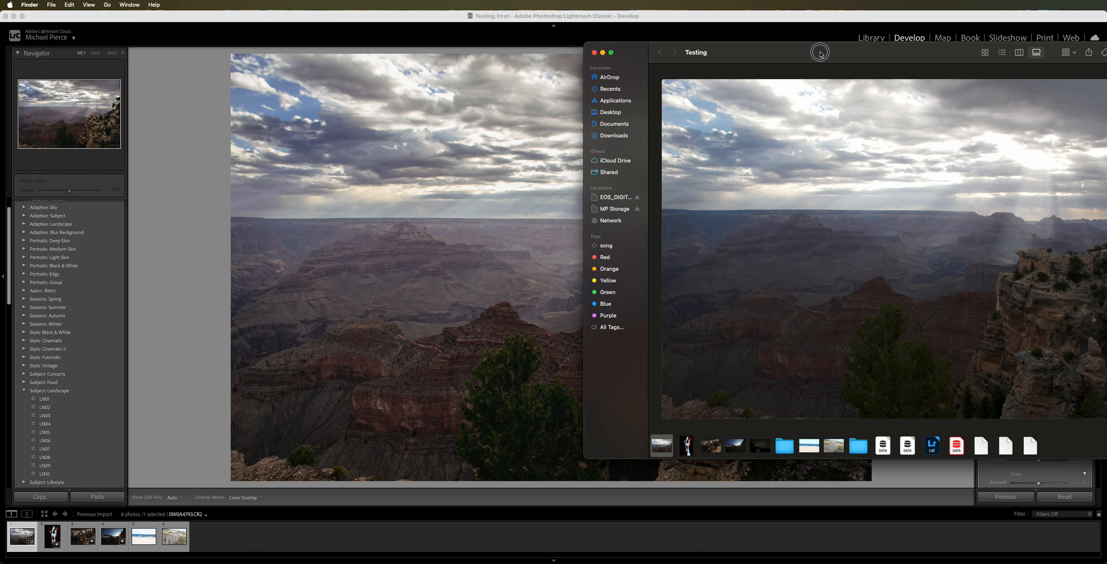
Open the Photo Edits folder inside Testing in Finder and check the exported photo and its file information
{"action": "left_click_drag", "start_coordinate": [818, 52], "coordinate": [718, 66]}
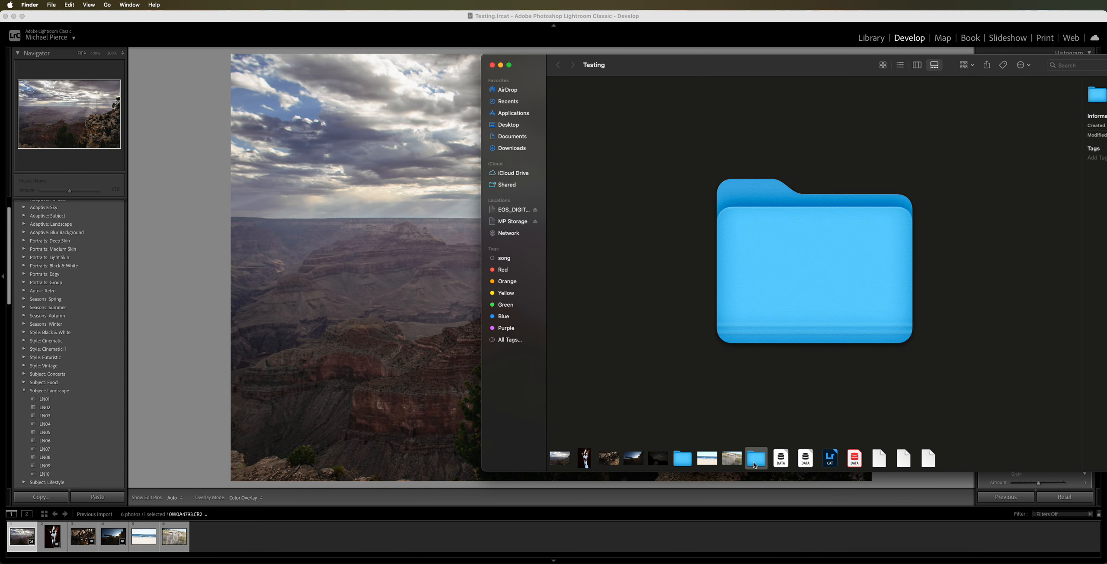
{"action": "double_click", "coordinate": [755, 460]}
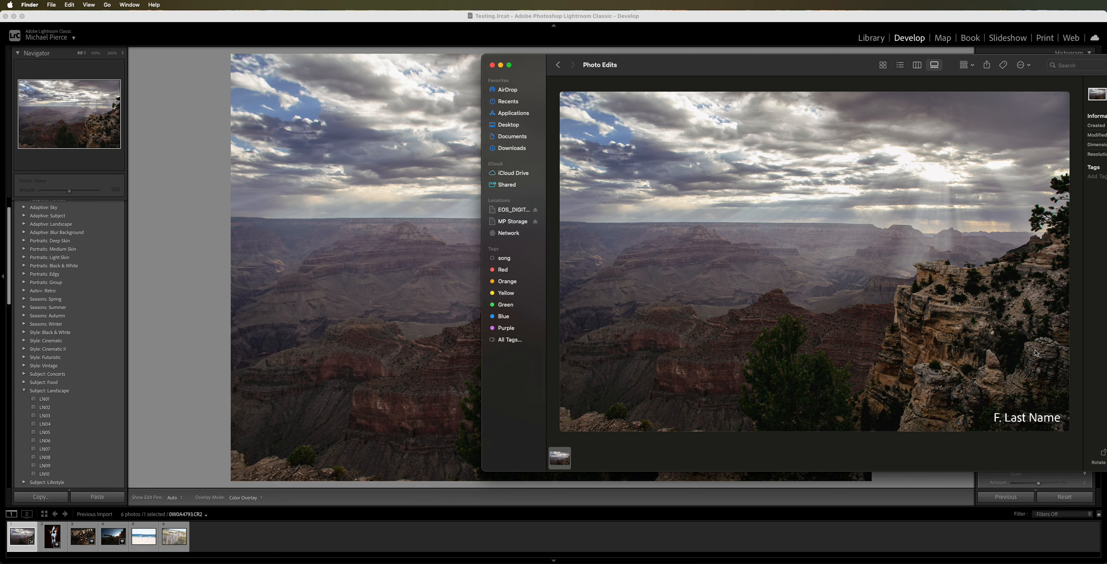
{"action": "left_click_drag", "start_coordinate": [798, 60], "coordinate": [726, 58]}
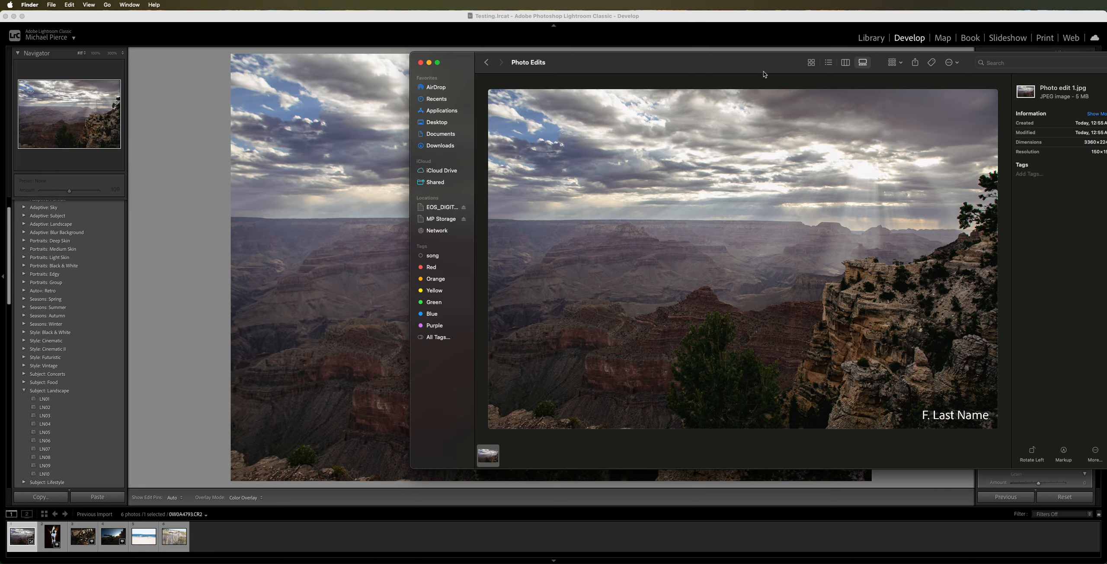
{"action": "left_click_drag", "start_coordinate": [752, 68], "coordinate": [729, 70]}
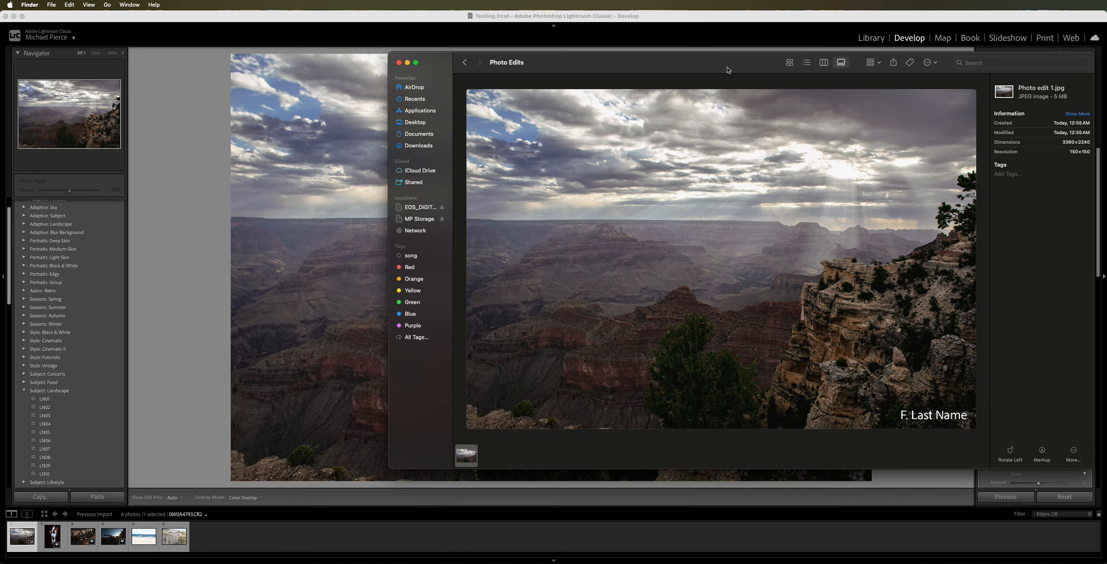
Close the Photo Edits window, clear the other Finder windows out of the way and switch back to Lightroom Classic
{"action": "left_click", "coordinate": [398, 62]}
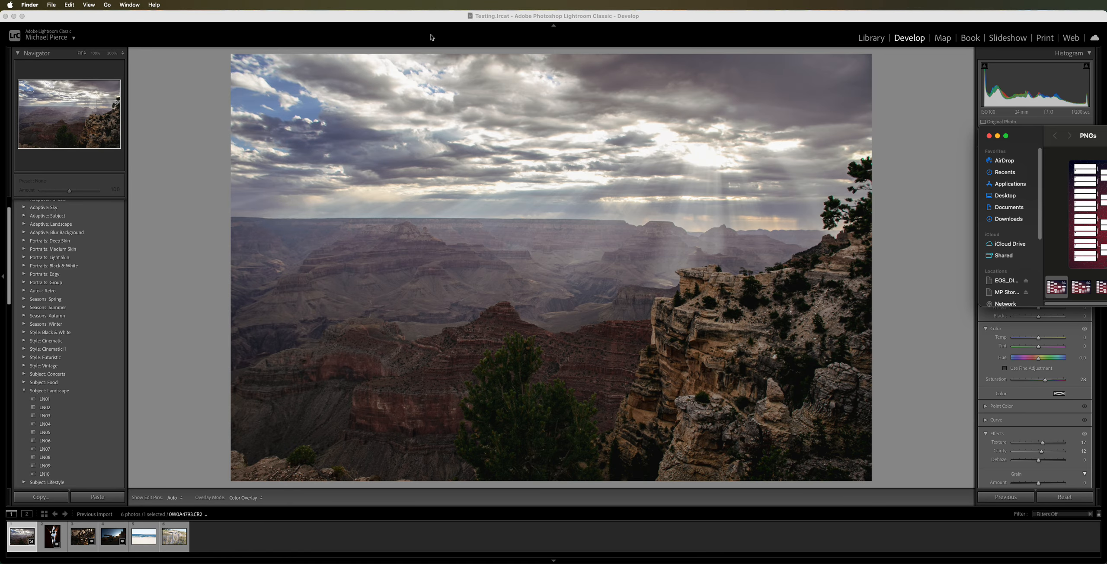
{"action": "left_click_drag", "start_coordinate": [1098, 137], "coordinate": [1106, 227]}
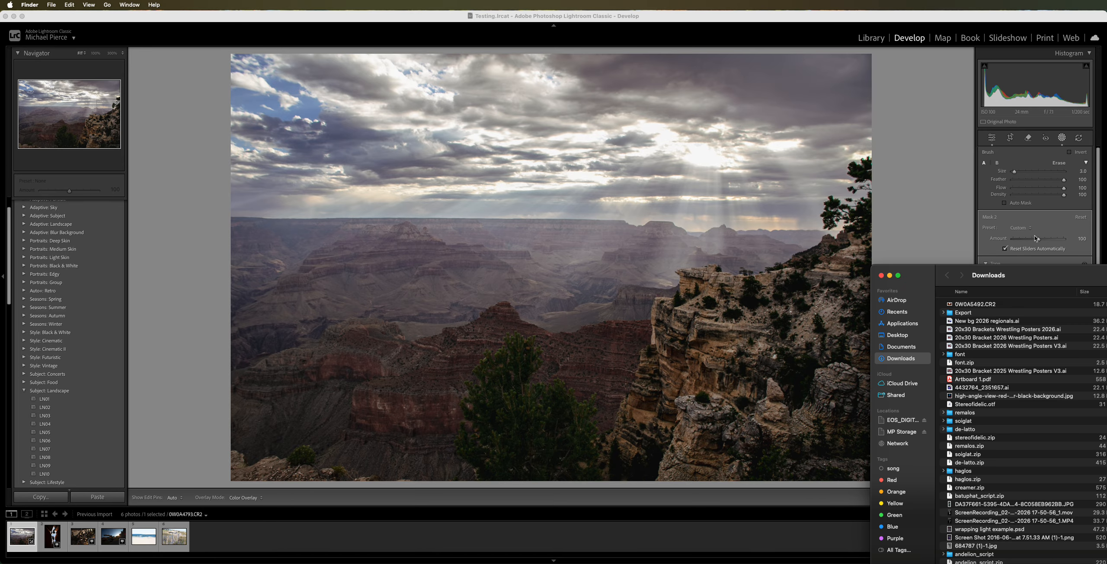
{"action": "left_click_drag", "start_coordinate": [953, 278], "coordinate": [1106, 289]}
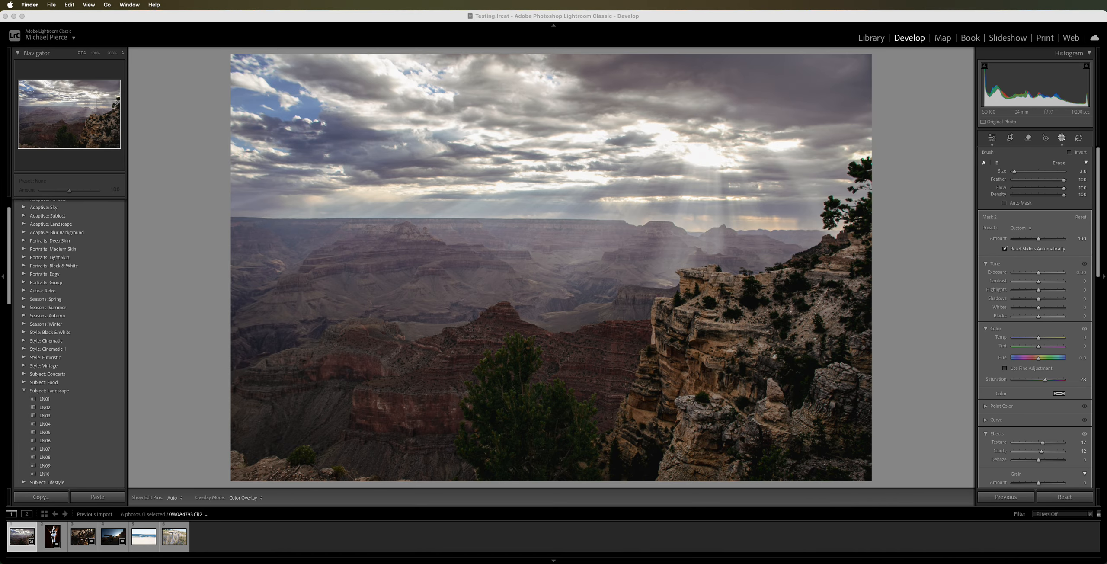
{"action": "left_click", "coordinate": [696, 19]}
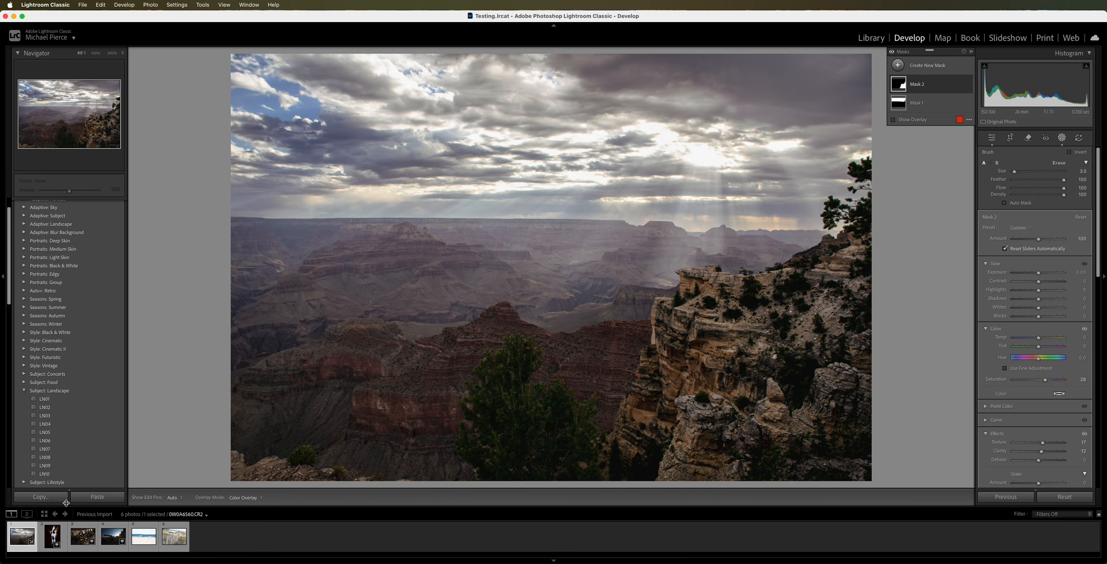
Select the upward-looking photo of trees between canyon walls and start the Crop tool on it
{"action": "left_click", "coordinate": [53, 540]}
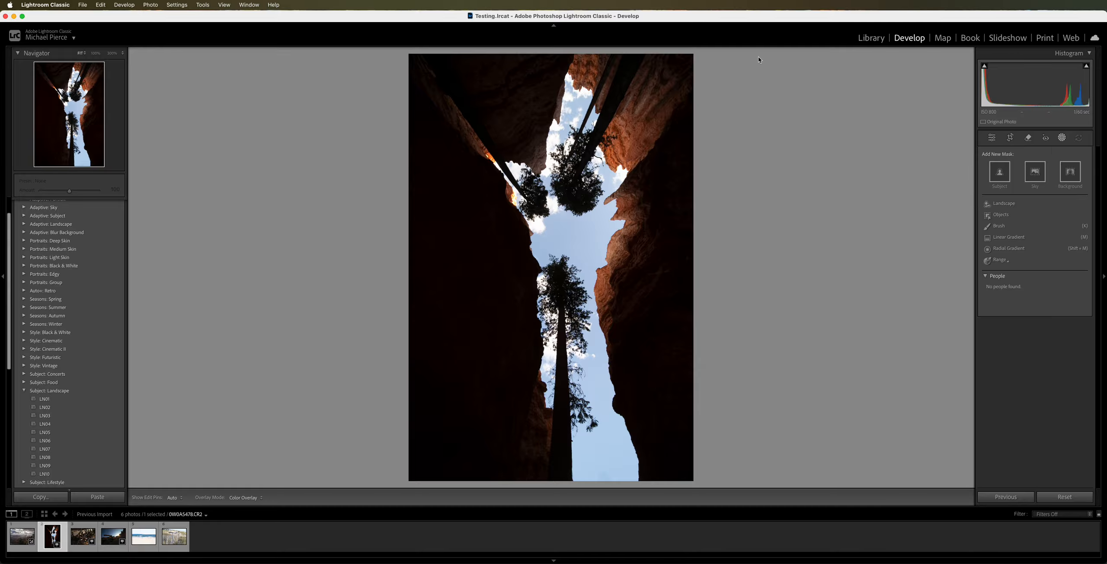
{"action": "left_click", "coordinate": [993, 142]}
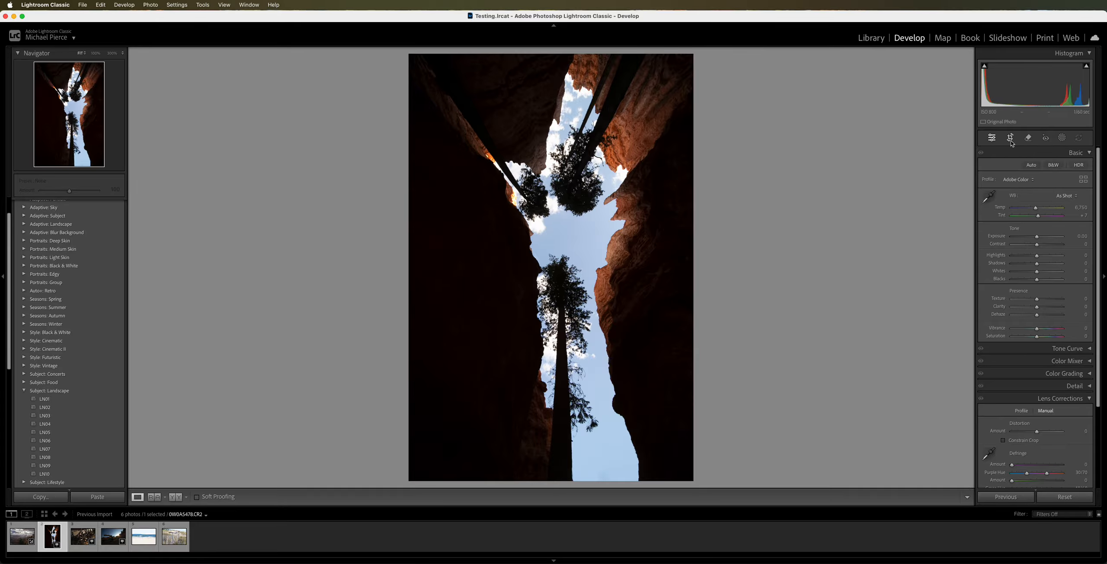
{"action": "left_click", "coordinate": [1011, 138]}
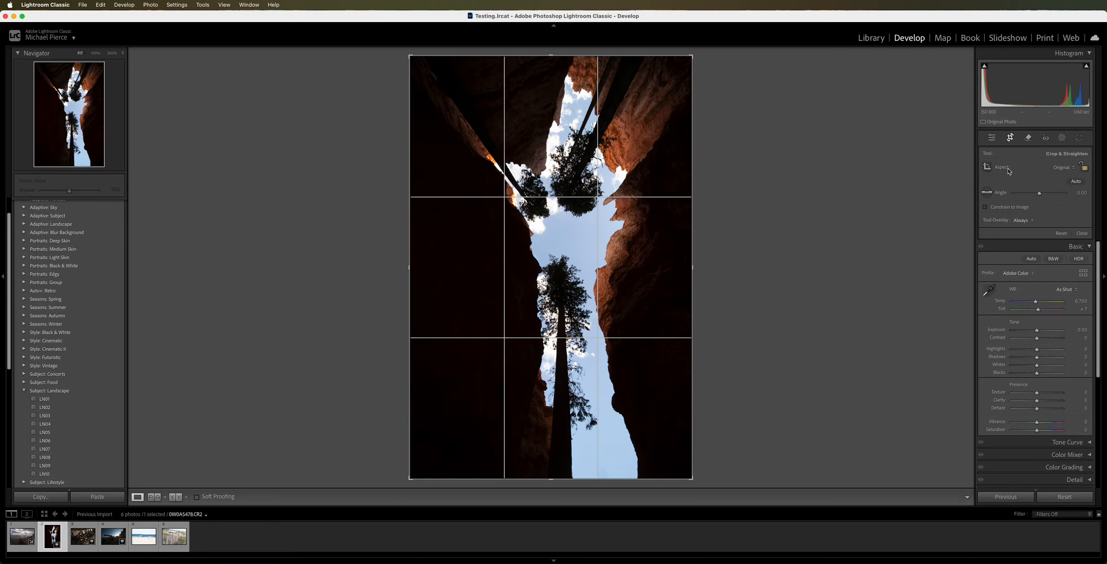
Try rotating the tree photo's crop, reset the angle to 0 and extend the crop back to the full frame
{"action": "mouse_move", "coordinate": [1039, 194]}
{"action": "left_mouse_down"}
{"action": "mouse_move", "coordinate": [1087, 205]}
{"action": "mouse_move", "coordinate": [1017, 197]}
{"action": "mouse_move", "coordinate": [1039, 208]}
{"action": "mouse_move", "coordinate": [1047, 194]}
{"action": "left_mouse_up"}
{"action": "left_click", "coordinate": [1076, 195]}
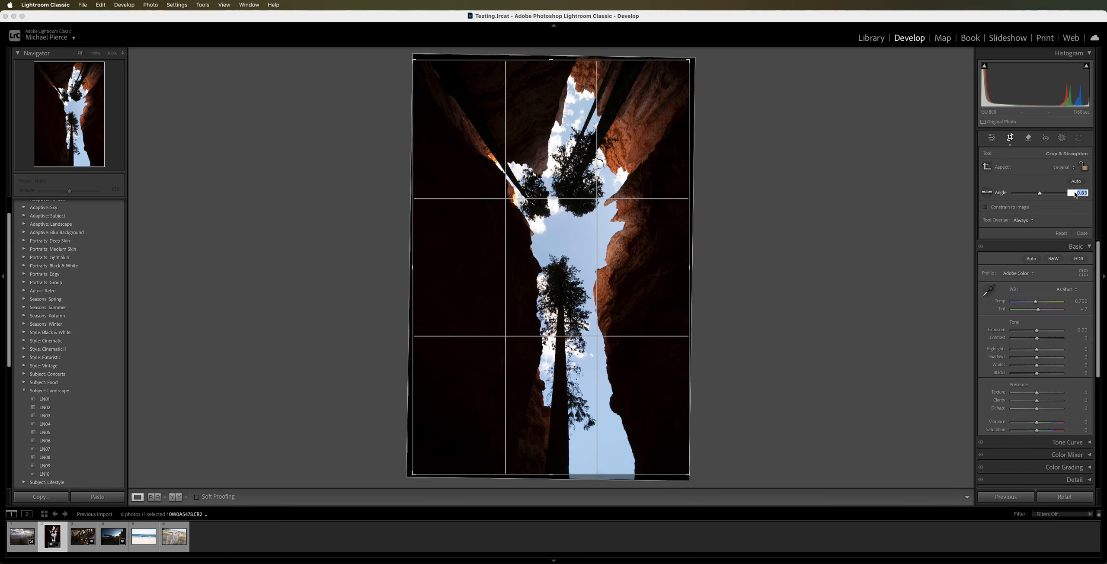
{"action": "type", "text": "0"}
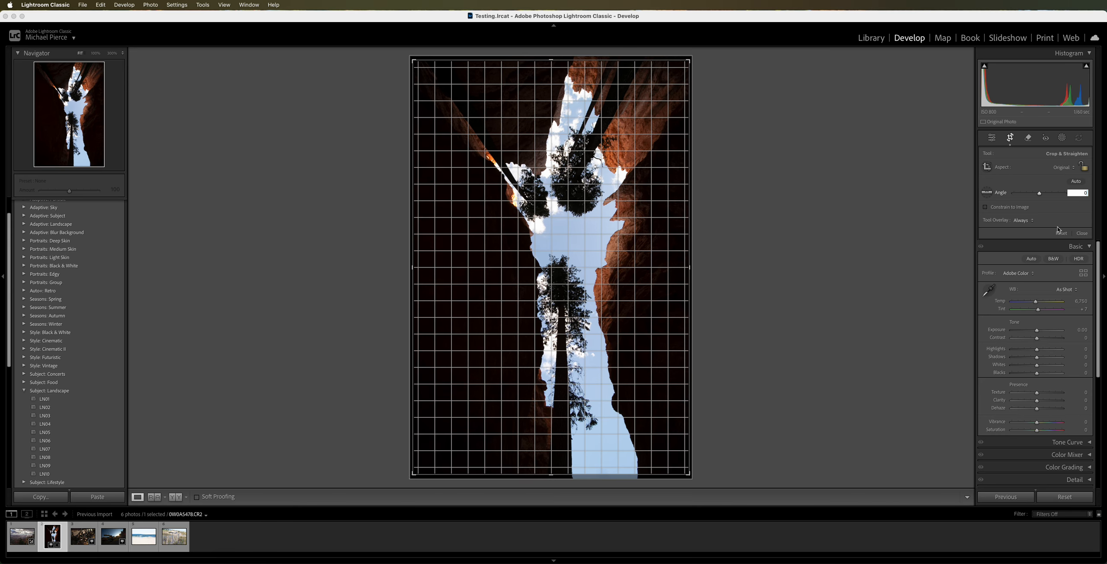
{"action": "key", "text": "Return"}
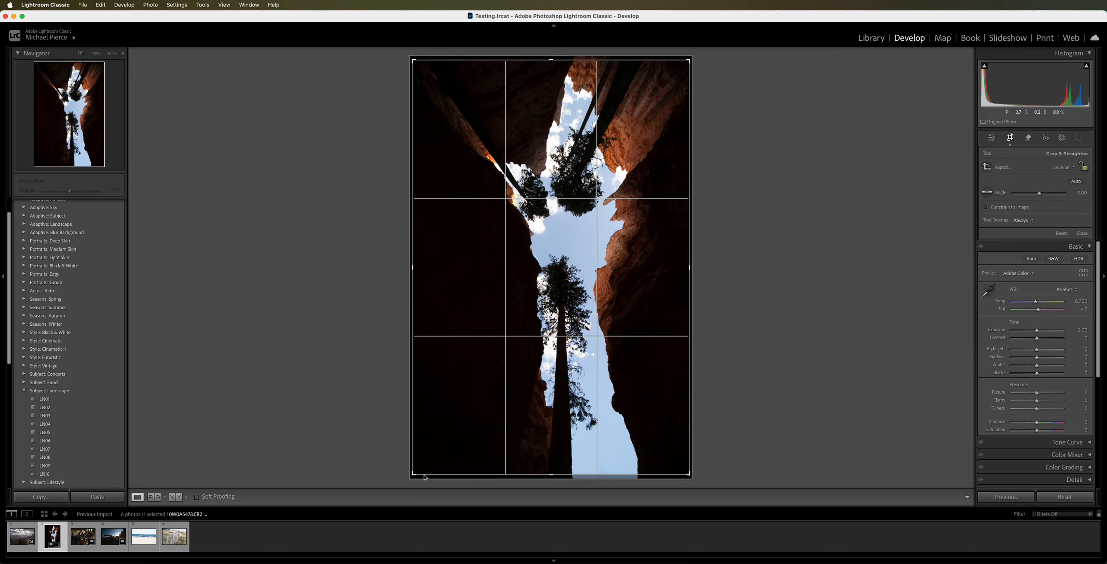
{"action": "left_click_drag", "start_coordinate": [414, 474], "coordinate": [395, 484]}
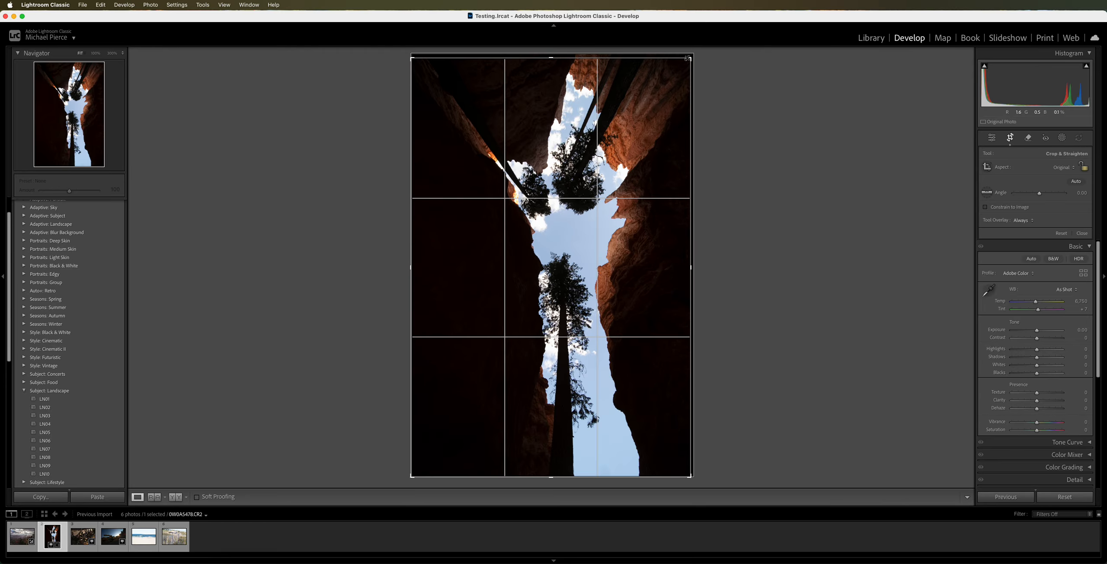
{"action": "left_click_drag", "start_coordinate": [690, 59], "coordinate": [694, 54]}
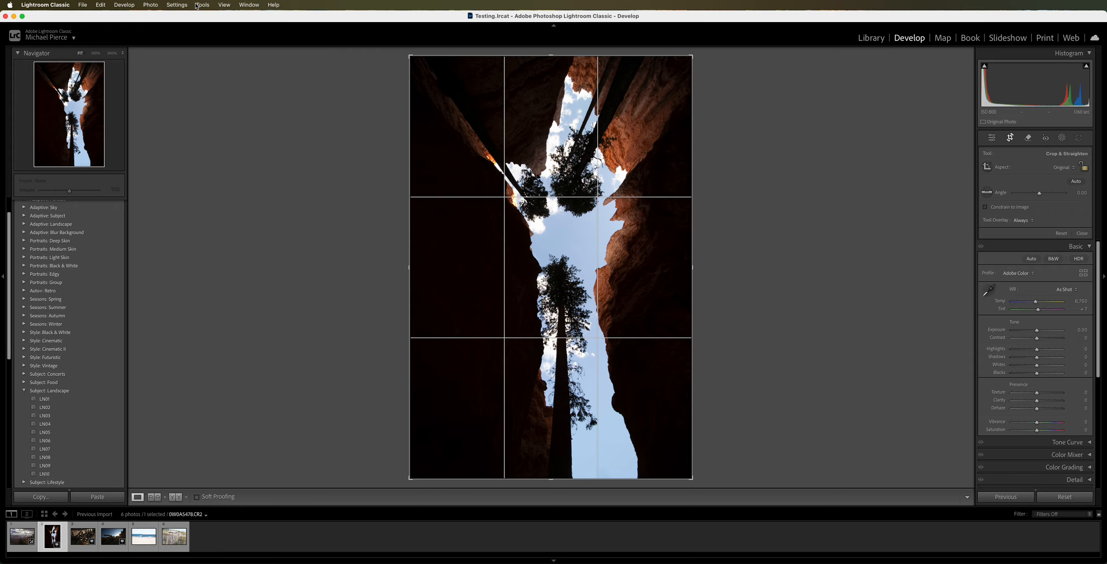
Open the Enhance features for the tree photo and dismiss the notice about their new location
{"action": "left_click", "coordinate": [149, 4]}
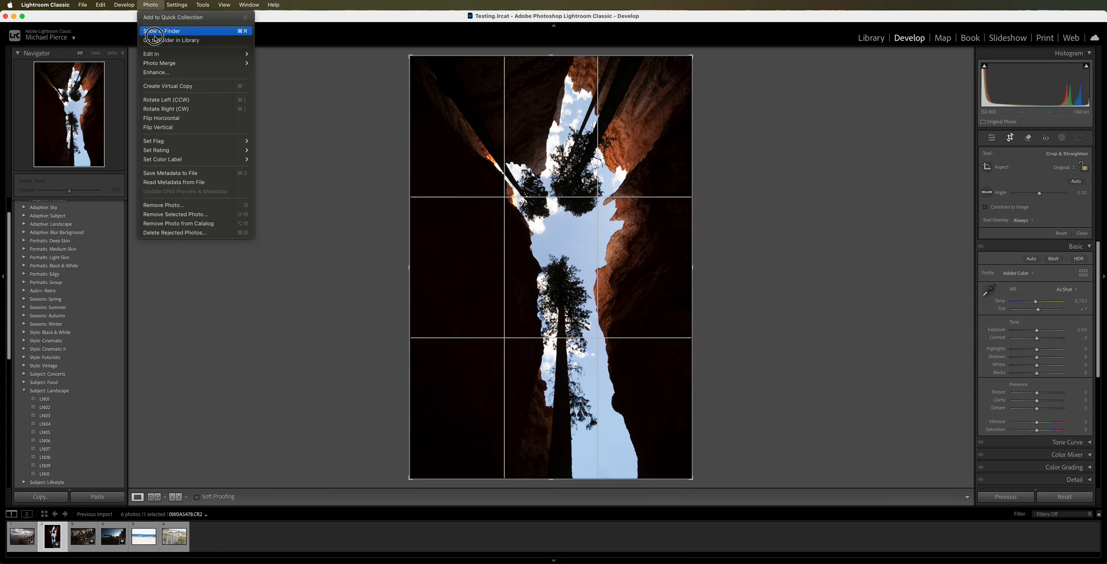
{"action": "left_click", "coordinate": [156, 72]}
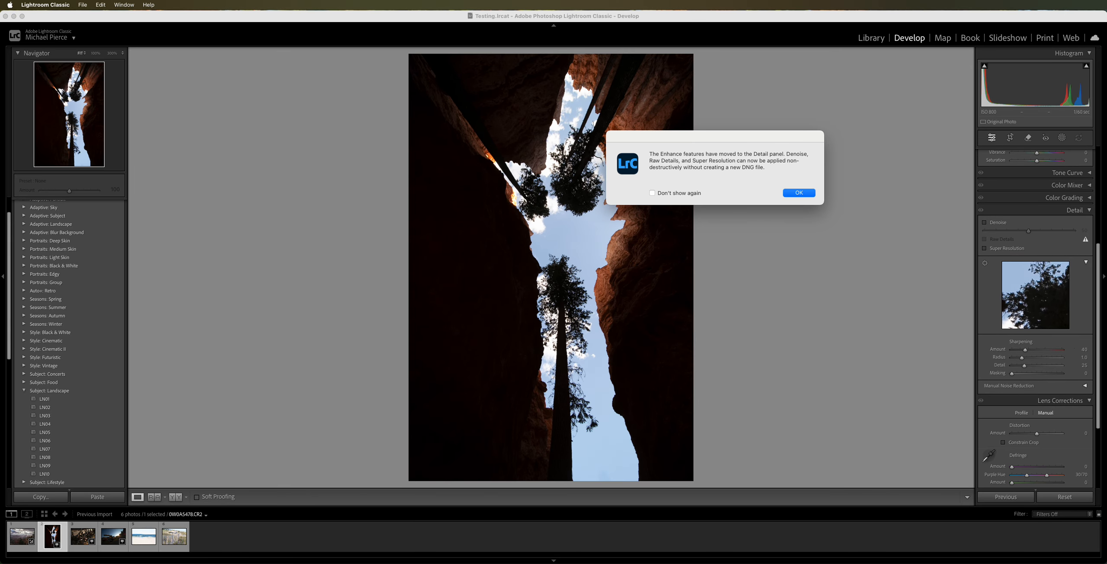
{"action": "left_click", "coordinate": [797, 195]}
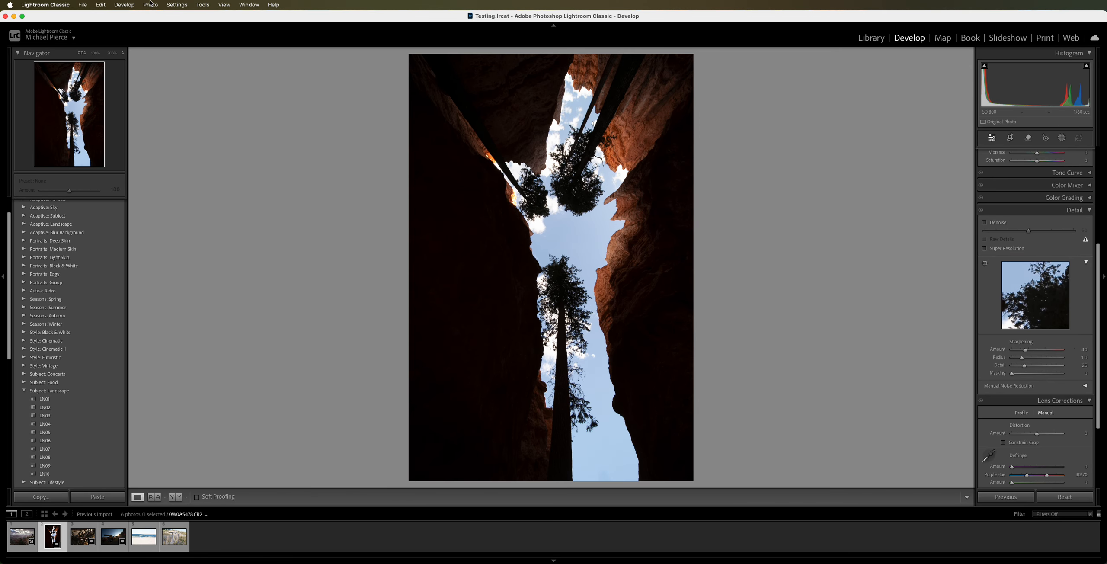
Rotate the tree photo 90° counterclockwise and turn it clockwise in 90° increments back to its original orientation
{"action": "left_click", "coordinate": [151, 4]}
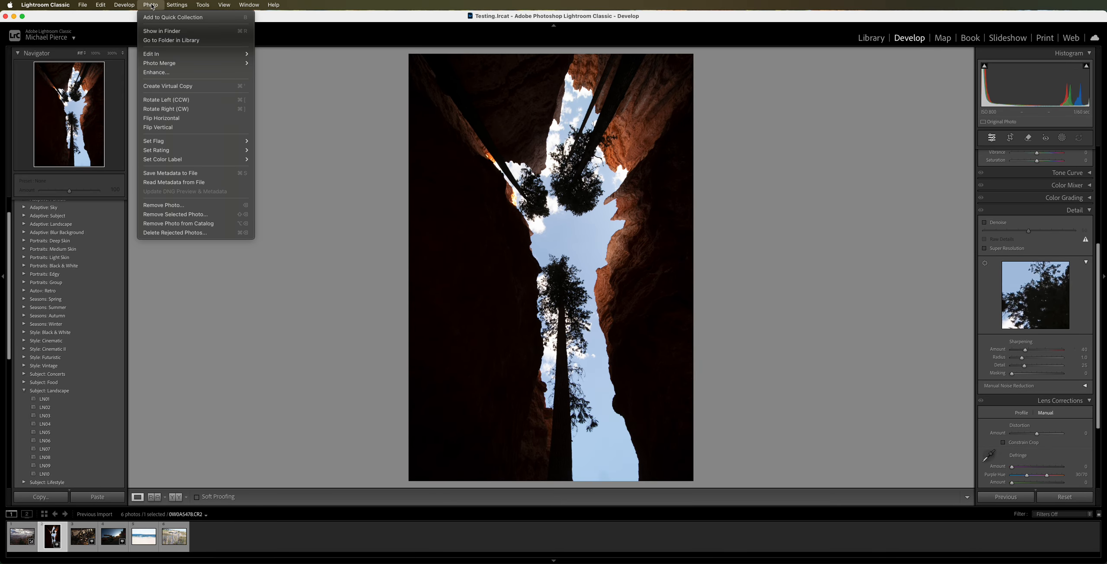
{"action": "left_click", "coordinate": [172, 100]}
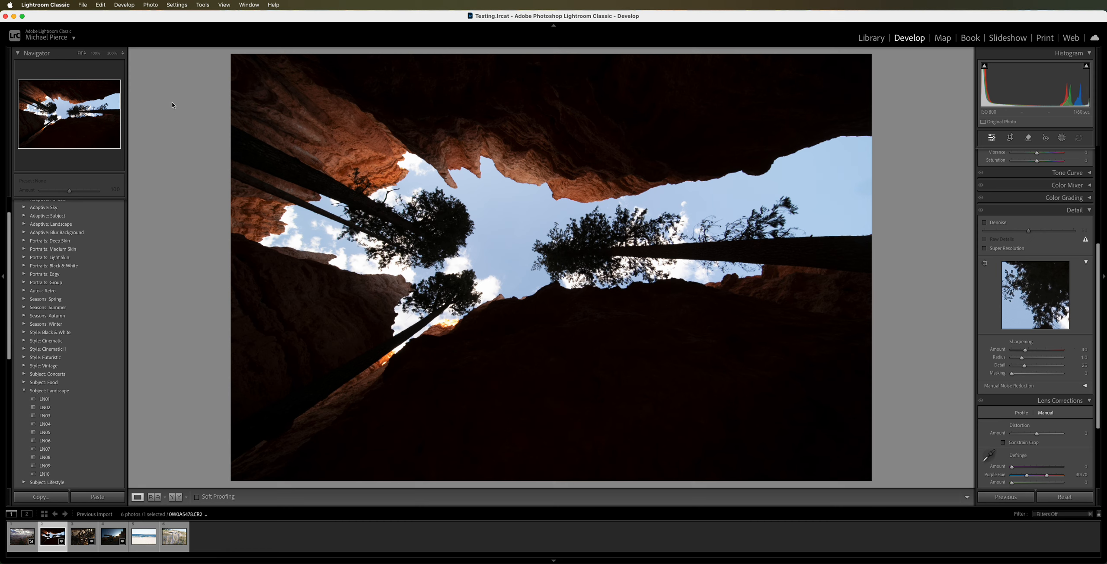
{"action": "left_click", "coordinate": [150, 5]}
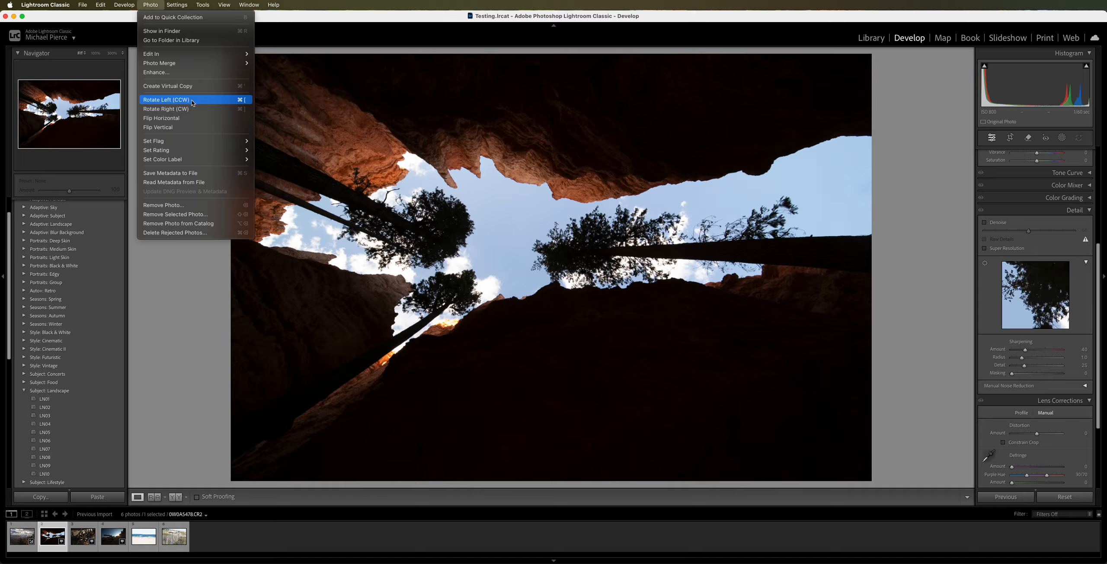
{"action": "left_click", "coordinate": [265, 71]}
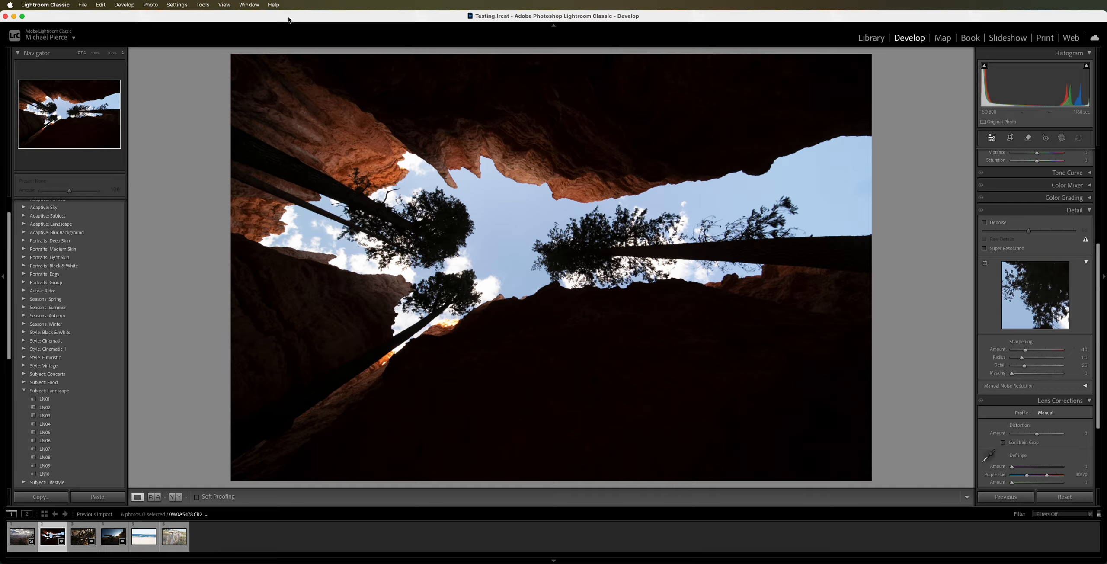
{"action": "key", "text": "super+bracketright"}
{"action": "key", "text": "super+bracketright"}
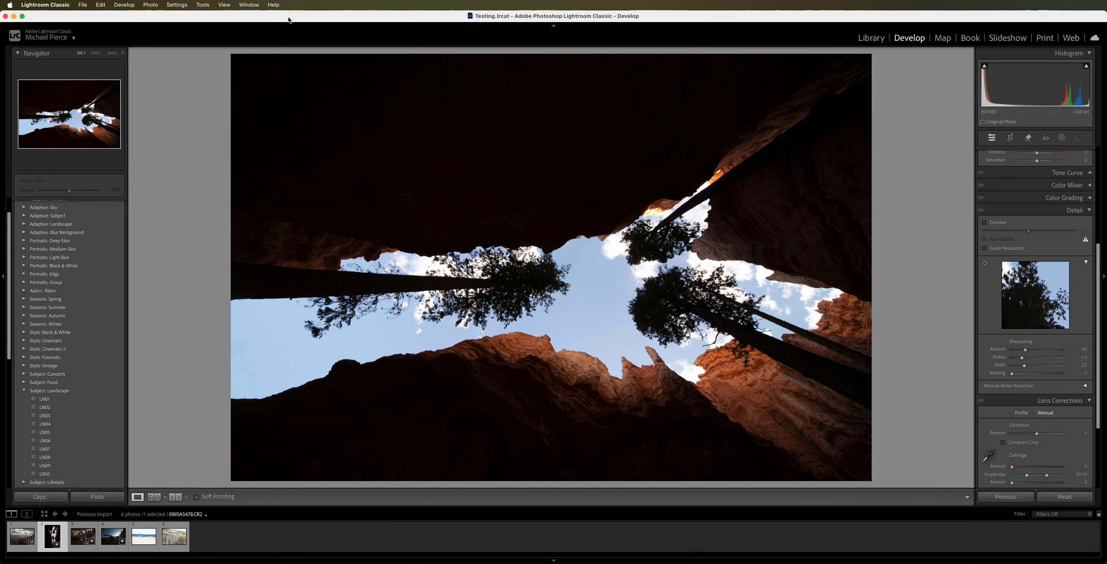
{"action": "key", "text": "super+bracketright"}
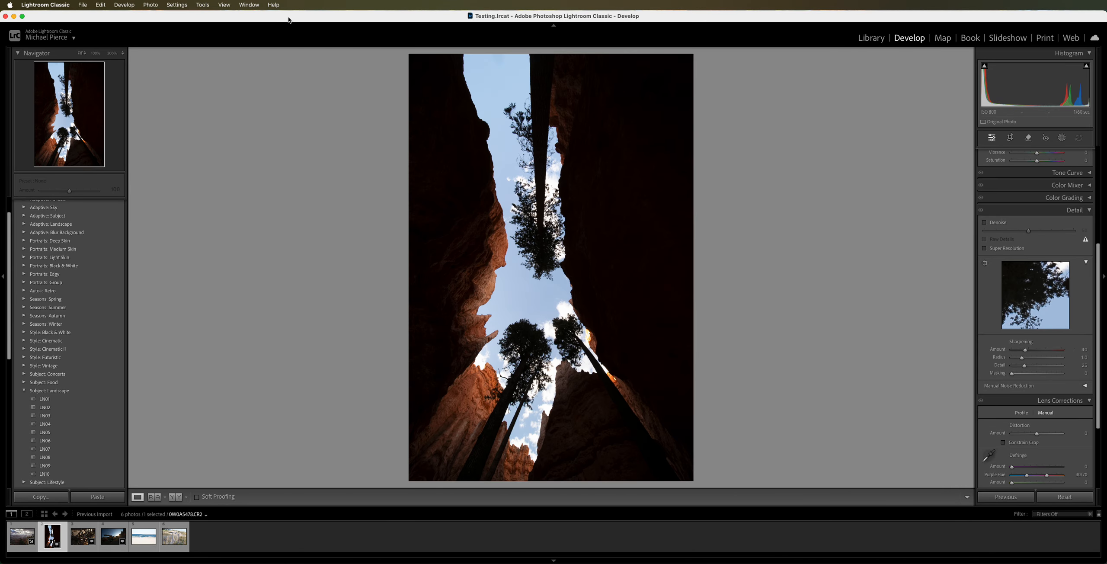
{"action": "key", "text": "super+bracketright"}
{"action": "key", "text": "super+bracketright"}
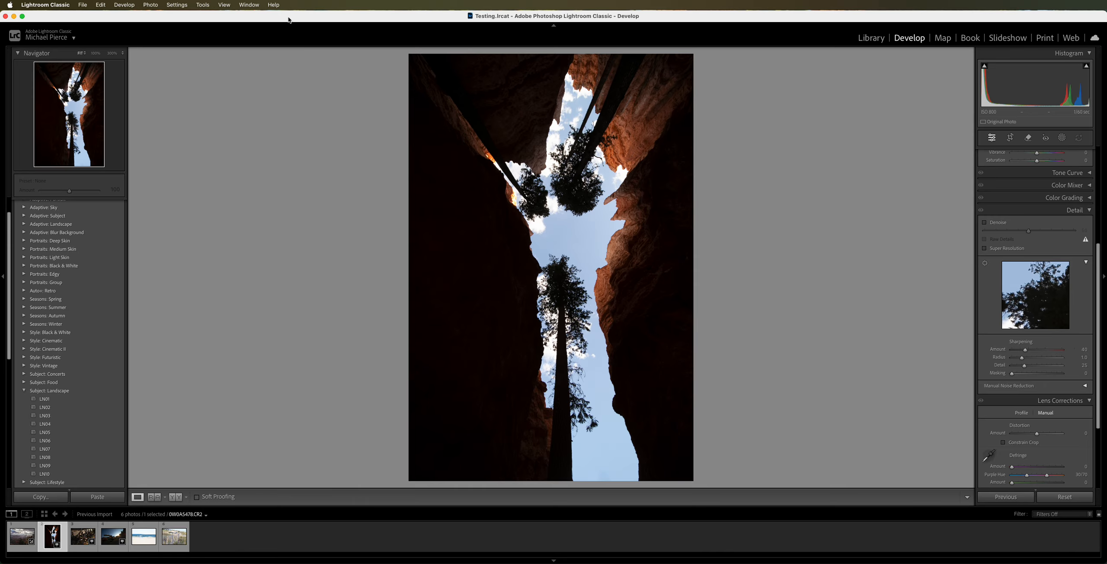
Try rotating the tree photo counterclockwise twice and bring it back with two clockwise rotations
{"action": "key", "text": "super+bracketleft"}
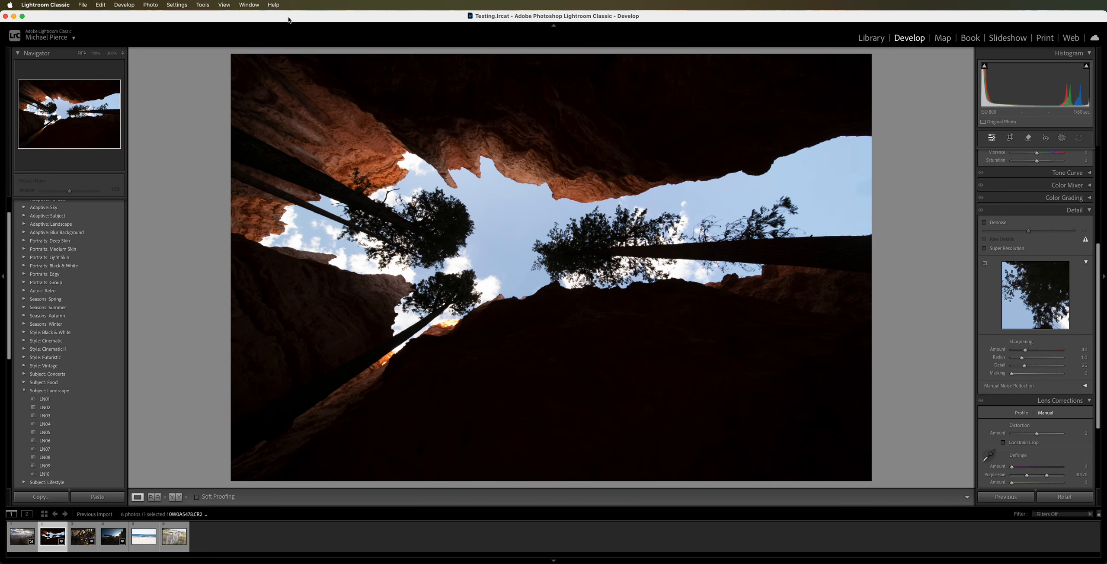
{"action": "key", "text": "super+bracketleft"}
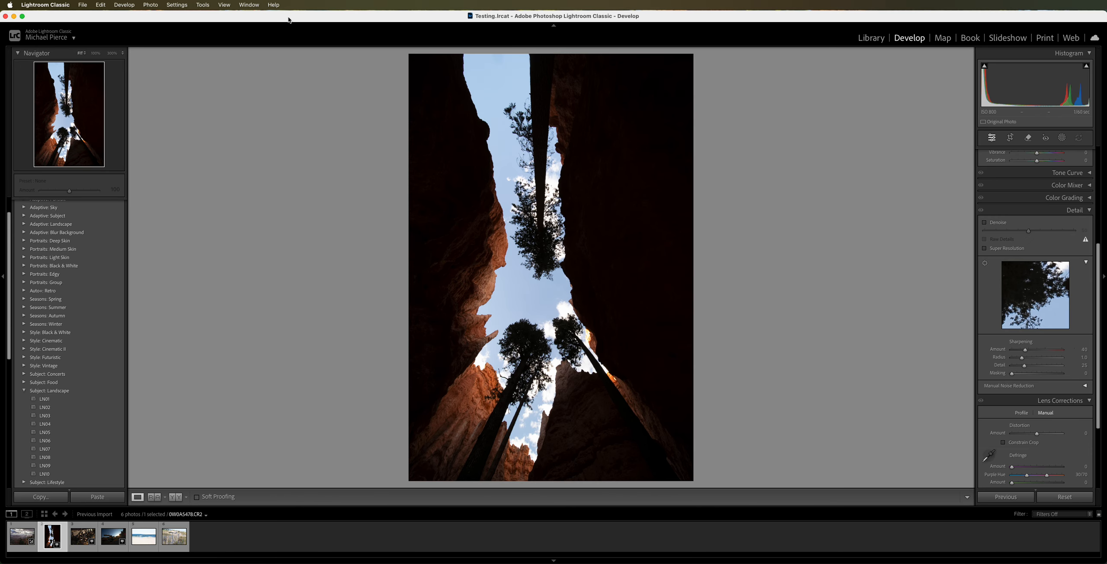
{"action": "key", "text": "super+bracketright"}
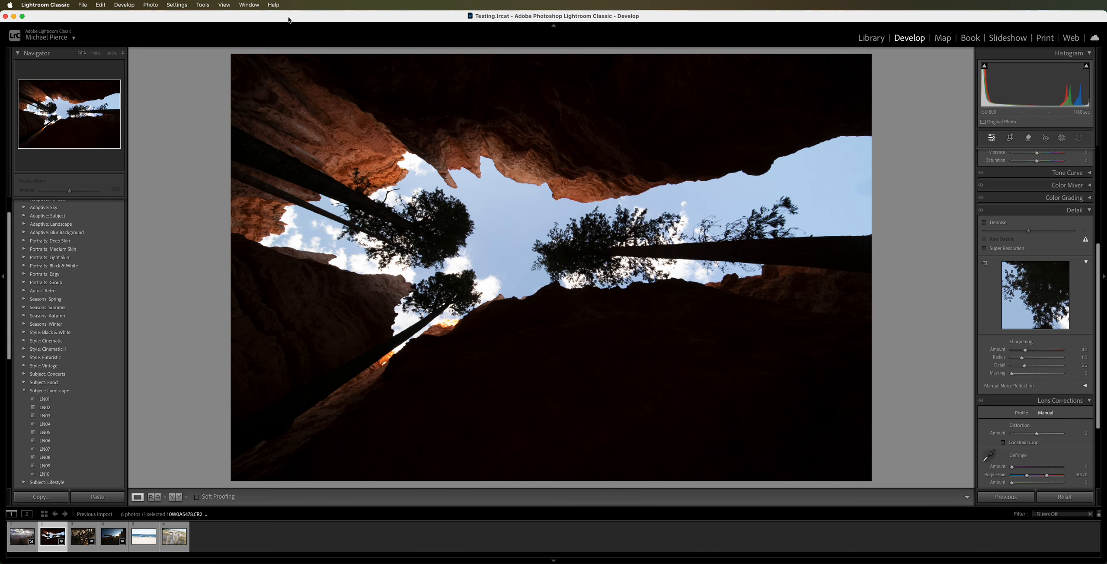
{"action": "key", "text": "super+bracketright"}
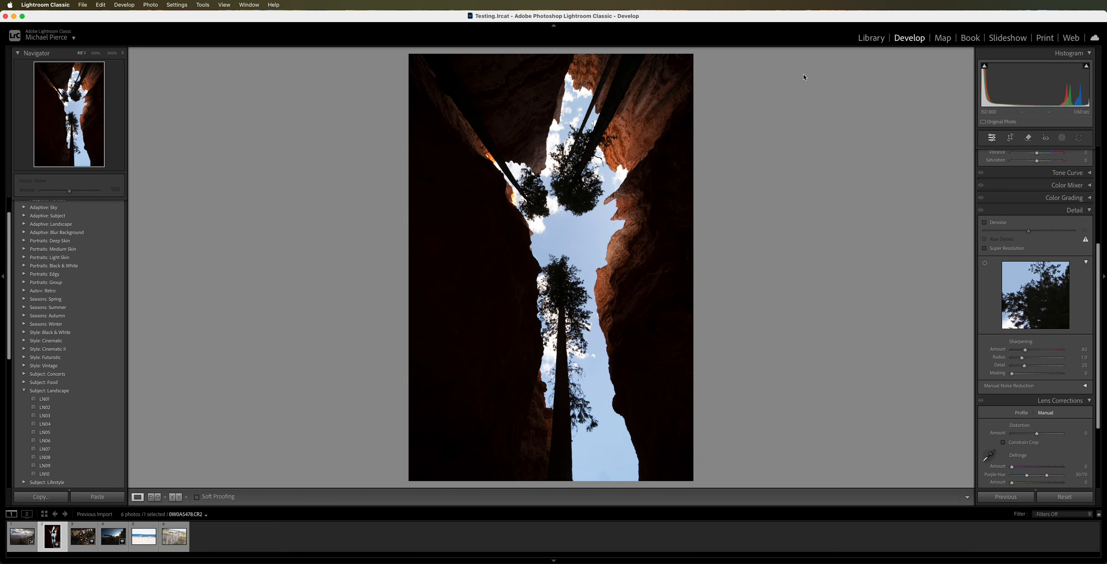
Apply Auto tone to the tree photo, adjust Exposure to +1.55, Blacks to −33 and Texture to +25, and compare before and after
{"action": "scroll", "coordinate": [1060, 273], "scroll_direction": "up", "scroll_amount": 8}
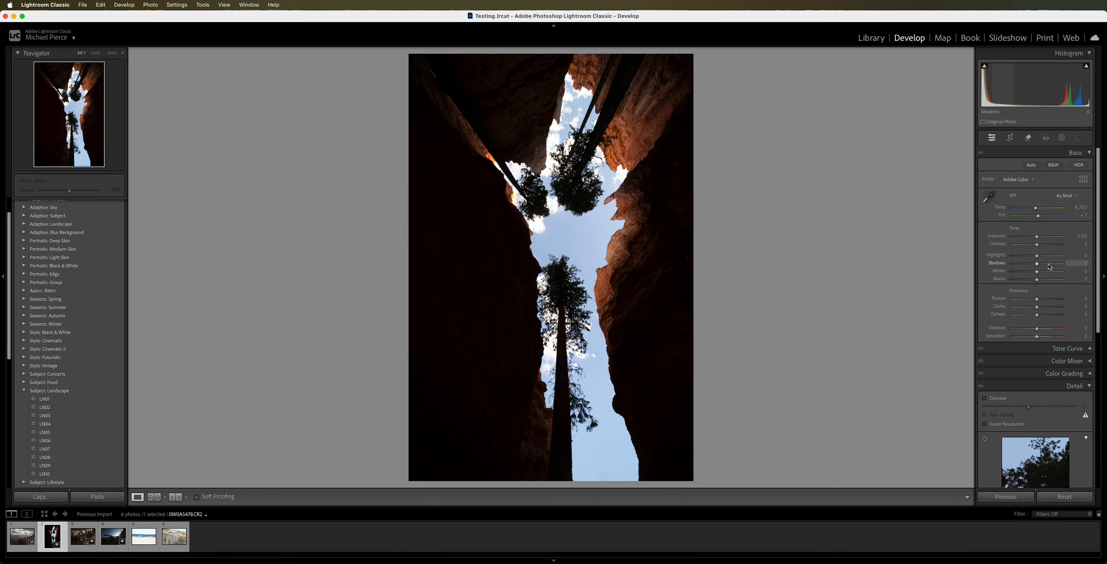
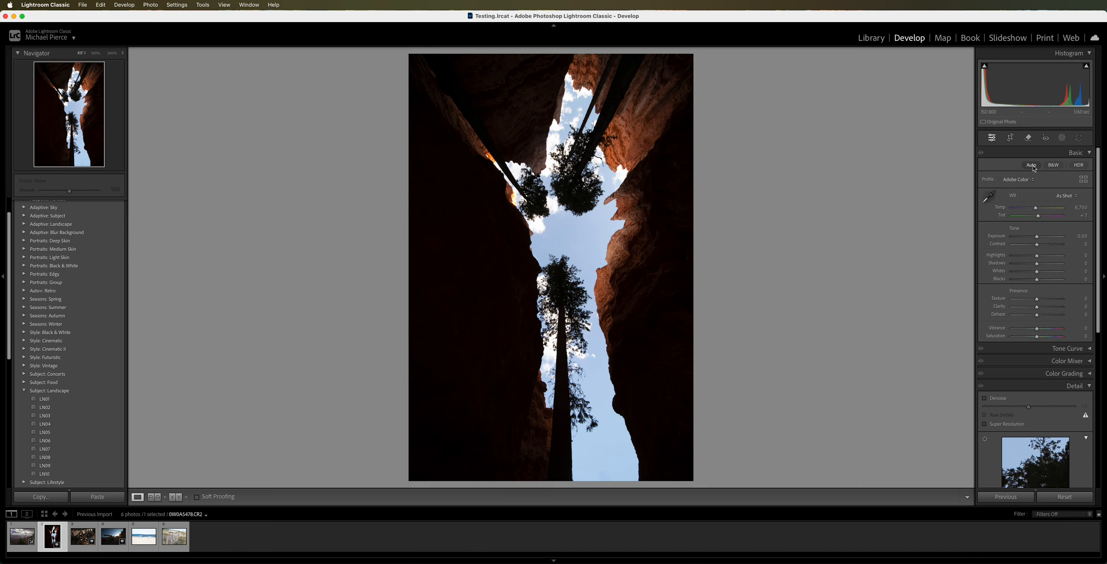
{"action": "left_click", "coordinate": [1032, 166]}
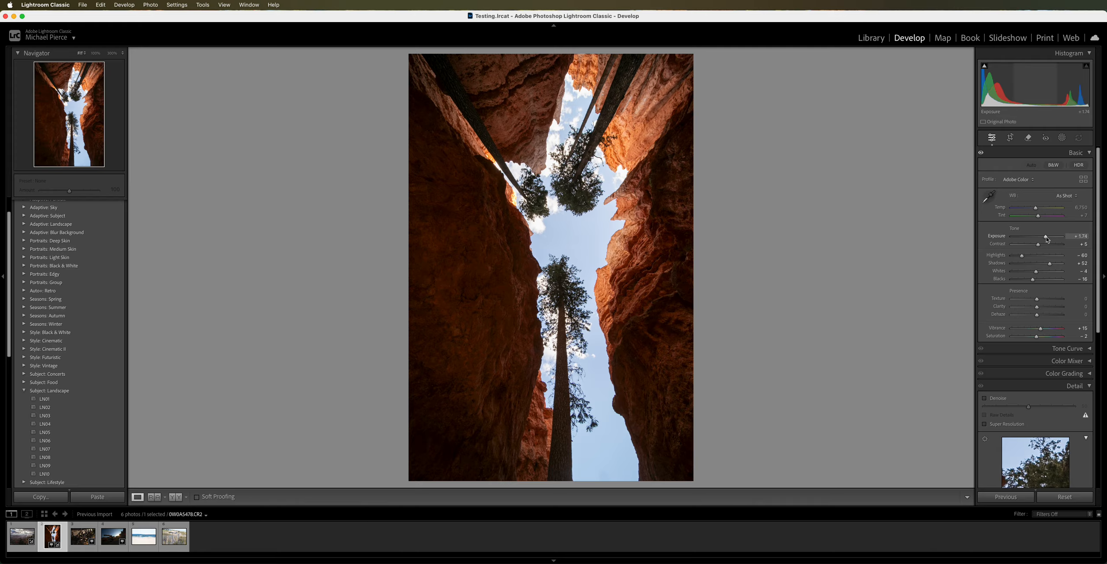
{"action": "left_click_drag", "start_coordinate": [1046, 238], "coordinate": [1046, 237]}
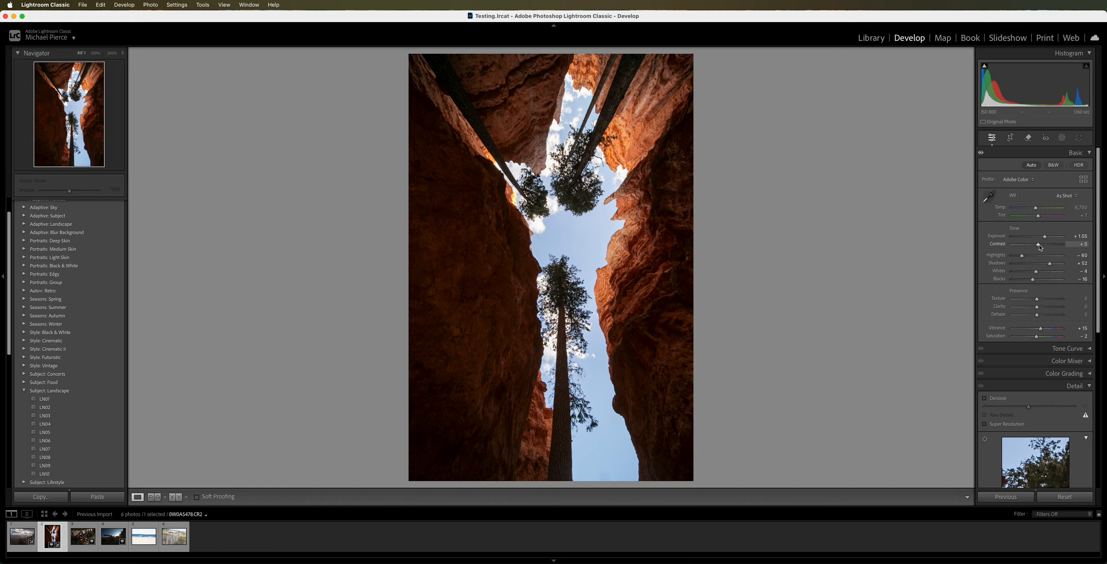
{"action": "left_click_drag", "start_coordinate": [1034, 283], "coordinate": [1045, 303]}
{"action": "key", "text": "y"}
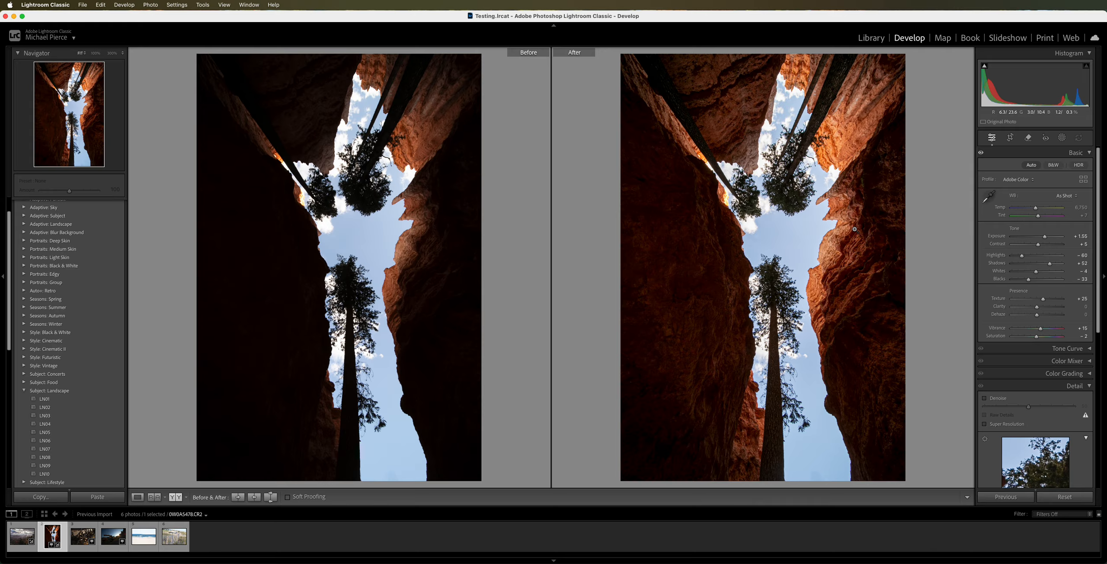
{"action": "key", "text": "y"}
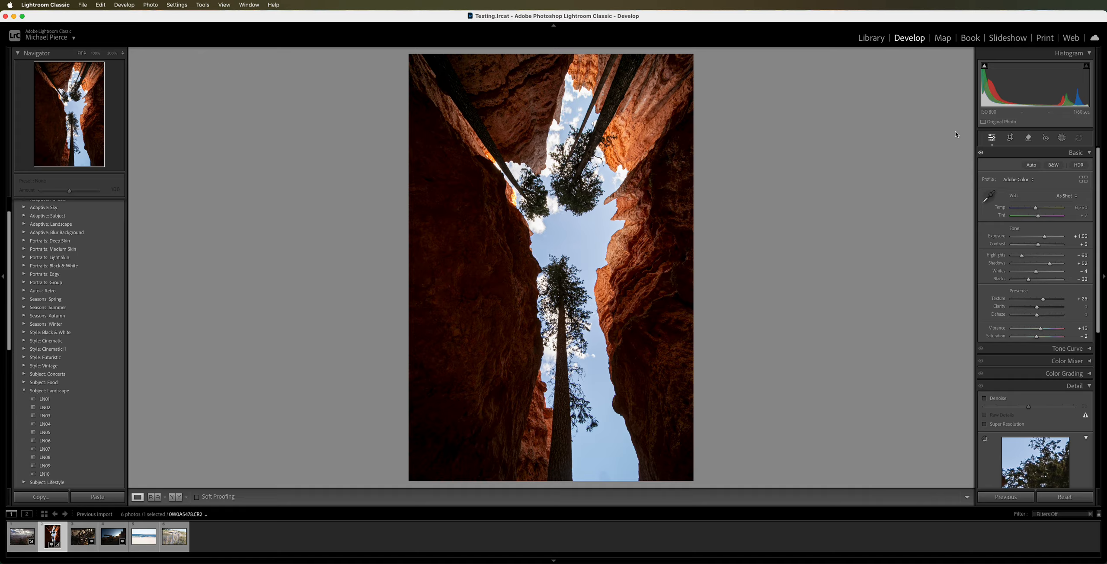
Create a sky mask on the tree photo and raise the mask's saturation to about 60
{"action": "left_click", "coordinate": [1062, 139]}
{"action": "left_click", "coordinate": [1036, 173]}
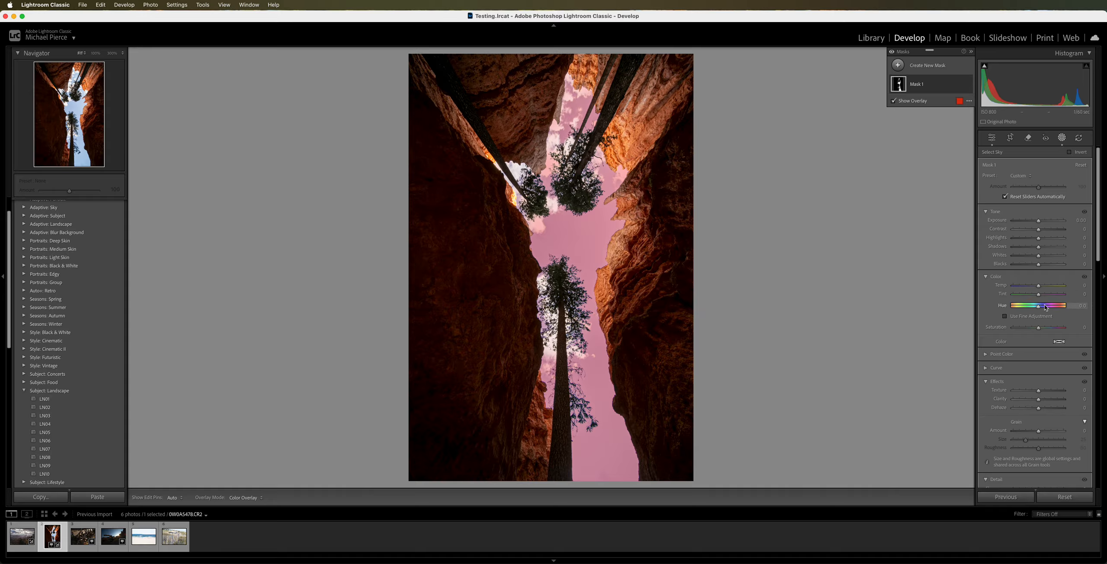
{"action": "left_click", "coordinate": [1040, 328]}
{"action": "mouse_move", "coordinate": [1039, 328]}
{"action": "left_mouse_down"}
{"action": "mouse_move", "coordinate": [1071, 330]}
{"action": "mouse_move", "coordinate": [1055, 329]}
{"action": "left_mouse_up"}
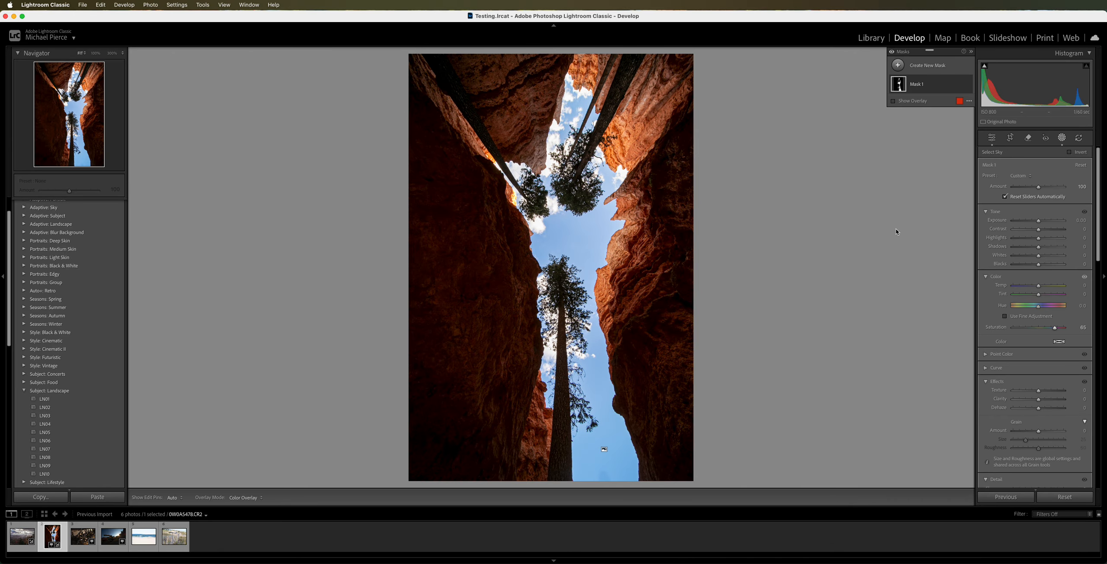
Compare the tree photo before and after while cooling the masked sky's temperature slightly and easing its saturation back to about 50
{"action": "key", "text": "y"}
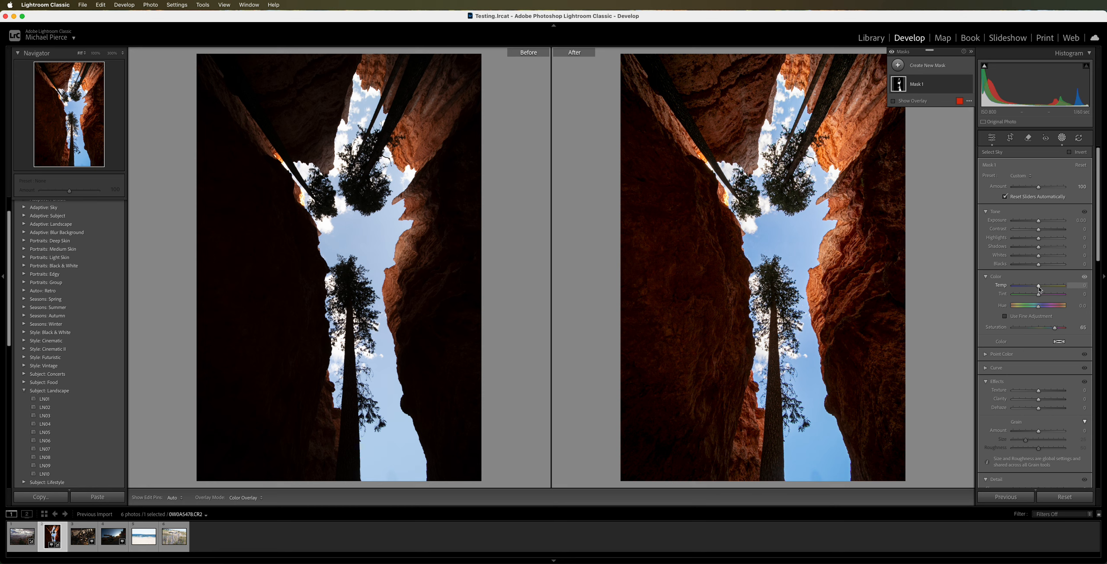
{"action": "mouse_move", "coordinate": [1039, 288]}
{"action": "left_mouse_down"}
{"action": "mouse_move", "coordinate": [1004, 288]}
{"action": "mouse_move", "coordinate": [1039, 288]}
{"action": "left_mouse_up"}
{"action": "left_click_drag", "start_coordinate": [1054, 330], "coordinate": [1051, 329]}
{"action": "key", "text": "y"}
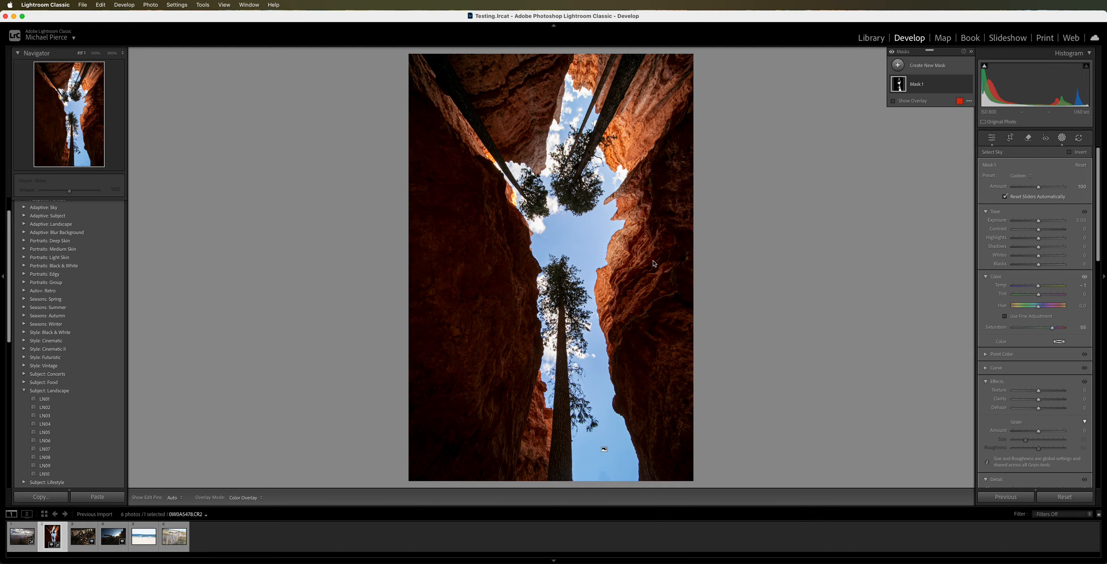
Export the tree photo as a watermarked JPEG to the Photo Edits folder with the custom name Photo edit 2
{"action": "right_click", "coordinate": [625, 254]}
{"action": "mouse_move", "coordinate": [675, 499]}
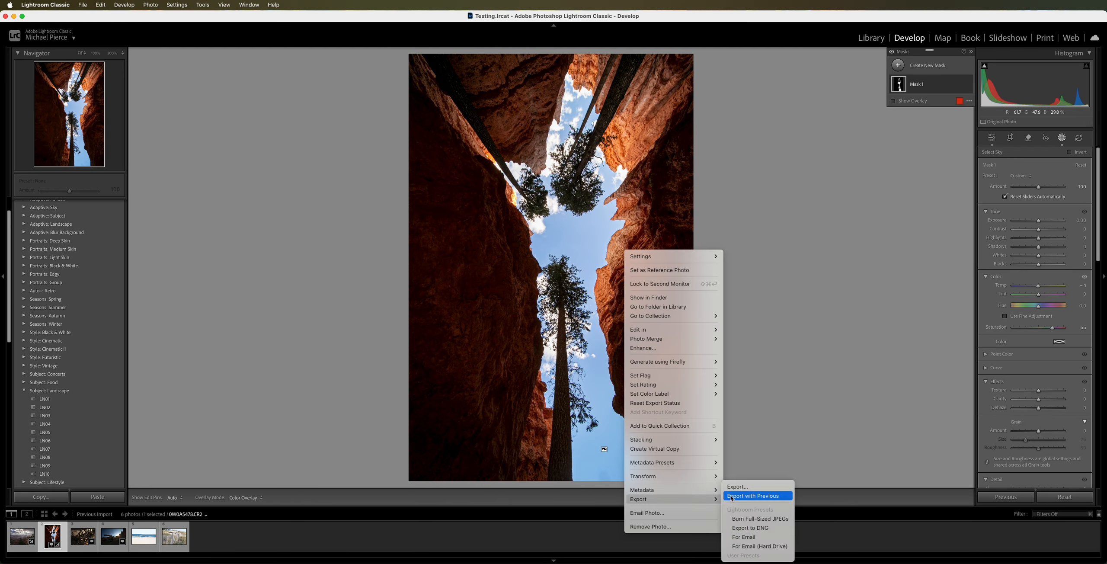
{"action": "left_click", "coordinate": [738, 492]}
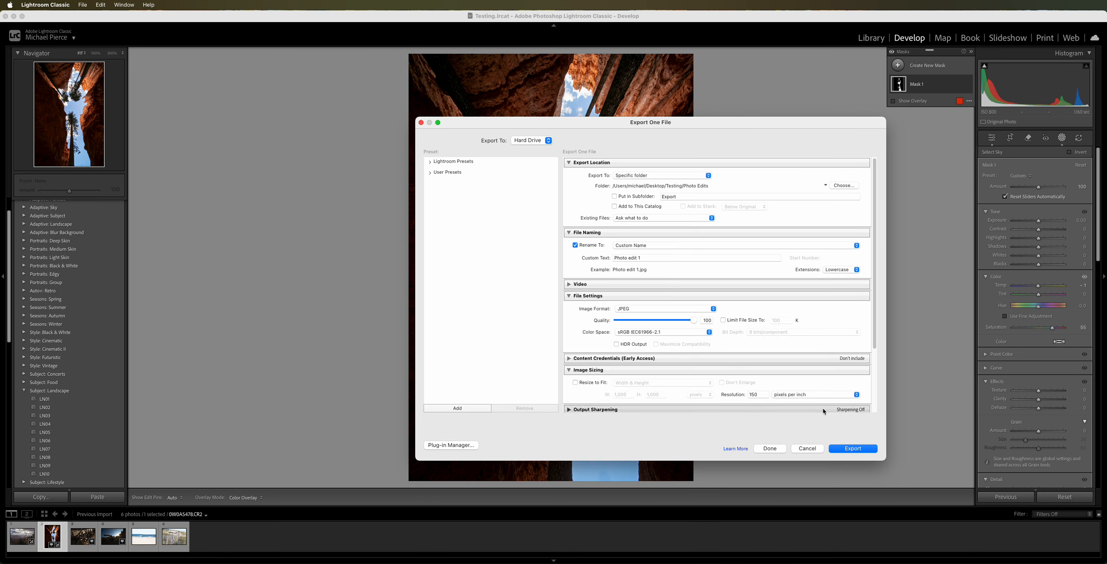
{"action": "left_click", "coordinate": [637, 262]}
{"action": "left_click", "coordinate": [644, 261]}
{"action": "key", "text": "BackSpace"}
{"action": "type", "text": "2"}
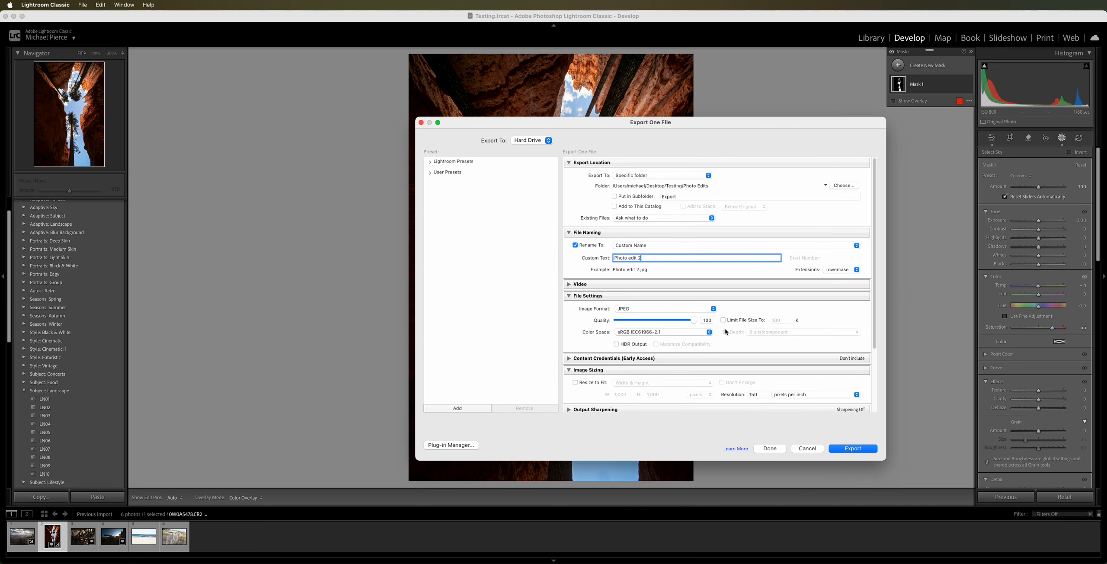
{"action": "scroll", "coordinate": [726, 333], "scroll_direction": "down", "scroll_amount": 3}
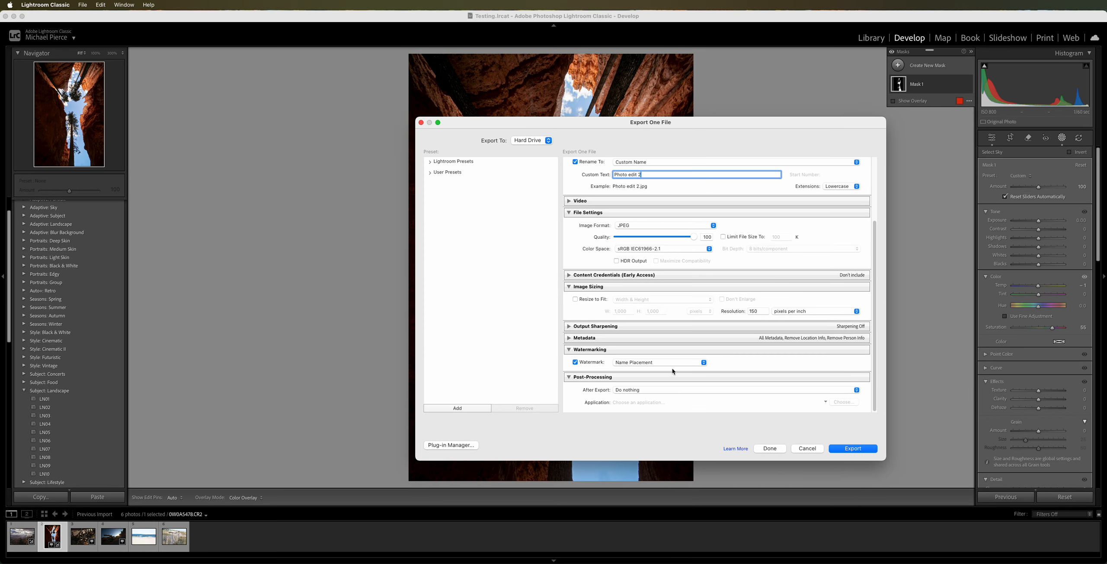
{"action": "left_click", "coordinate": [851, 449]}
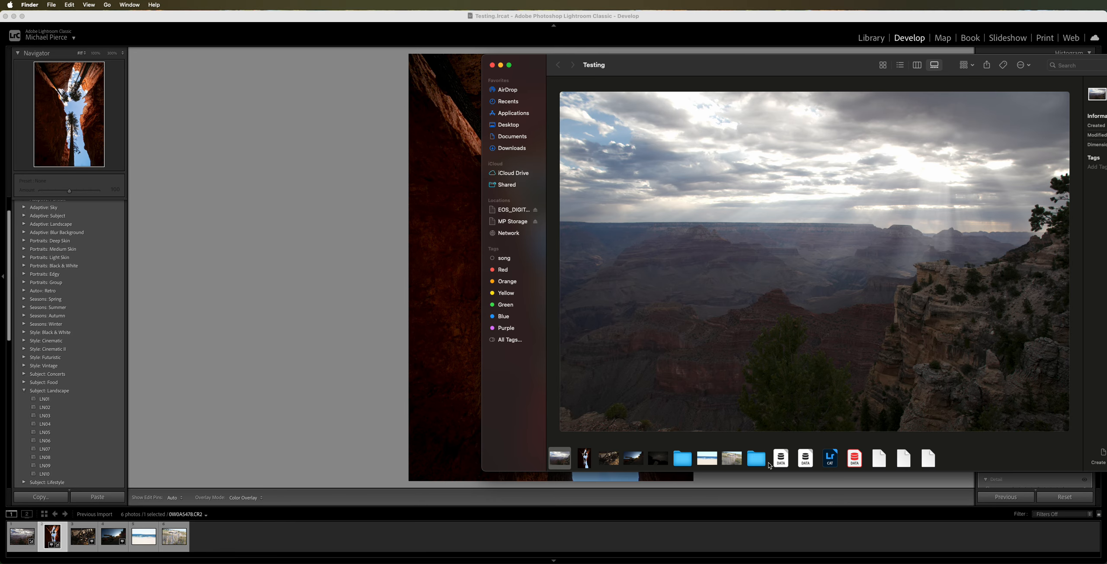
Open the Photo Edits folder in Finder and preview the exported tree photo alongside the canyon landscape
{"action": "double_click", "coordinate": [756, 458]}
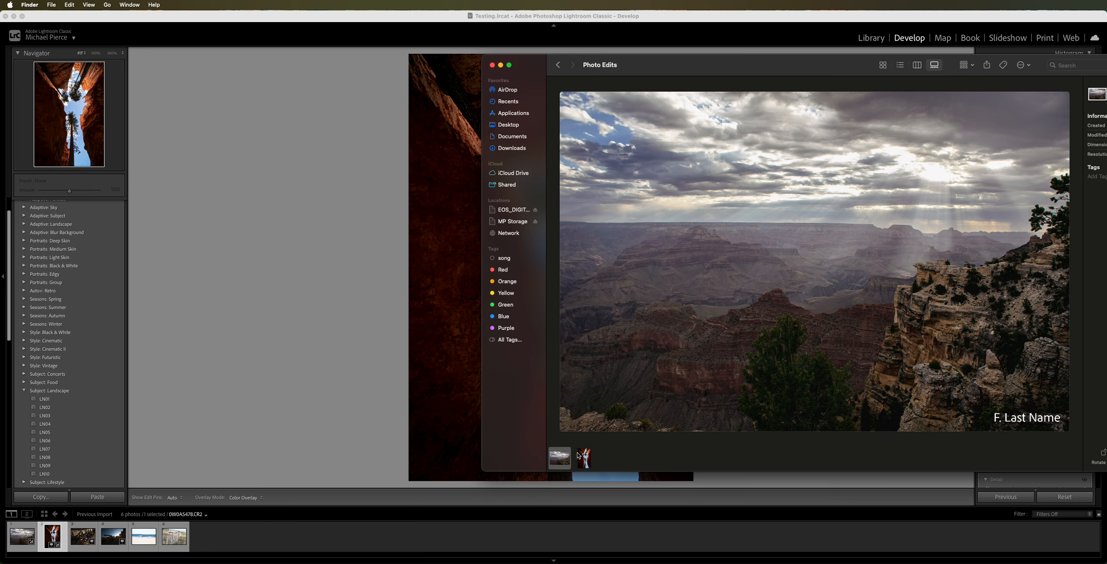
{"action": "left_click", "coordinate": [586, 460]}
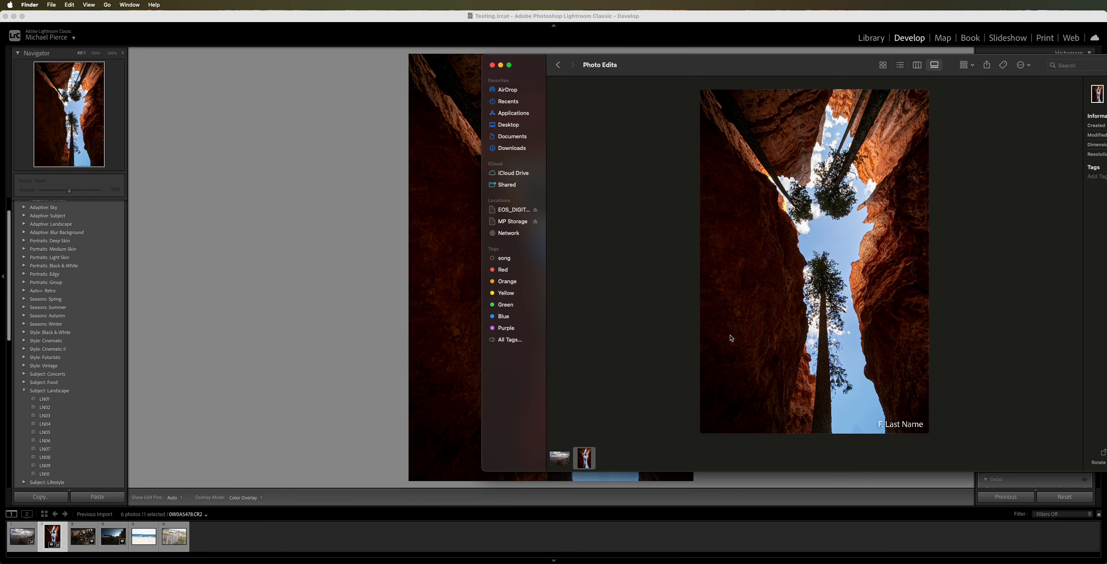
{"action": "left_click_drag", "start_coordinate": [734, 69], "coordinate": [691, 84]}
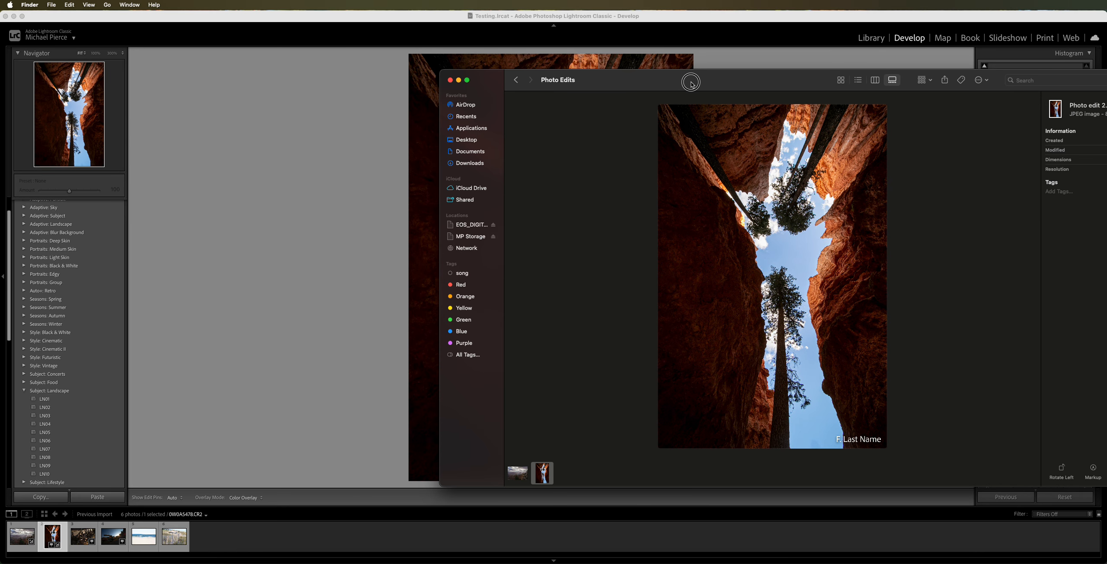
{"action": "left_click", "coordinate": [521, 475]}
{"action": "left_click", "coordinate": [540, 475]}
{"action": "left_click", "coordinate": [522, 475]}
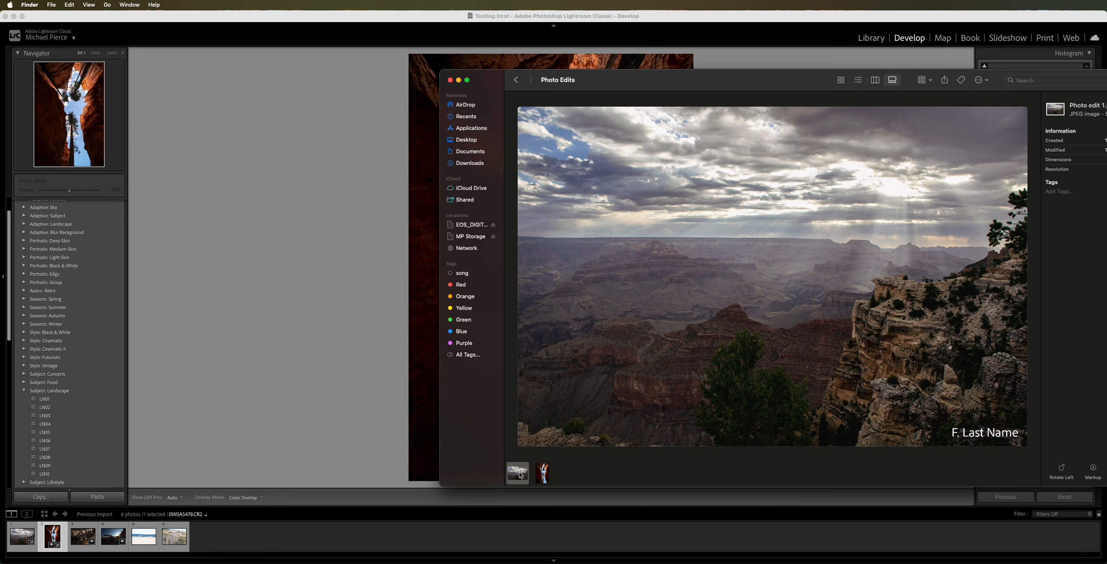
{"action": "left_click", "coordinate": [541, 476]}
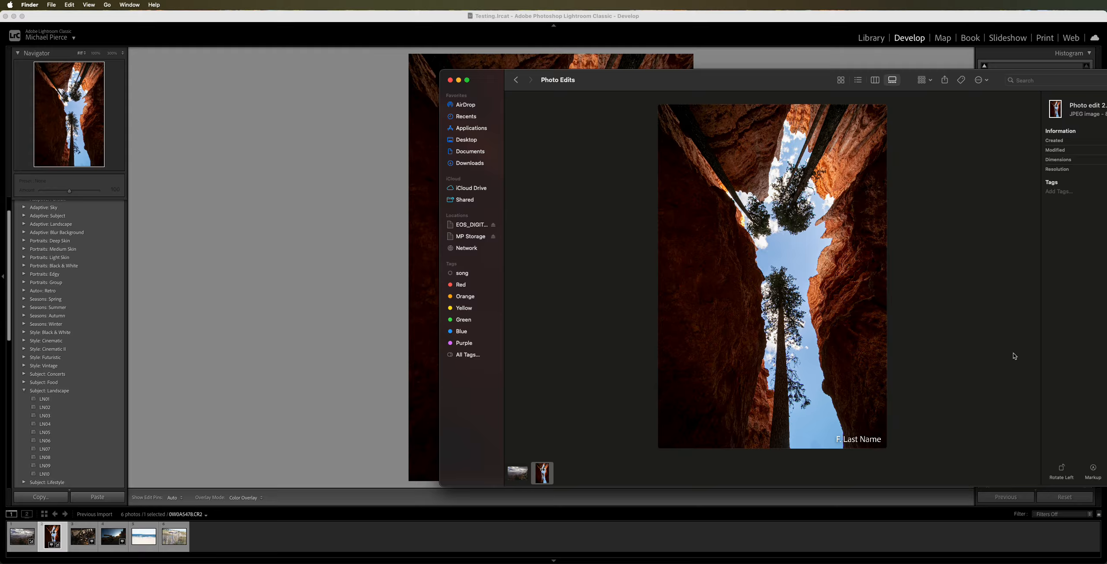
{"action": "key", "text": "space"}
Close the Photo Edits window with the exported previews and return to Lightroom Classic
{"action": "left_click_drag", "start_coordinate": [664, 77], "coordinate": [635, 83]}
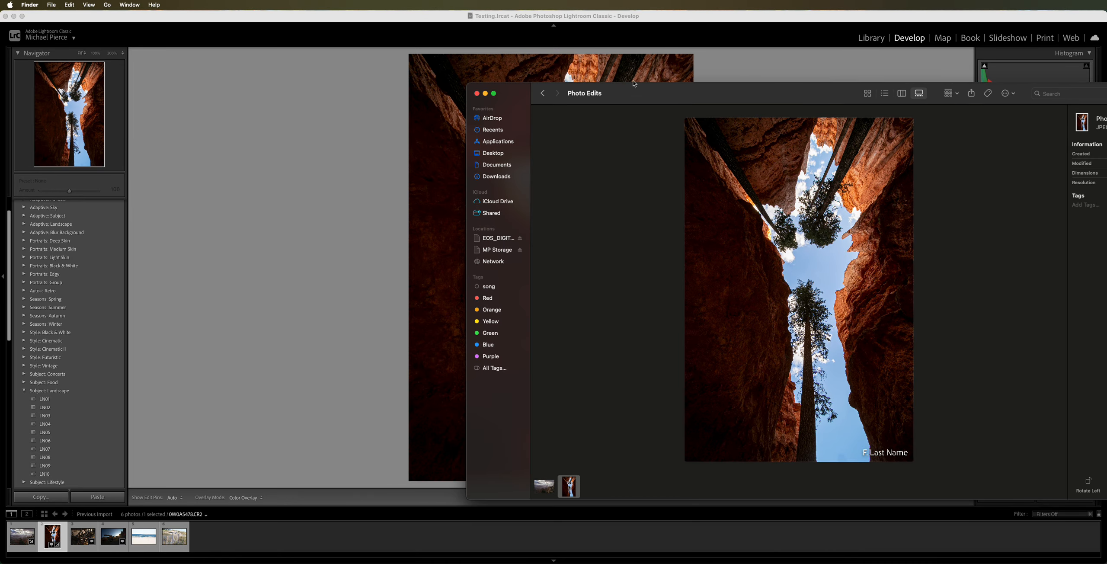
{"action": "left_click", "coordinate": [477, 94]}
{"action": "left_click", "coordinate": [619, 231]}
Select the photo of the old wooden wagon, return to the basic edit adjustments and apply Auto tone
{"action": "left_click", "coordinate": [82, 536]}
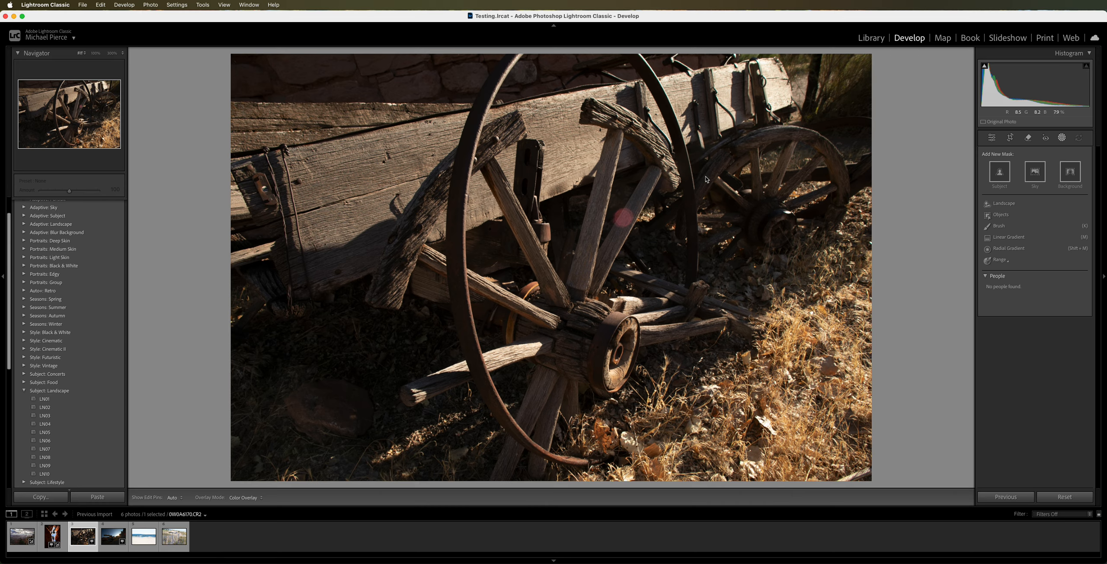
{"action": "left_click", "coordinate": [991, 138]}
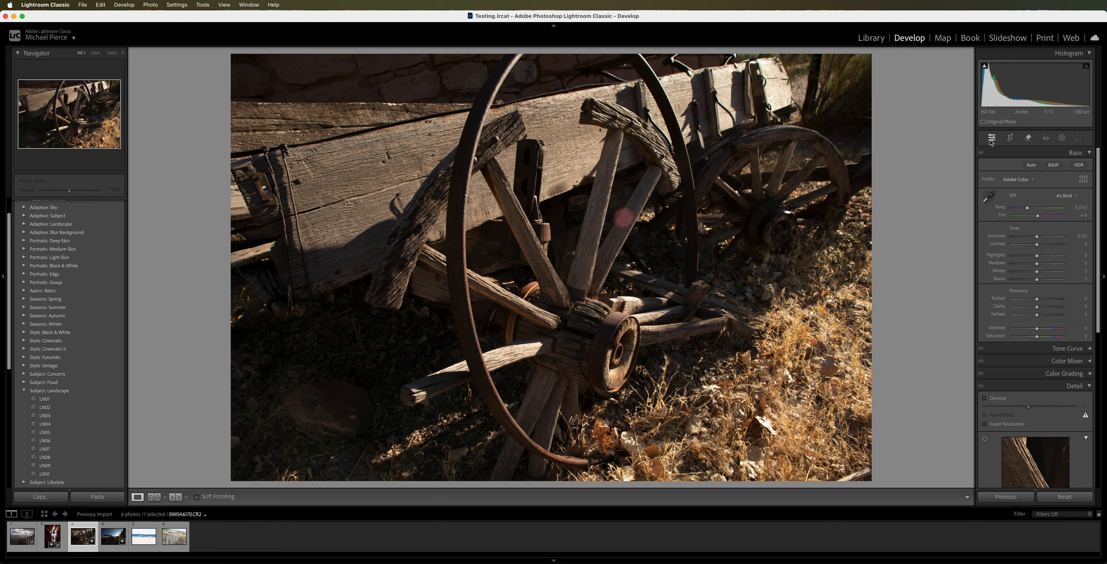
{"action": "left_click", "coordinate": [1030, 165]}
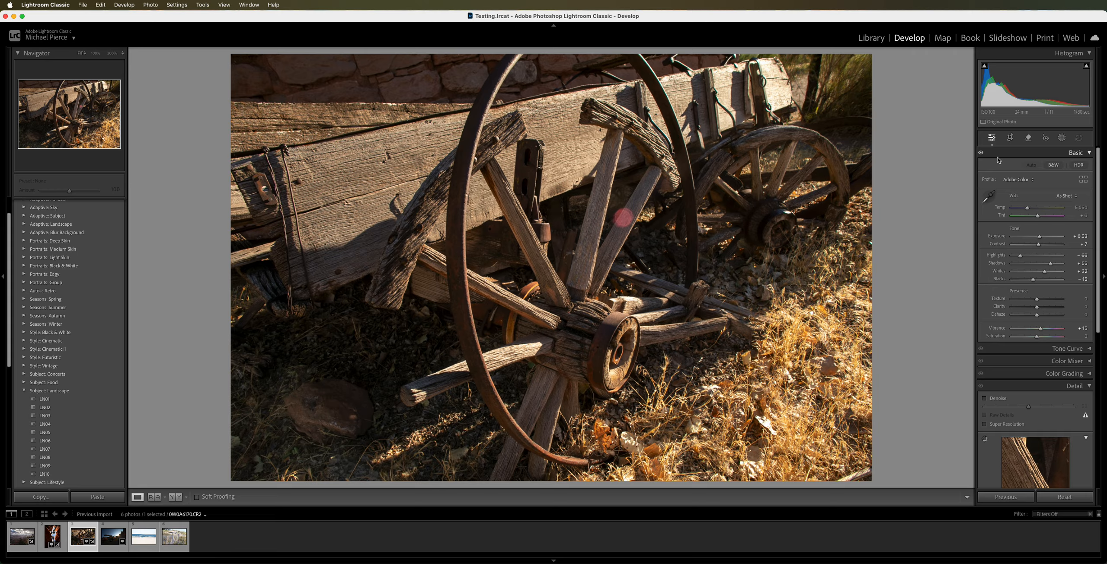
Undo the Auto tone on the wagon photo and apply the B&W Punch preset instead
{"action": "key", "text": "cmd+z"}
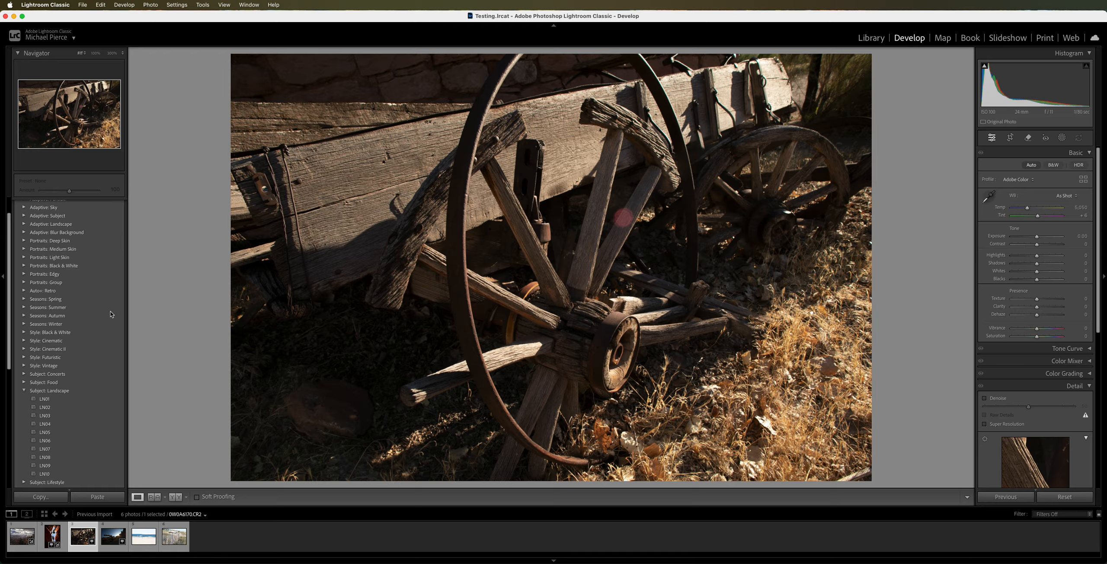
{"action": "left_click", "coordinate": [27, 390]}
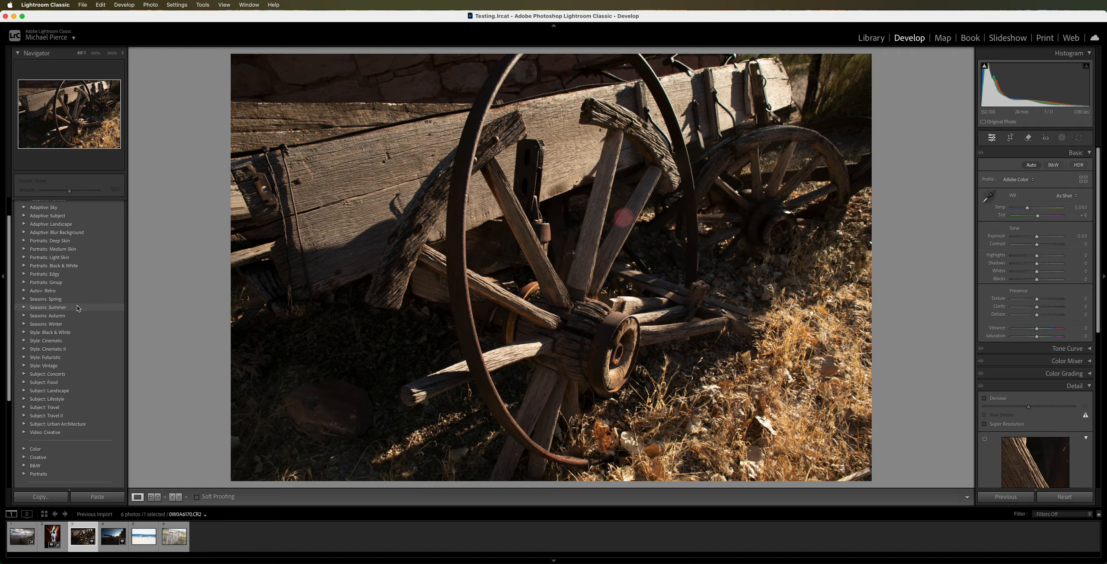
{"action": "scroll", "coordinate": [73, 309], "scroll_direction": "down", "scroll_amount": 3}
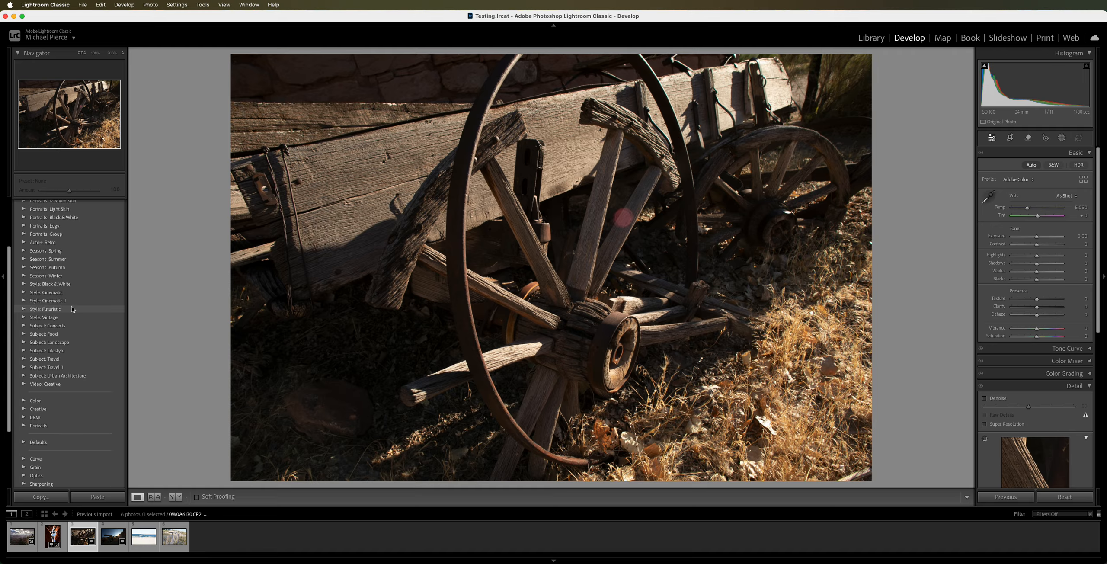
{"action": "left_click", "coordinate": [24, 417]}
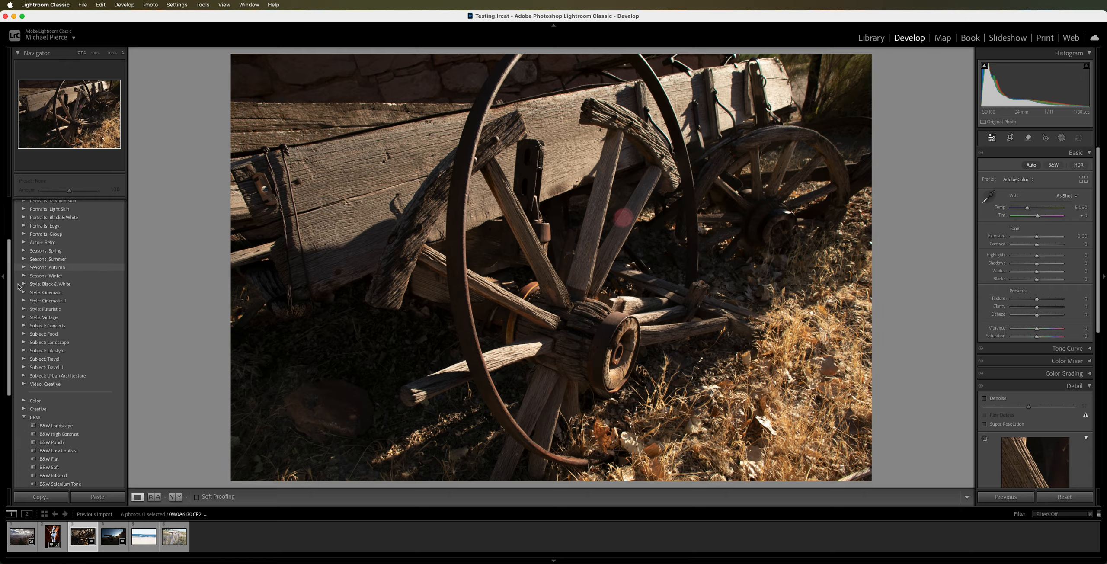
{"action": "scroll", "coordinate": [46, 367], "scroll_direction": "down", "scroll_amount": 5}
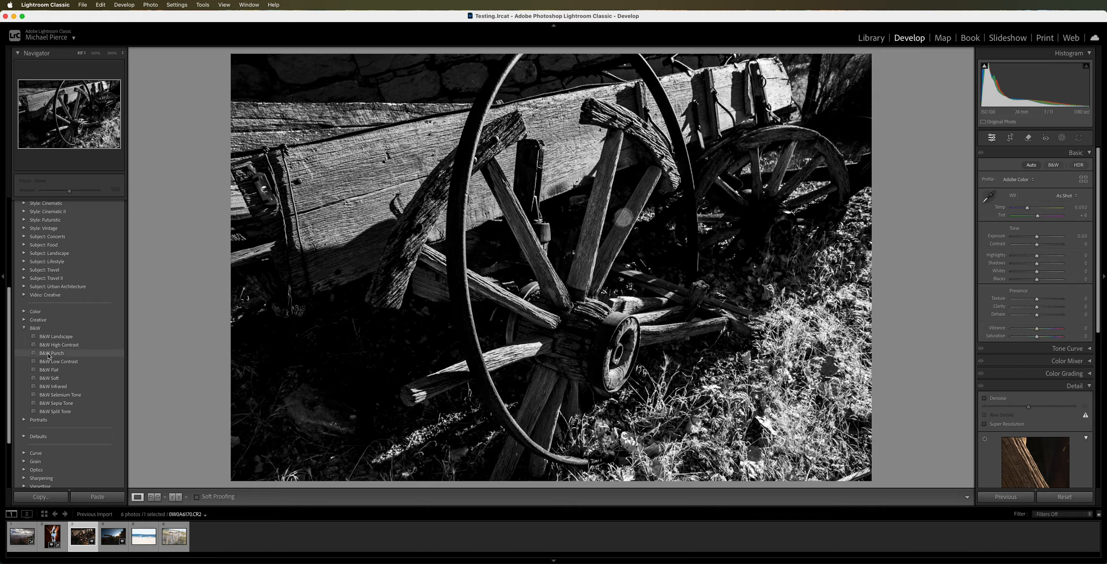
{"action": "left_click", "coordinate": [49, 354]}
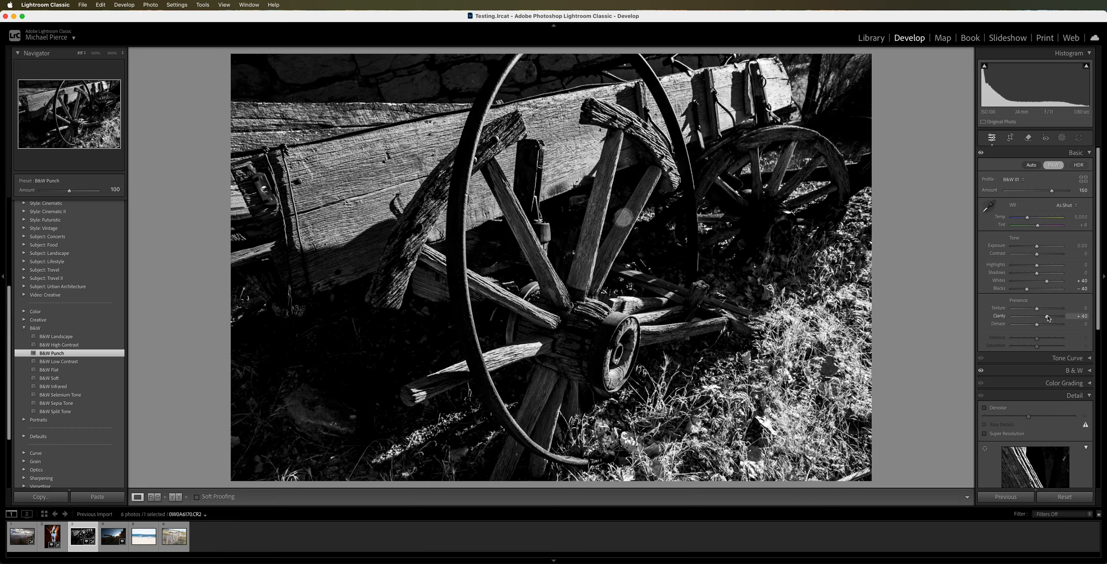
Set the wagon photo's Clarity to +14 and collapse the Detail and Lens Corrections settings
{"action": "left_click_drag", "start_coordinate": [1048, 319], "coordinate": [1040, 317]}
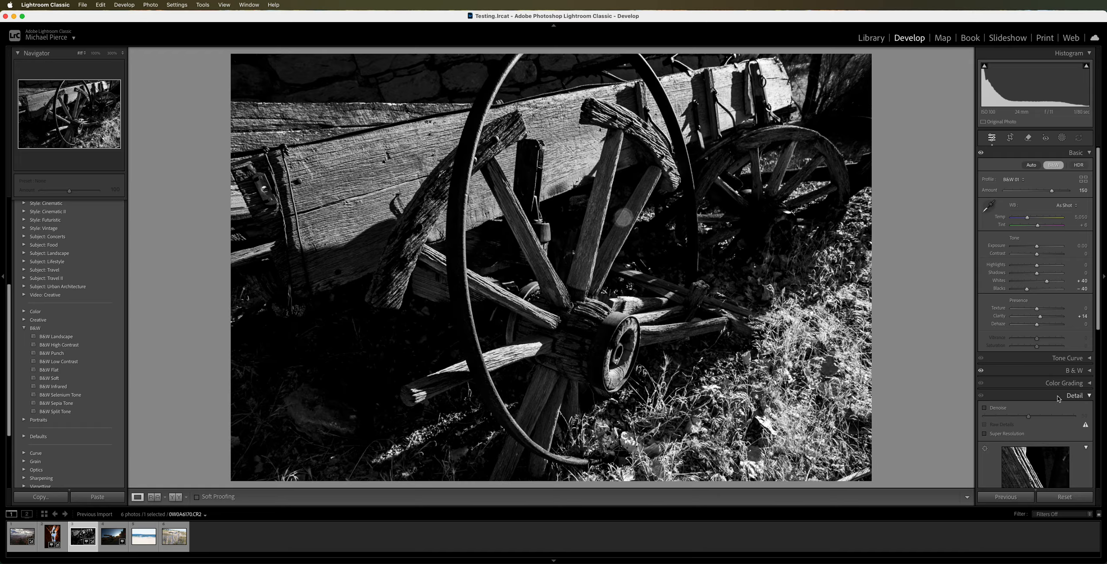
{"action": "left_click", "coordinate": [1089, 395]}
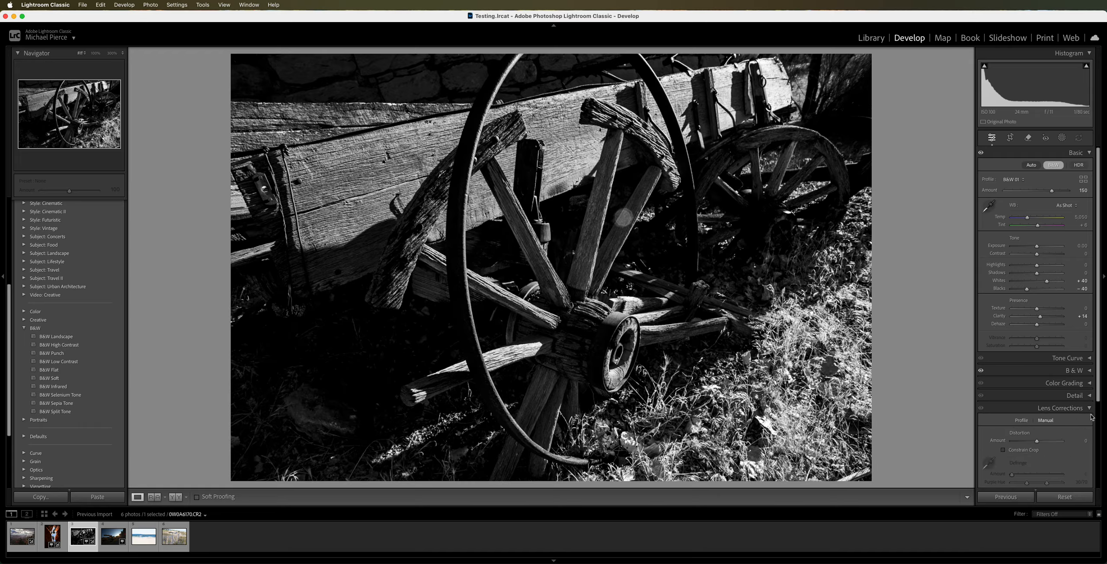
{"action": "scroll", "coordinate": [1040, 390], "scroll_direction": "down", "scroll_amount": 3}
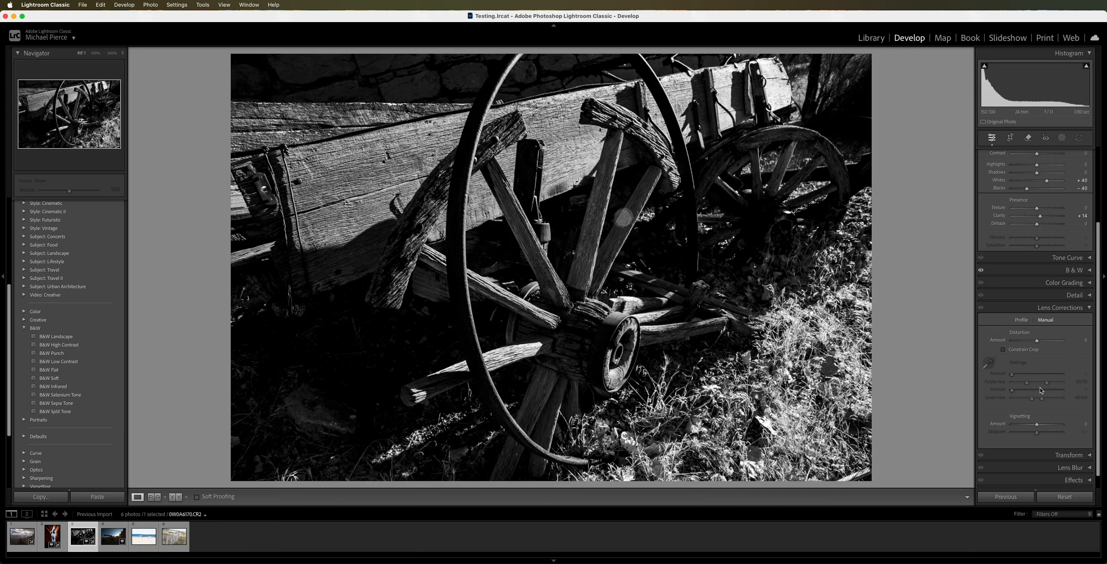
{"action": "left_click", "coordinate": [1088, 307]}
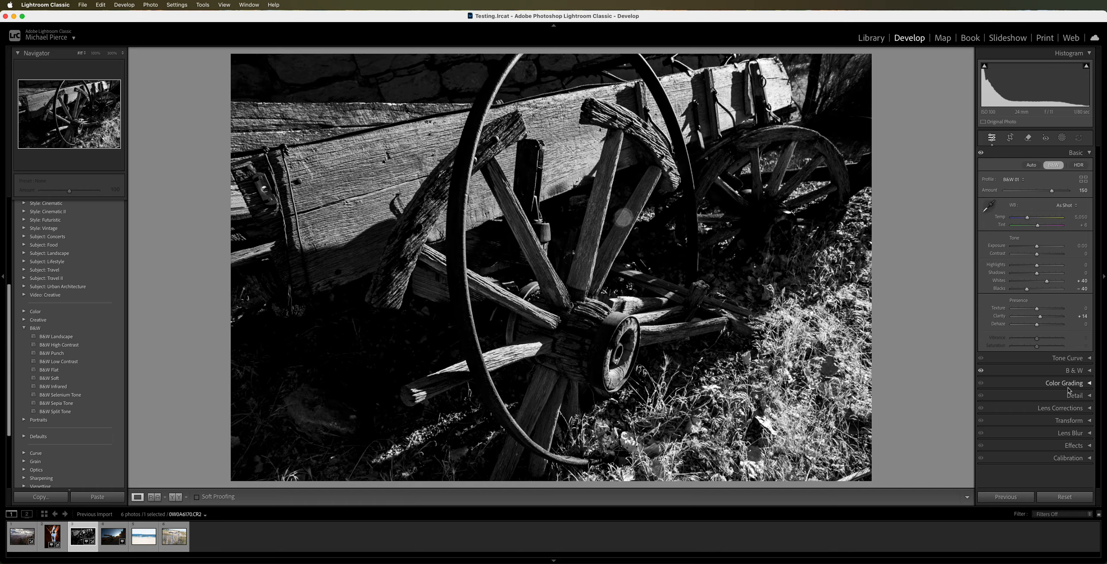
Set Red to -21 in the wagon photo's black-and-white mix, and try a higher Orange value before undoing it
{"action": "left_click", "coordinate": [1076, 371]}
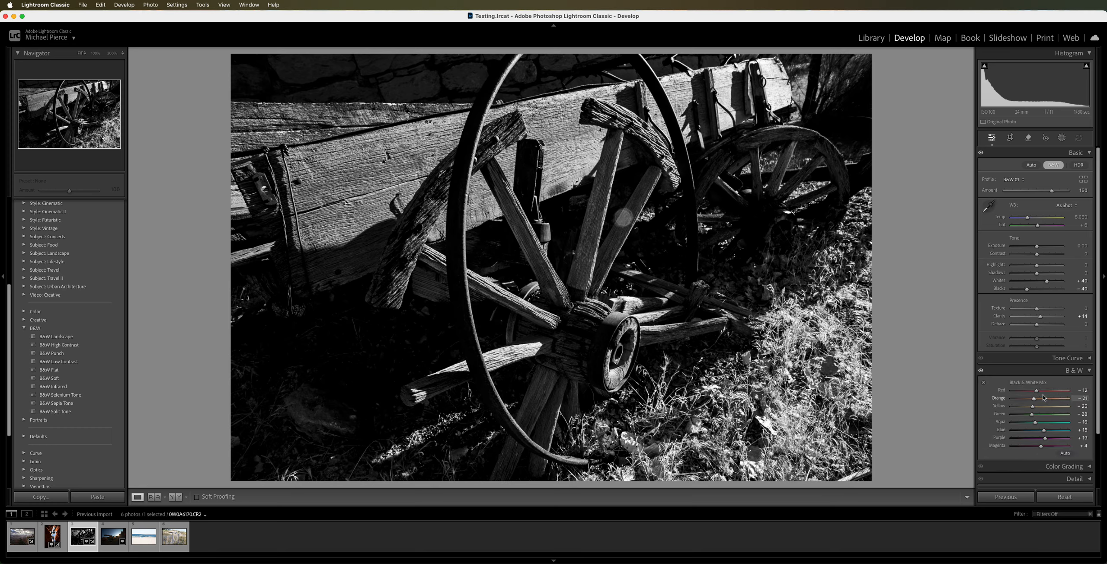
{"action": "left_click_drag", "start_coordinate": [1036, 390], "coordinate": [1033, 391]}
{"action": "mouse_move", "coordinate": [1034, 398]}
{"action": "left_mouse_down"}
{"action": "mouse_move", "coordinate": [1068, 398]}
{"action": "mouse_move", "coordinate": [1023, 398]}
{"action": "mouse_move", "coordinate": [1037, 398]}
{"action": "left_mouse_up"}
{"action": "key", "text": "super+z"}
{"action": "left_click_drag", "start_coordinate": [1097, 405], "coordinate": [1095, 460]}
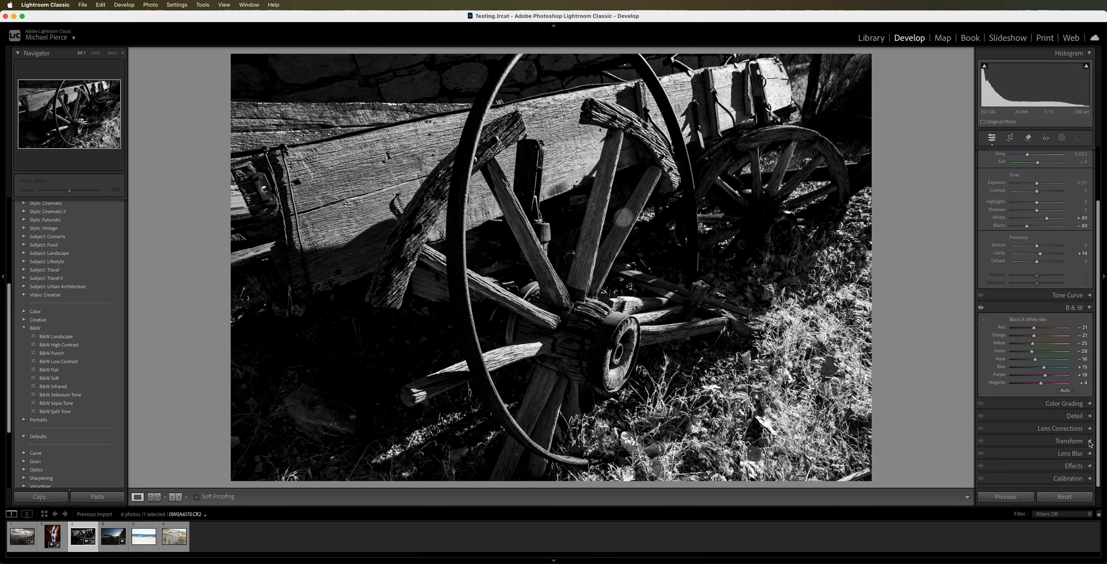
{"action": "left_click", "coordinate": [1090, 307]}
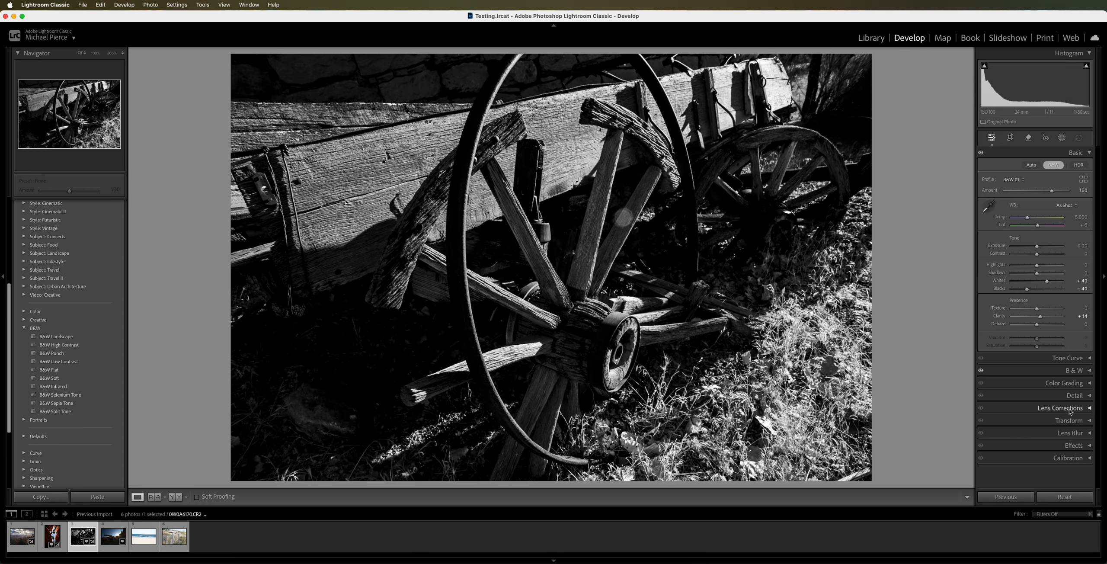
Darken the wagon photo's edges by setting the manual lens correction Vignetting Amount to -90
{"action": "left_click", "coordinate": [1070, 409]}
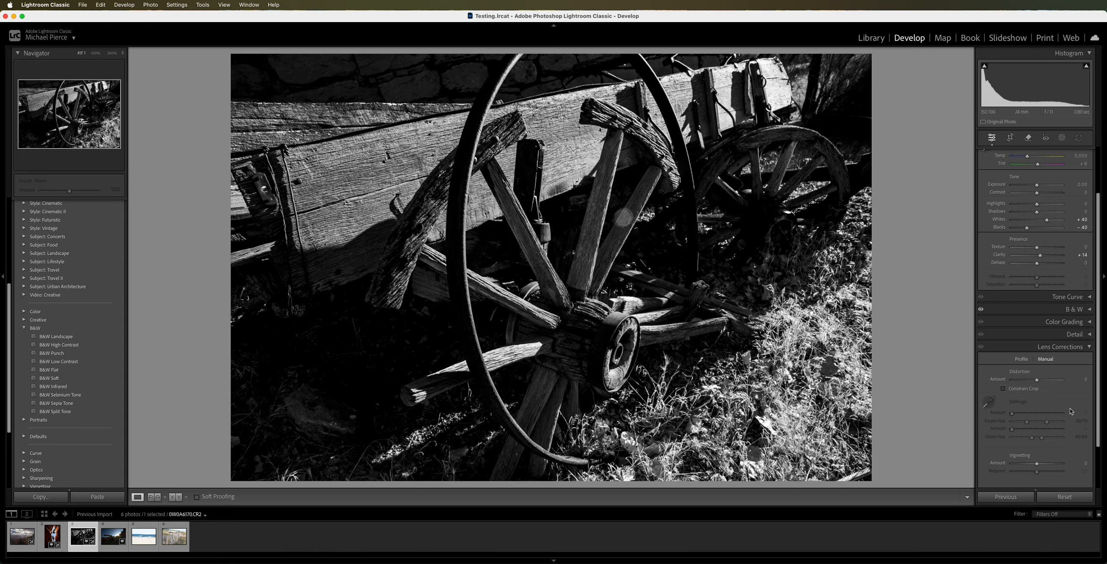
{"action": "left_click", "coordinate": [1021, 359]}
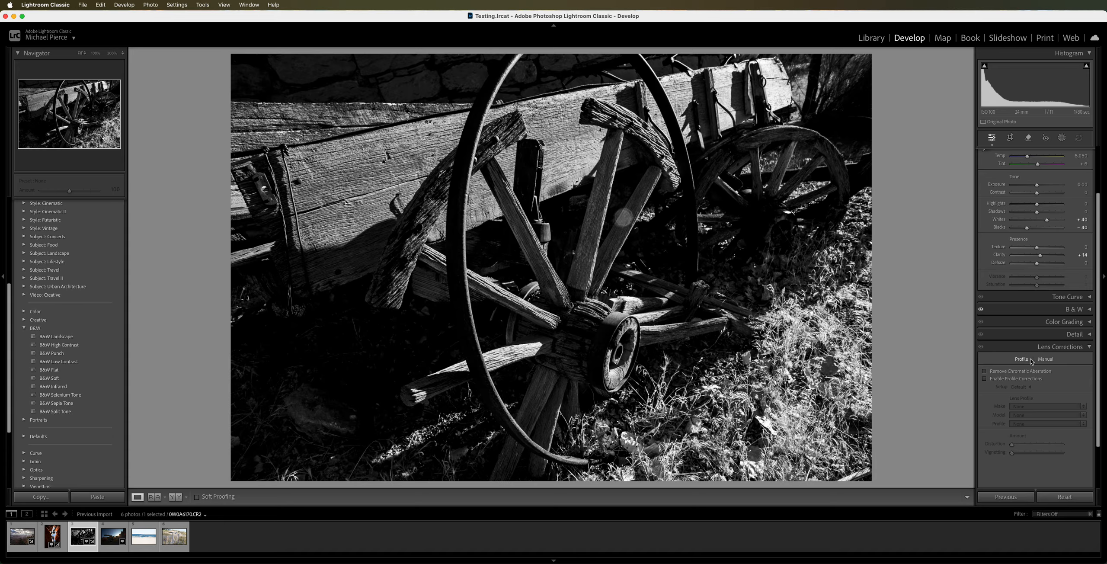
{"action": "left_click", "coordinate": [1045, 360]}
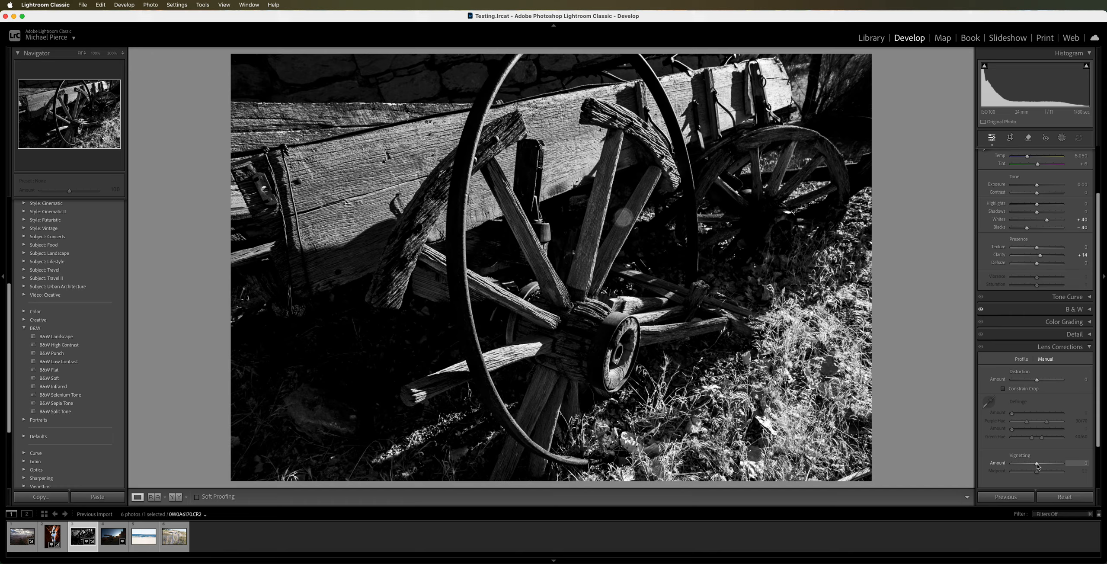
{"action": "mouse_move", "coordinate": [1037, 466]}
{"action": "left_mouse_down"}
{"action": "mouse_move", "coordinate": [1080, 465]}
{"action": "mouse_move", "coordinate": [979, 465]}
{"action": "mouse_move", "coordinate": [1039, 465]}
{"action": "mouse_move", "coordinate": [1017, 465]}
{"action": "left_mouse_up"}
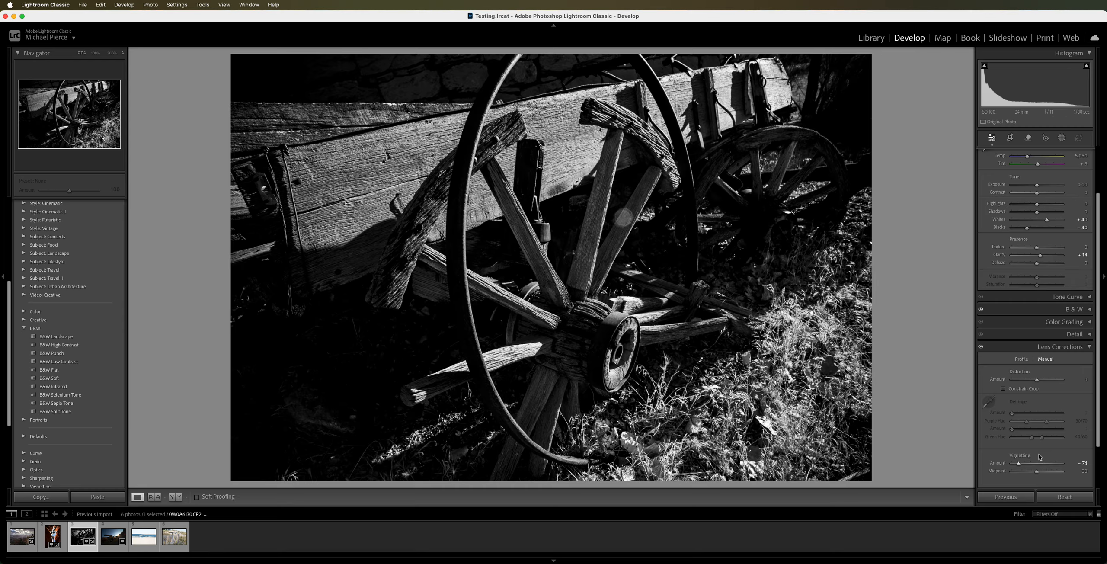
{"action": "left_click_drag", "start_coordinate": [1019, 466], "coordinate": [1014, 467]}
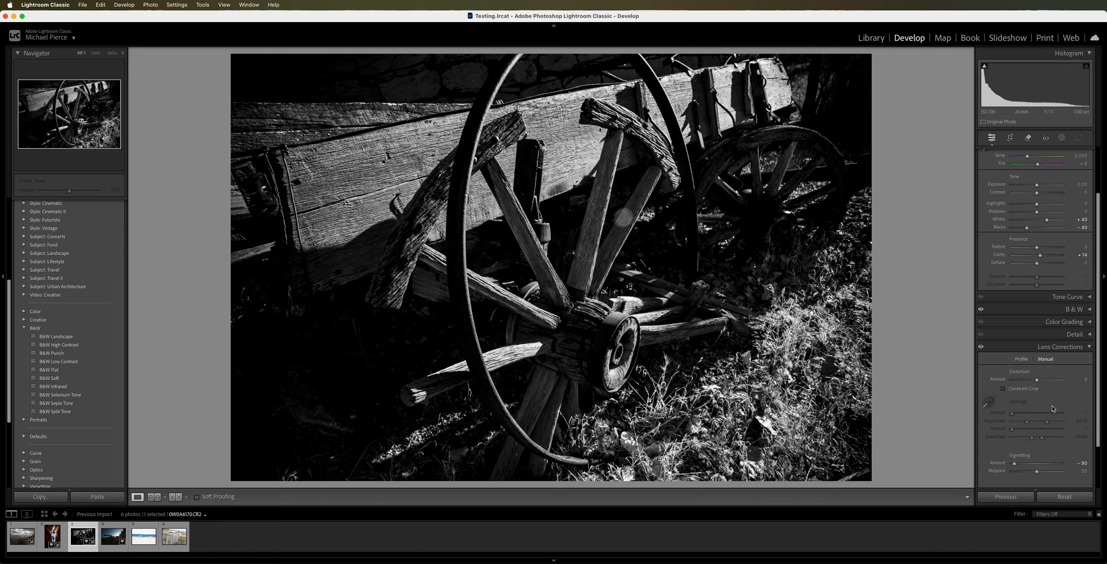
{"action": "scroll", "coordinate": [1042, 380], "scroll_direction": "up", "scroll_amount": 3}
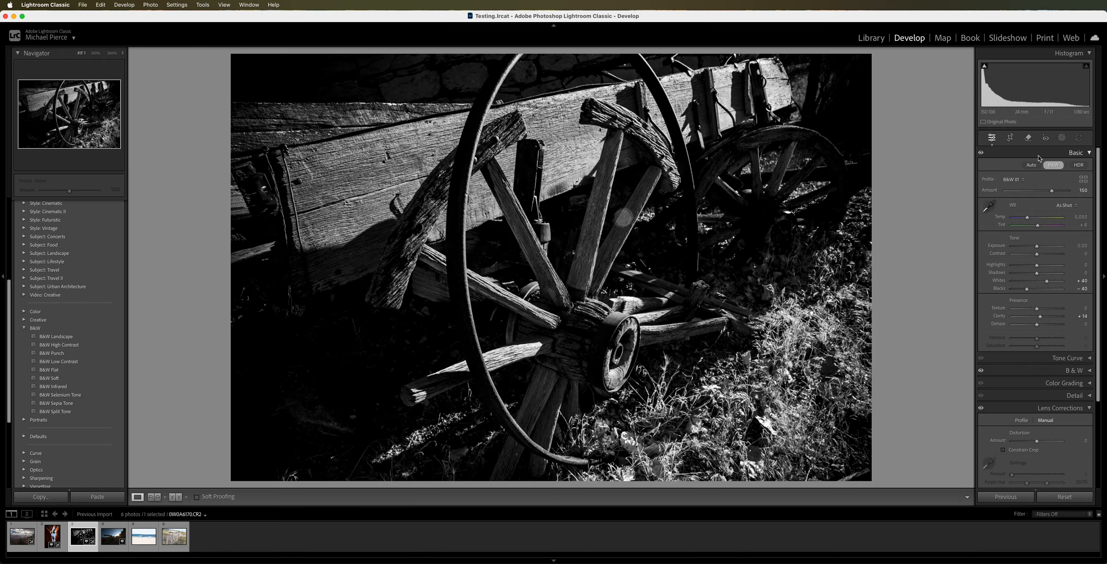
{"action": "left_click", "coordinate": [1089, 408]}
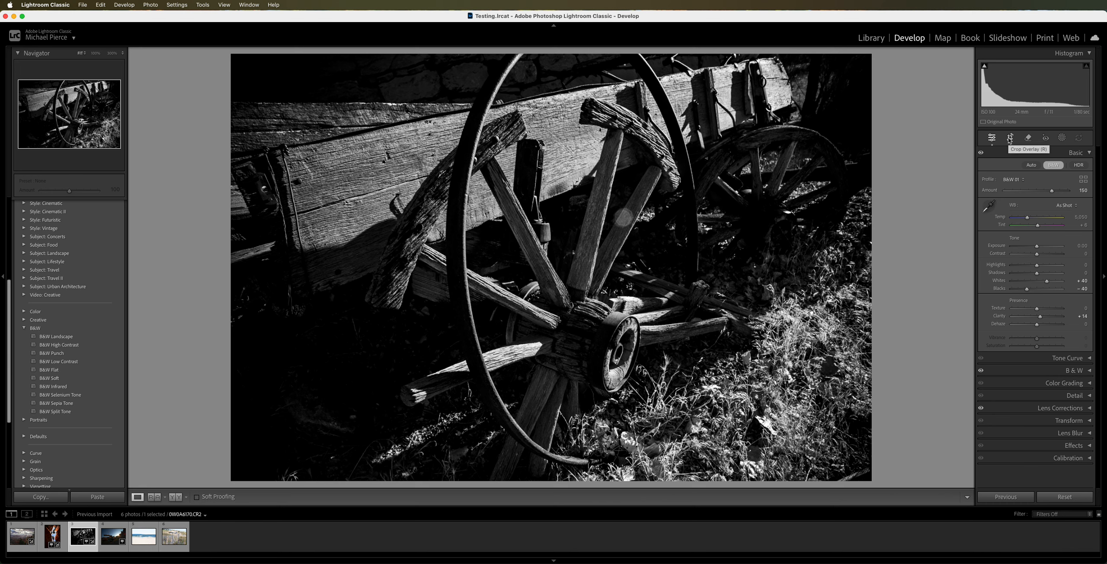
Remove the round lens flare spot on the wheel spoke using the generative Remove tool with an enlarged brush
{"action": "left_click", "coordinate": [1028, 138]}
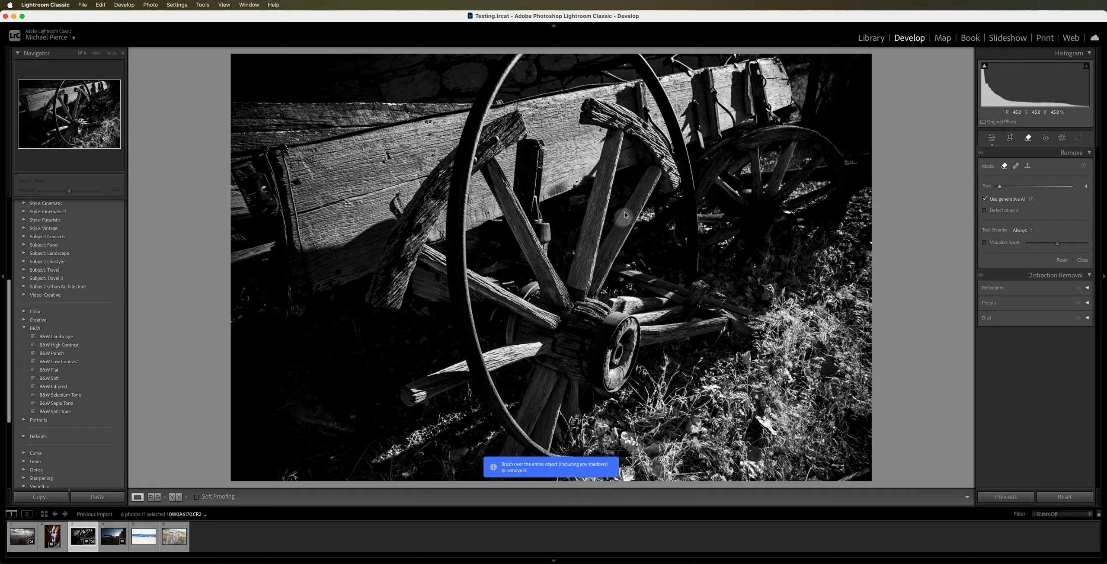
{"action": "key", "text": "bracketright"}
{"action": "key", "text": "bracketright"}
{"action": "key", "text": "bracketright"}
{"action": "key", "text": "bracketright"}
{"action": "left_click", "coordinate": [623, 218]}
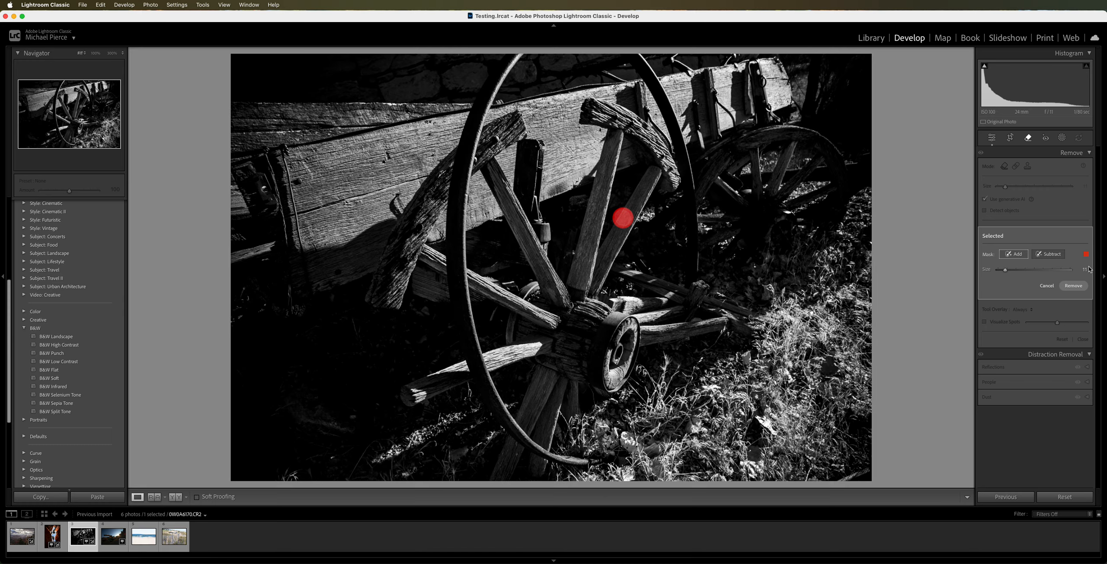
{"action": "left_click", "coordinate": [1074, 286]}
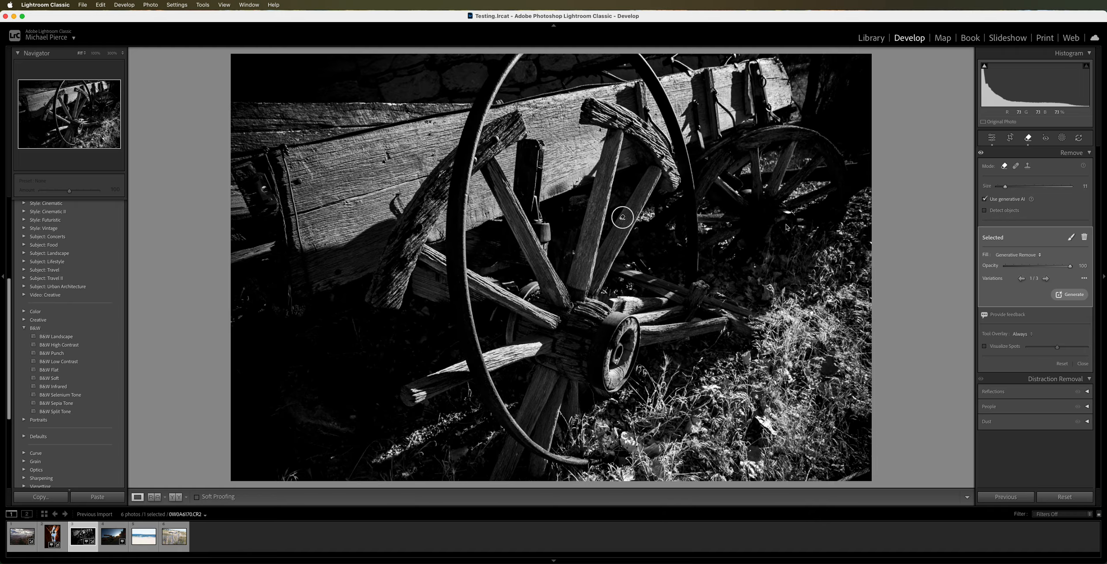
Compare the generated variations of the flare removal and return to the basic edit adjustments
{"action": "left_click", "coordinate": [1046, 279]}
{"action": "left_click", "coordinate": [1021, 279]}
{"action": "left_click", "coordinate": [1022, 279]}
{"action": "left_click", "coordinate": [1089, 154]}
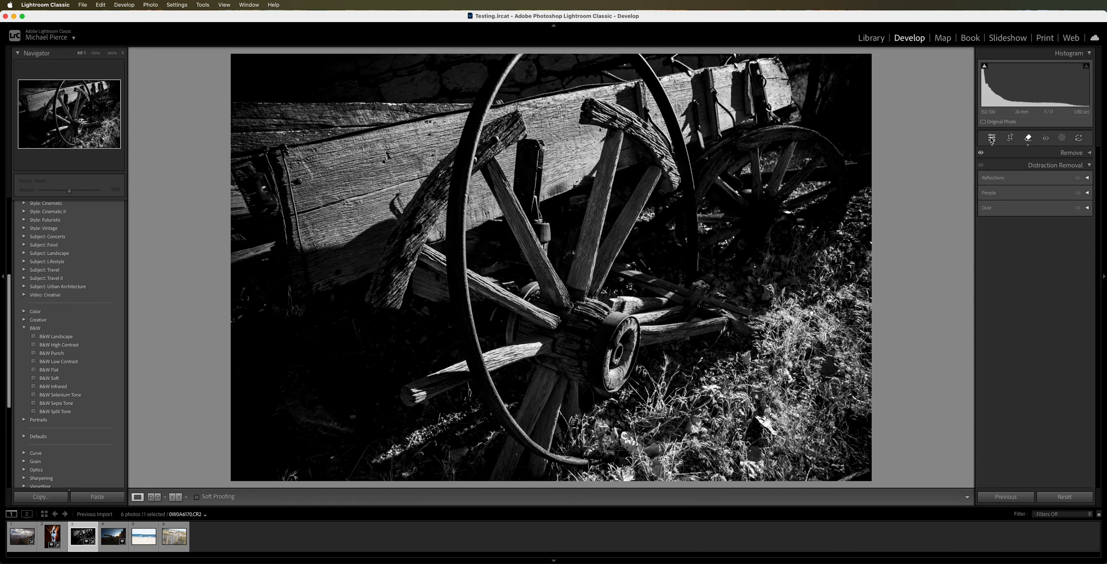
{"action": "left_click", "coordinate": [992, 138]}
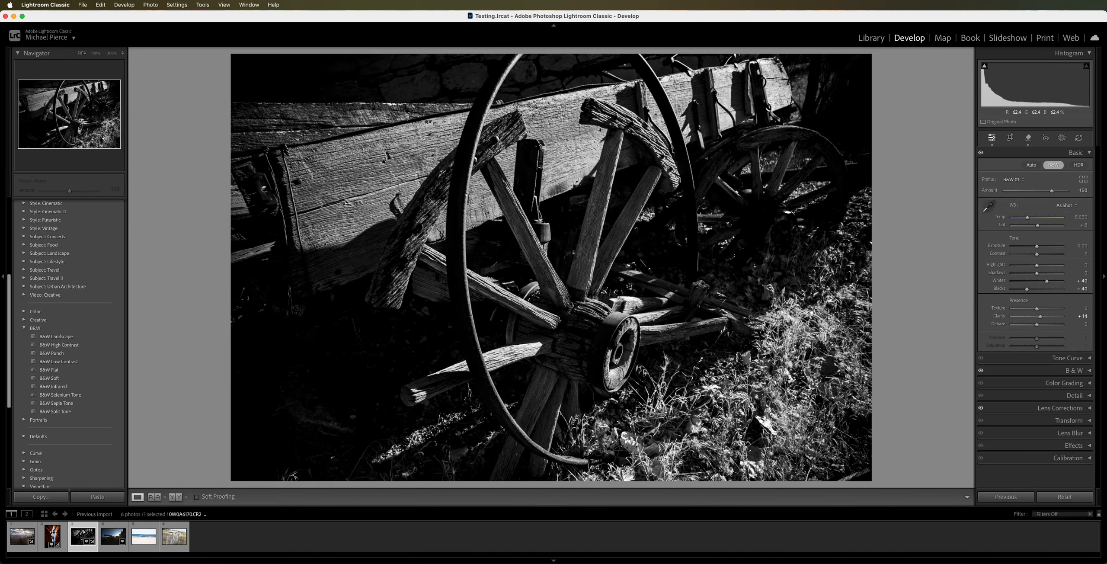
Export the wagon photo as a JPEG to the Photo Edits folder with the custom name Photo edit 3
{"action": "right_click", "coordinate": [759, 298]}
{"action": "mouse_move", "coordinate": [785, 518]}
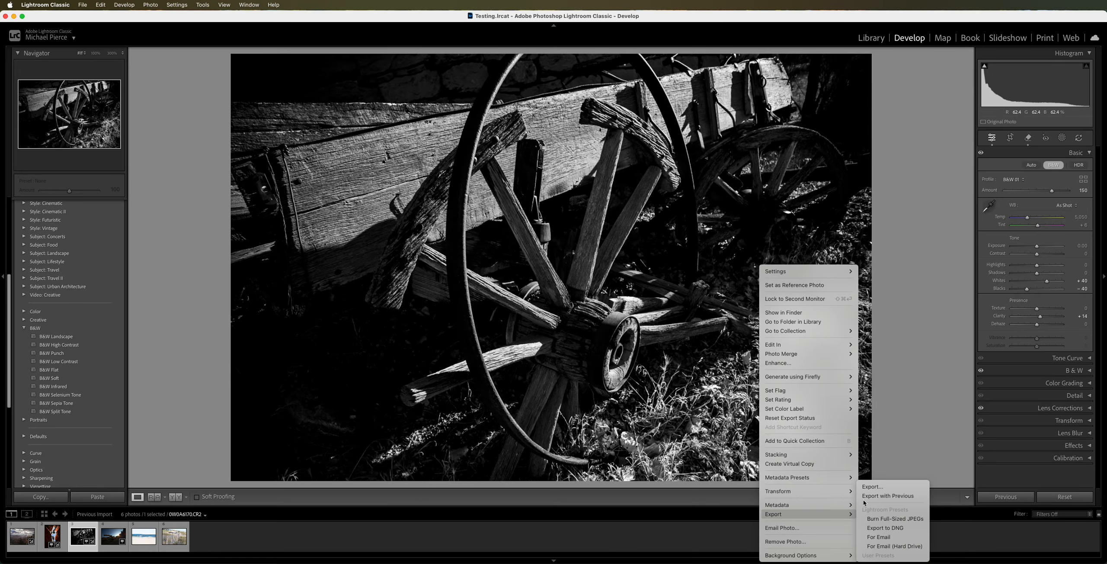
{"action": "left_click", "coordinate": [878, 488]}
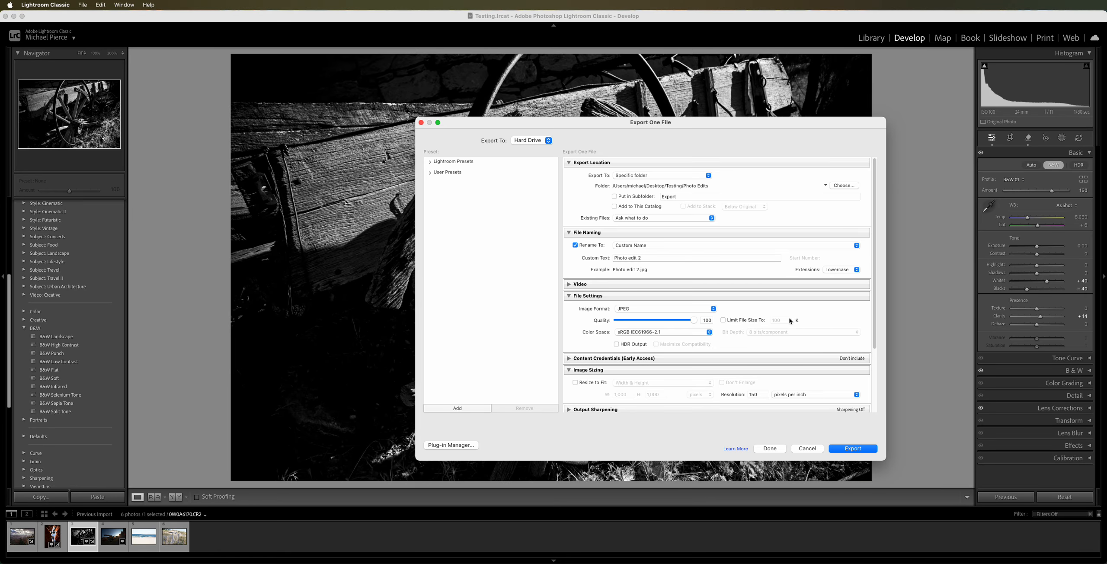
{"action": "left_click", "coordinate": [645, 258]}
{"action": "left_click", "coordinate": [645, 259]}
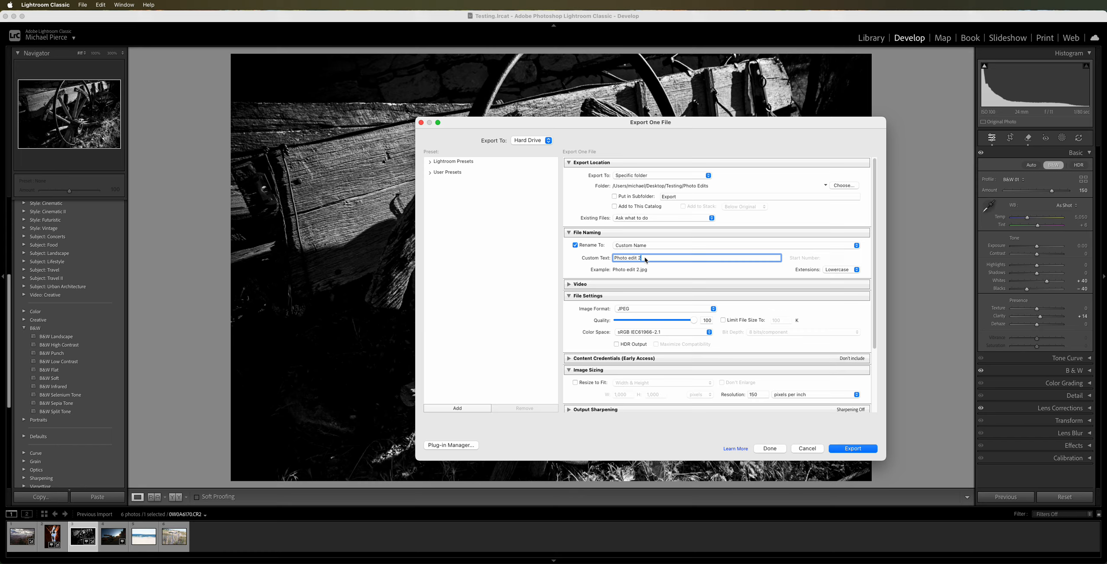
{"action": "key", "text": "BackSpace"}
{"action": "type", "text": "3"}
{"action": "left_click", "coordinate": [858, 450]}
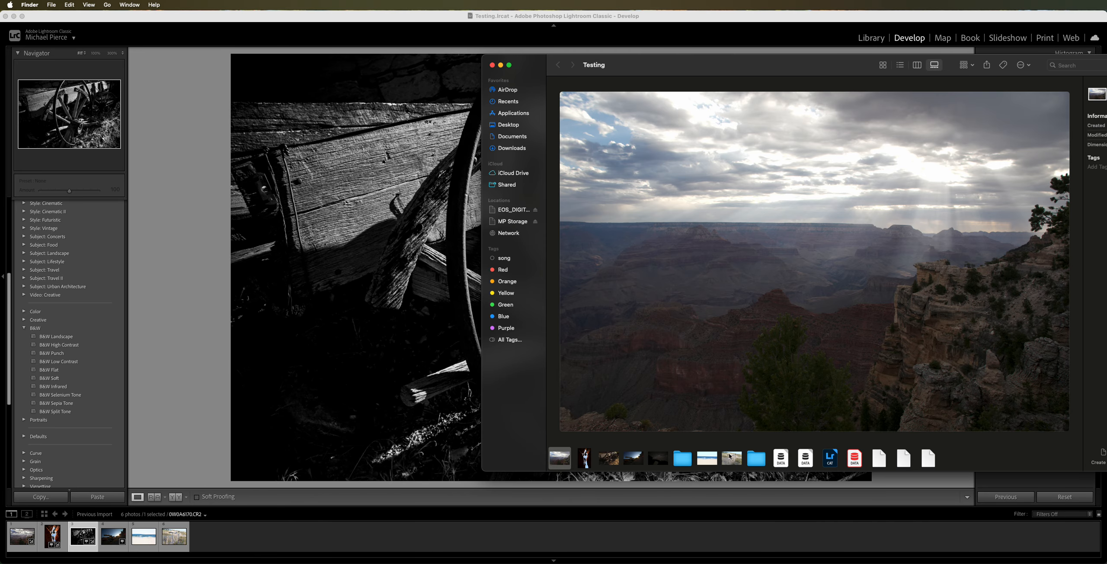
Open the Photo Edits folder in Finder and preview the exported canyon, tree and black-and-white wagon photos
{"action": "double_click", "coordinate": [757, 458]}
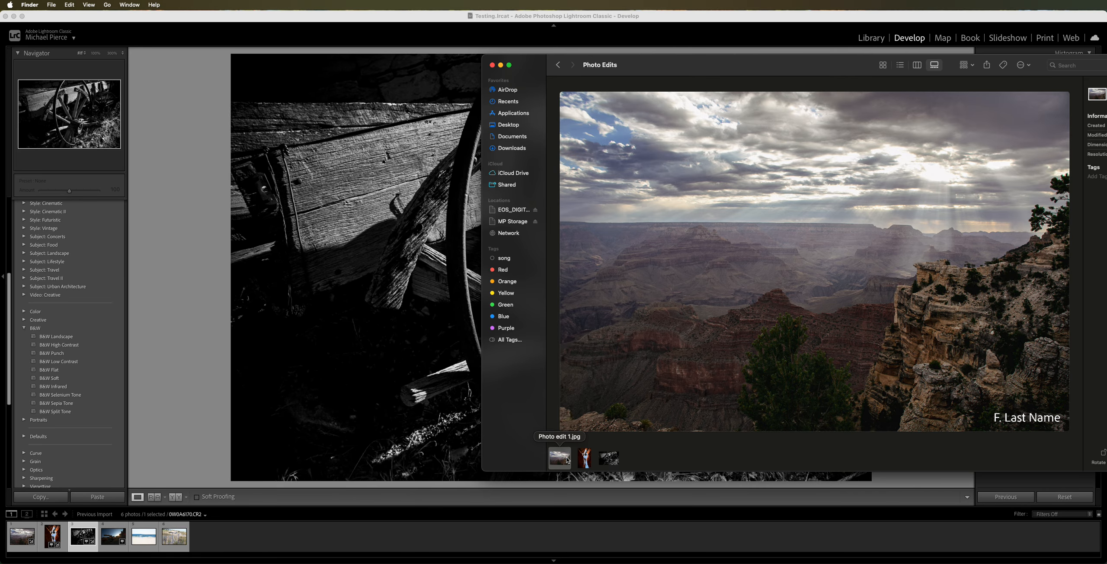
{"action": "key", "text": "Right"}
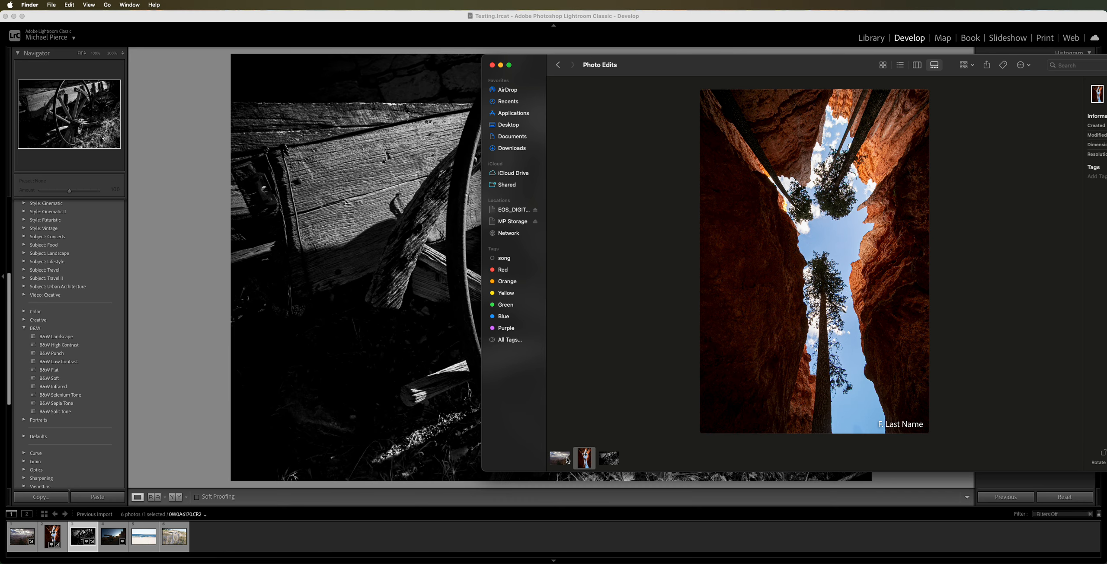
{"action": "key", "text": "Right"}
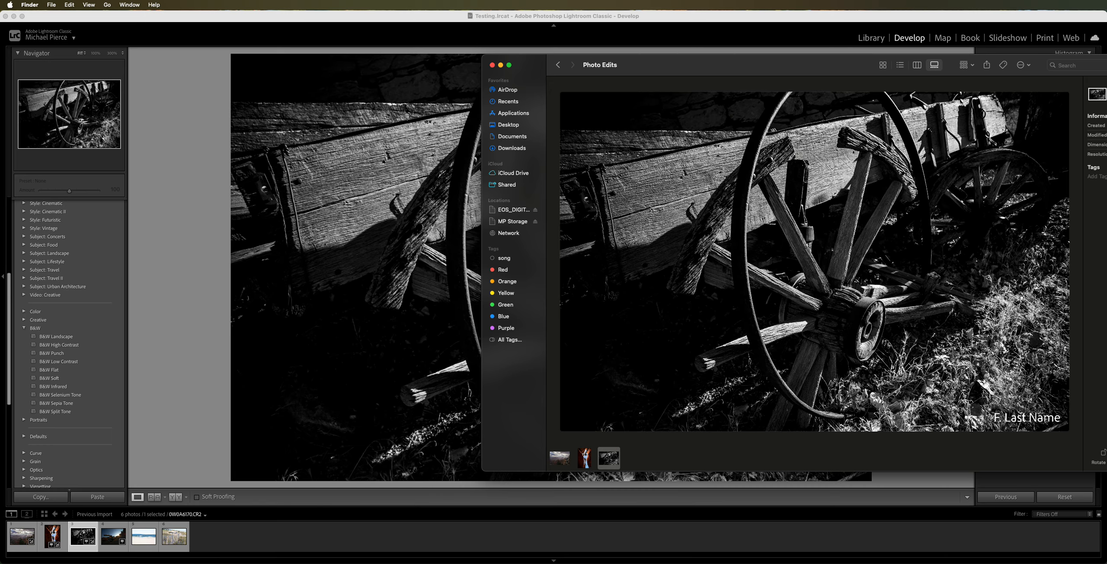
{"action": "left_click_drag", "start_coordinate": [781, 67], "coordinate": [666, 100]}
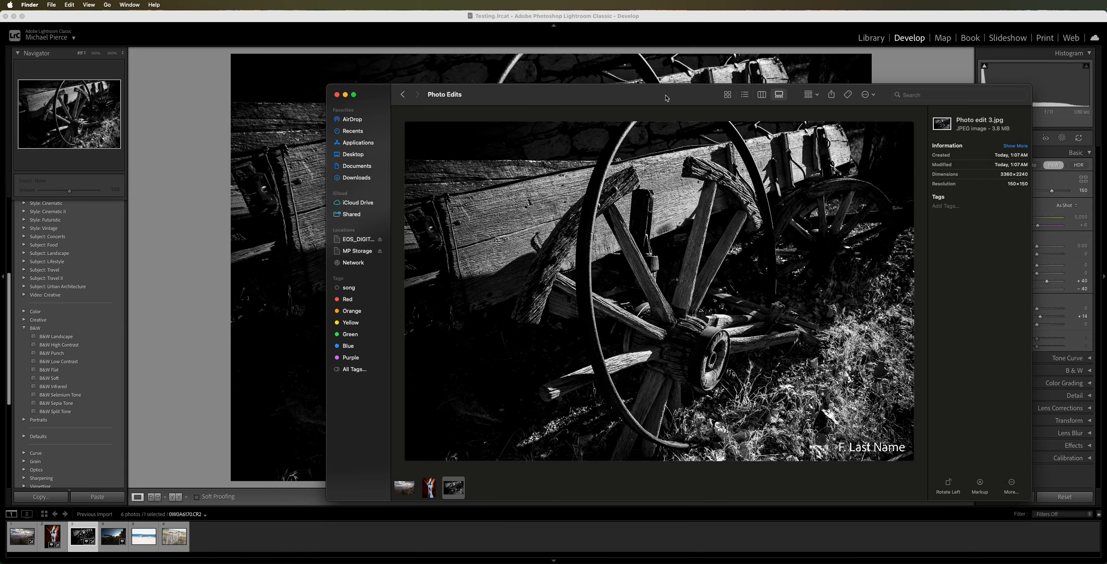
{"action": "key", "text": "space"}
{"action": "key", "text": "space"}
Close the Photo Edits window and select the photo of the wooden dune fence in Lightroom Classic
{"action": "left_click", "coordinate": [336, 96]}
{"action": "left_click", "coordinate": [306, 18]}
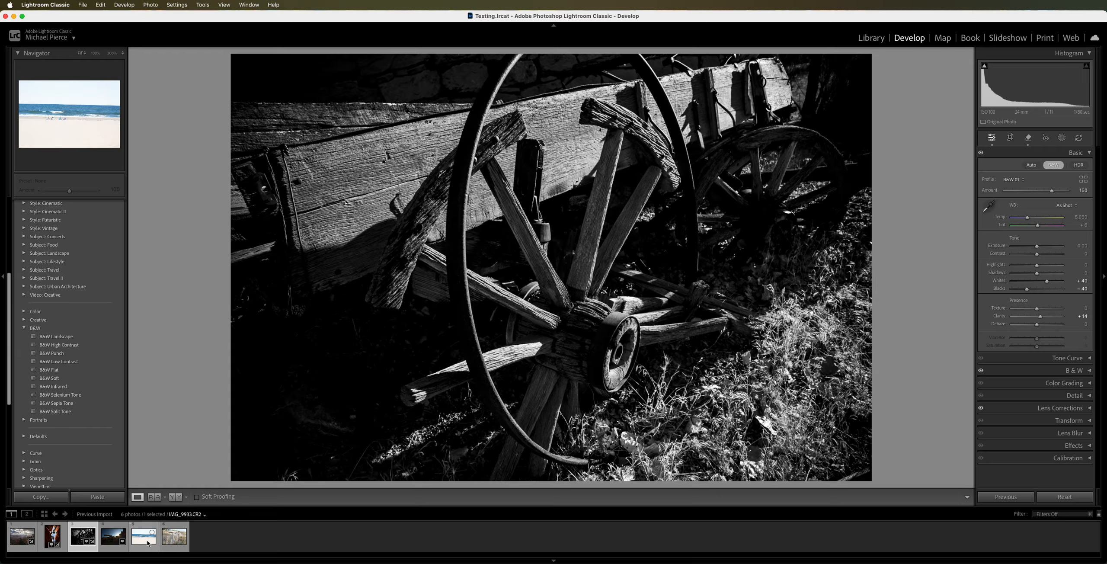
{"action": "left_click", "coordinate": [172, 543]}
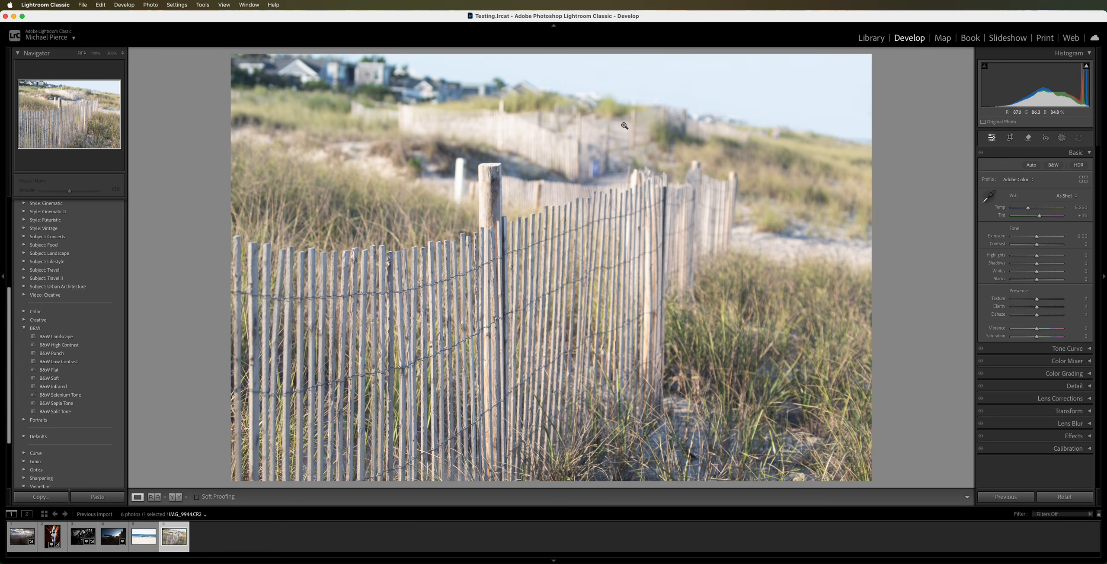
Browse the Auto+: Retro, Portraits: Edgy and Adaptive: Landscape preset groups, previewing the Edgy presets on the fence photo
{"action": "scroll", "coordinate": [69, 299], "scroll_direction": "up", "scroll_amount": 5}
{"action": "scroll", "coordinate": [69, 299], "scroll_direction": "up", "scroll_amount": 2}
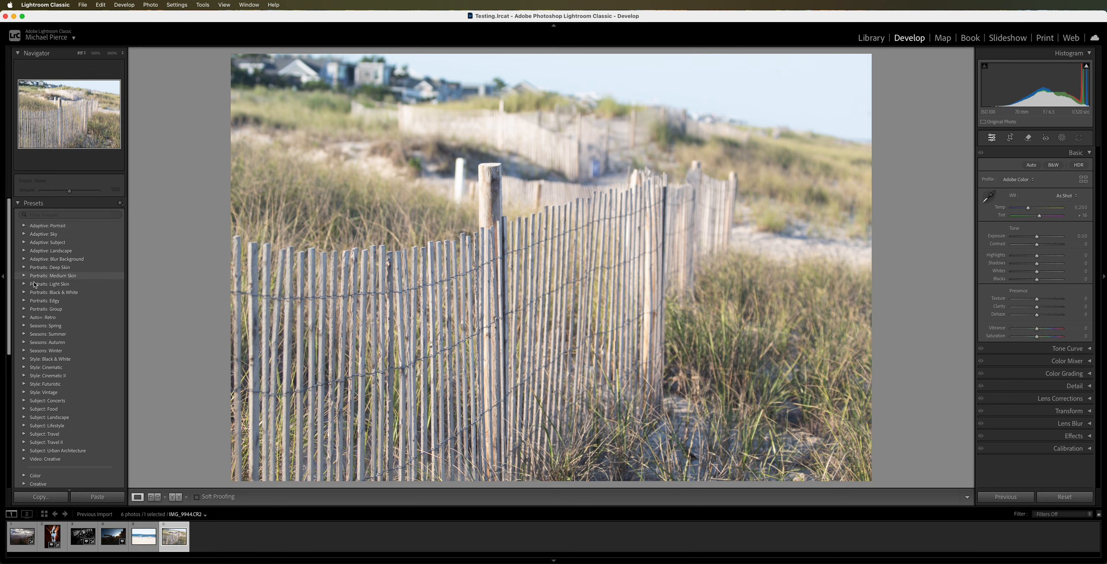
{"action": "left_click", "coordinate": [25, 319]}
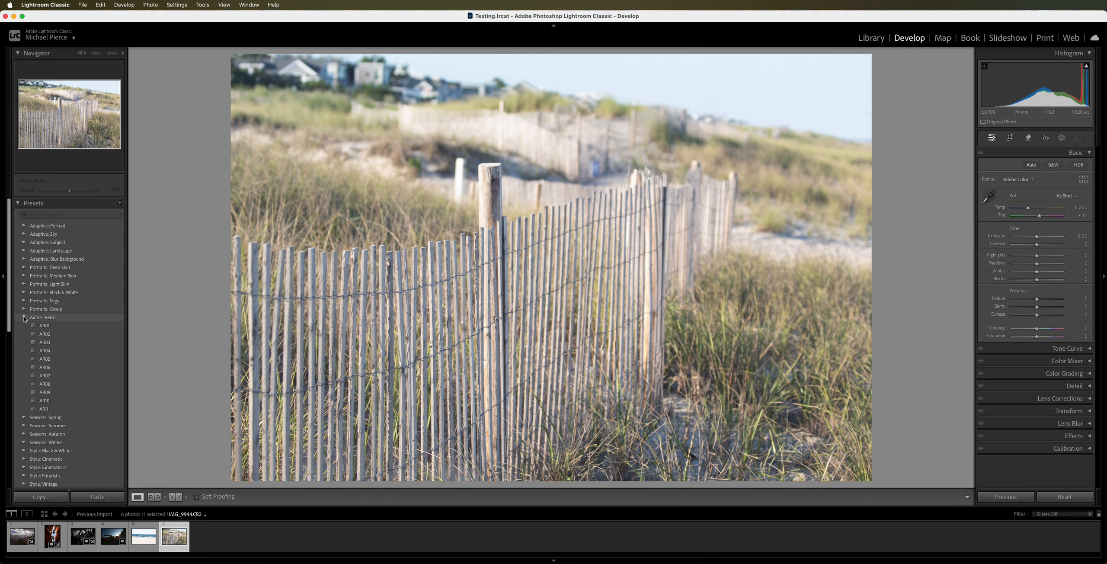
{"action": "left_click", "coordinate": [25, 319]}
{"action": "left_click", "coordinate": [35, 301]}
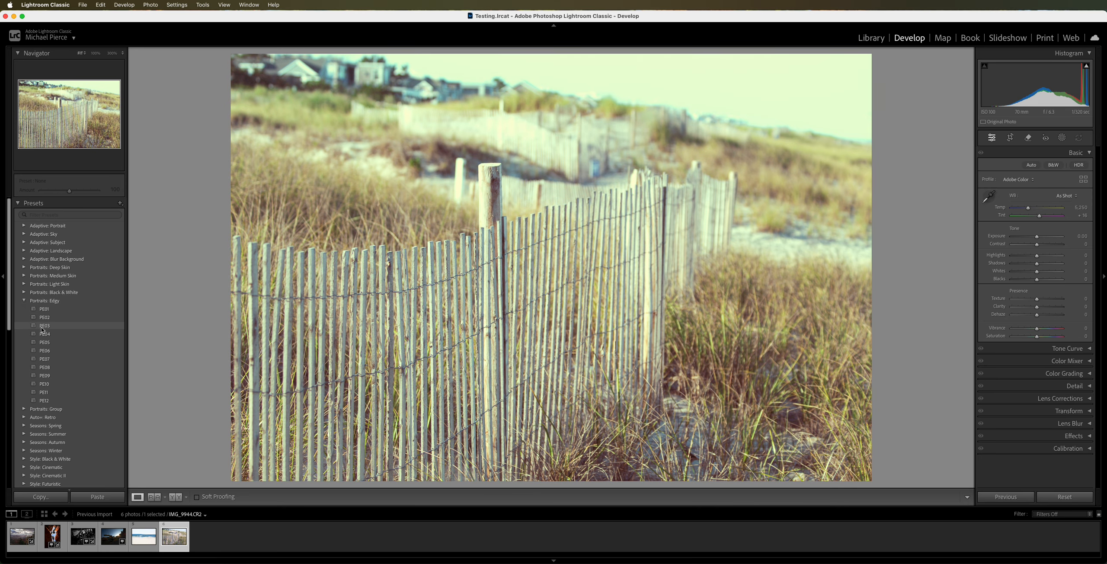
{"action": "left_click", "coordinate": [35, 301]}
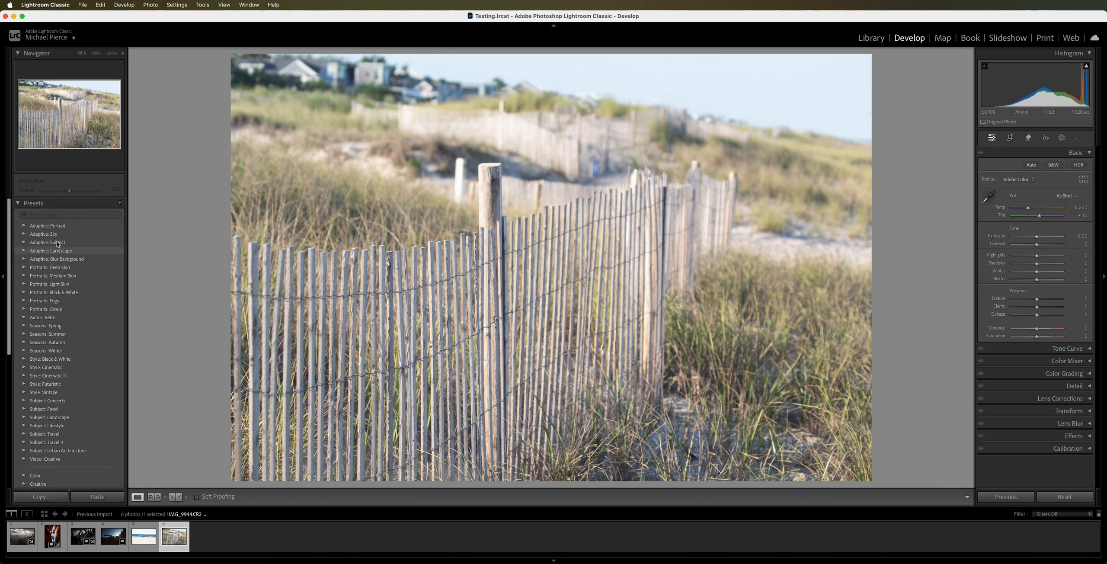
{"action": "left_click", "coordinate": [24, 251]}
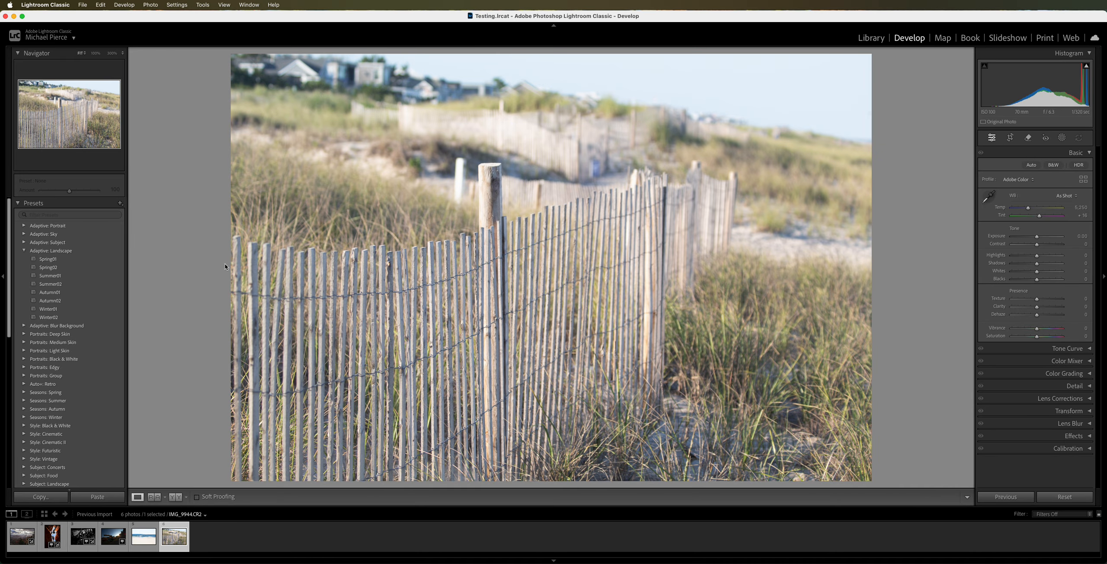
Apply the automatic tone adjustment to the fence photo and compare it with the original side by side
{"action": "left_click", "coordinate": [1032, 166]}
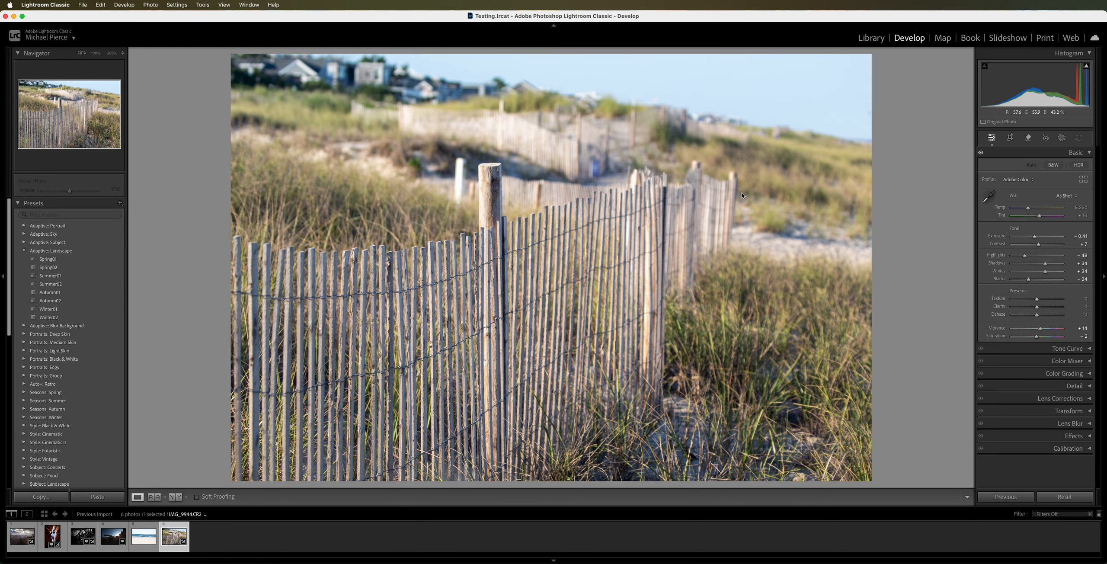
{"action": "key", "text": "y"}
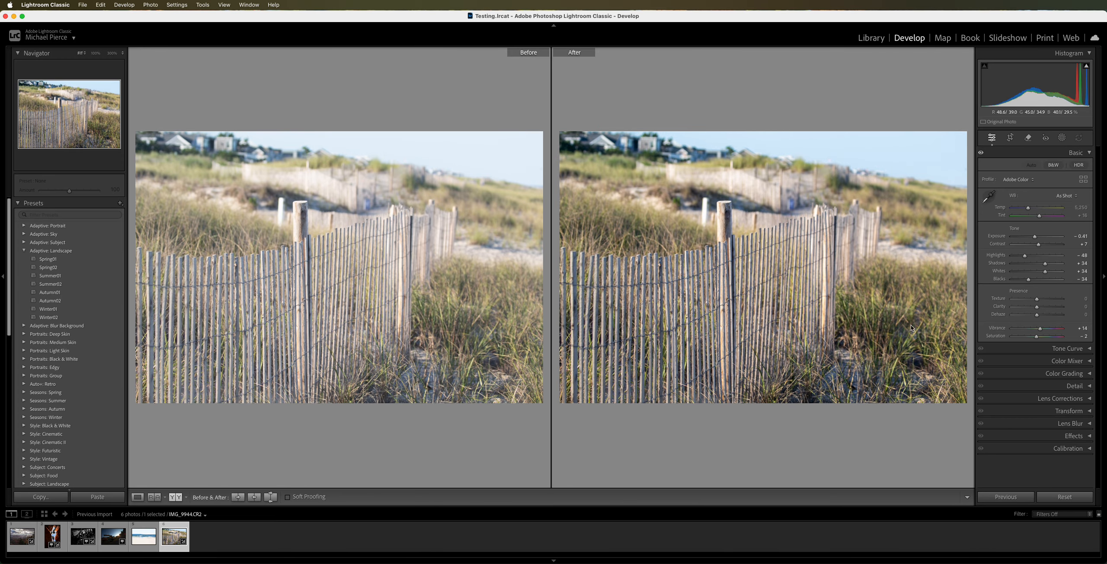
{"action": "key", "text": "y"}
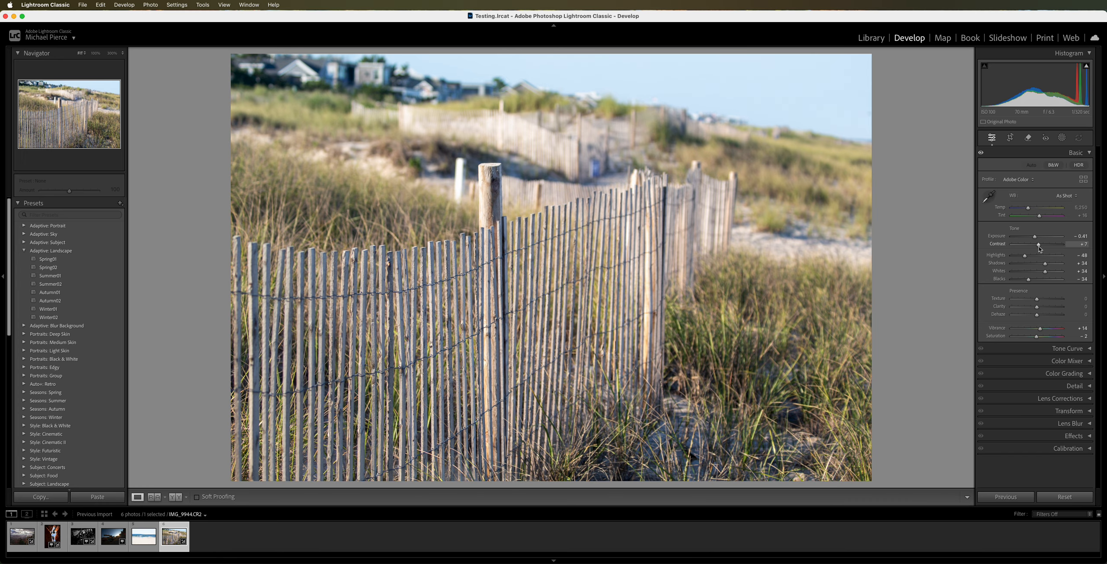
Set Contrast to +14 and Exposure to −0.40, and compare the before and after versions
{"action": "left_click_drag", "start_coordinate": [1040, 247], "coordinate": [1041, 247]}
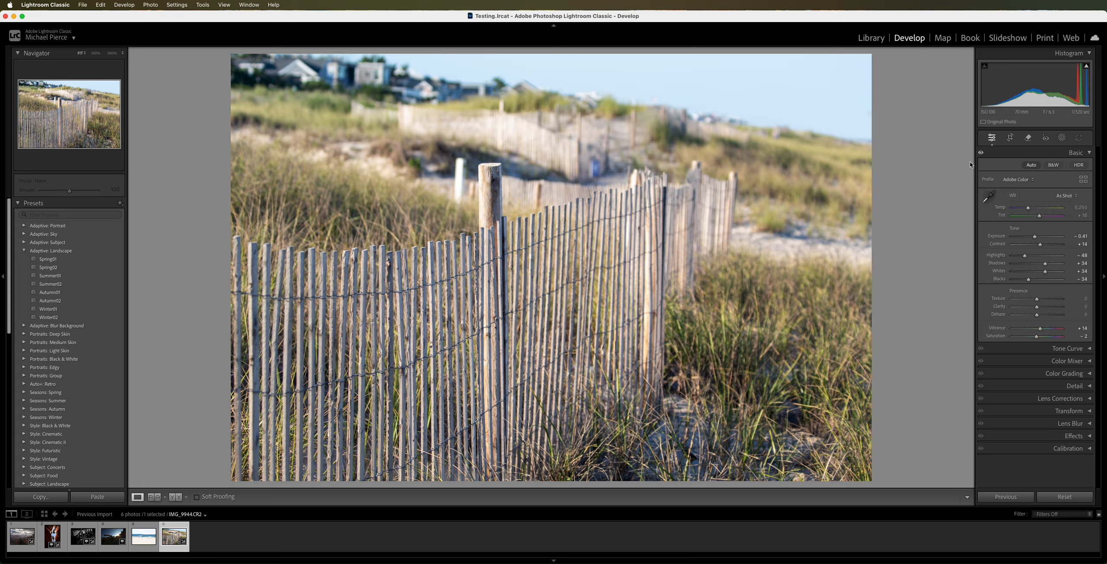
{"action": "left_click_drag", "start_coordinate": [1035, 236], "coordinate": [1035, 237]}
{"action": "key", "text": "y"}
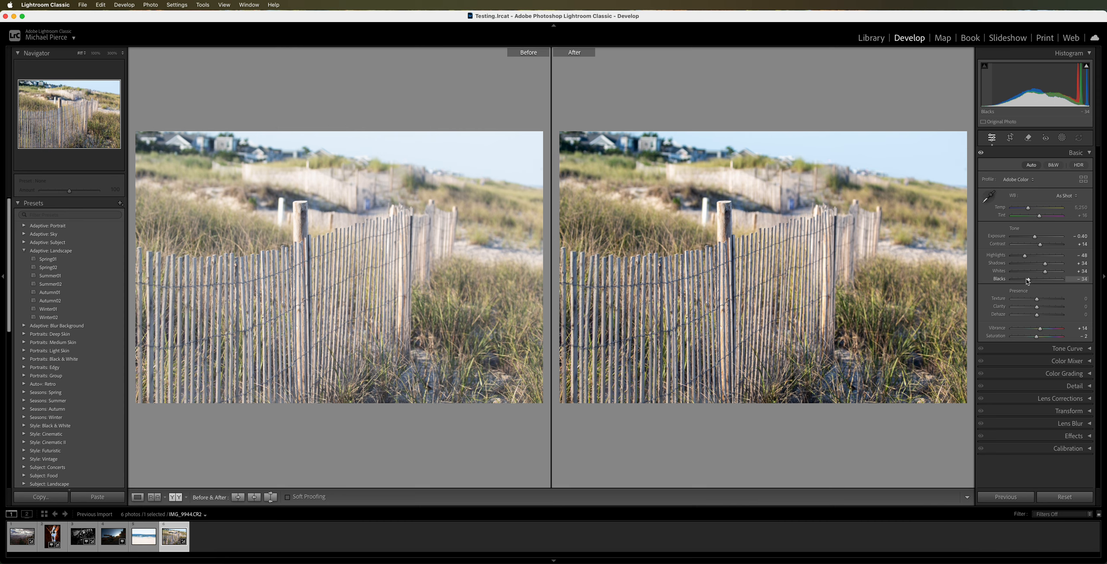
{"action": "key", "text": "y"}
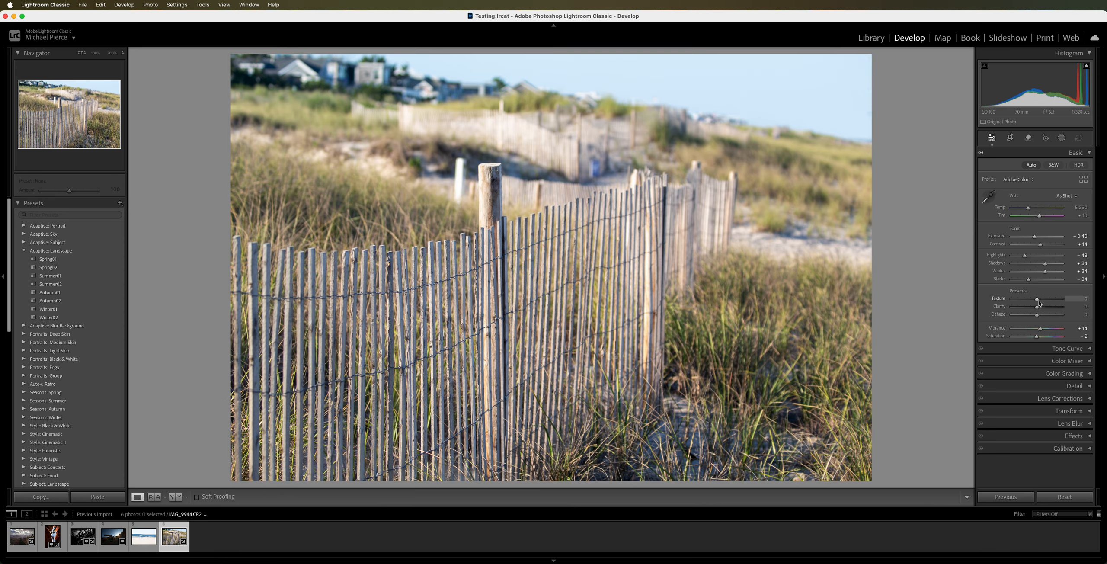
Set Texture and Clarity to +4, Dehaze to −2, Highlights to −66, Blacks to −44, Exposure to −0.50 and Contrast to +3
{"action": "mouse_move", "coordinate": [1038, 302]}
{"action": "left_mouse_down"}
{"action": "mouse_move", "coordinate": [1062, 302]}
{"action": "mouse_move", "coordinate": [1038, 302]}
{"action": "left_mouse_up"}
{"action": "mouse_move", "coordinate": [1038, 307]}
{"action": "left_mouse_down"}
{"action": "mouse_move", "coordinate": [1072, 307]}
{"action": "mouse_move", "coordinate": [990, 307]}
{"action": "mouse_move", "coordinate": [1064, 314]}
{"action": "mouse_move", "coordinate": [1036, 317]}
{"action": "left_mouse_up"}
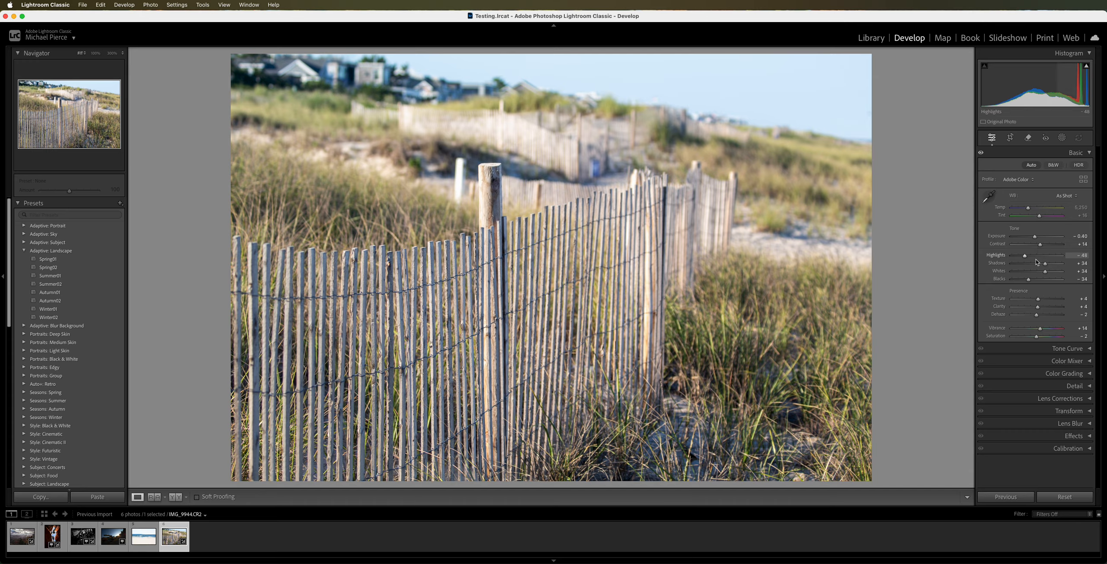
{"action": "left_click_drag", "start_coordinate": [1026, 259], "coordinate": [1026, 279]}
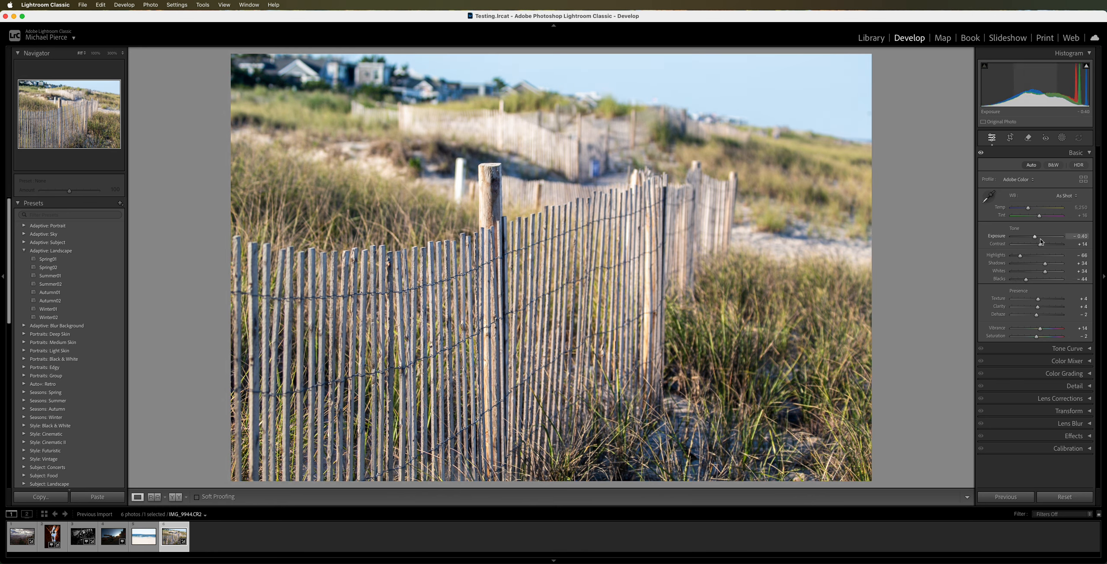
{"action": "left_click_drag", "start_coordinate": [1035, 240], "coordinate": [1038, 247]}
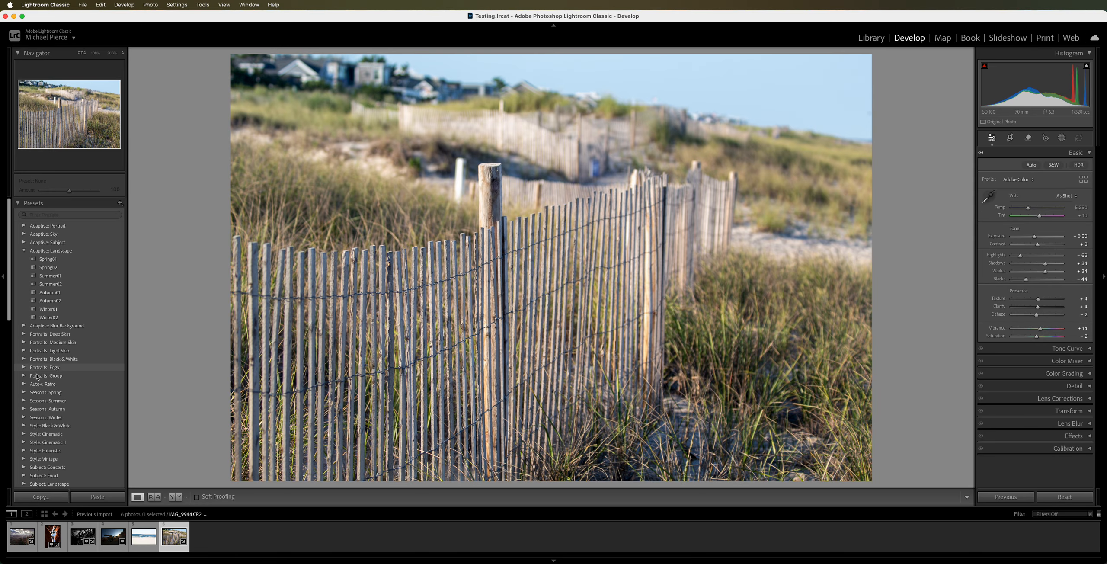
Look through the Style: Vintage presets and collapse the group again
{"action": "scroll", "coordinate": [37, 376], "scroll_direction": "down", "scroll_amount": 4}
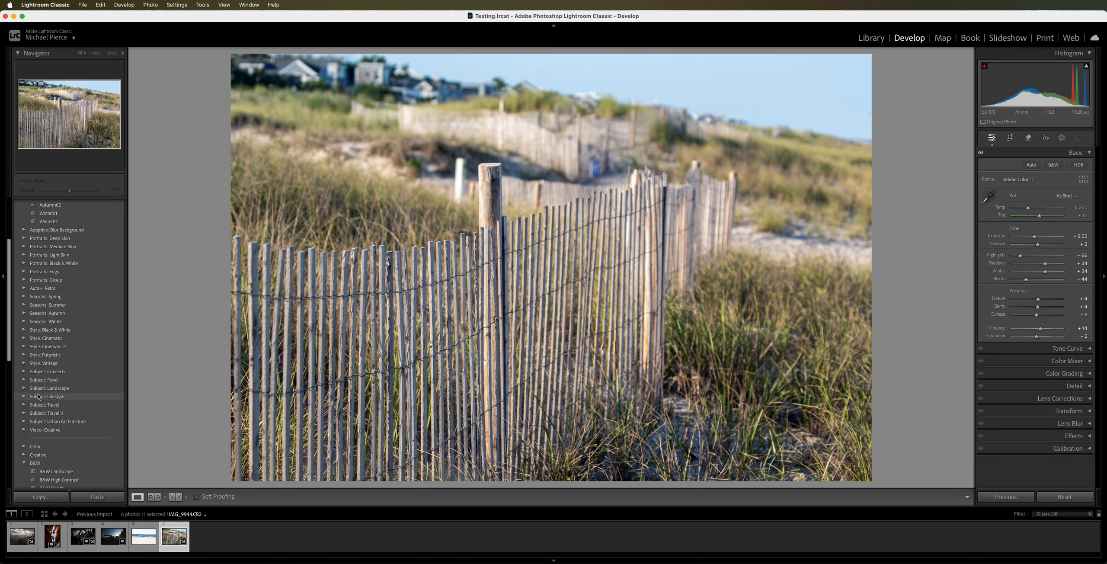
{"action": "left_click", "coordinate": [24, 365]}
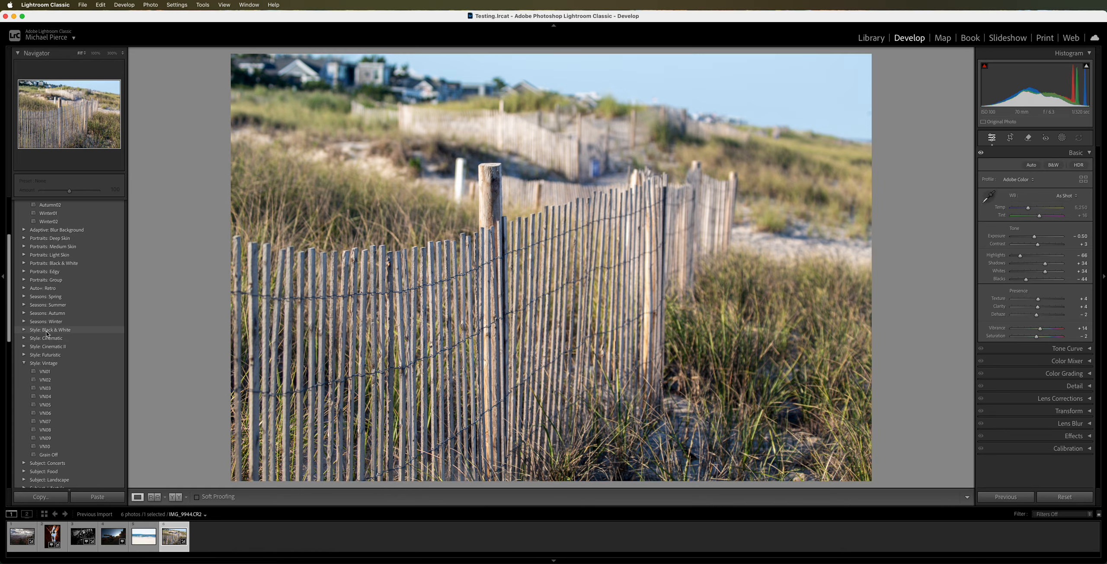
{"action": "left_click", "coordinate": [25, 364]}
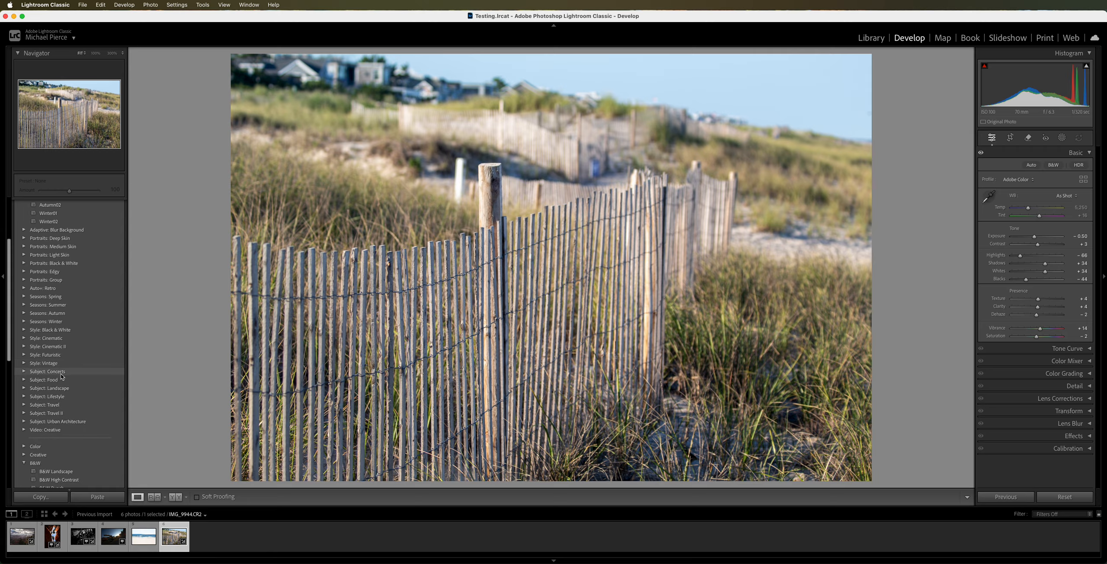
Try the VN03 preset from Style: Vintage on the fence photo and compare before and after
{"action": "left_click", "coordinate": [23, 399]}
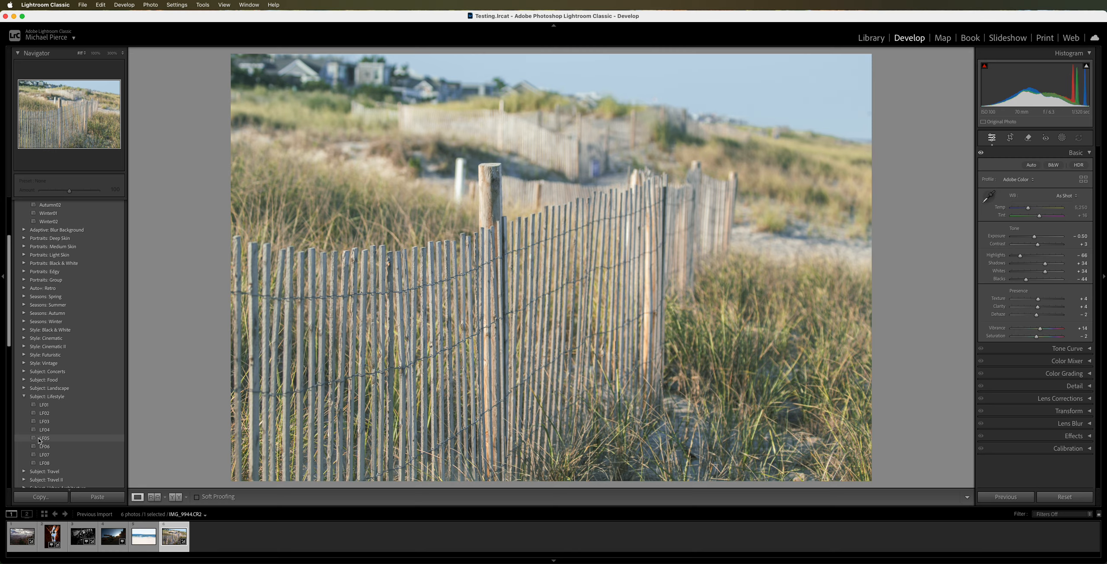
{"action": "left_click", "coordinate": [24, 396]}
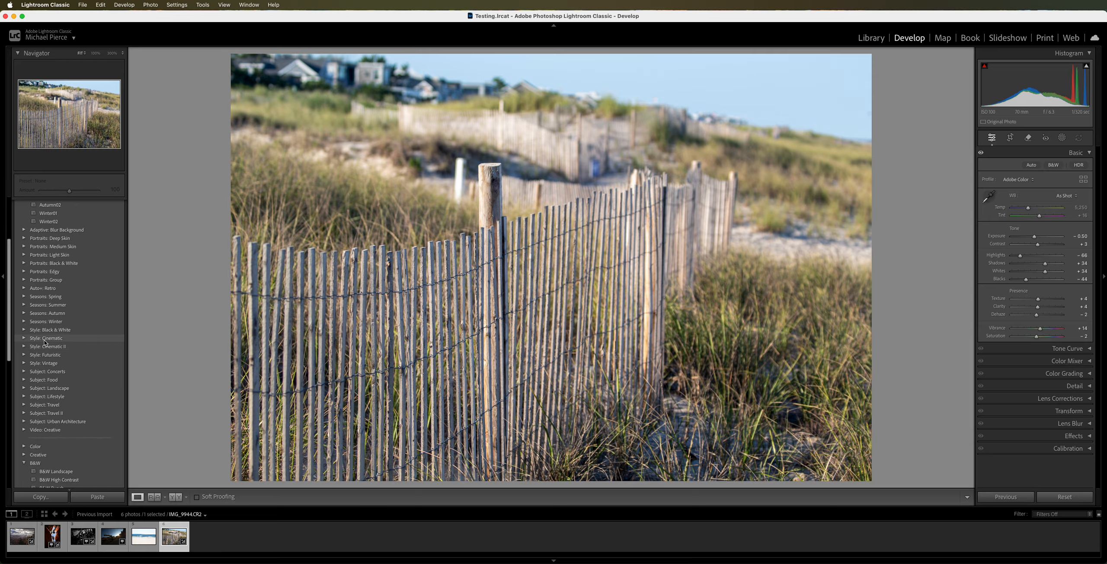
{"action": "left_click", "coordinate": [27, 365]}
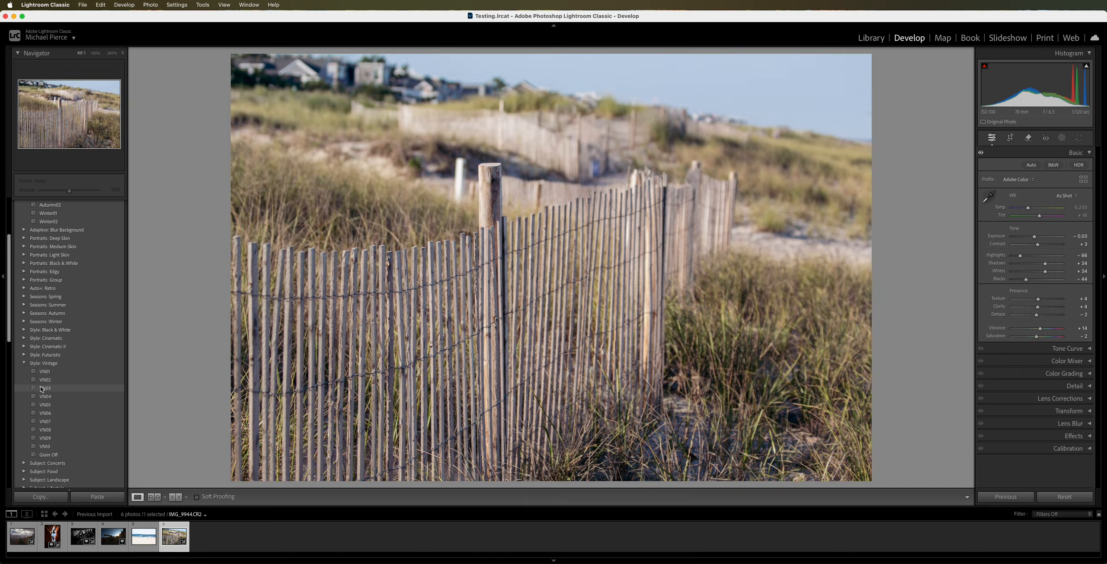
{"action": "left_click", "coordinate": [42, 388]}
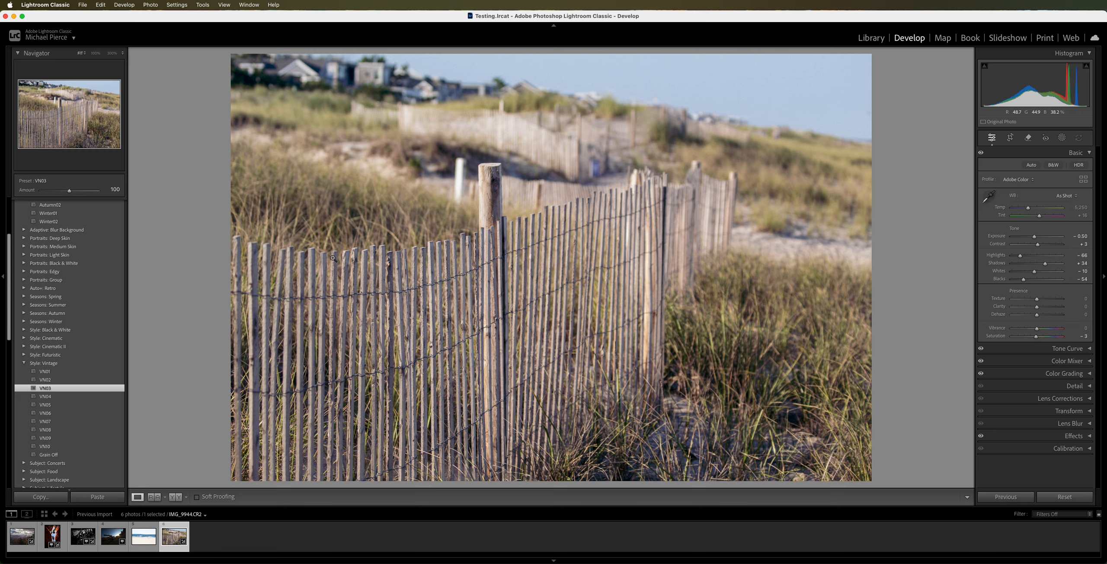
{"action": "key", "text": "y"}
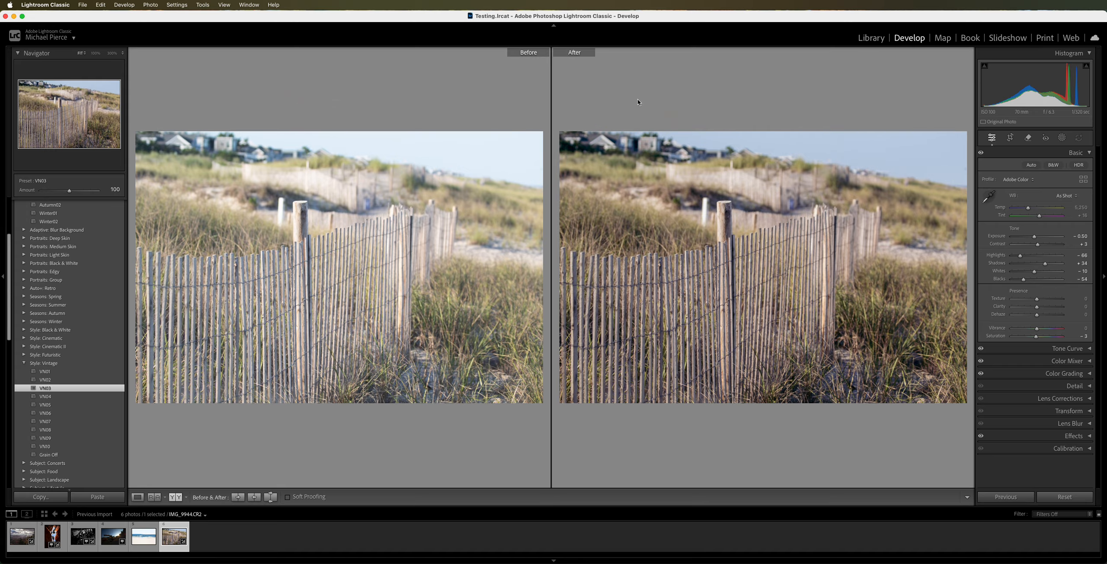
{"action": "key", "text": "y"}
{"action": "key", "text": "super+z"}
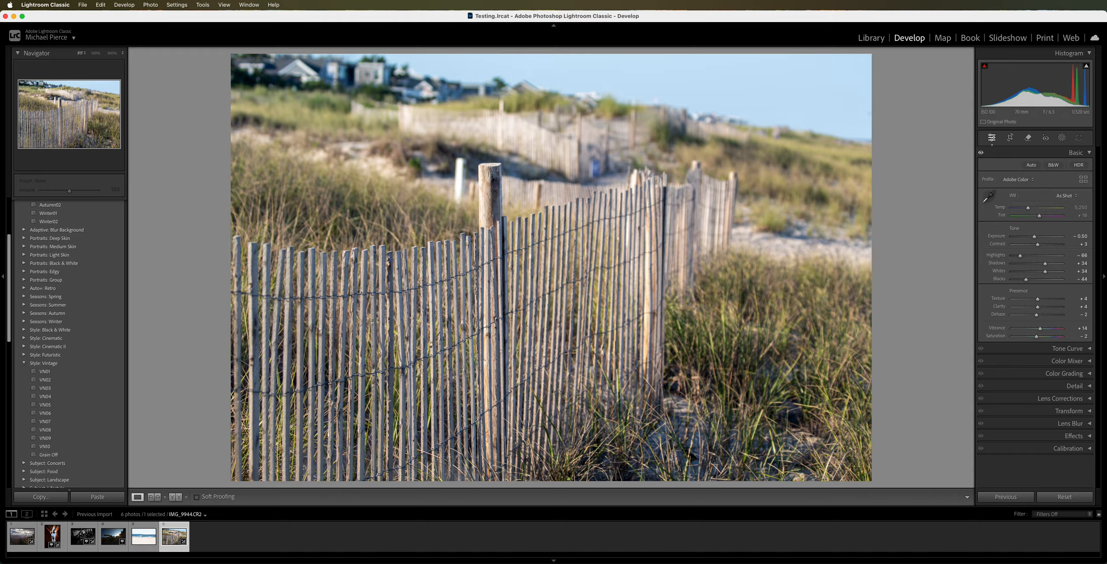
Set the fence photo's exposure to -0.55 and contrast to +35, and compare before and after
{"action": "left_click_drag", "start_coordinate": [1038, 245], "coordinate": [1036, 238]}
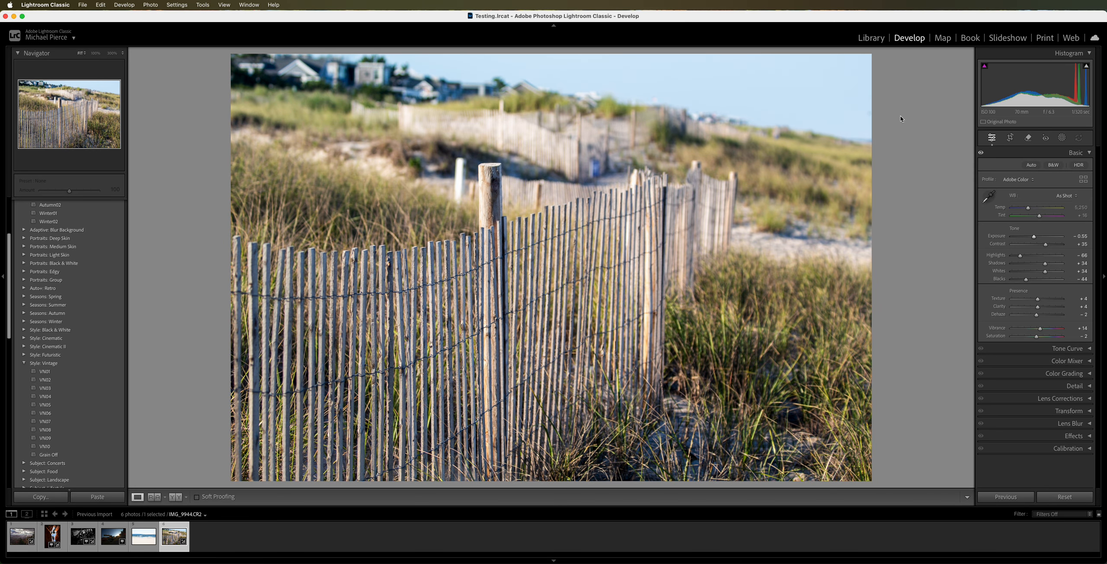
{"action": "key", "text": "y"}
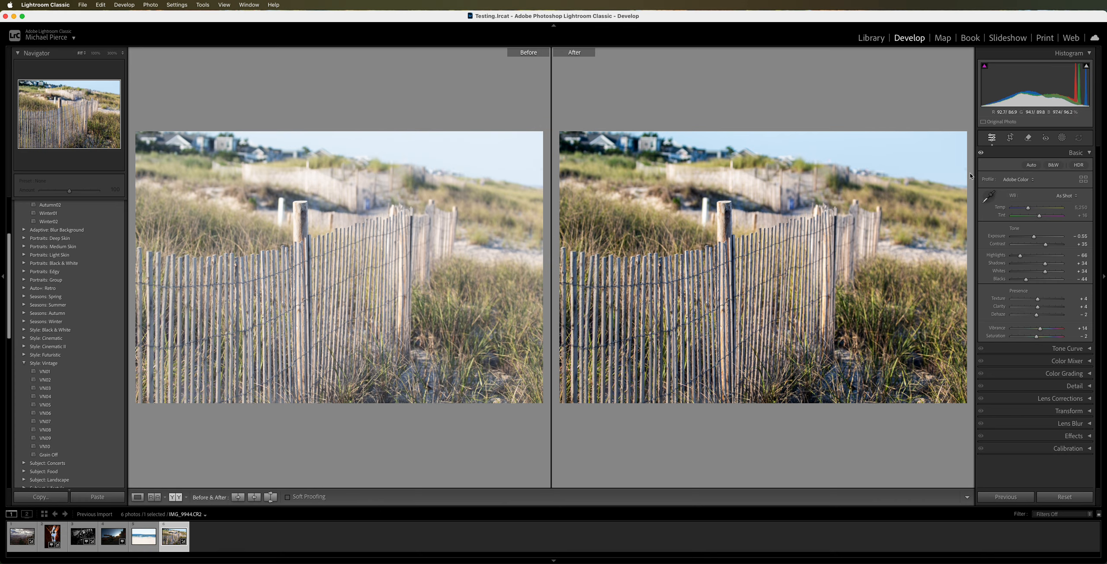
Try a linear gradient mask over the sky and houses, delete the mask, and return to the single-photo Basic adjustments
{"action": "left_click", "coordinate": [1062, 138]}
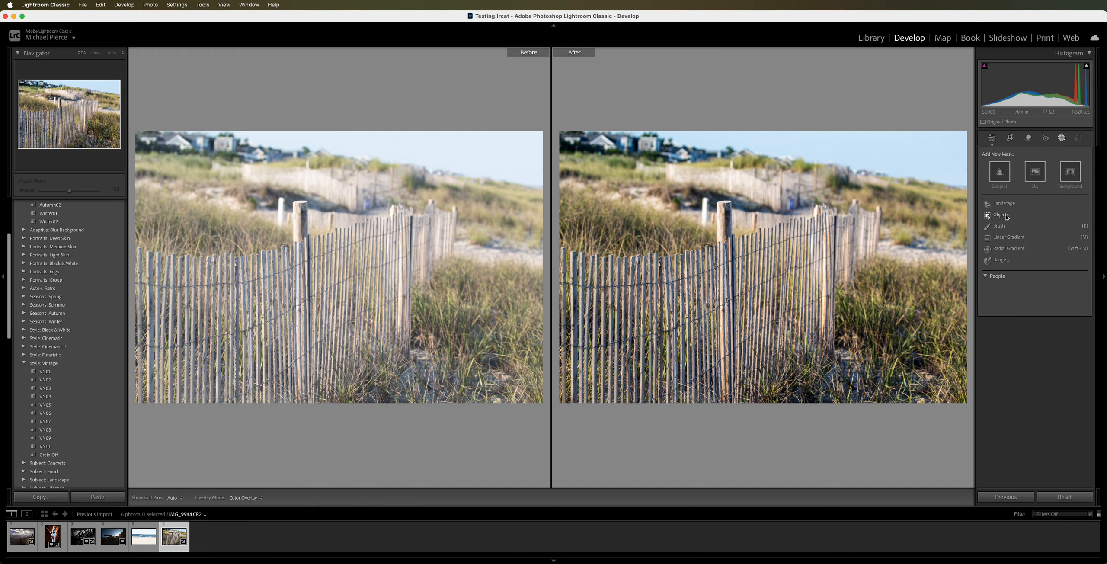
{"action": "left_click", "coordinate": [1007, 237]}
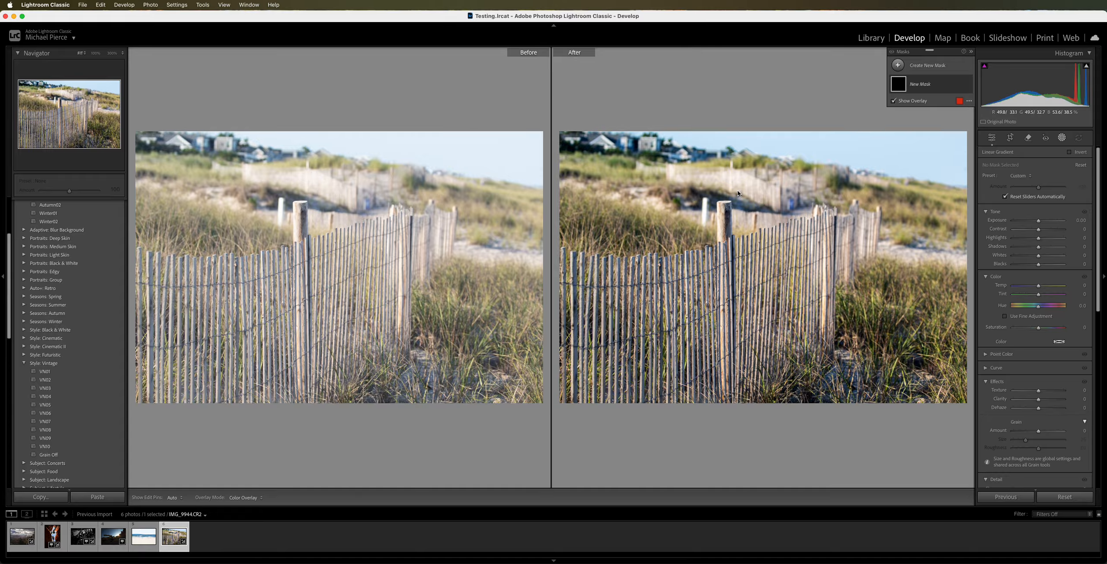
{"action": "left_click_drag", "start_coordinate": [753, 150], "coordinate": [754, 212]}
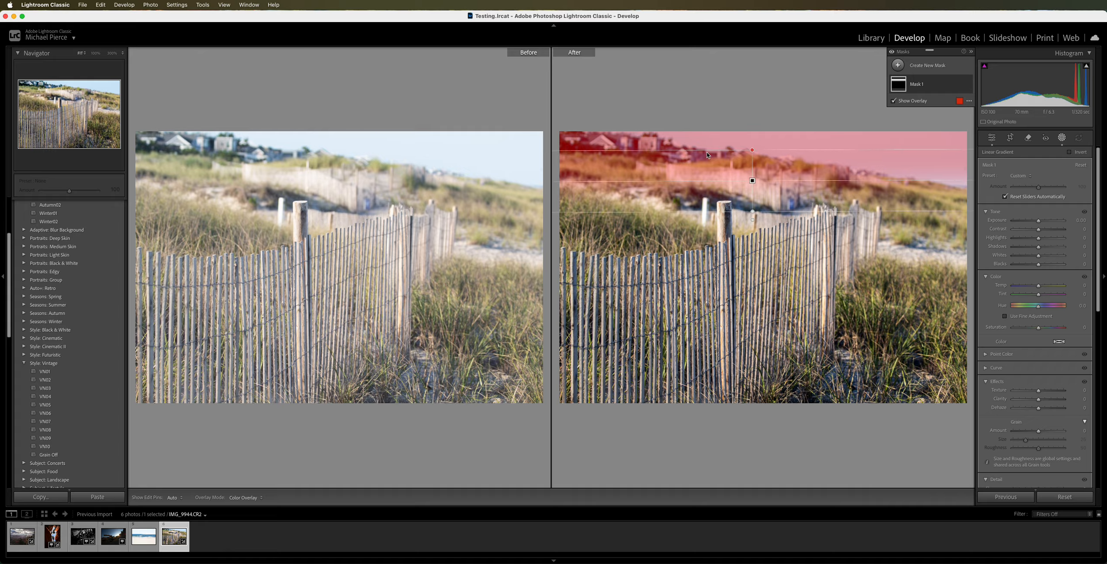
{"action": "left_click_drag", "start_coordinate": [755, 152], "coordinate": [752, 114]}
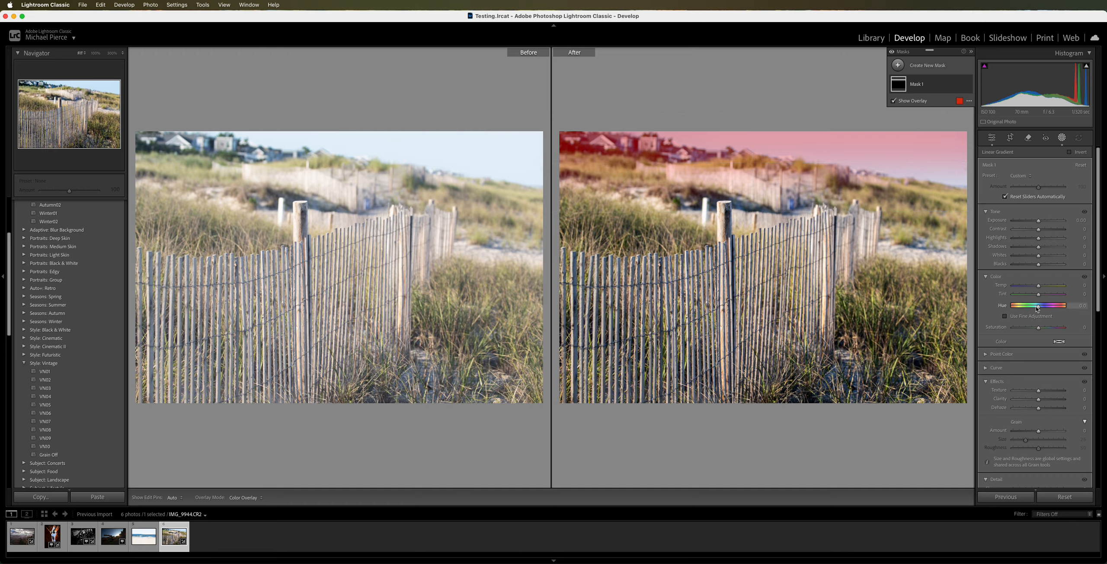
{"action": "left_click", "coordinate": [922, 87]}
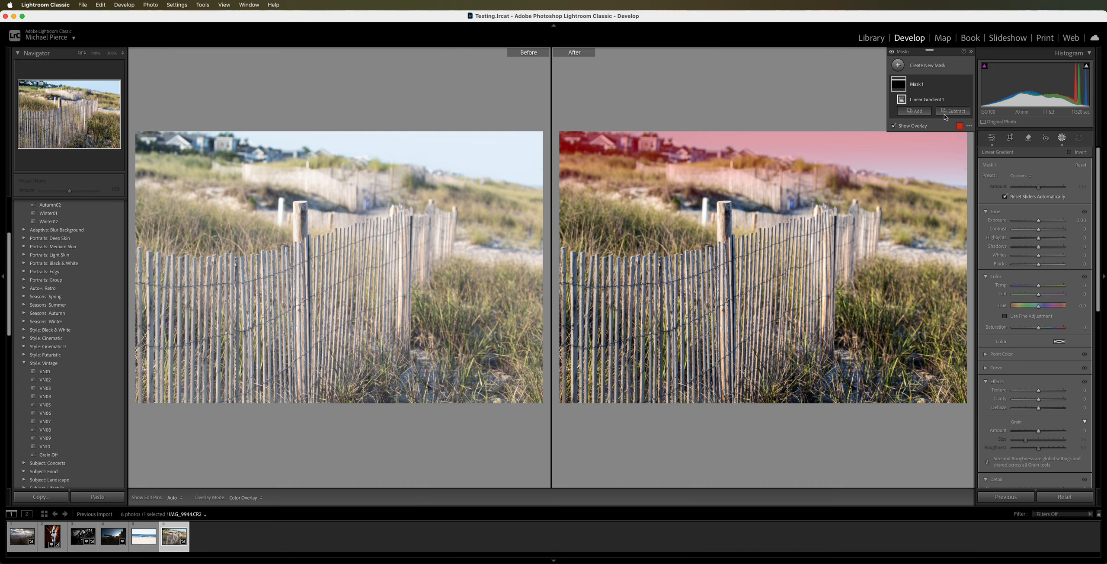
{"action": "left_click", "coordinate": [960, 84]}
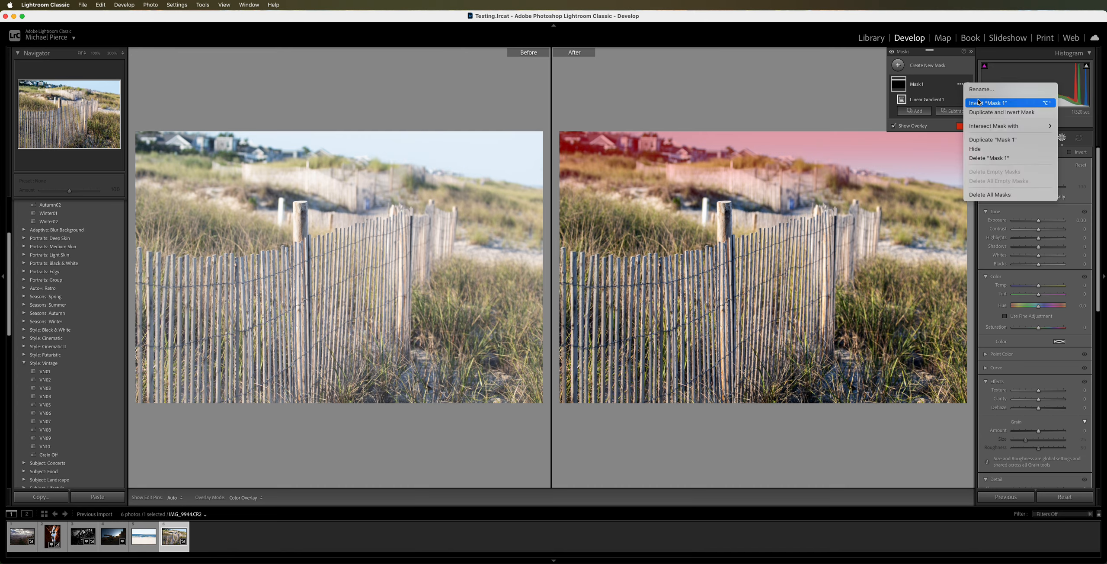
{"action": "left_click", "coordinate": [985, 158]}
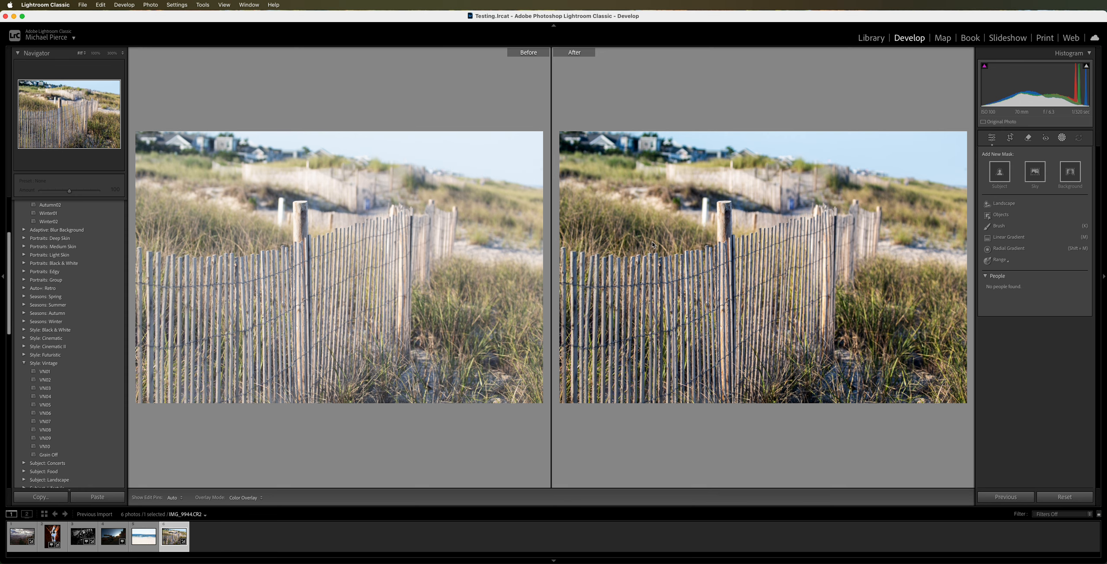
{"action": "key", "text": "y"}
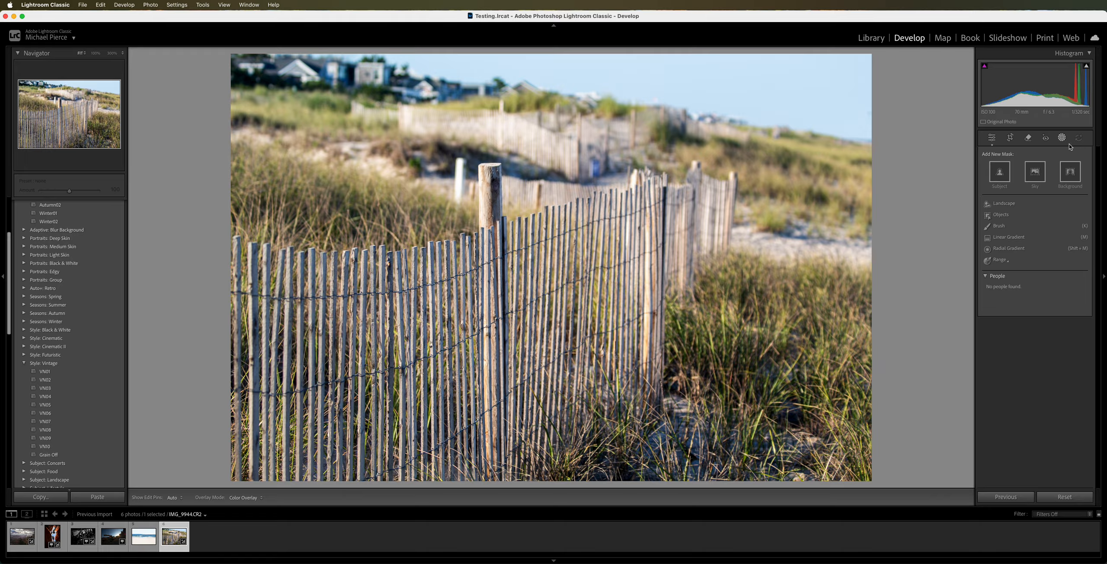
{"action": "left_click", "coordinate": [992, 137]}
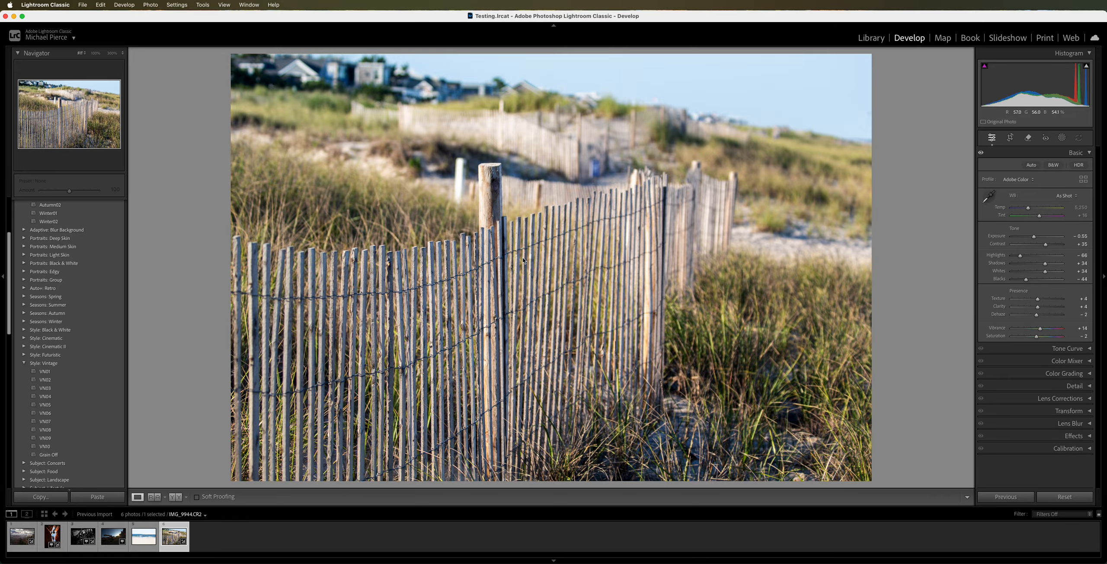
Export the fence photo as a JPEG with the custom name Photo edit 4 to the Photo Edits folder
{"action": "right_click", "coordinate": [587, 264]}
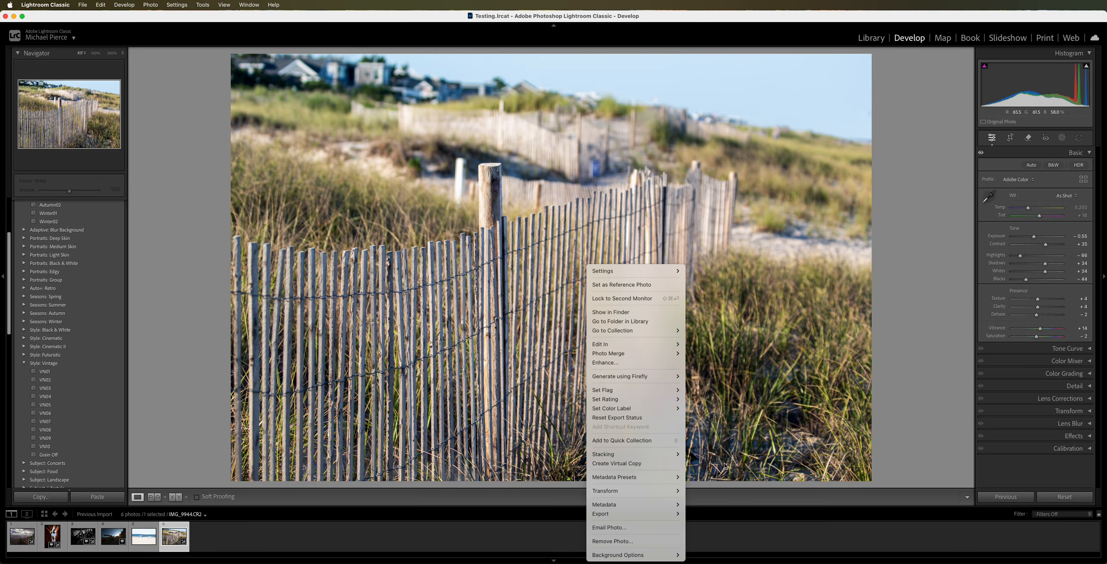
{"action": "mouse_move", "coordinate": [656, 518]}
{"action": "left_click", "coordinate": [701, 486]}
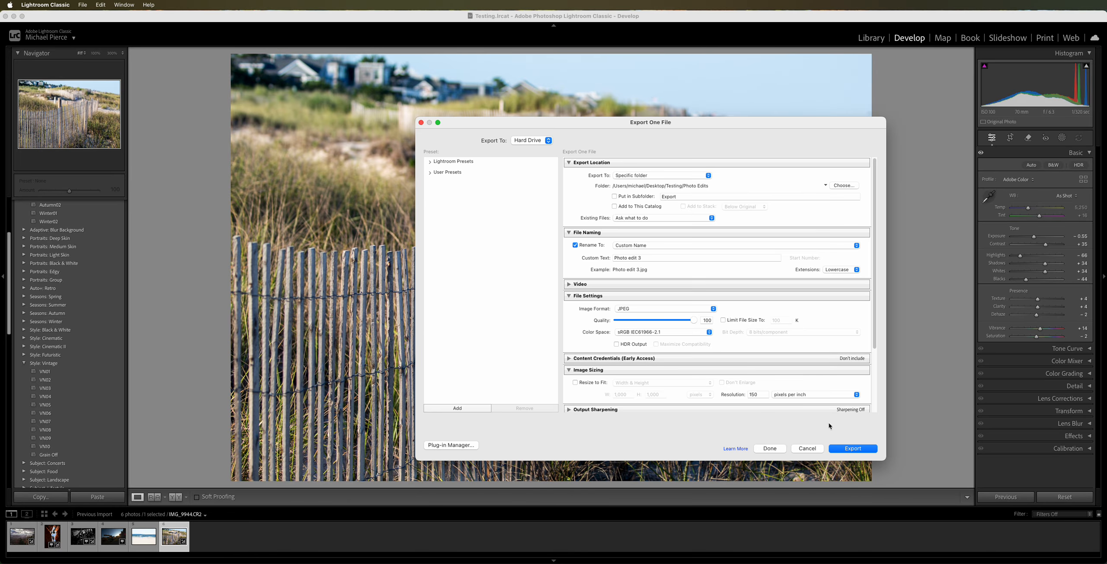
{"action": "left_click", "coordinate": [649, 259]}
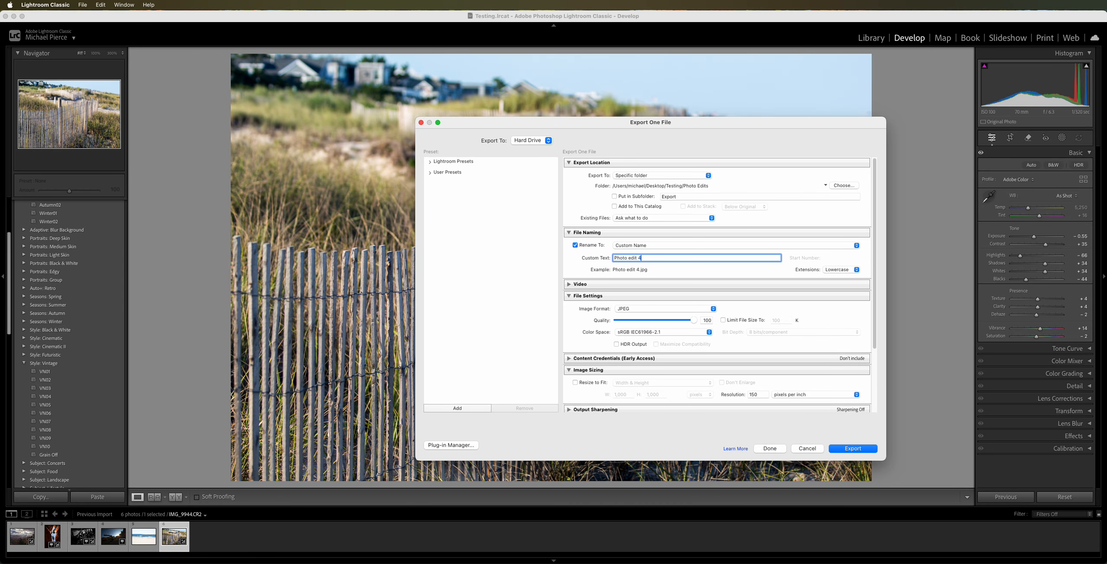
{"action": "left_click_drag", "start_coordinate": [663, 122], "coordinate": [602, 116]}
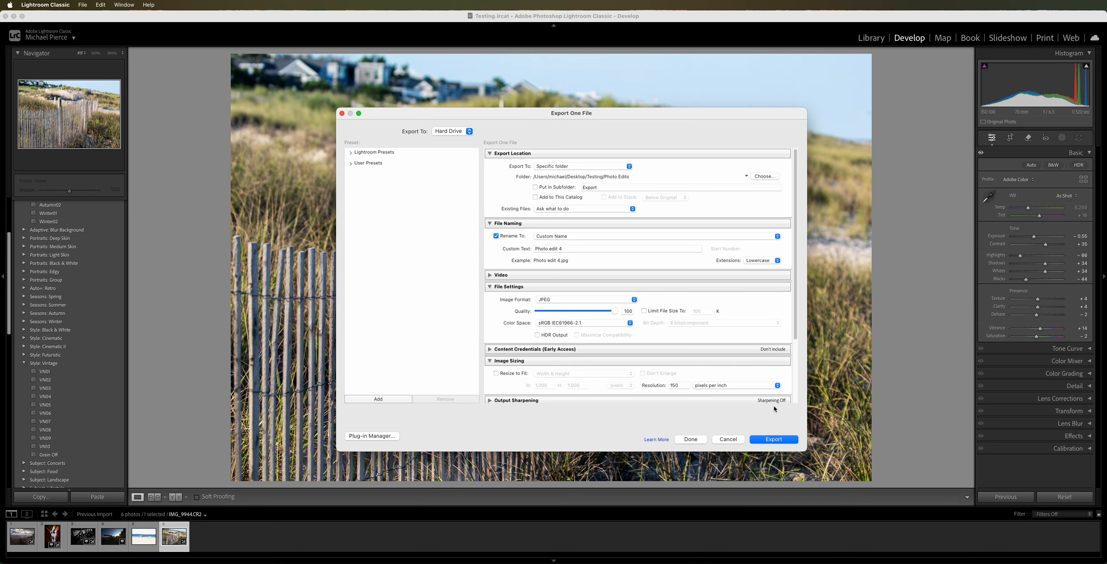
{"action": "left_click", "coordinate": [775, 439]}
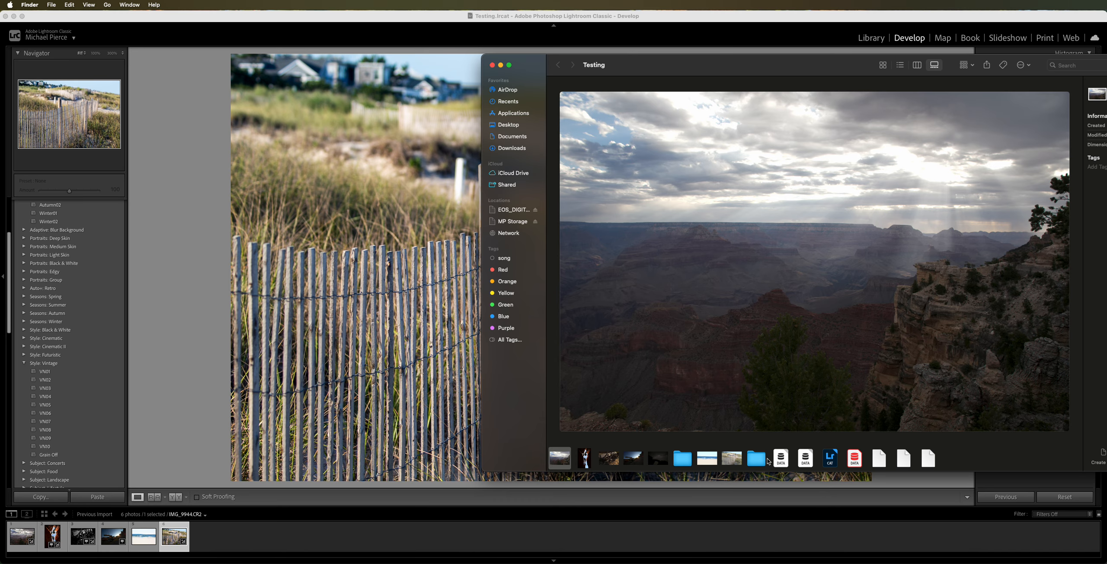
Preview the exported Photo edit 4.jpg in Finder's Photo Edits folder, close the folder and return to Lightroom Classic
{"action": "double_click", "coordinate": [765, 461]}
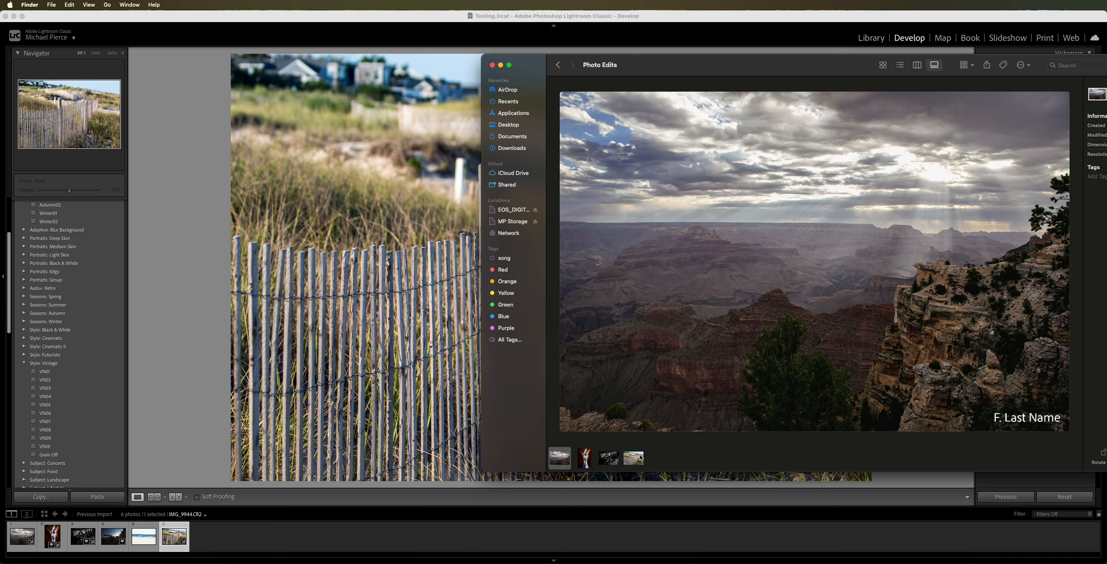
{"action": "left_click", "coordinate": [634, 458]}
{"action": "key", "text": "space"}
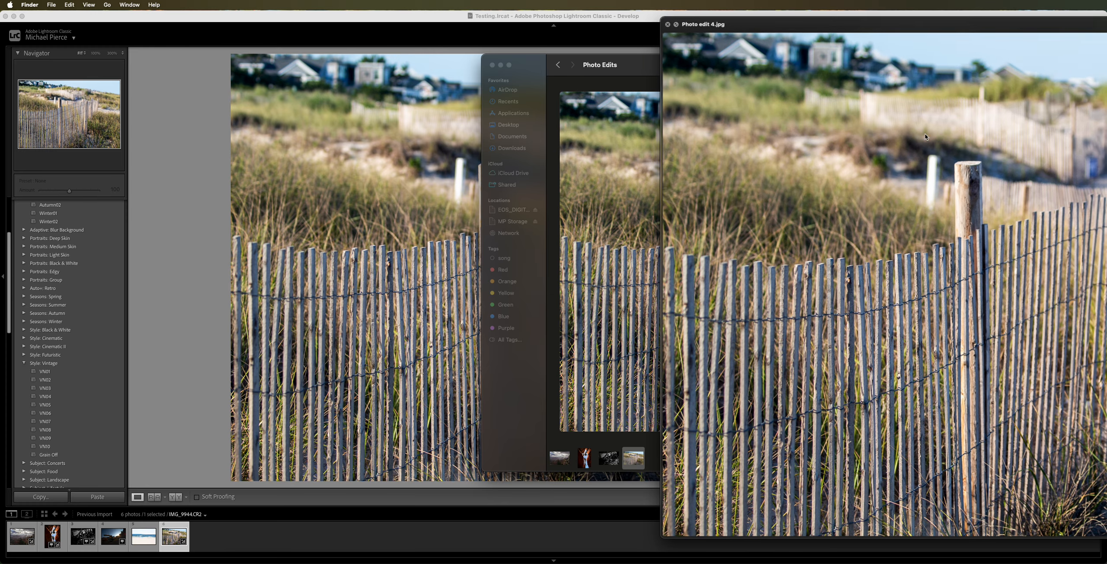
{"action": "left_click_drag", "start_coordinate": [916, 22], "coordinate": [467, 31]}
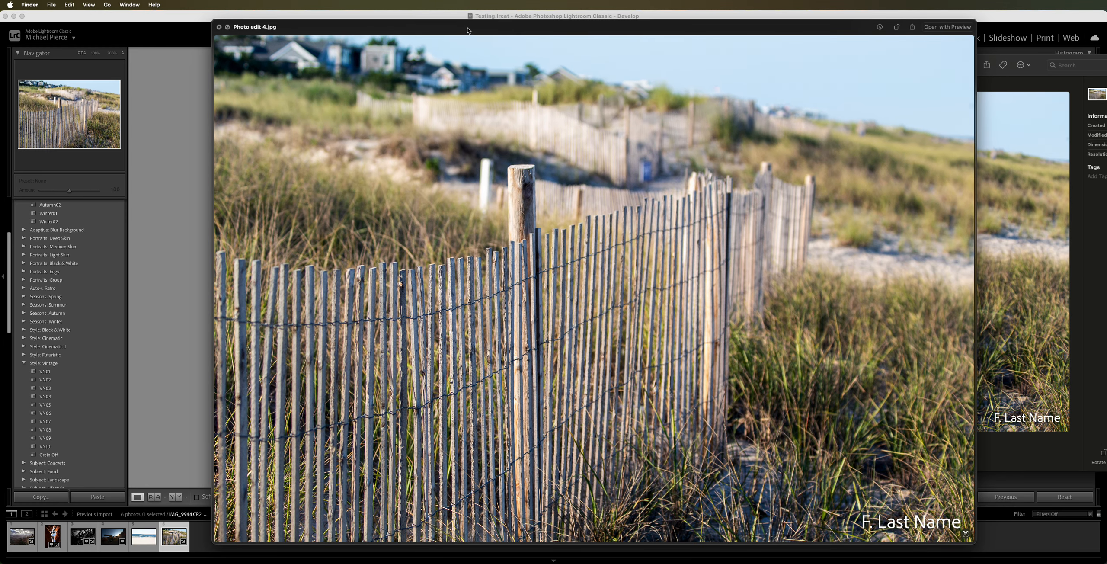
{"action": "key", "text": "space"}
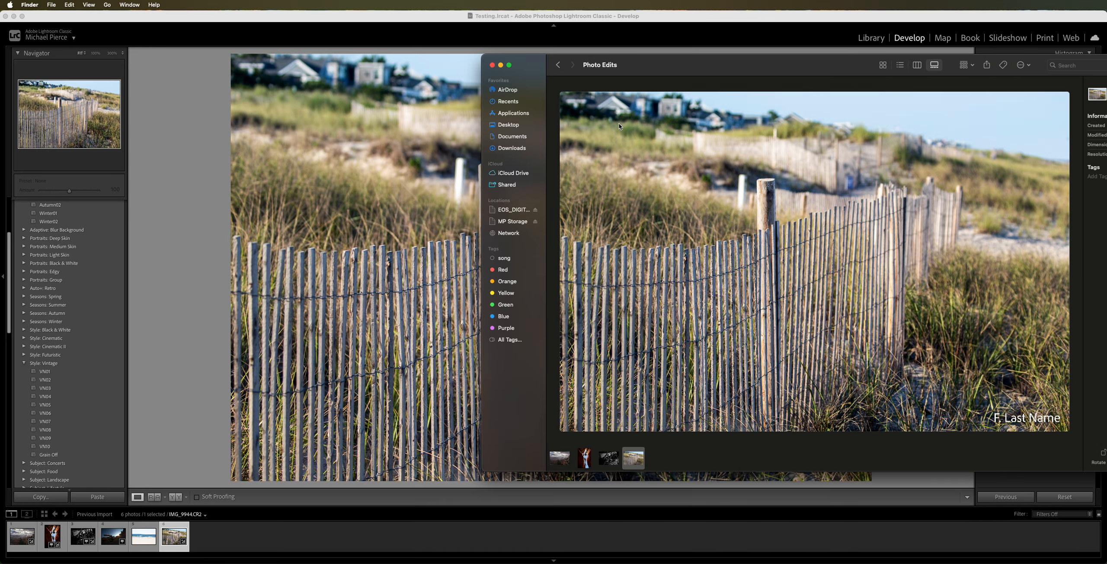
{"action": "left_click", "coordinate": [492, 65]}
{"action": "left_click", "coordinate": [193, 19]}
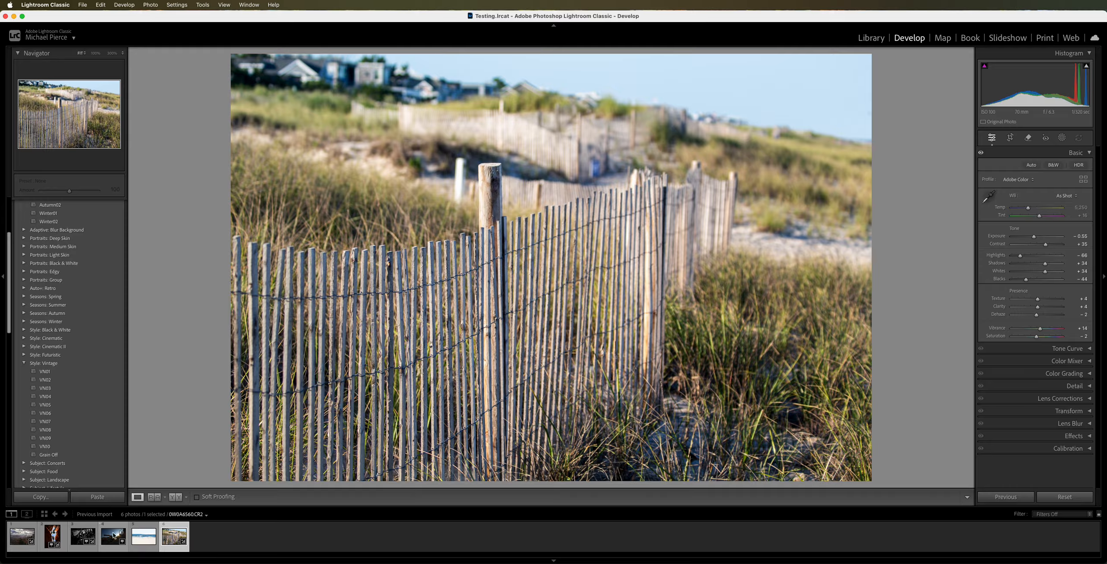
Apply automatic tone adjustments to the beach photo IMG_9933.CR2 and compare before and after
{"action": "left_click", "coordinate": [147, 533]}
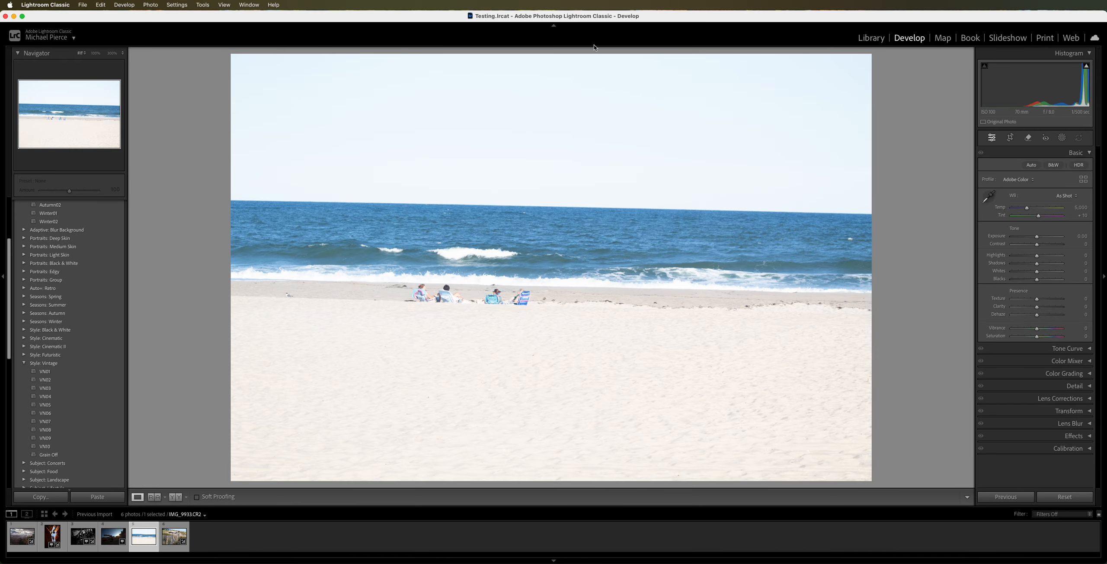
{"action": "left_click", "coordinate": [1031, 165]}
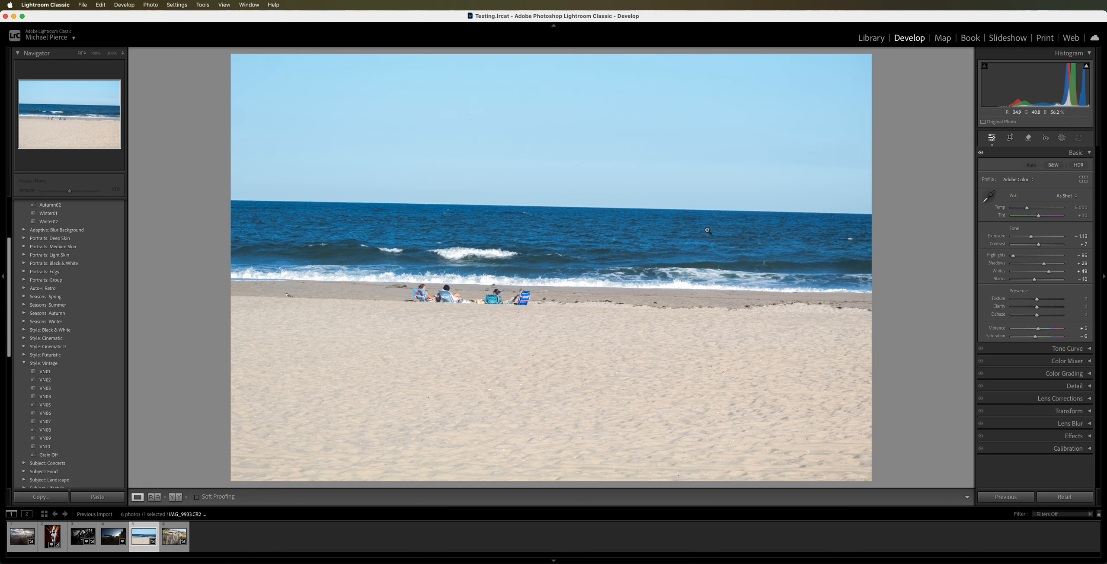
{"action": "key", "text": "y"}
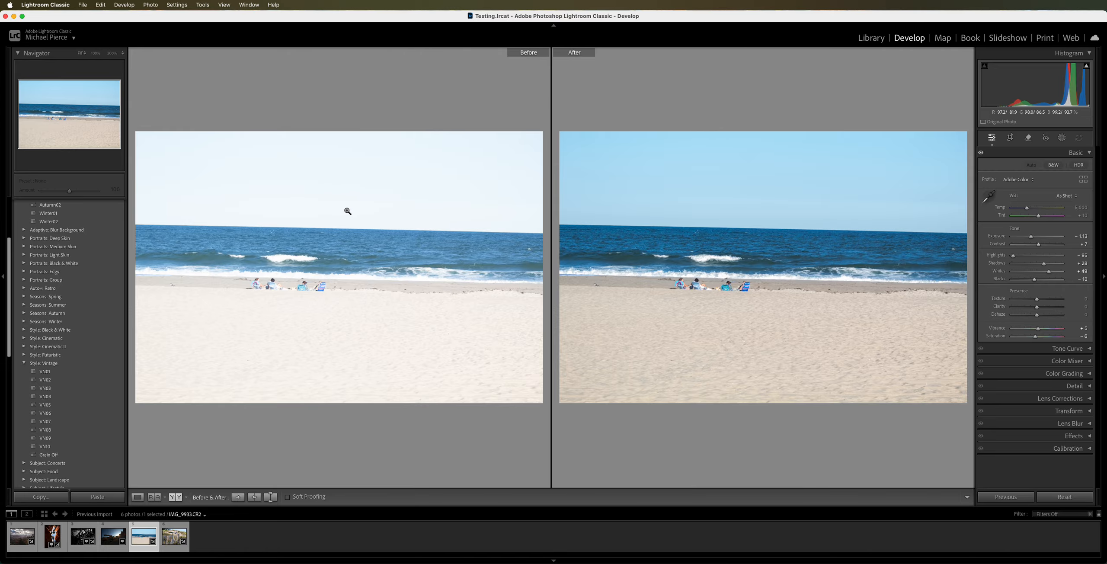
{"action": "key", "text": "y"}
{"action": "key", "text": "y"}
{"action": "key", "text": "y"}
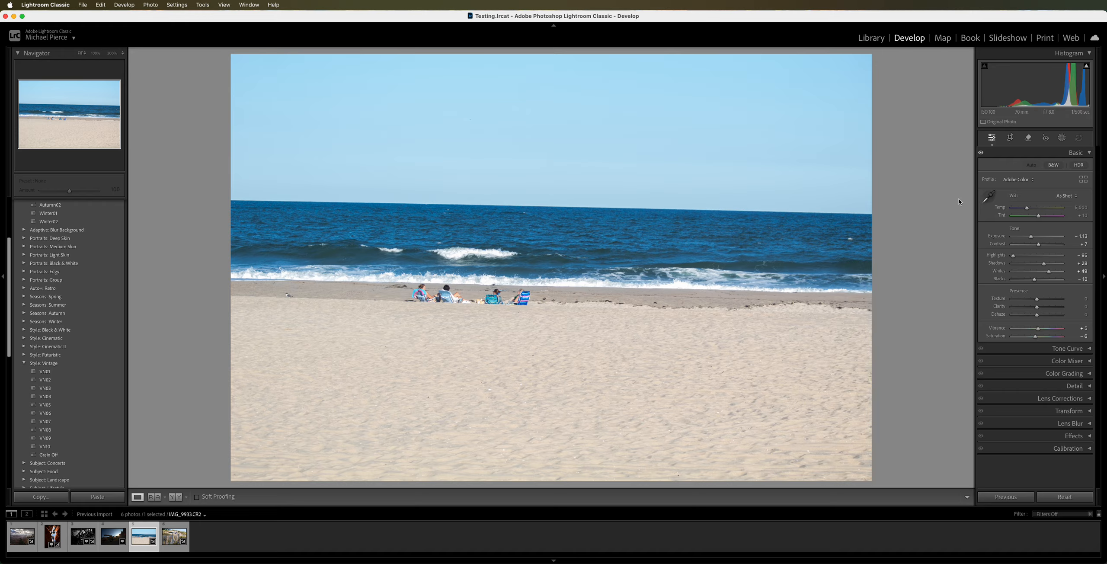
{"action": "left_click", "coordinate": [1029, 138]}
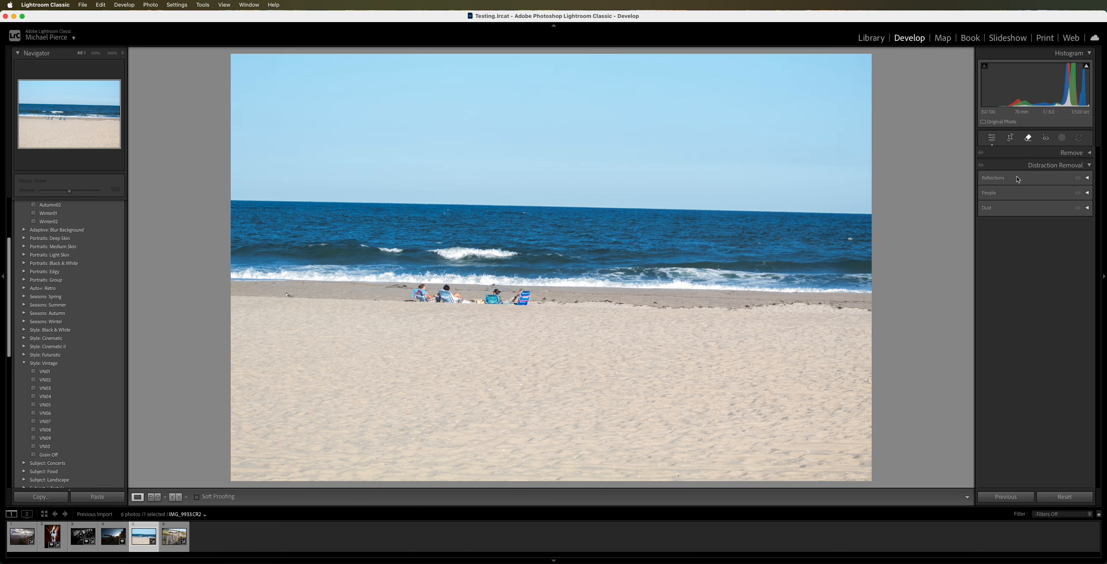
{"action": "left_click", "coordinate": [489, 301]}
{"action": "left_click", "coordinate": [489, 301]}
{"action": "left_click", "coordinate": [1029, 141]}
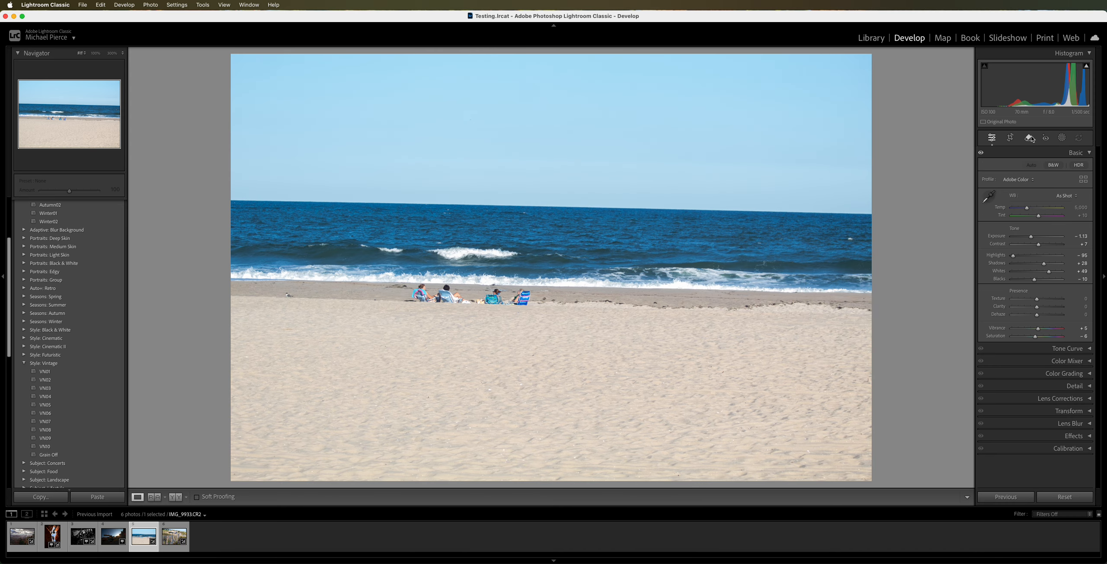
Paint a Remove brush selection over the two beachgoers and chairs nearest the right and remove them with generative AI
{"action": "left_click", "coordinate": [1028, 137]}
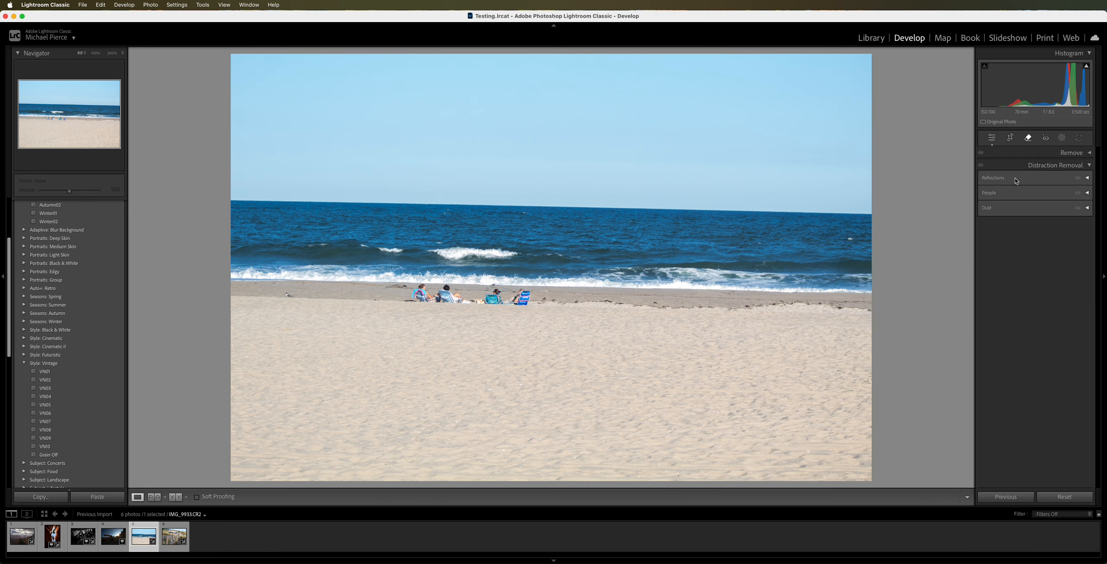
{"action": "left_click", "coordinate": [1047, 156]}
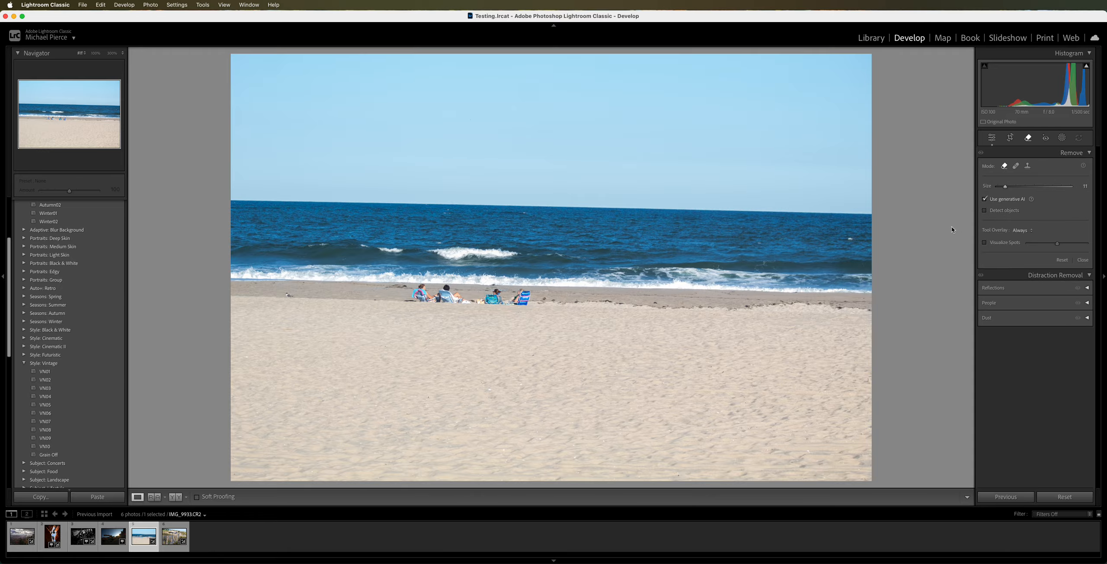
{"action": "left_click_drag", "start_coordinate": [484, 299], "coordinate": [522, 297]}
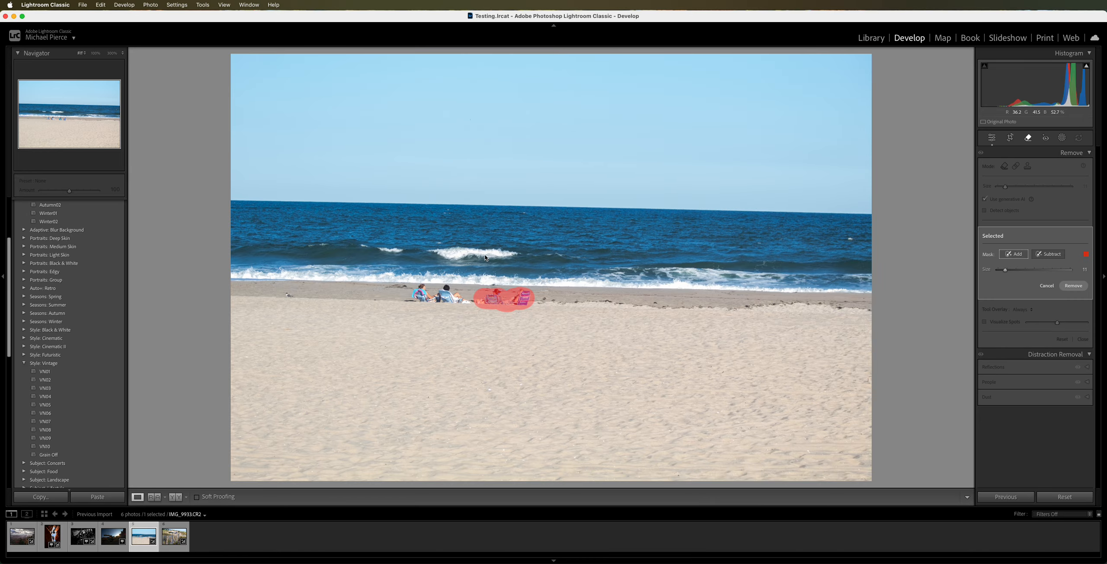
{"action": "key", "text": "bracketleft"}
{"action": "key", "text": "bracketleft"}
{"action": "key", "text": "bracketleft"}
{"action": "key", "text": "bracketleft"}
{"action": "left_click", "coordinate": [476, 298]}
{"action": "left_click", "coordinate": [1078, 288]}
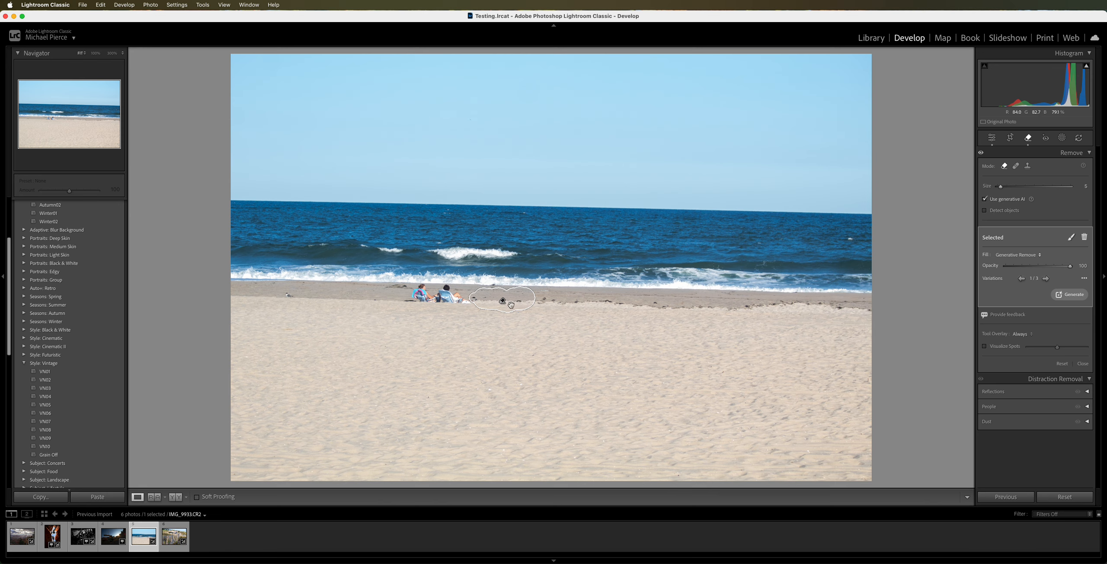
Review the generated variations of the removal, go back one from the last, and leave the Remove tool
{"action": "left_click", "coordinate": [1047, 279]}
{"action": "left_click", "coordinate": [1046, 279]}
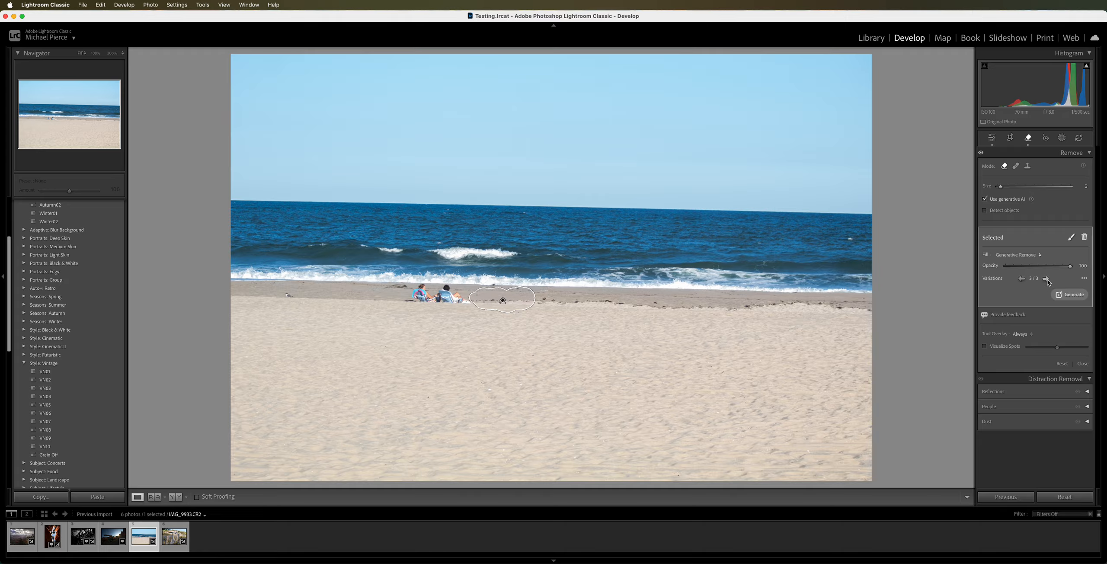
{"action": "left_click", "coordinate": [1024, 281]}
{"action": "left_click", "coordinate": [1028, 139]}
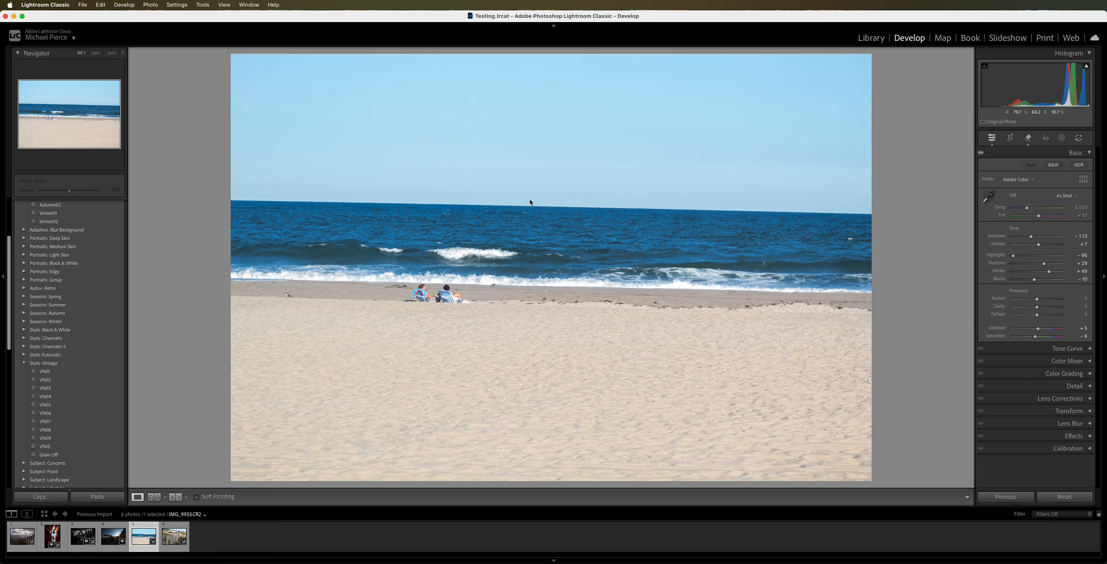
Straighten the tilted horizon by rotating the crop to an angle of about -1.16 and apply it
{"action": "left_click", "coordinate": [1010, 138]}
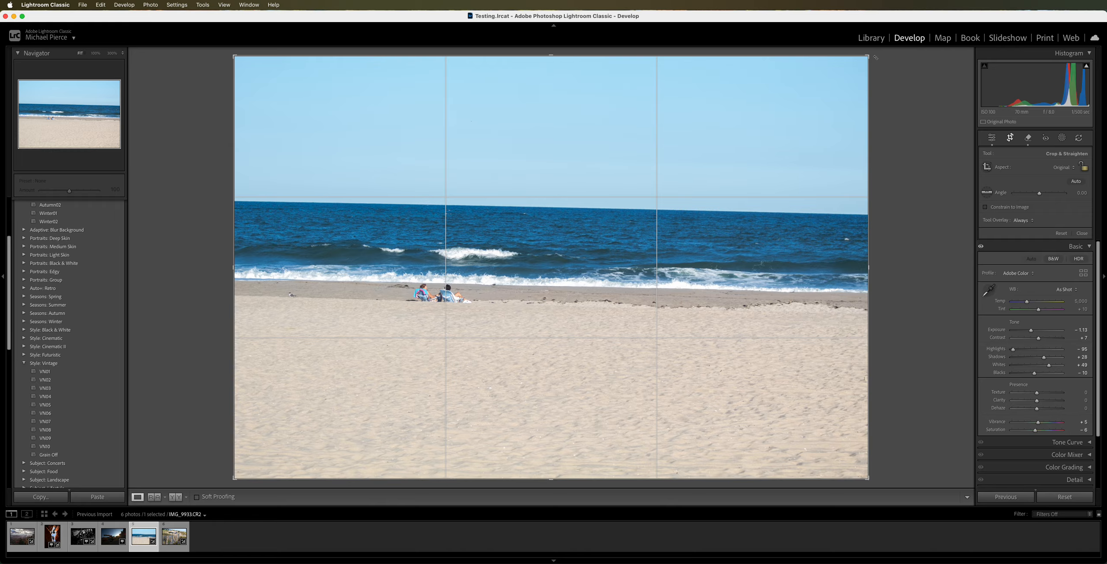
{"action": "left_click_drag", "start_coordinate": [874, 267], "coordinate": [878, 257]}
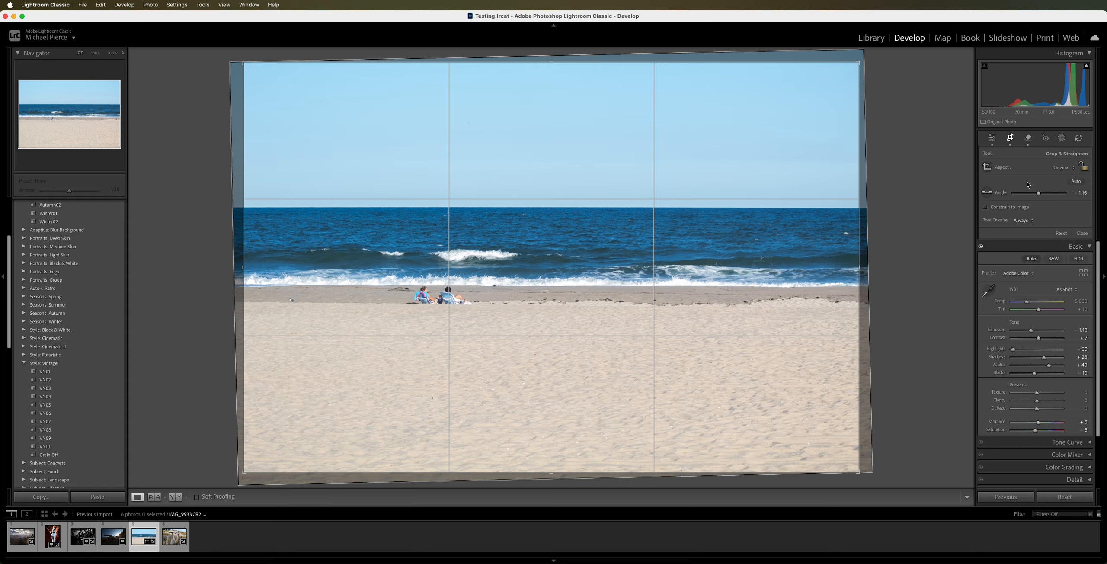
{"action": "key", "text": "Return"}
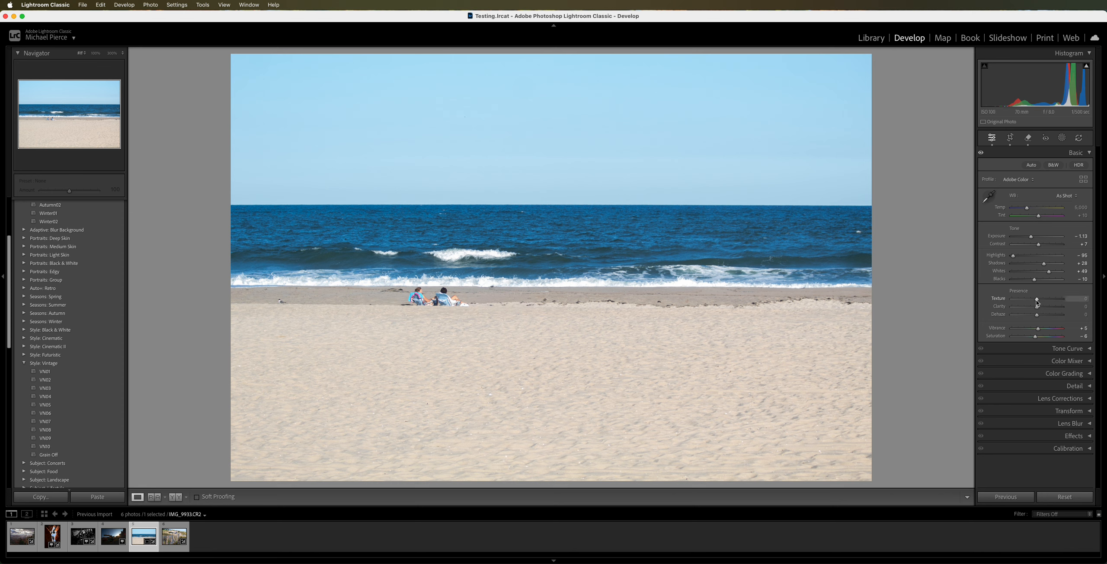
Set the beach photo's Texture to +9 and Clarity to +1
{"action": "mouse_move", "coordinate": [1038, 302]}
{"action": "left_mouse_down"}
{"action": "mouse_move", "coordinate": [1047, 301]}
{"action": "mouse_move", "coordinate": [1035, 302]}
{"action": "left_mouse_up"}
{"action": "left_click_drag", "start_coordinate": [1042, 301], "coordinate": [1042, 310]}
{"action": "left_click_drag", "start_coordinate": [1040, 301], "coordinate": [1039, 309]}
Open the beach photo in Adobe Photoshop 2026 with the Open Anyway option and fit the Photoshop window to the screen
{"action": "right_click", "coordinate": [603, 146]}
{"action": "mouse_move", "coordinate": [607, 147]}
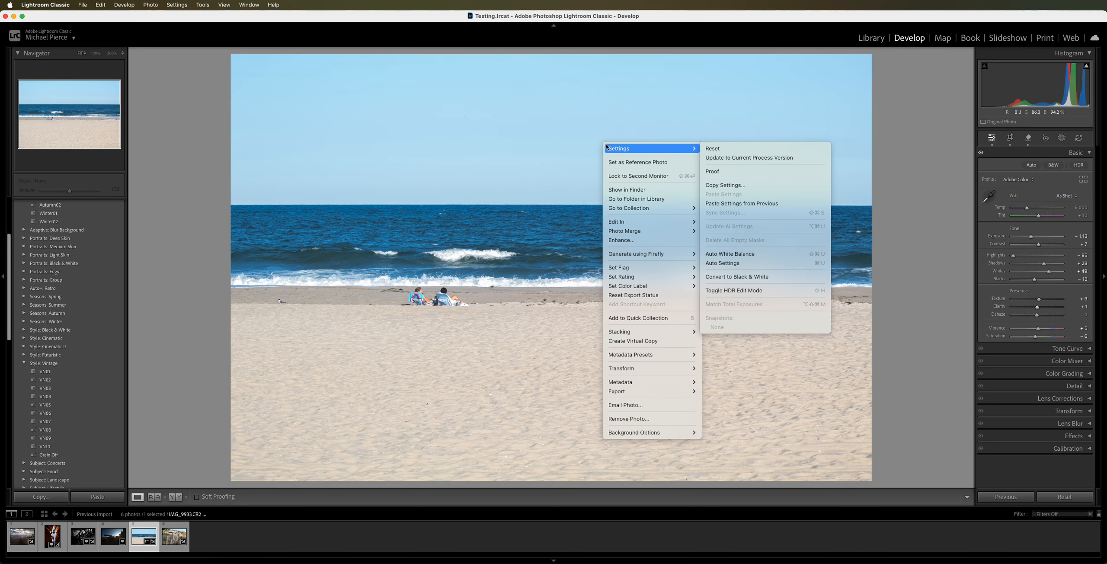
{"action": "mouse_move", "coordinate": [640, 221]}
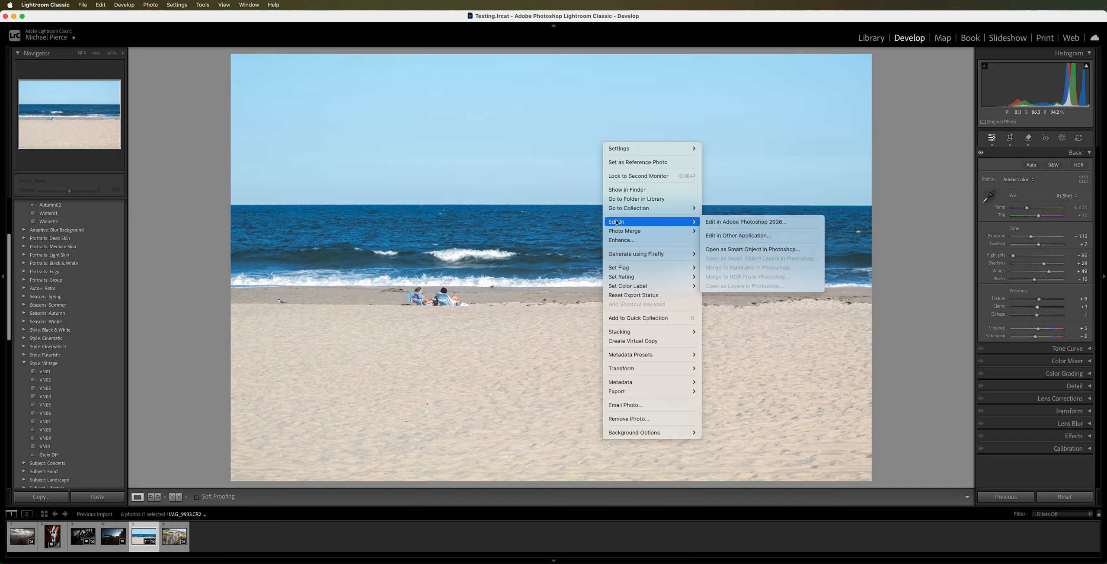
{"action": "left_click", "coordinate": [739, 222]}
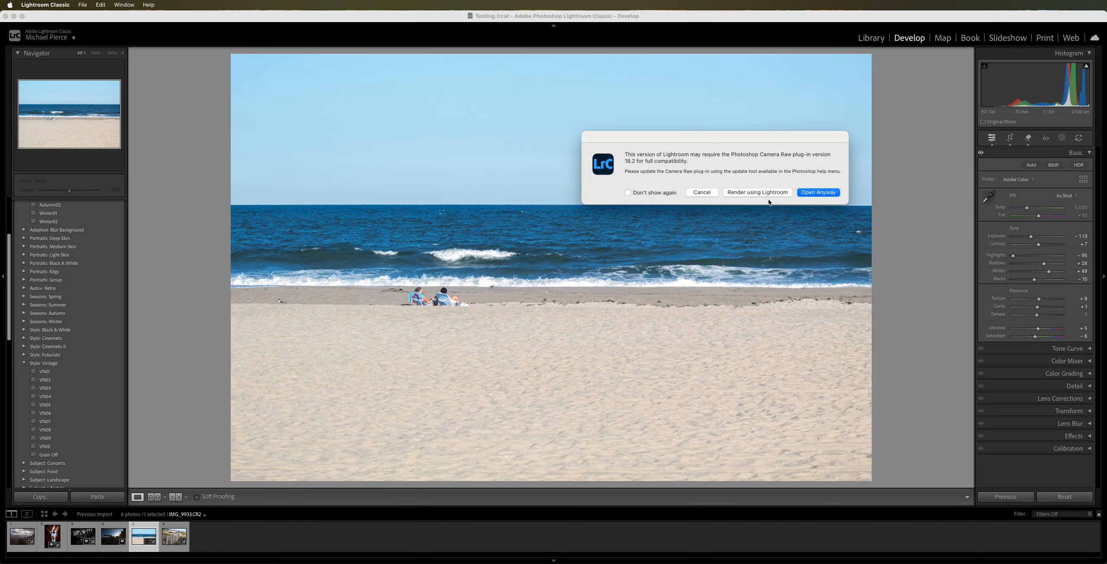
{"action": "left_click", "coordinate": [818, 192]}
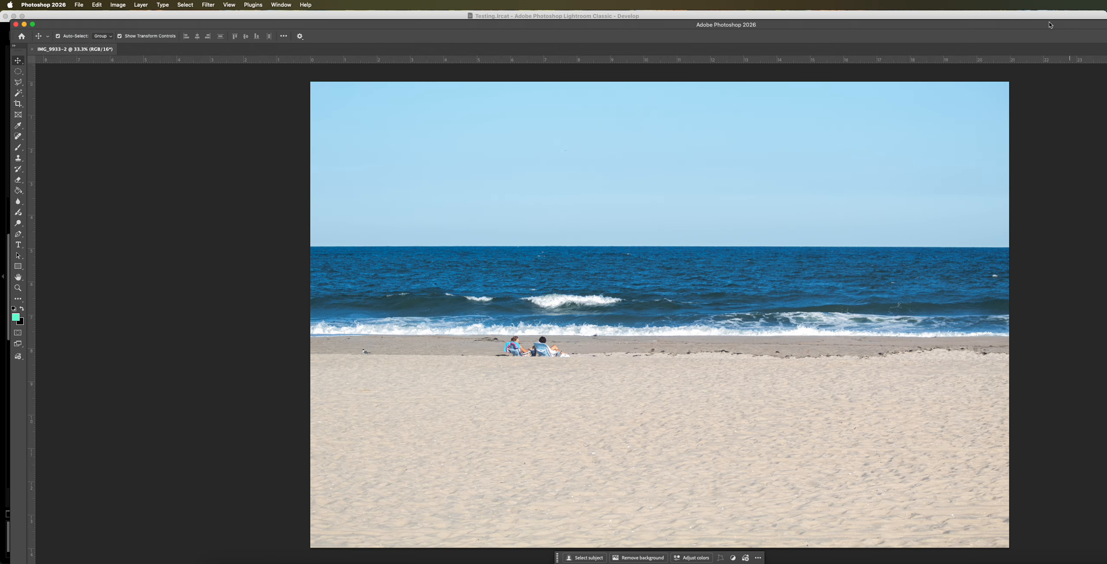
{"action": "left_click_drag", "start_coordinate": [1018, 24], "coordinate": [1006, 6]}
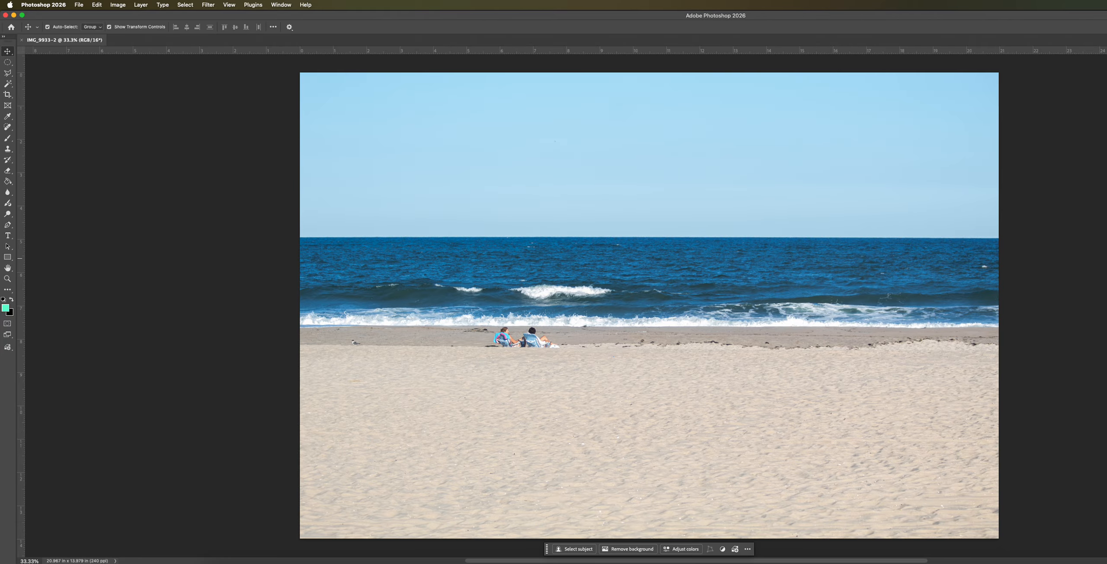
{"action": "mouse_move", "coordinate": [1106, 563]}
{"action": "left_mouse_down"}
{"action": "mouse_move", "coordinate": [1106, 539]}
{"action": "mouse_move", "coordinate": [1106, 563]}
{"action": "mouse_move", "coordinate": [1075, 550]}
{"action": "mouse_move", "coordinate": [1106, 557]}
{"action": "left_mouse_up"}
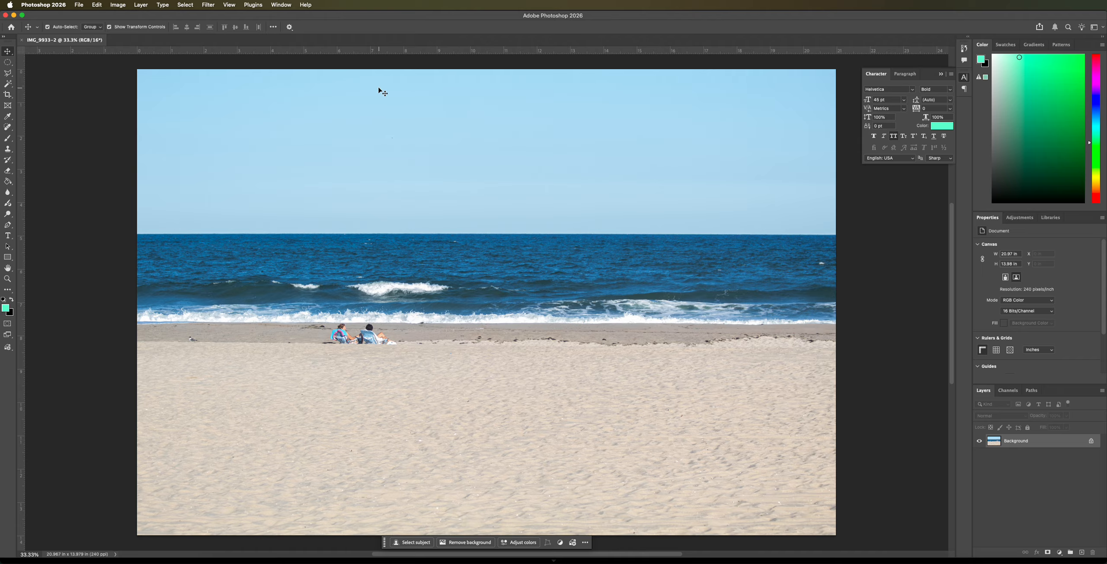
Start Sky Replacement on the beach photo and move its dialog off the image
{"action": "left_click", "coordinate": [97, 5]}
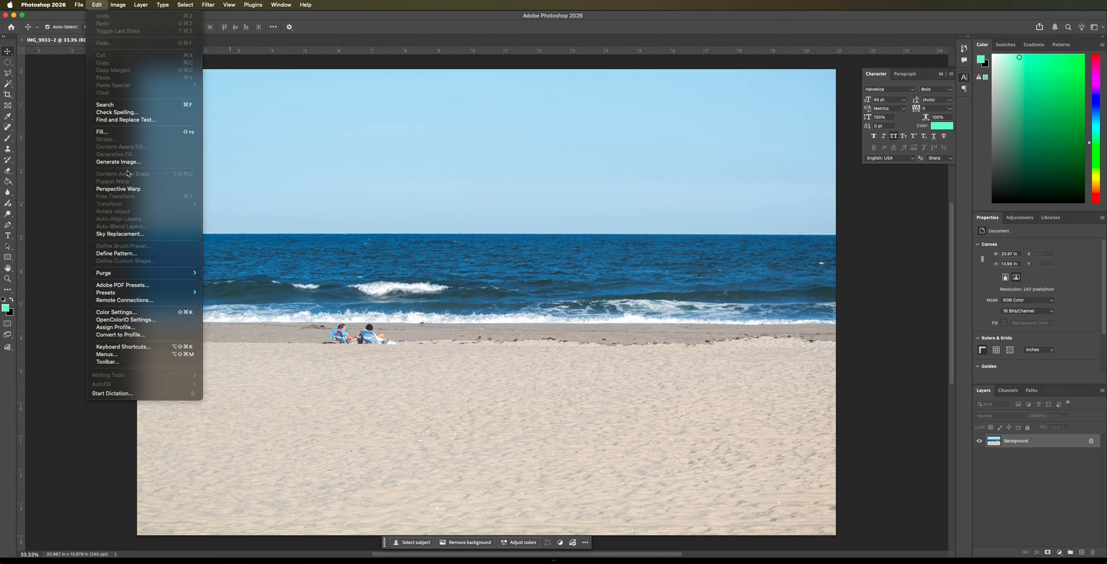
{"action": "left_click", "coordinate": [121, 240]}
{"action": "left_click_drag", "start_coordinate": [1070, 175], "coordinate": [850, 182]}
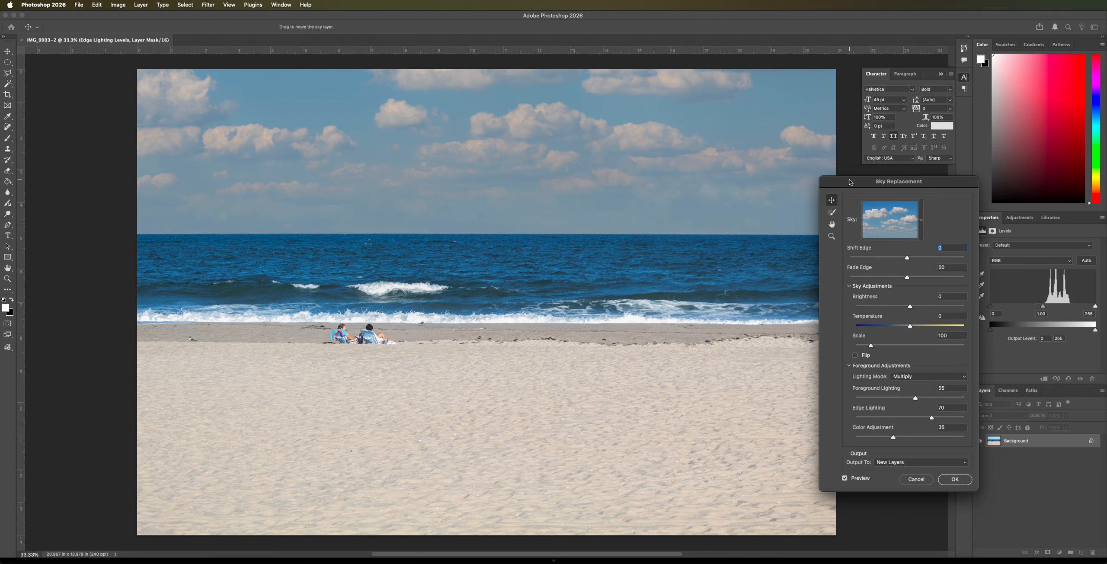
Try the cloudless blue gradient from the Blue Skies presets as the replacement sky
{"action": "left_click", "coordinate": [921, 218]}
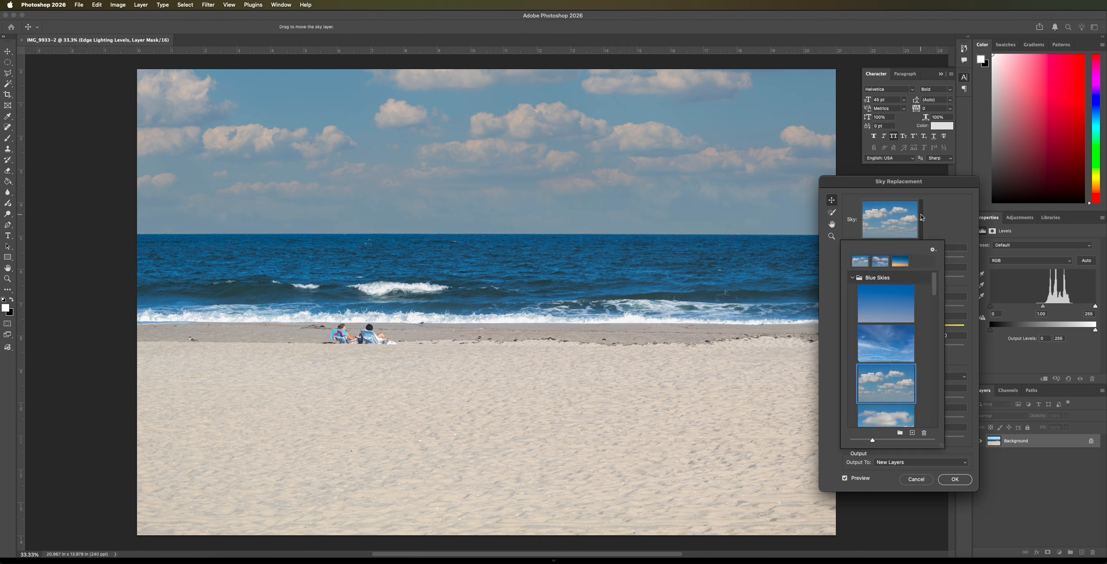
{"action": "left_click", "coordinate": [903, 299]}
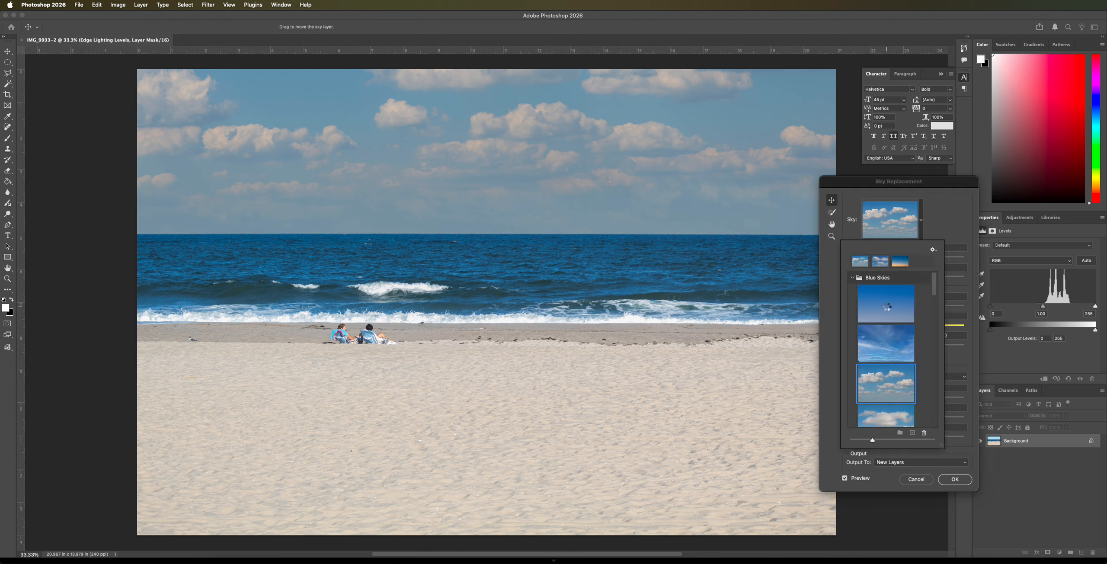
{"action": "left_click", "coordinate": [921, 221]}
{"action": "left_click", "coordinate": [921, 223]}
{"action": "scroll", "coordinate": [892, 320], "scroll_direction": "down", "scroll_amount": 3}
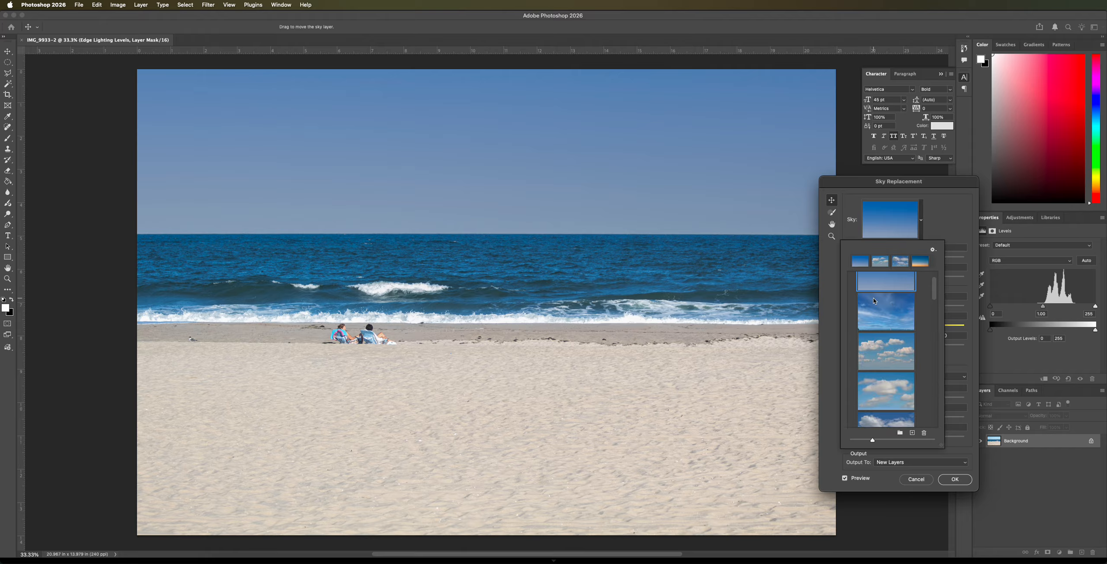
{"action": "scroll", "coordinate": [892, 320], "scroll_direction": "up", "scroll_amount": 3}
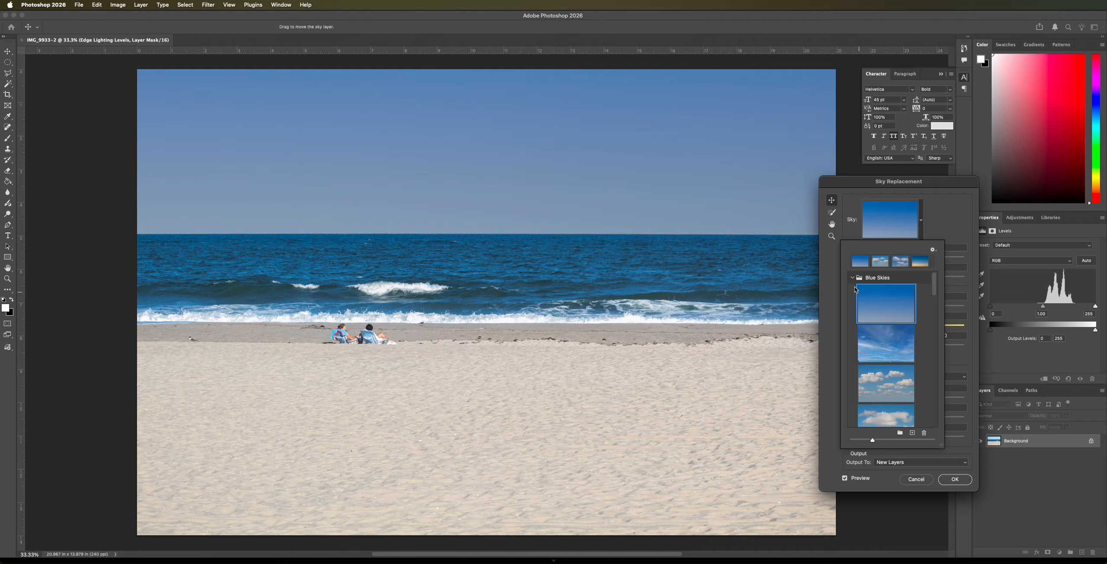
Try the wispy-cloud sky and the three puffy-cloud skies from the Blue Skies presets in turn
{"action": "left_click", "coordinate": [904, 333]}
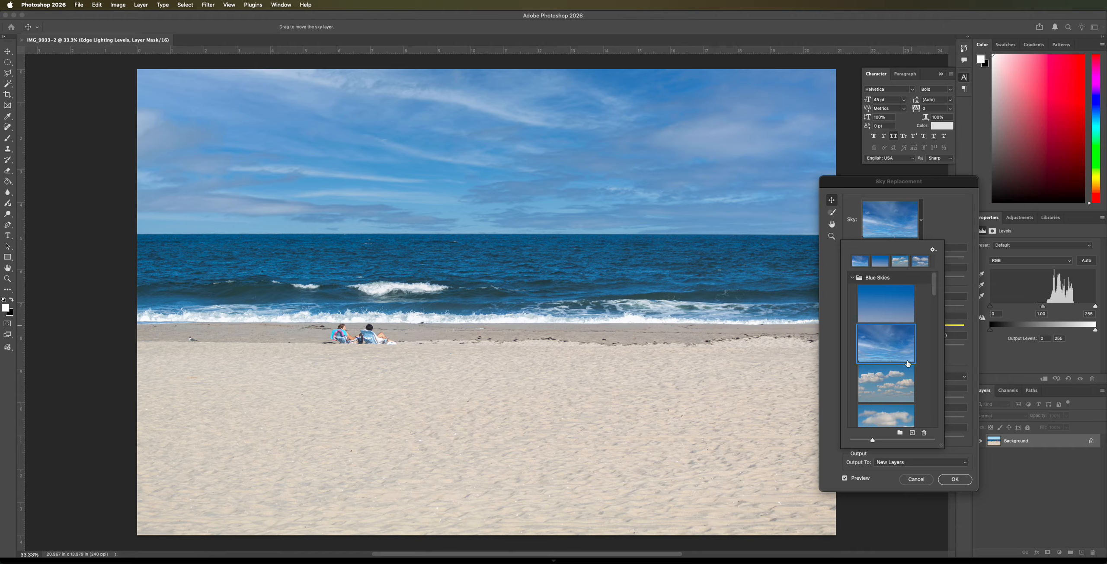
{"action": "scroll", "coordinate": [888, 391], "scroll_direction": "down", "scroll_amount": 2}
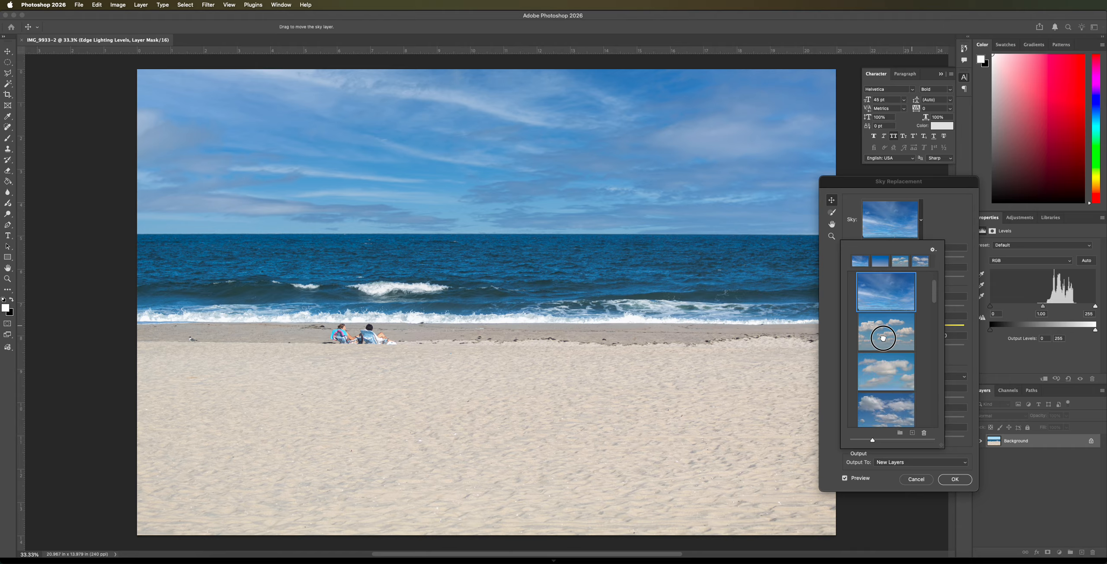
{"action": "left_click", "coordinate": [884, 338]}
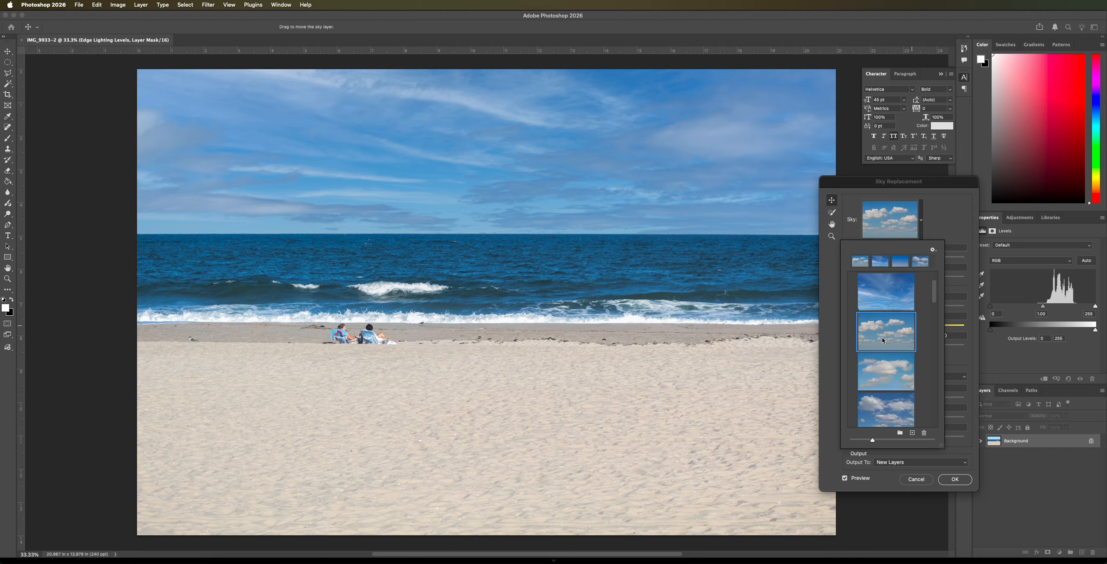
{"action": "left_click", "coordinate": [890, 371]}
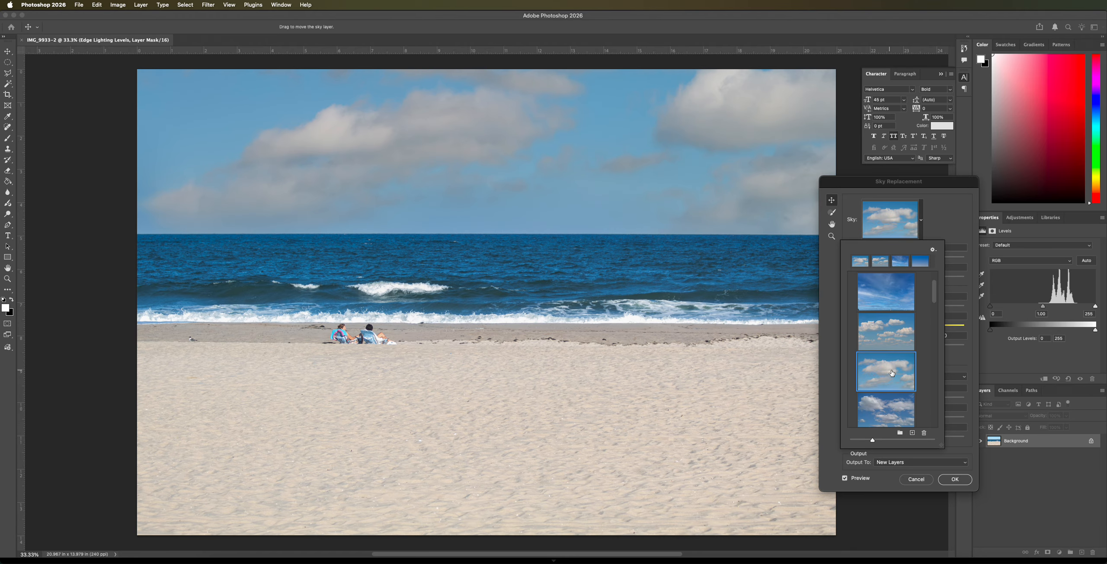
{"action": "left_click", "coordinate": [897, 411]}
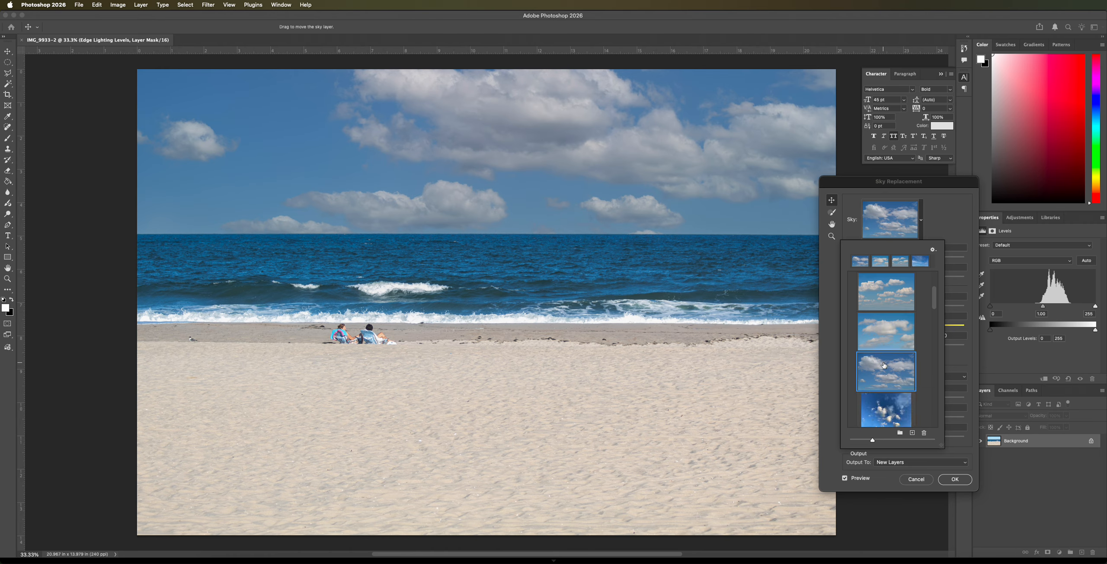
Try the grey storm-cloud sky from the Spectacular presets as the replacement sky
{"action": "scroll", "coordinate": [886, 389], "scroll_direction": "down", "scroll_amount": 1}
{"action": "scroll", "coordinate": [883, 402], "scroll_direction": "down", "scroll_amount": 2}
{"action": "scroll", "coordinate": [882, 409], "scroll_direction": "down", "scroll_amount": 4}
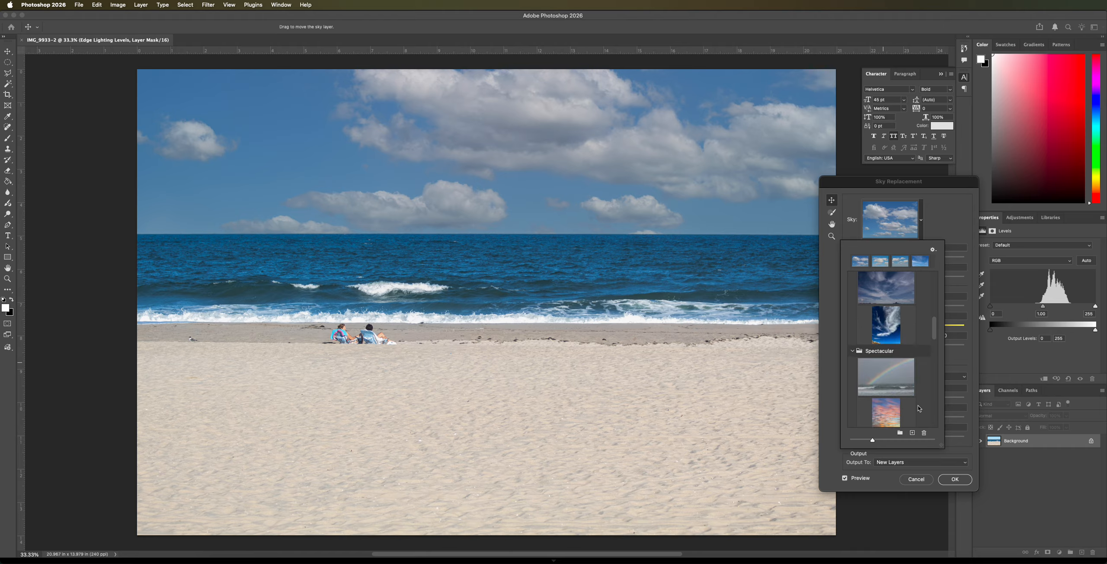
{"action": "scroll", "coordinate": [904, 405], "scroll_direction": "down", "scroll_amount": 2}
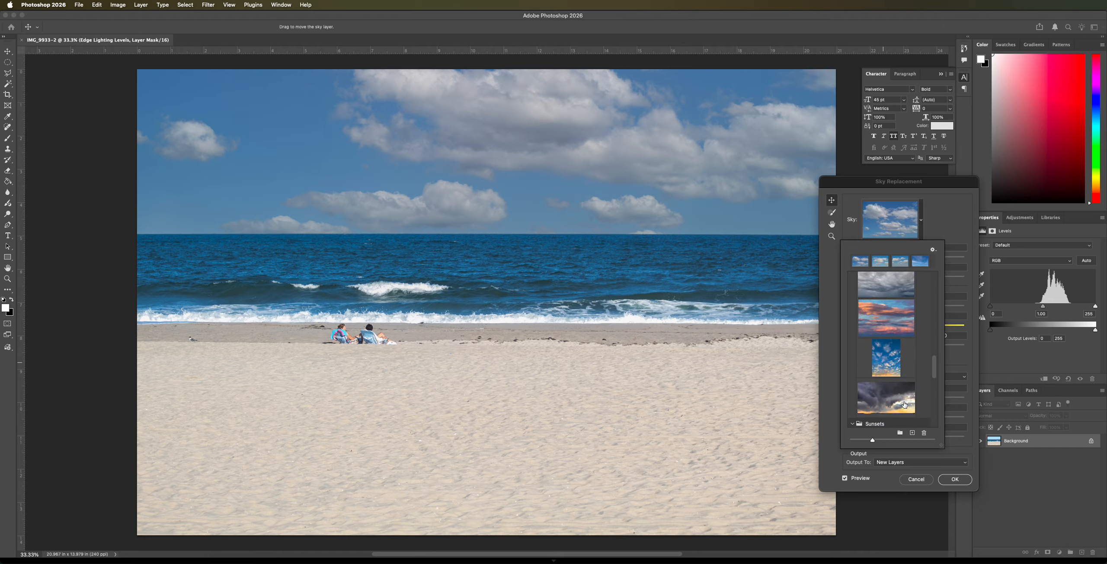
{"action": "left_click", "coordinate": [884, 315]}
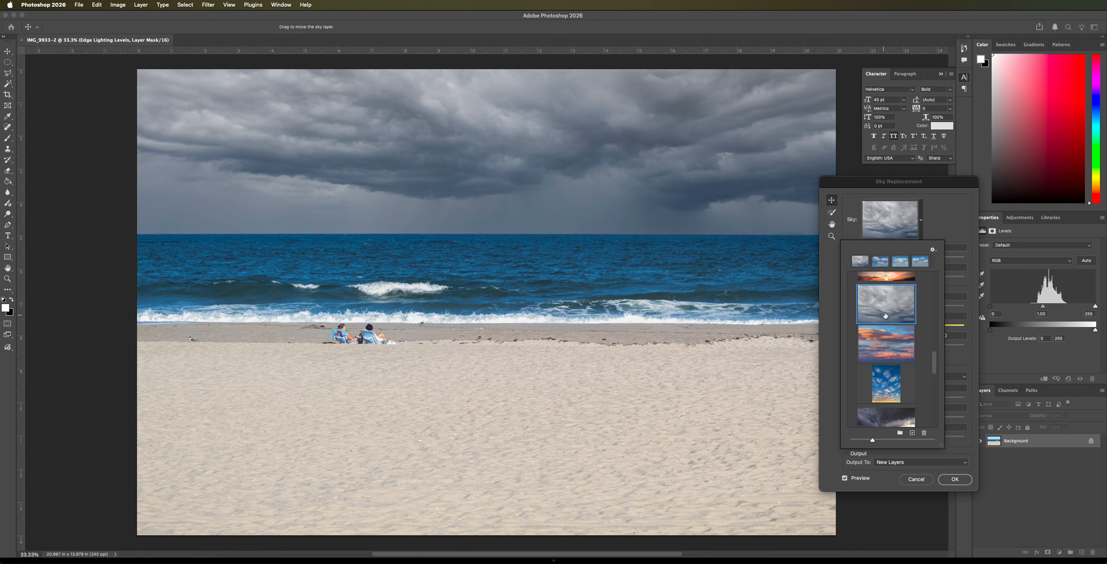
Try the pink-and-orange sunset sky below the rainbow in the Spectacular presets as the replacement sky
{"action": "scroll", "coordinate": [882, 403], "scroll_direction": "up", "scroll_amount": 3}
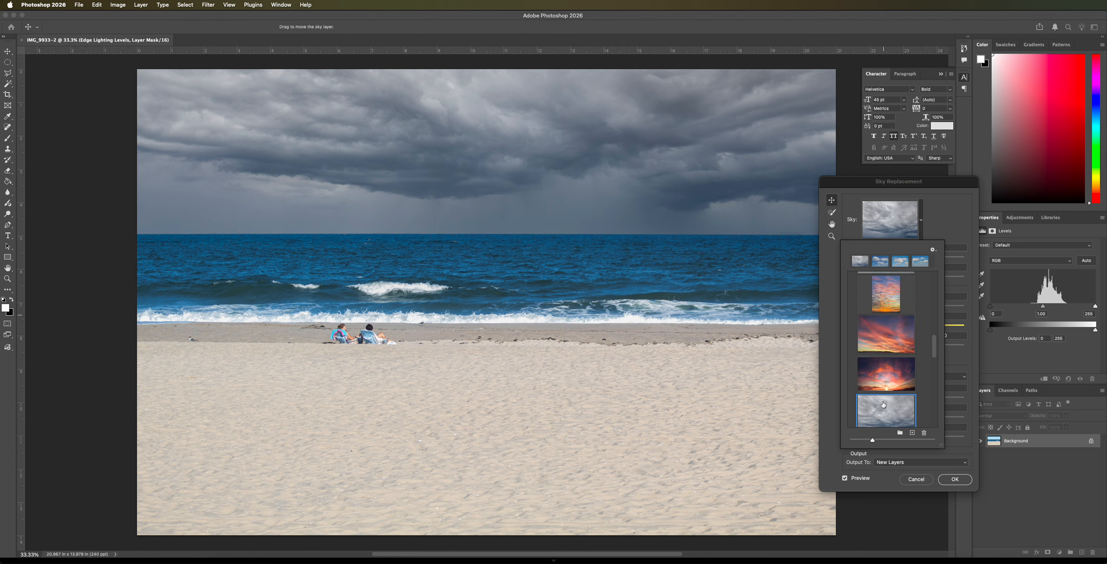
{"action": "scroll", "coordinate": [883, 405], "scroll_direction": "up", "scroll_amount": 3}
{"action": "scroll", "coordinate": [884, 405], "scroll_direction": "down", "scroll_amount": 1}
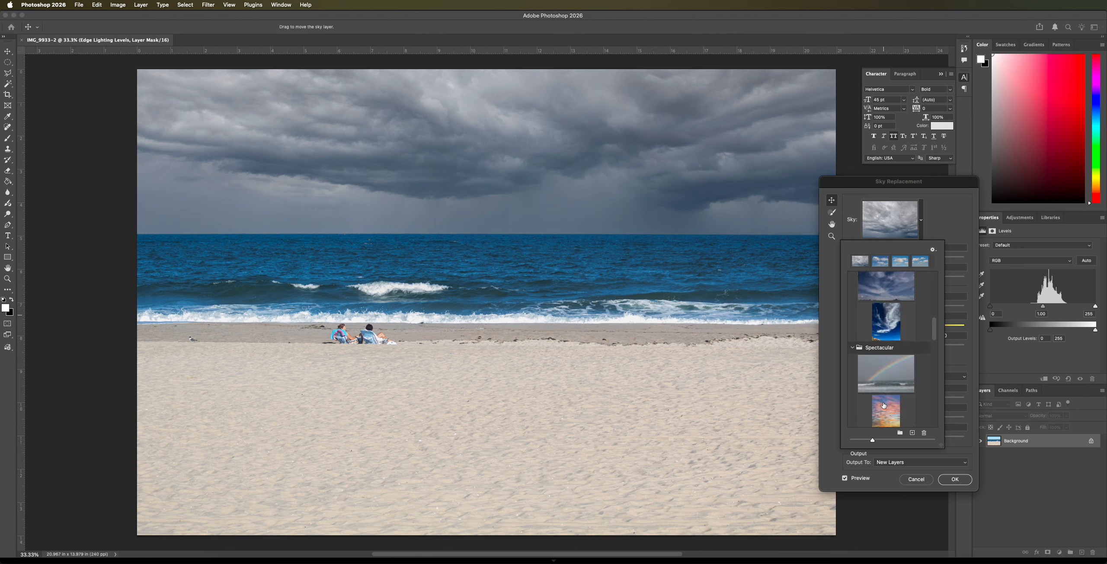
{"action": "left_click", "coordinate": [892, 410]}
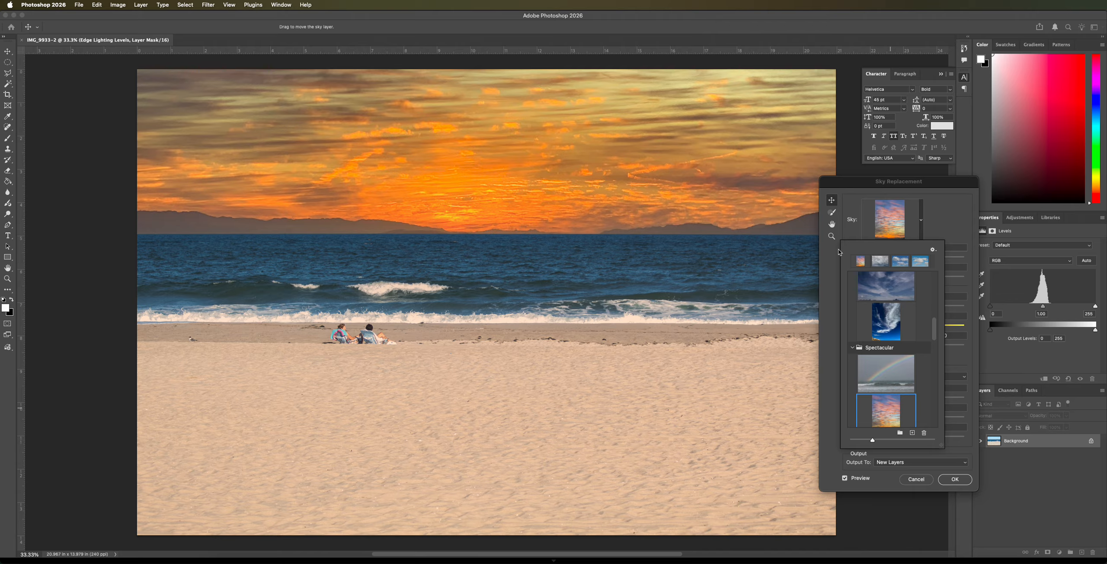
Try the wispy-cloud sky and the first two puffy-cloud skies from the Blue Skies presets in turn
{"action": "scroll", "coordinate": [903, 341], "scroll_direction": "up", "scroll_amount": 5}
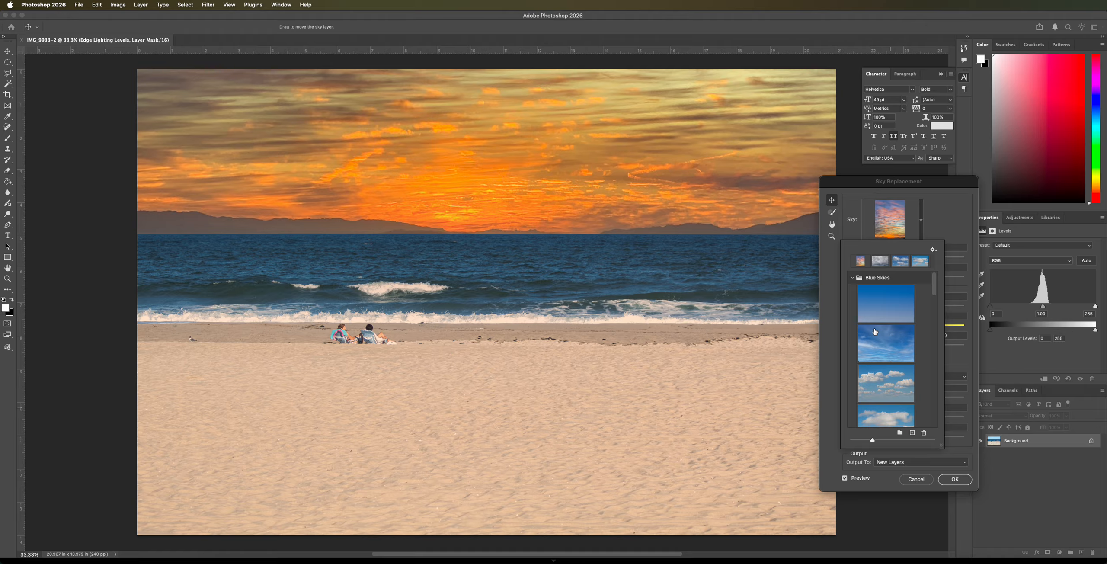
{"action": "left_click", "coordinate": [892, 352]}
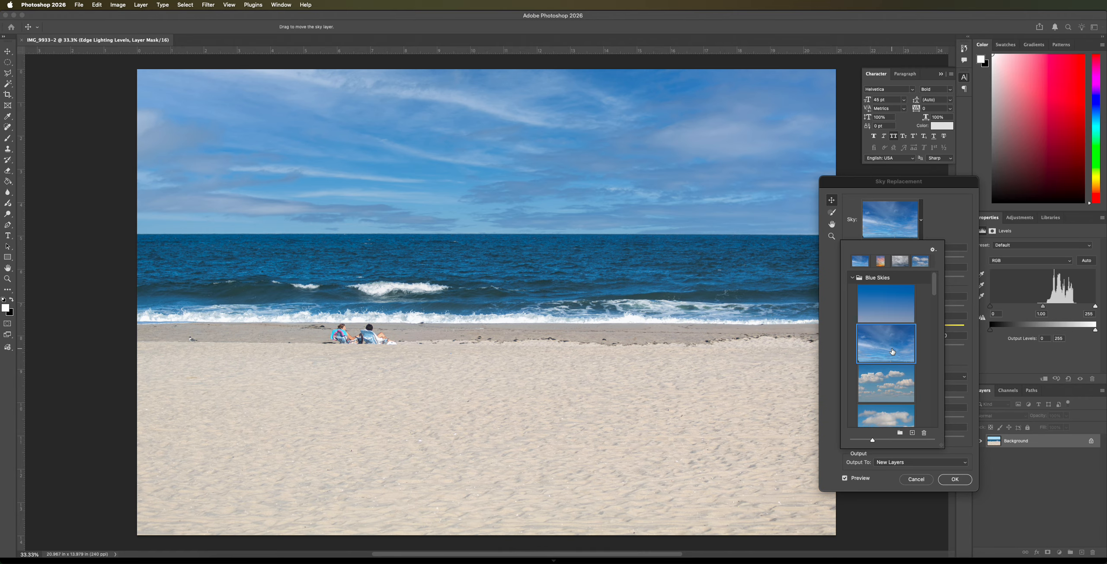
{"action": "left_click", "coordinate": [889, 392]}
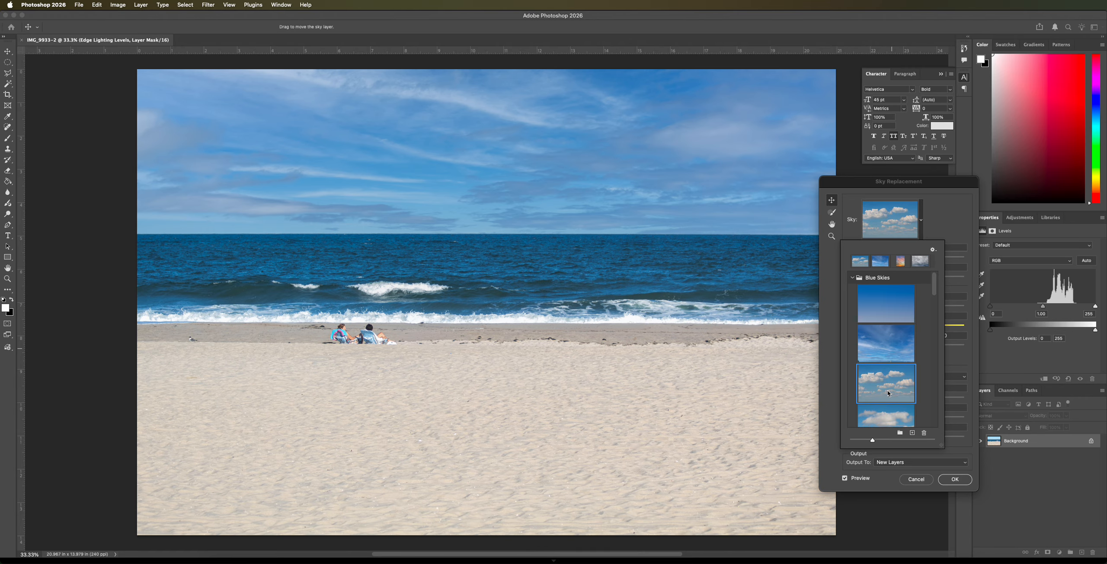
{"action": "left_click", "coordinate": [887, 413]}
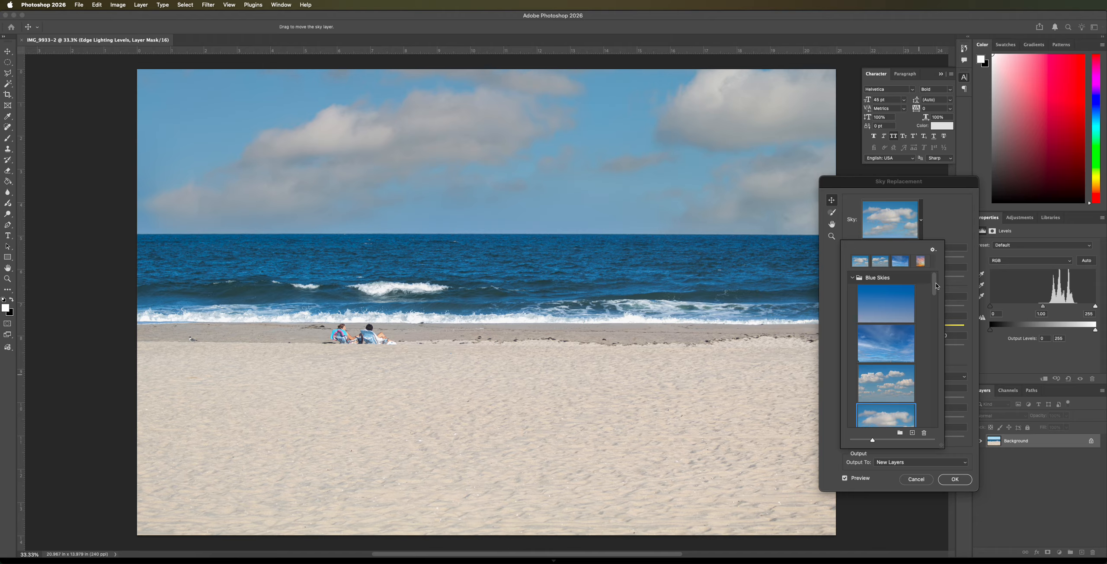
Choose the third puffy-cloud sky from the Blue Skies presets, then close the sky picker with its thumbnails made smaller
{"action": "left_click_drag", "start_coordinate": [937, 287], "coordinate": [935, 307]}
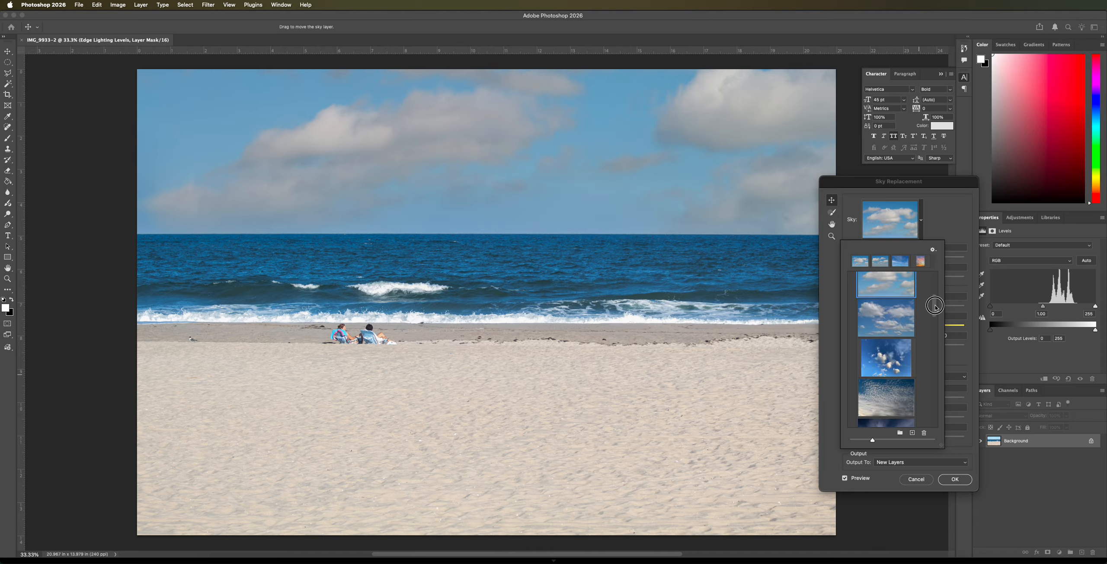
{"action": "left_click", "coordinate": [892, 313]}
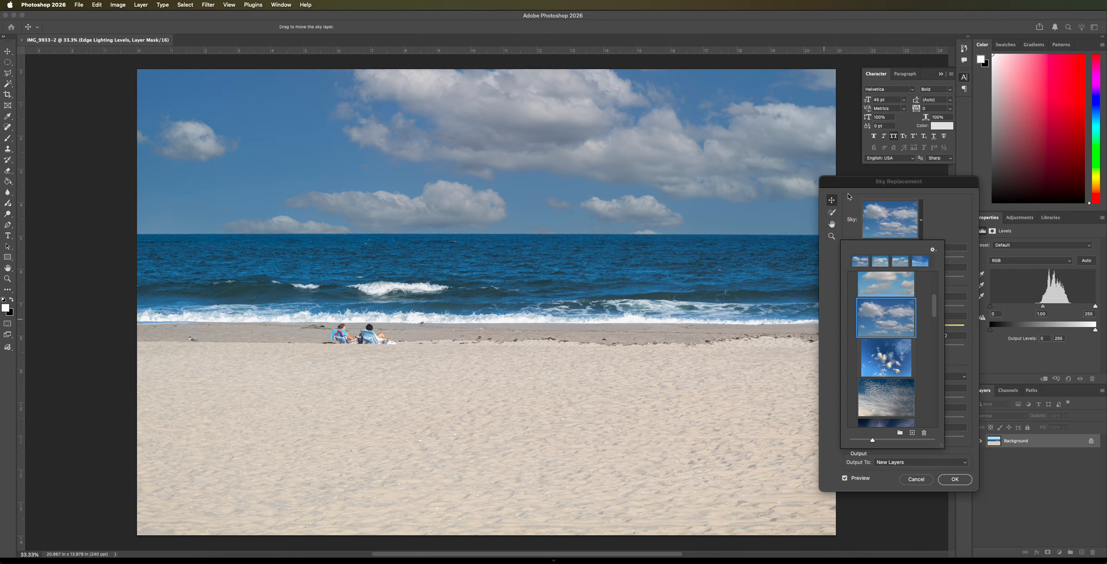
{"action": "left_click_drag", "start_coordinate": [872, 440], "coordinate": [865, 440]}
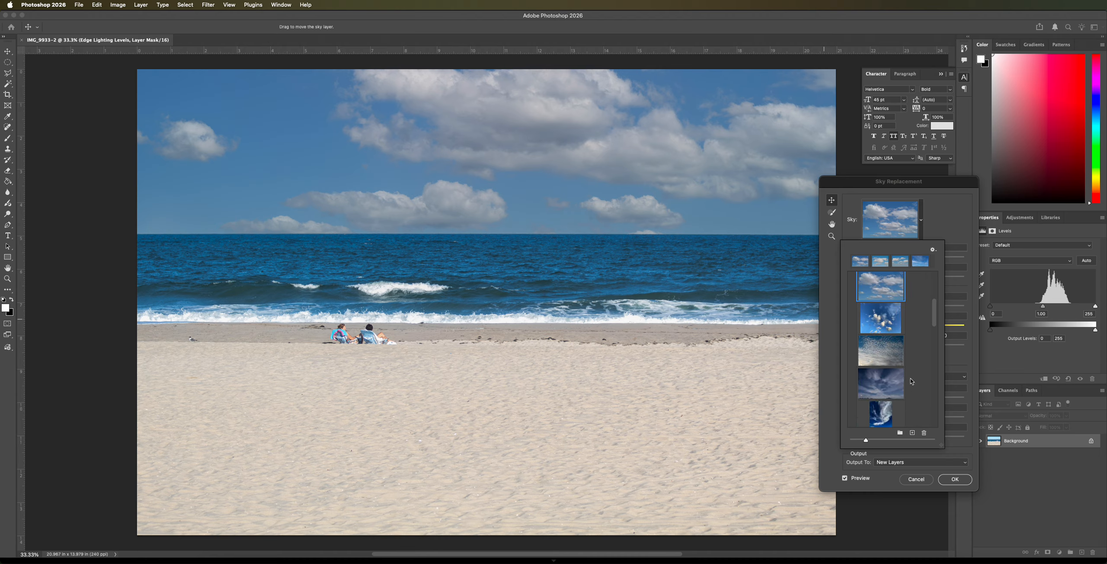
{"action": "left_click", "coordinate": [941, 225]}
{"action": "left_click_drag", "start_coordinate": [870, 181], "coordinate": [822, 186]}
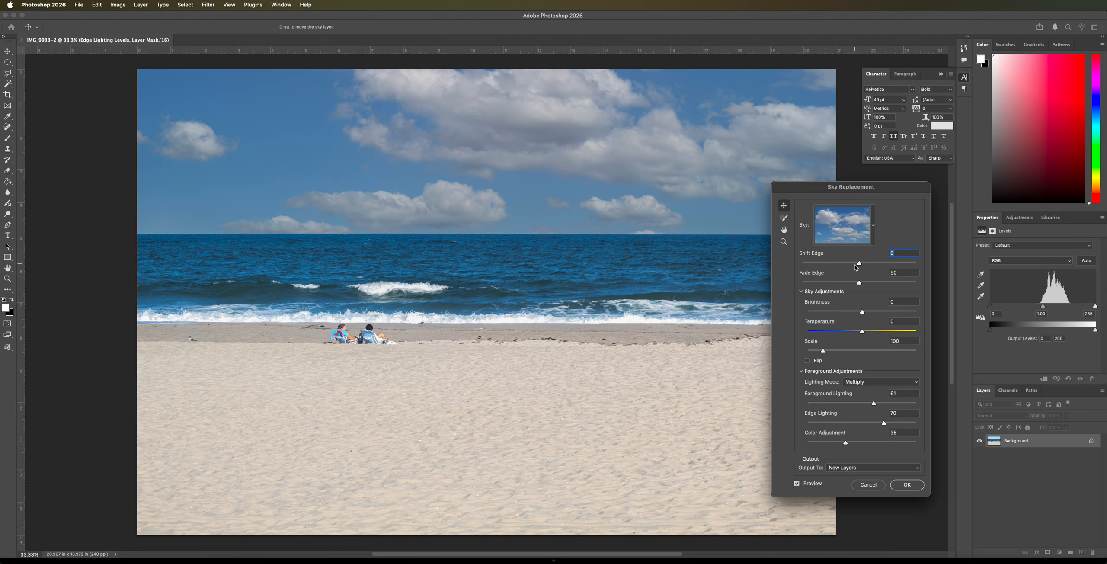
Test the sky's edge blending at the horizon and set Shift Edge to -2 and Fade Edge to 54
{"action": "left_click_drag", "start_coordinate": [860, 266], "coordinate": [812, 262]}
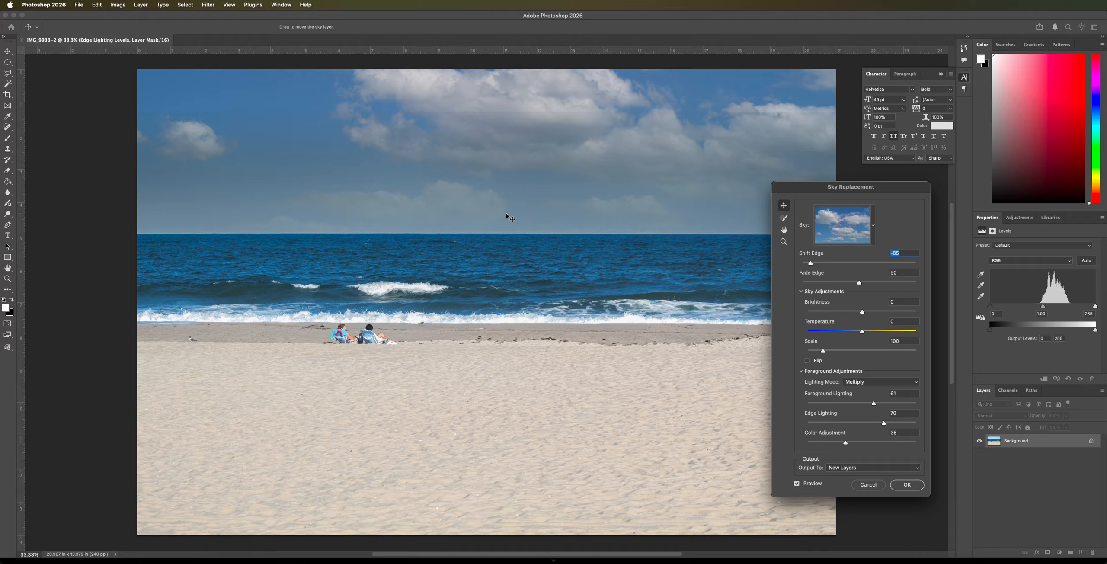
{"action": "left_click_drag", "start_coordinate": [811, 263], "coordinate": [839, 265]}
{"action": "left_click_drag", "start_coordinate": [847, 265], "coordinate": [851, 265]}
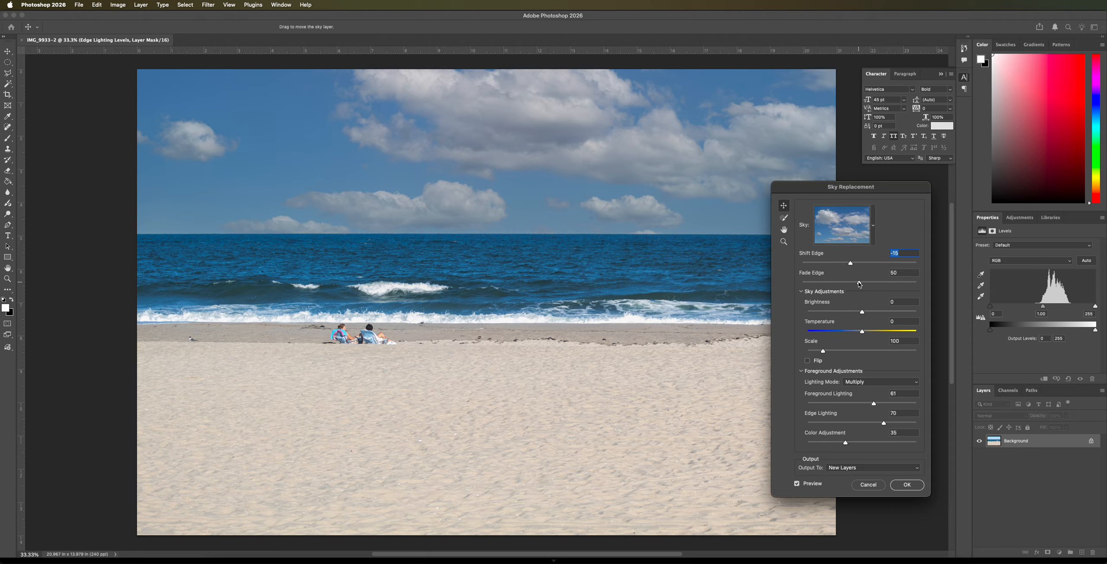
{"action": "left_click_drag", "start_coordinate": [852, 265], "coordinate": [796, 282]}
{"action": "left_click", "coordinate": [835, 284]}
{"action": "mouse_move", "coordinate": [880, 285]}
{"action": "left_mouse_down"}
{"action": "mouse_move", "coordinate": [895, 283]}
{"action": "mouse_move", "coordinate": [842, 286]}
{"action": "mouse_move", "coordinate": [865, 287]}
{"action": "left_mouse_up"}
Set the replacement sky's Brightness to 35 and reposition the Sky Replacement dialog
{"action": "left_click_drag", "start_coordinate": [862, 315], "coordinate": [882, 314]}
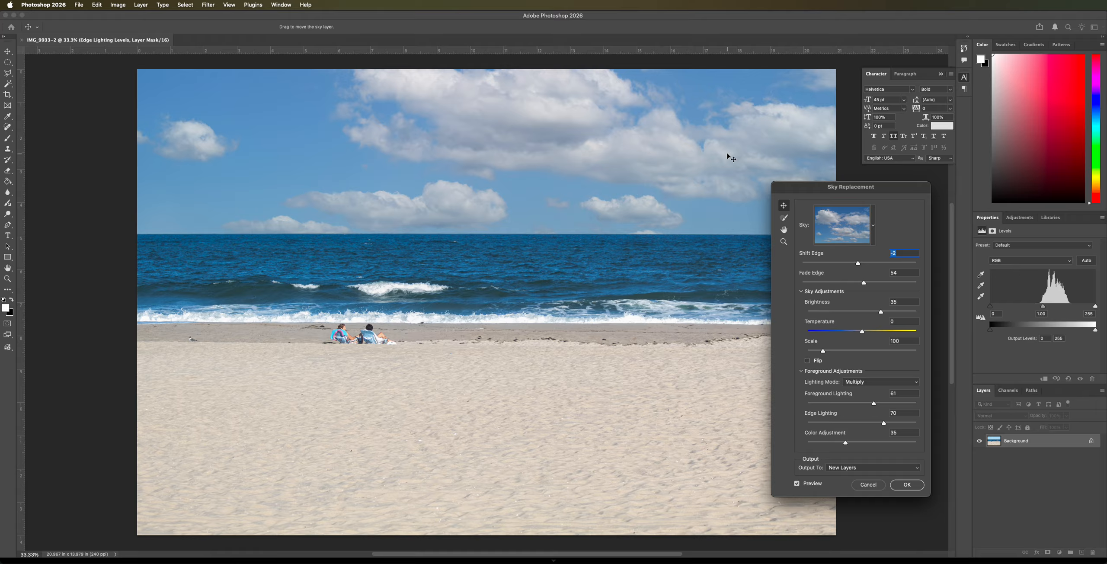
{"action": "left_click_drag", "start_coordinate": [807, 190], "coordinate": [865, 197]}
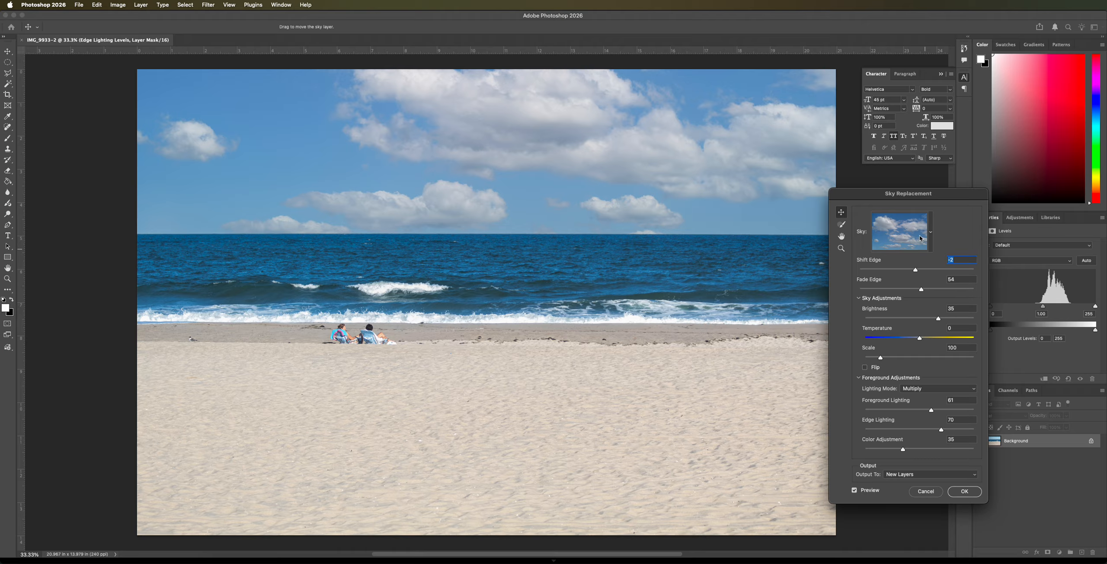
{"action": "left_click_drag", "start_coordinate": [912, 196], "coordinate": [876, 189]}
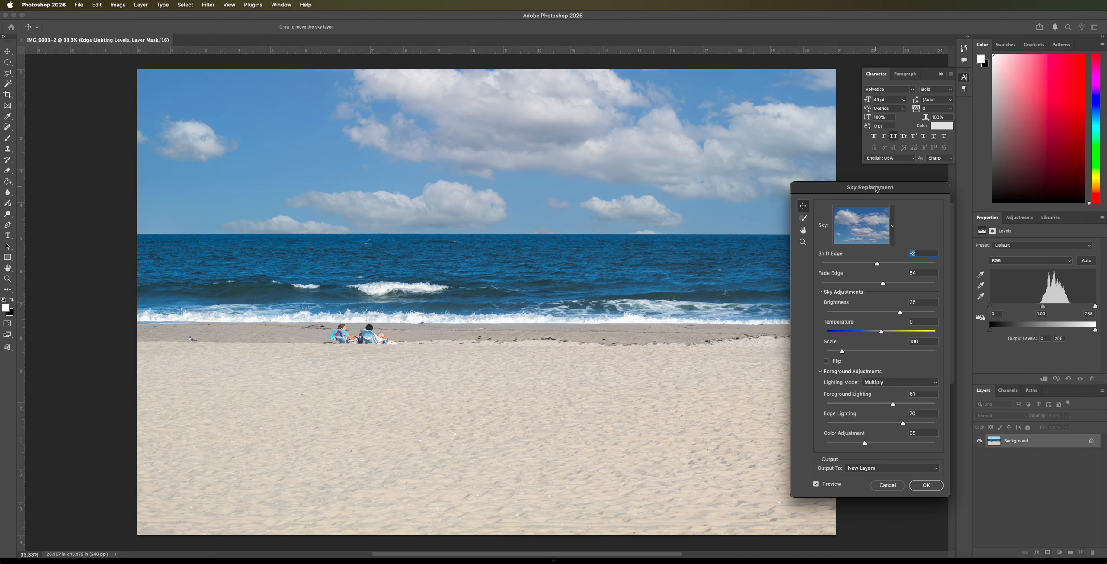
Try smaller and larger sizes for the replacement sky and set its Scale to 107
{"action": "mouse_move", "coordinate": [843, 351]}
{"action": "left_mouse_down"}
{"action": "mouse_move", "coordinate": [855, 354]}
{"action": "mouse_move", "coordinate": [839, 352]}
{"action": "left_mouse_up"}
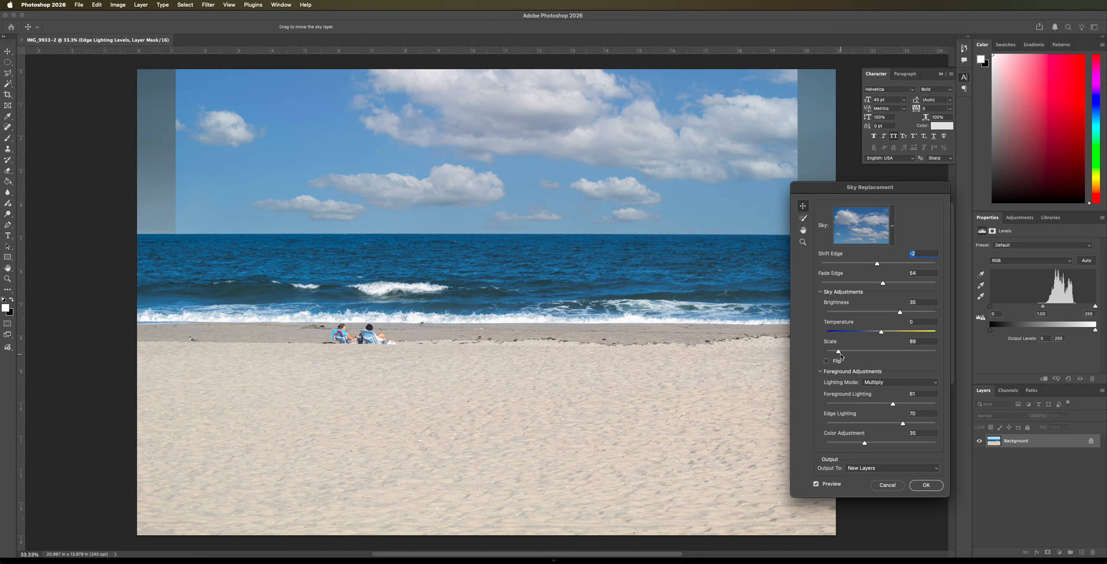
{"action": "left_click_drag", "start_coordinate": [840, 353], "coordinate": [844, 354]}
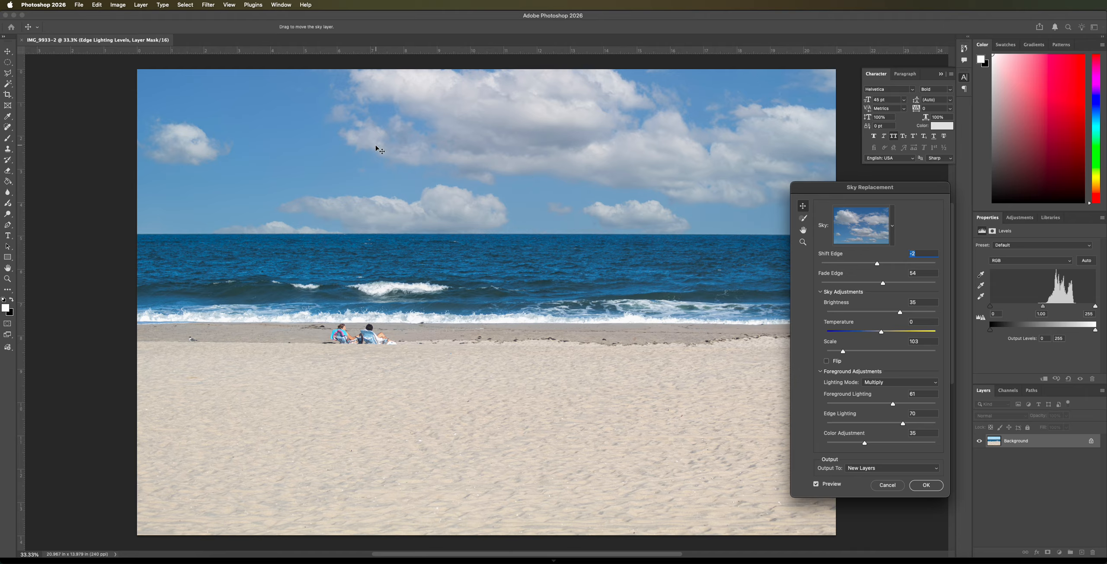
{"action": "left_click_drag", "start_coordinate": [844, 352], "coordinate": [845, 354]}
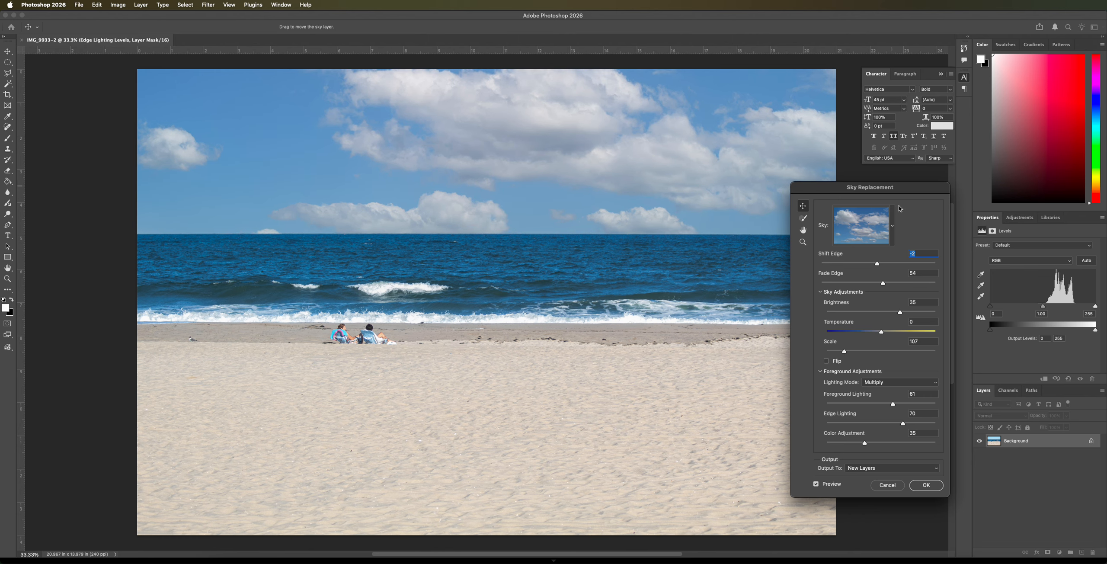
Shift the replacement sky upward so more low clouds sit above the horizon, and apply the replacement to new layers
{"action": "mouse_move", "coordinate": [895, 408]}
{"action": "left_mouse_down"}
{"action": "mouse_move", "coordinate": [872, 409]}
{"action": "mouse_move", "coordinate": [908, 408]}
{"action": "mouse_move", "coordinate": [884, 407]}
{"action": "mouse_move", "coordinate": [895, 406]}
{"action": "left_mouse_up"}
{"action": "left_click", "coordinate": [821, 372]}
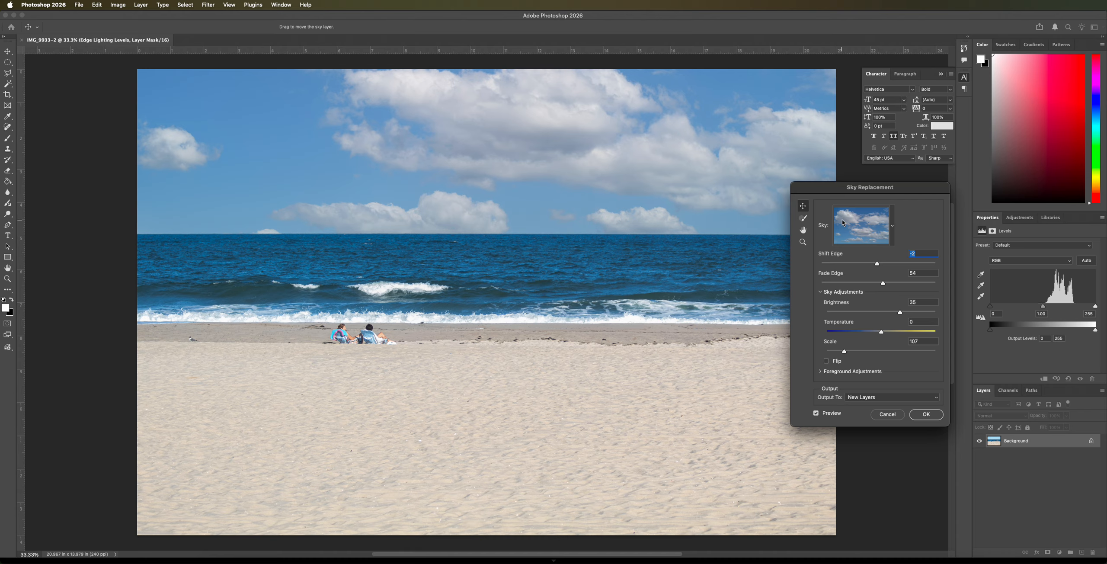
{"action": "left_click_drag", "start_coordinate": [539, 180], "coordinate": [540, 141]}
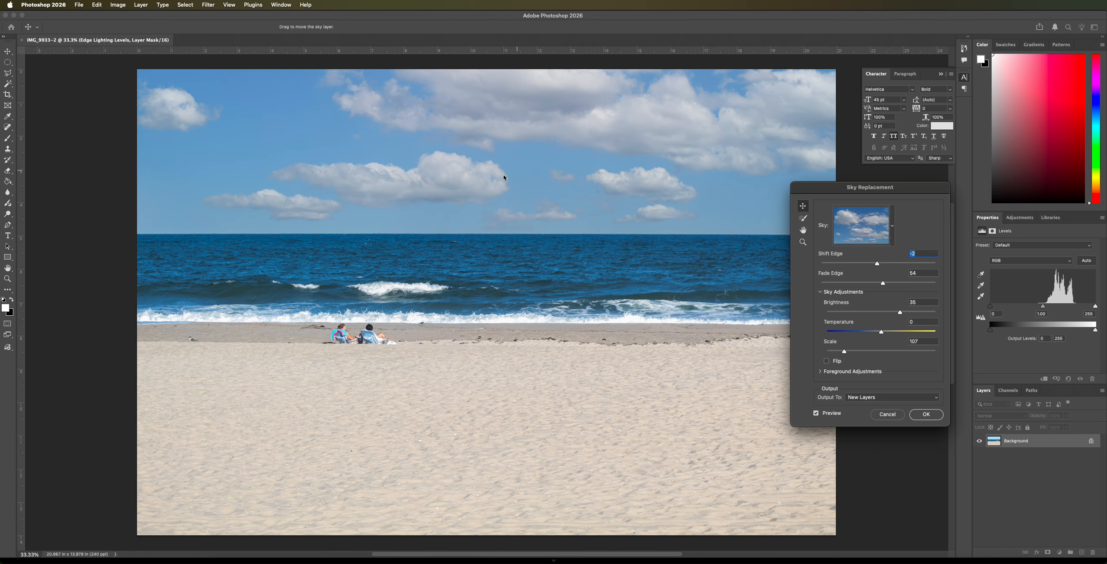
{"action": "left_click_drag", "start_coordinate": [509, 174], "coordinate": [522, 142]}
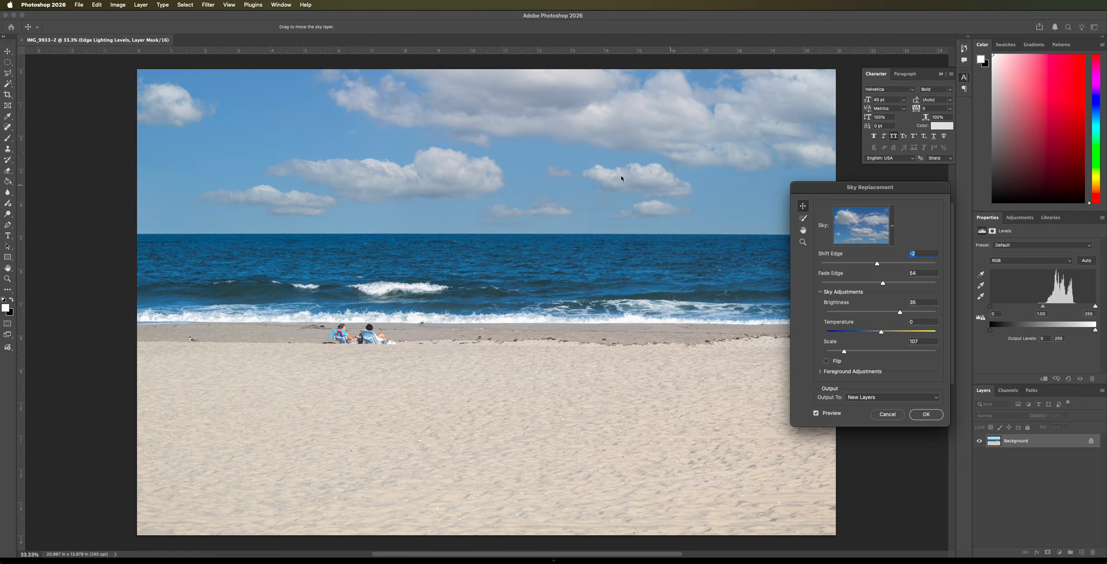
{"action": "left_click_drag", "start_coordinate": [868, 190], "coordinate": [768, 230]}
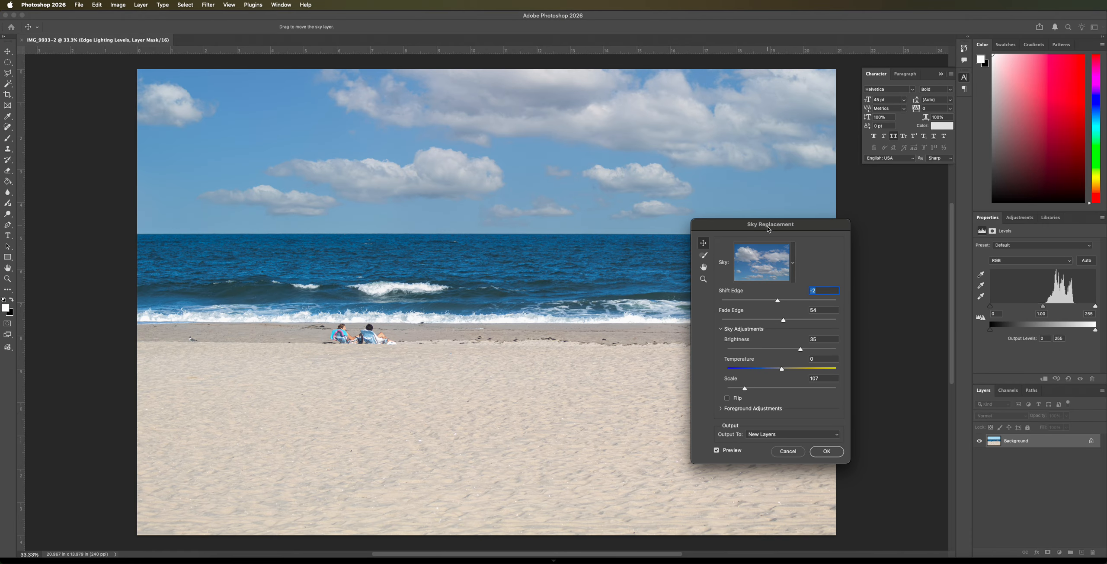
{"action": "left_click", "coordinate": [827, 451]}
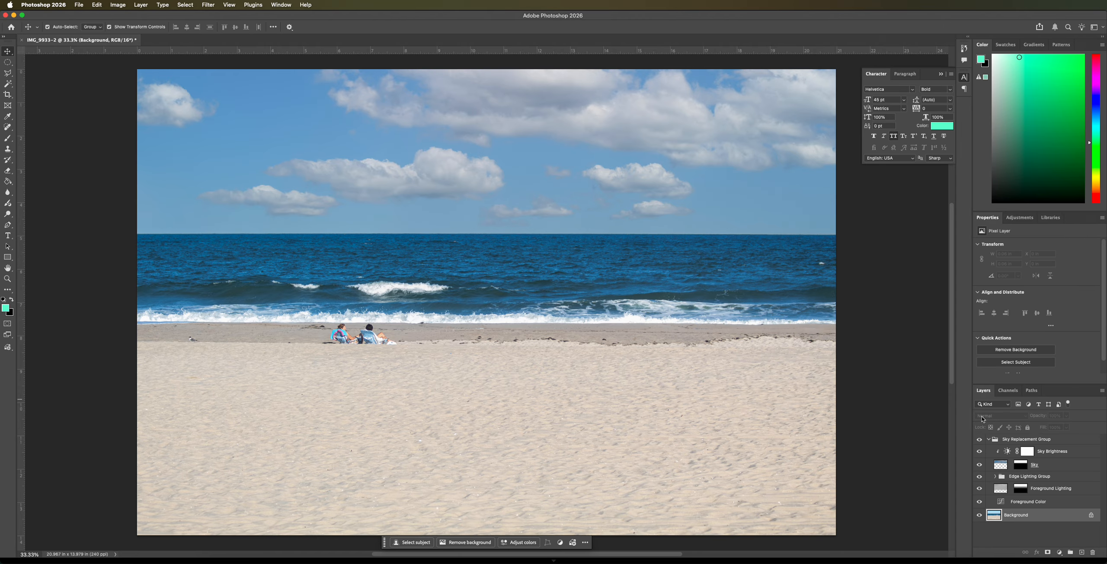
Move the Photoshop window to expose the layer list and select the Sky Brightness layer in the Sky Replacement Group
{"action": "left_click_drag", "start_coordinate": [472, 15], "coordinate": [485, 49]}
{"action": "left_click", "coordinate": [1039, 482]}
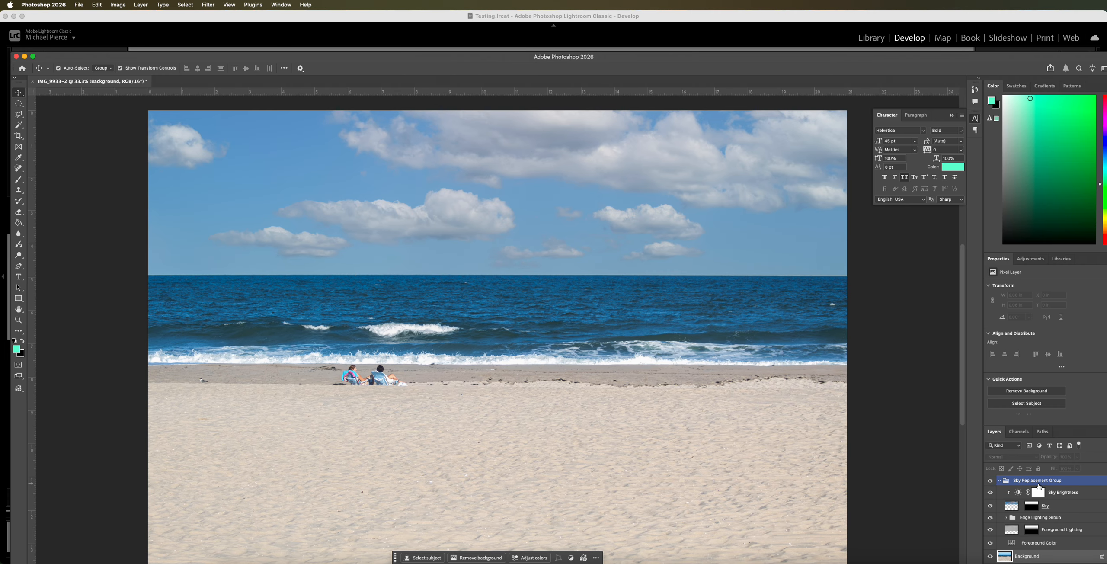
{"action": "left_click", "coordinate": [1055, 494]}
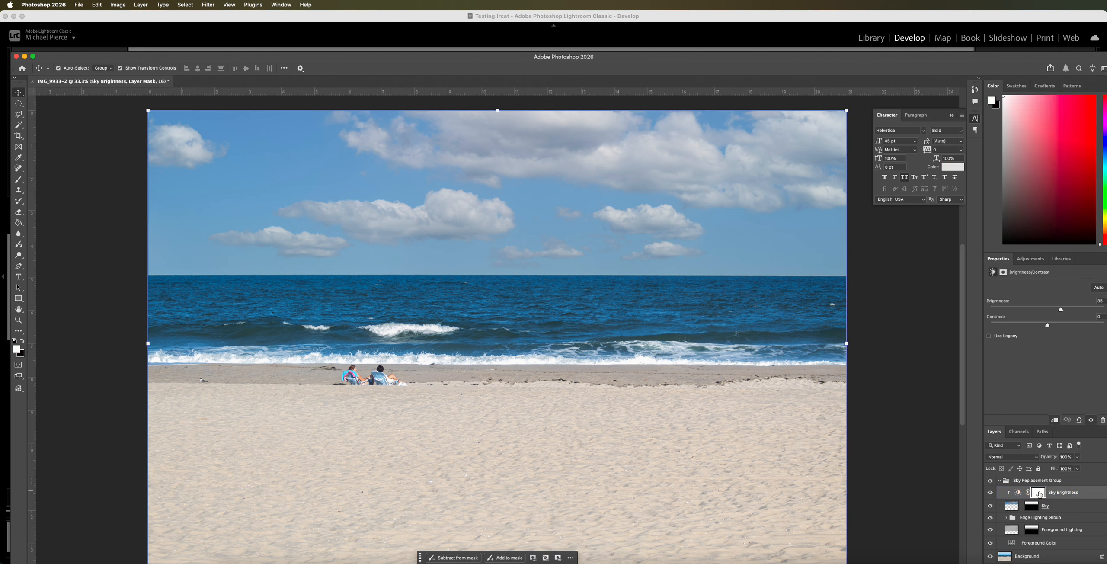
{"action": "double_click", "coordinate": [1039, 493]}
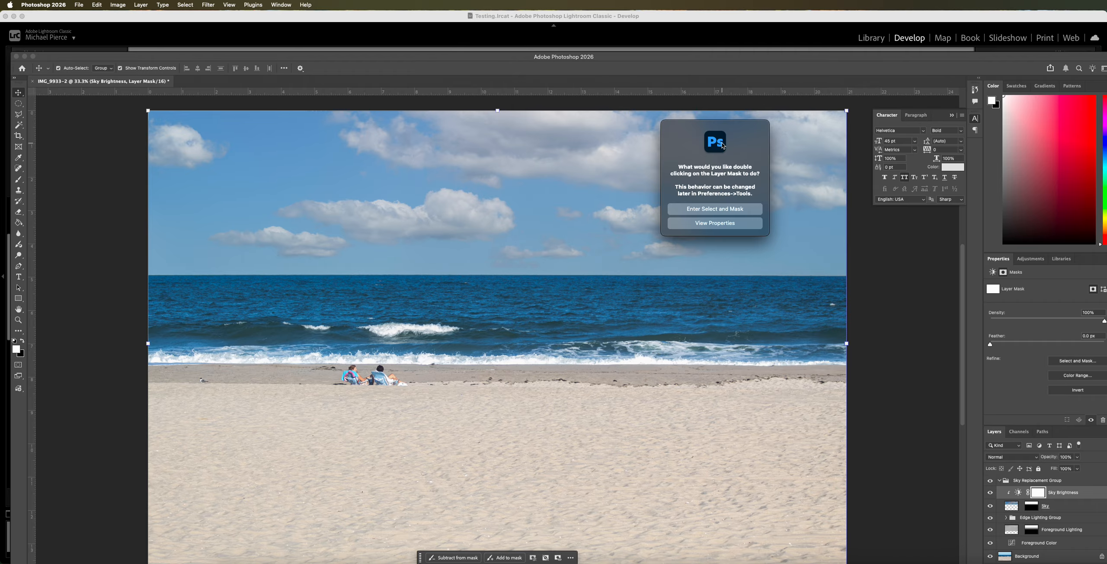
{"action": "left_click", "coordinate": [713, 211]}
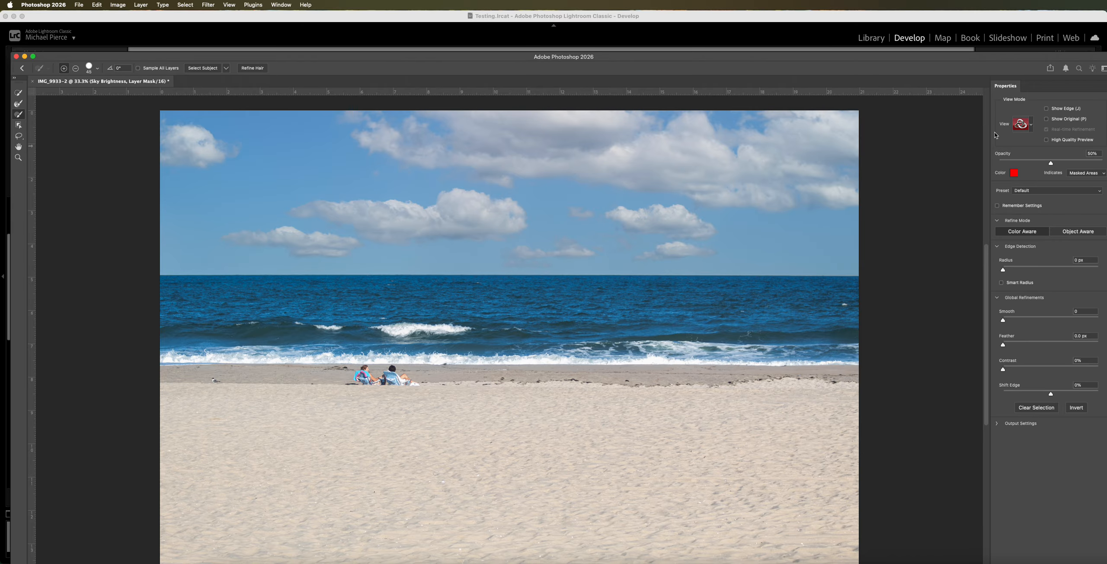
{"action": "double_click", "coordinate": [974, 57]}
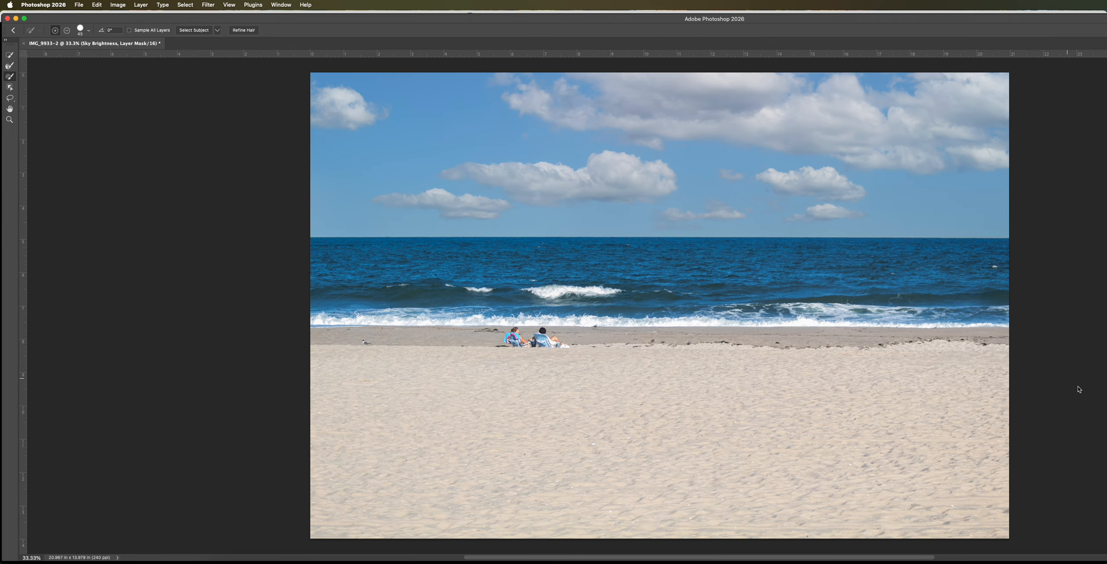
{"action": "double_click", "coordinate": [1033, 16]}
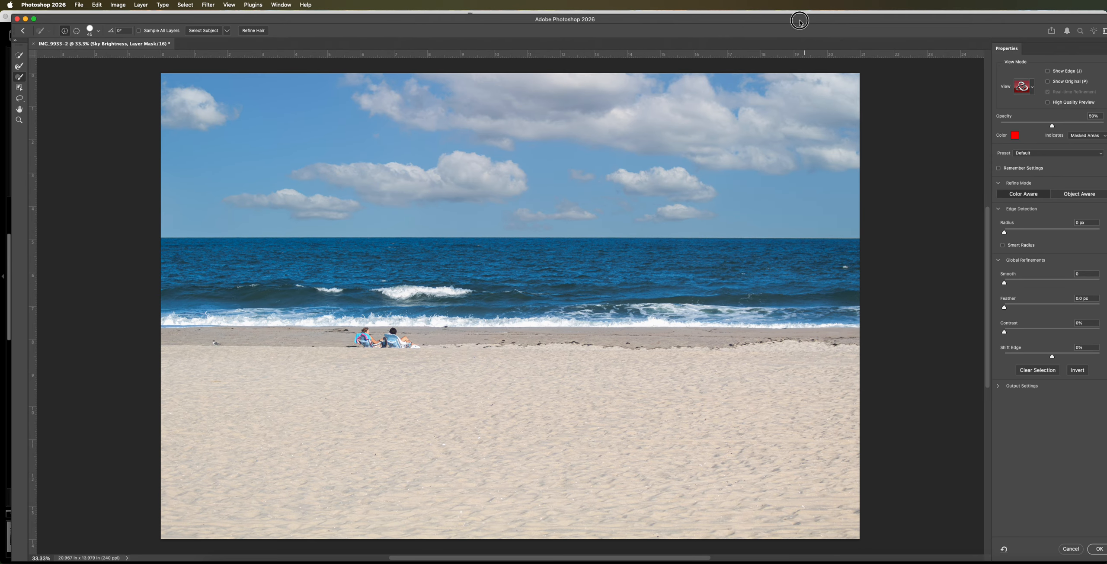
{"action": "left_click", "coordinate": [1068, 549]}
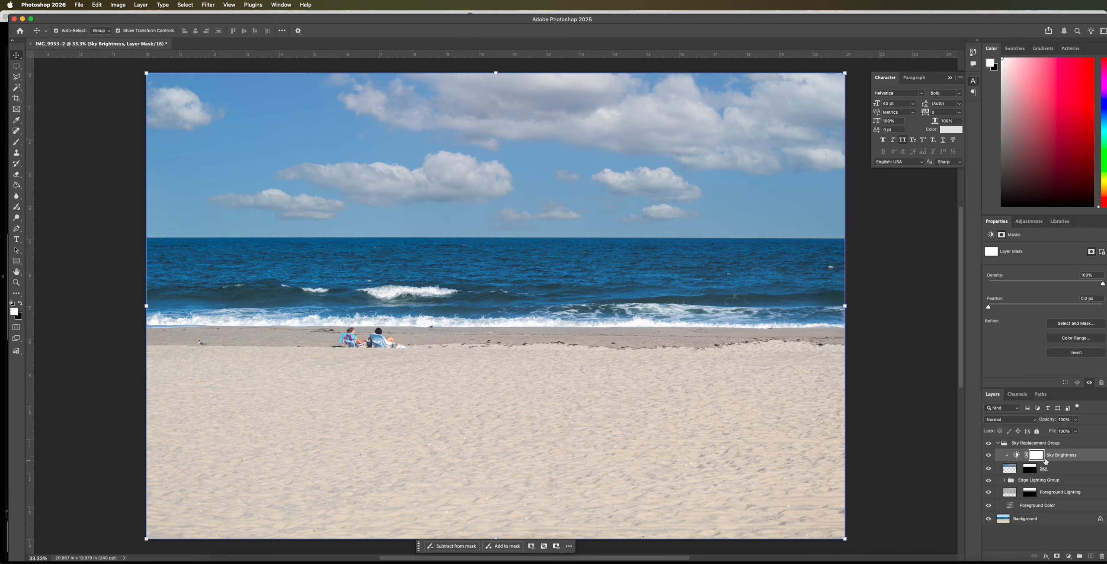
Raise the Brightness of the Sky Brightness adjustment layer to 87
{"action": "left_click", "coordinate": [1016, 455]}
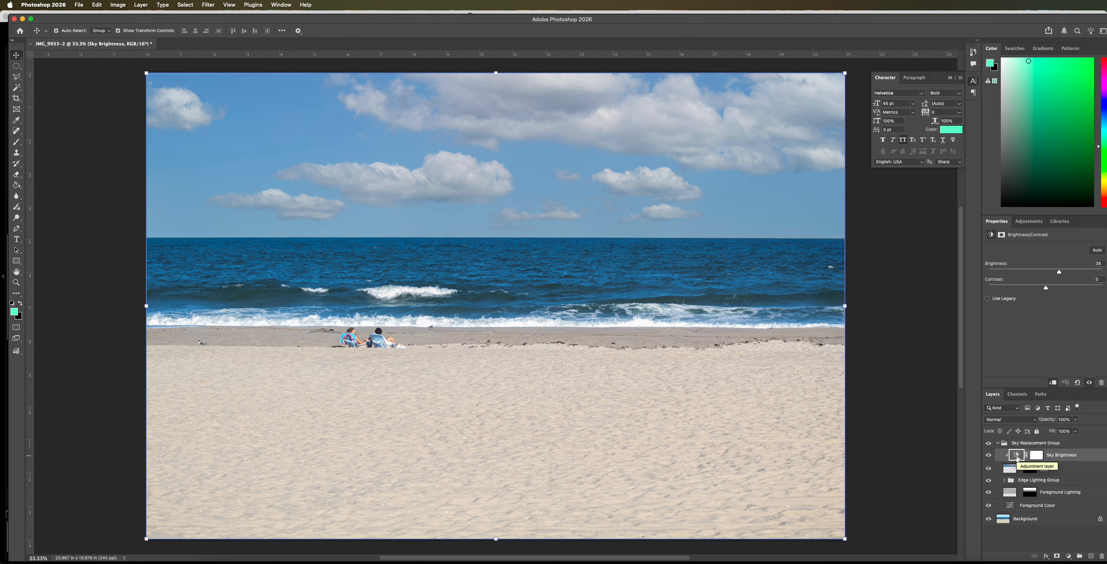
{"action": "left_click_drag", "start_coordinate": [1059, 271], "coordinate": [1068, 271]}
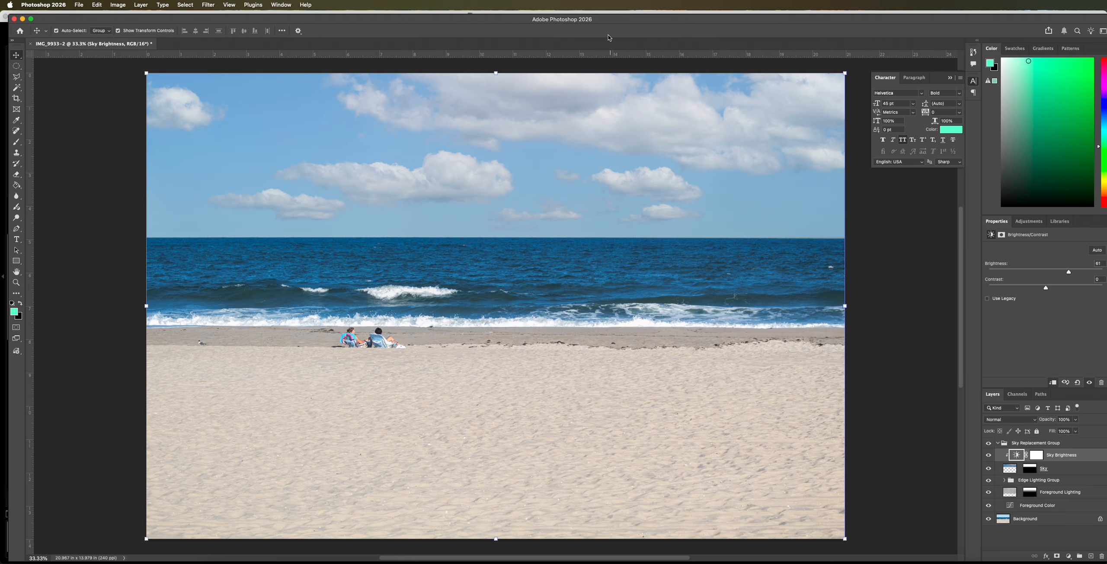
{"action": "left_click_drag", "start_coordinate": [600, 24], "coordinate": [580, 43]}
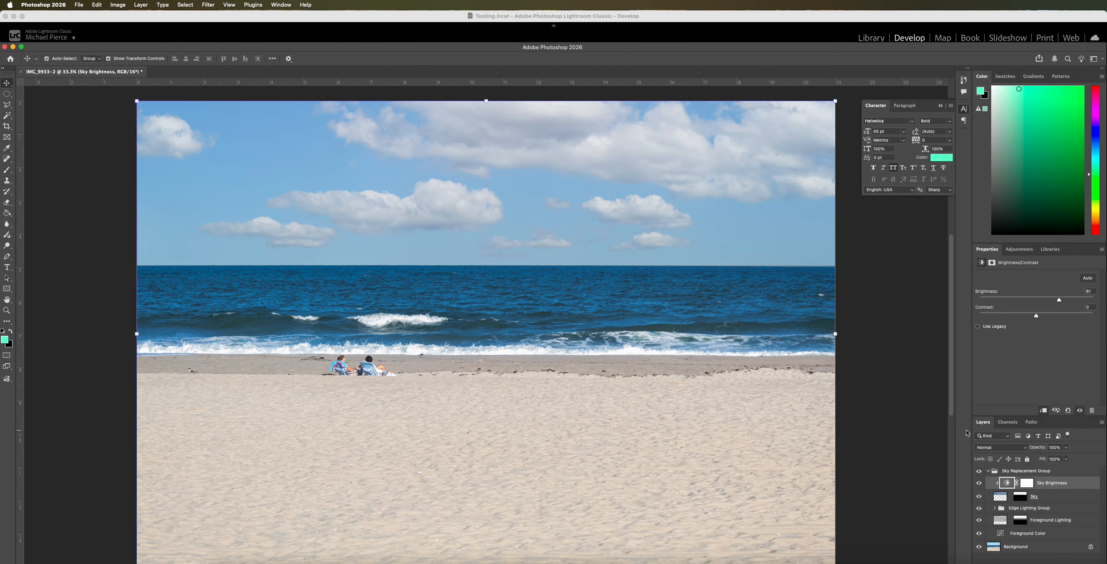
{"action": "left_click_drag", "start_coordinate": [1061, 301], "coordinate": [1069, 301]}
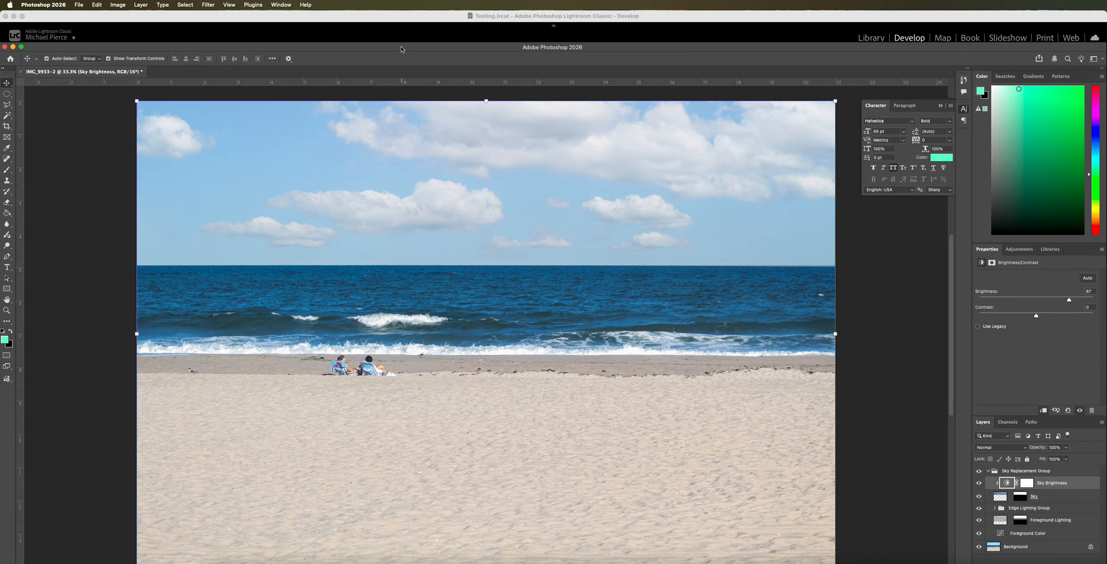
Lower the Brightness of the Sky Brightness adjustment layer to 57
{"action": "mouse_move", "coordinate": [402, 49]}
{"action": "left_mouse_down"}
{"action": "mouse_move", "coordinate": [334, 253]}
{"action": "mouse_move", "coordinate": [442, 287]}
{"action": "mouse_move", "coordinate": [393, 78]}
{"action": "mouse_move", "coordinate": [400, 65]}
{"action": "mouse_move", "coordinate": [453, 95]}
{"action": "mouse_move", "coordinate": [461, 284]}
{"action": "mouse_move", "coordinate": [425, 61]}
{"action": "mouse_move", "coordinate": [413, 54]}
{"action": "left_mouse_up"}
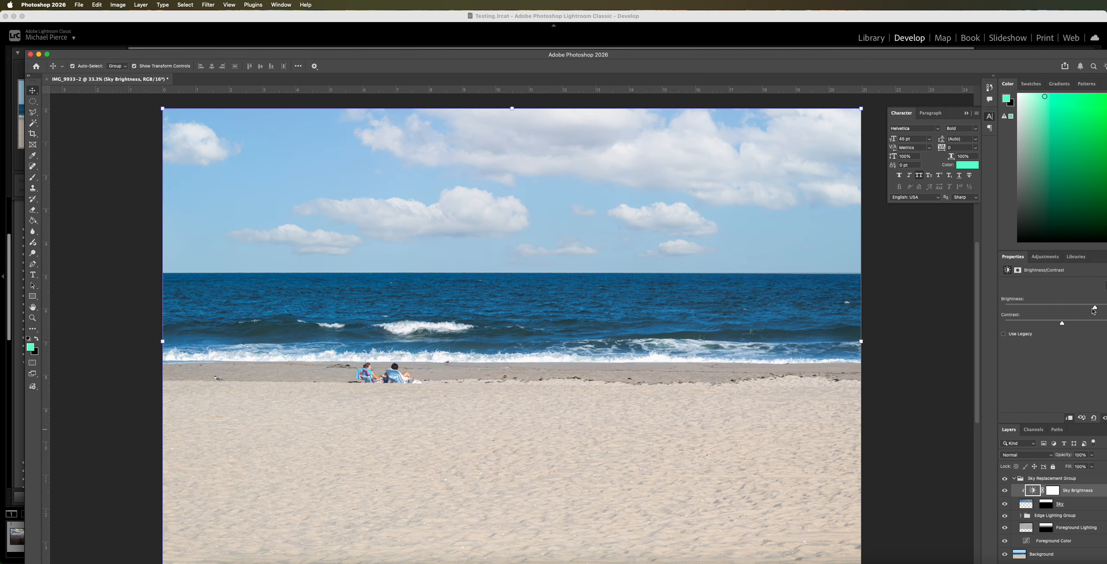
{"action": "left_click_drag", "start_coordinate": [1096, 308], "coordinate": [1083, 308]}
{"action": "left_click_drag", "start_coordinate": [634, 57], "coordinate": [608, 21]}
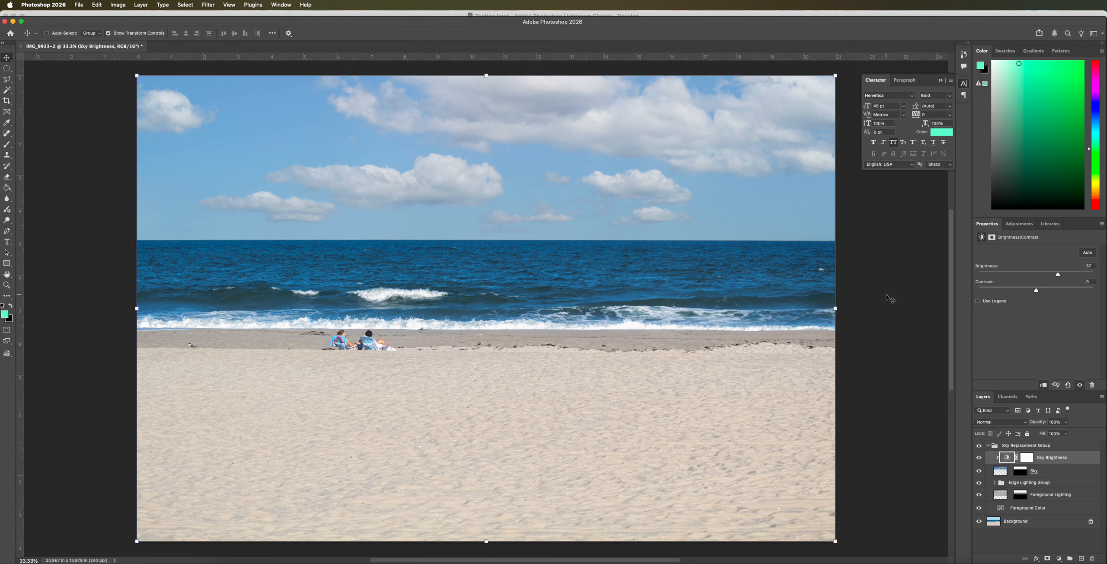
Save the sky-replaced beach image and switch to Lightroom Classic
{"action": "key", "text": "super+s"}
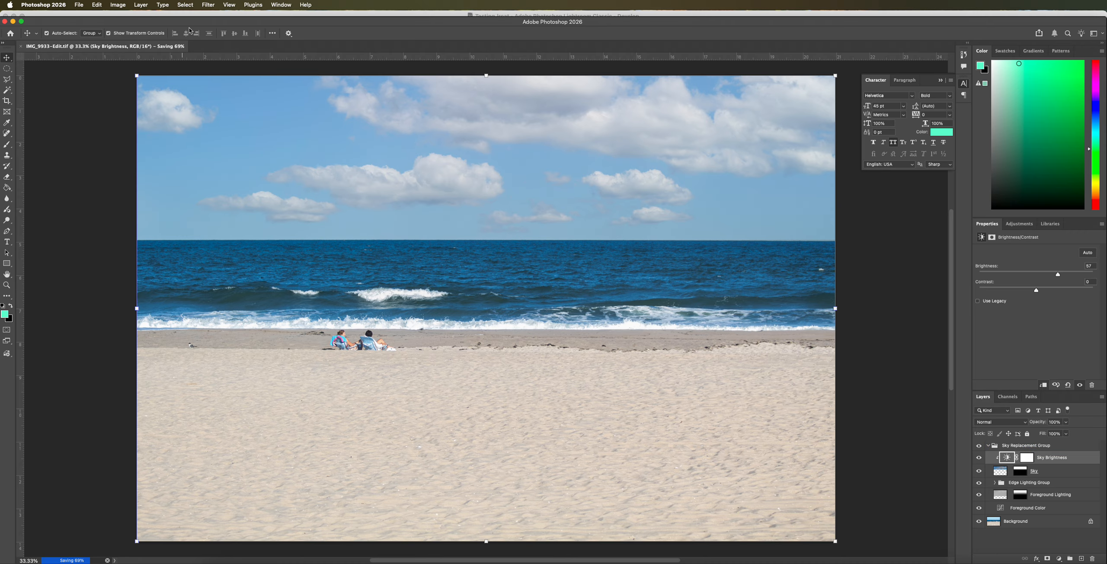
{"action": "left_click_drag", "start_coordinate": [173, 23], "coordinate": [202, 123]}
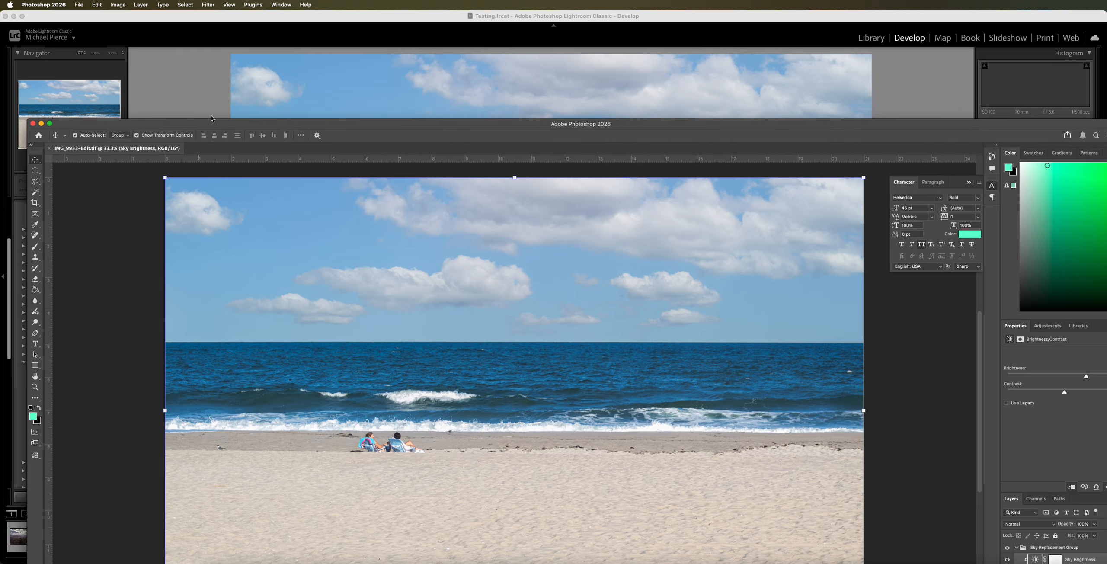
{"action": "left_click", "coordinate": [222, 82]}
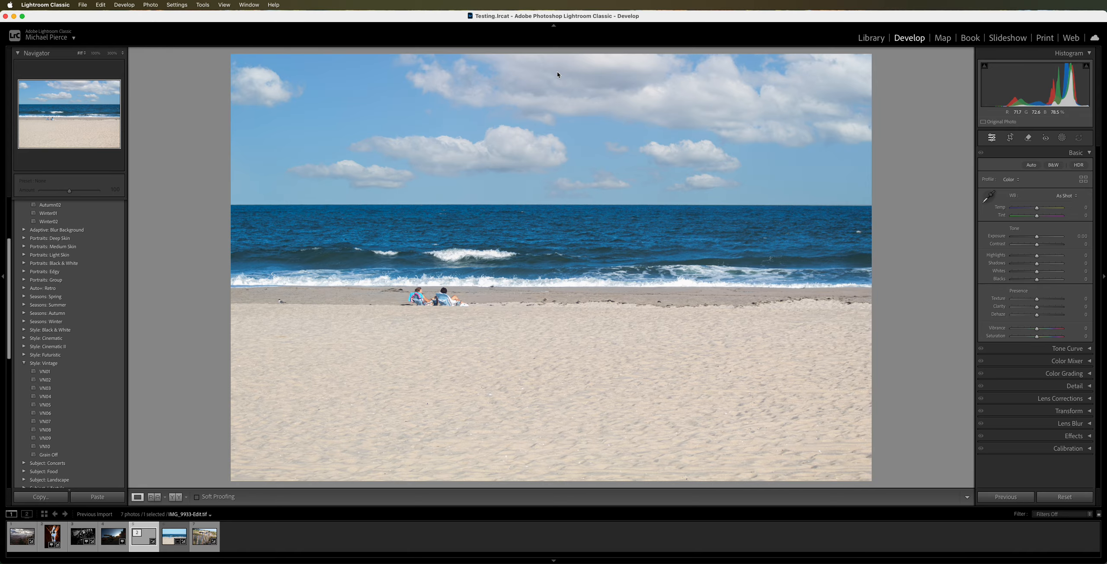
{"action": "mouse_move", "coordinate": [522, 18]}
{"action": "left_mouse_down"}
{"action": "mouse_move", "coordinate": [506, 86]}
{"action": "mouse_move", "coordinate": [522, 19]}
{"action": "left_mouse_up"}
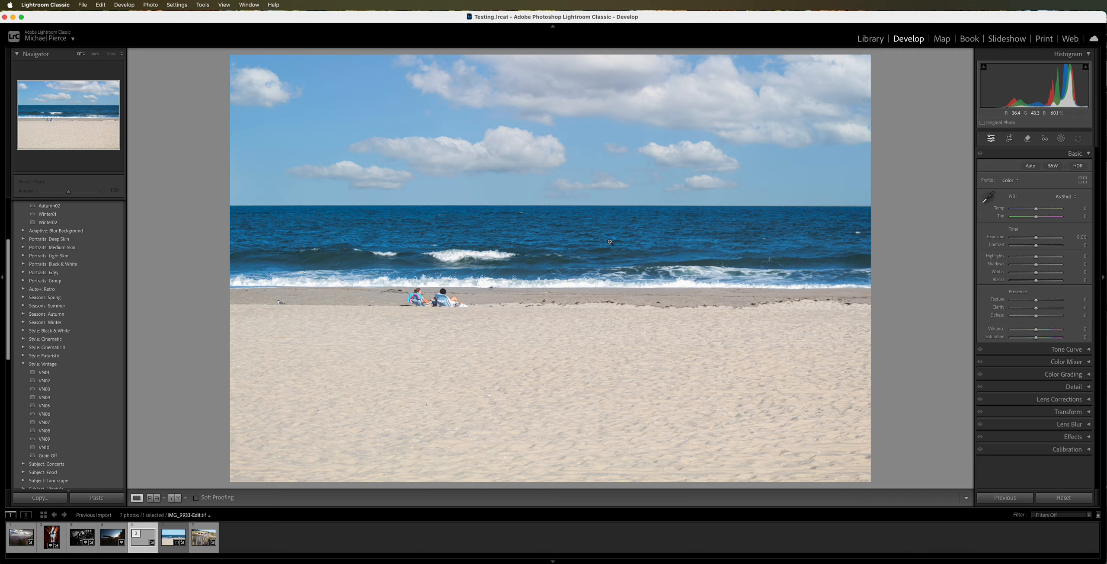
Compare the edited beach photo side by side with its Before view, and check its recent history by undoing and redoing the changes
{"action": "key", "text": "y"}
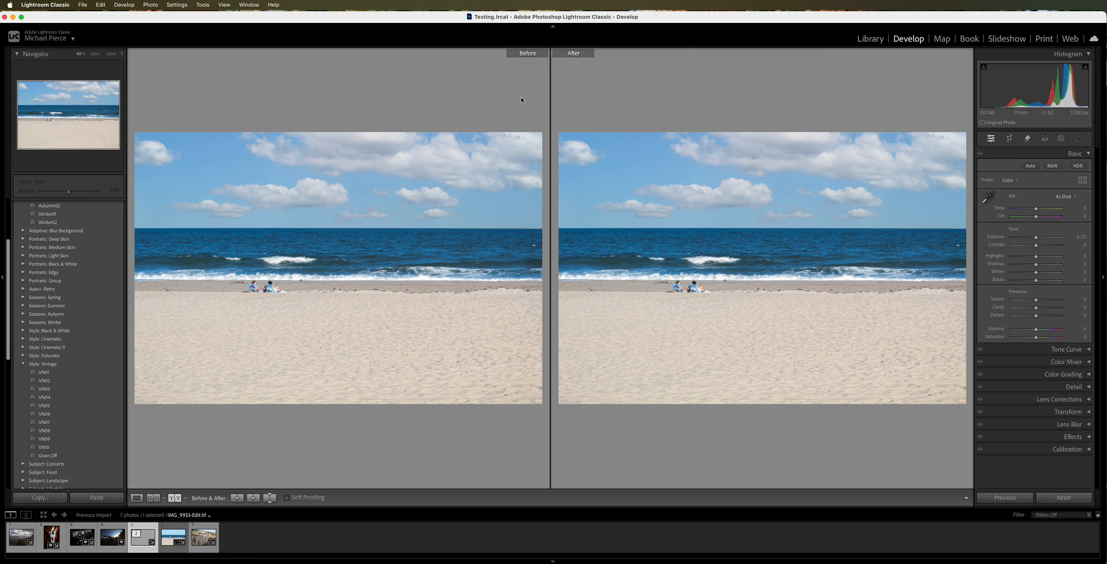
{"action": "key", "text": "y"}
{"action": "key", "text": "super+z"}
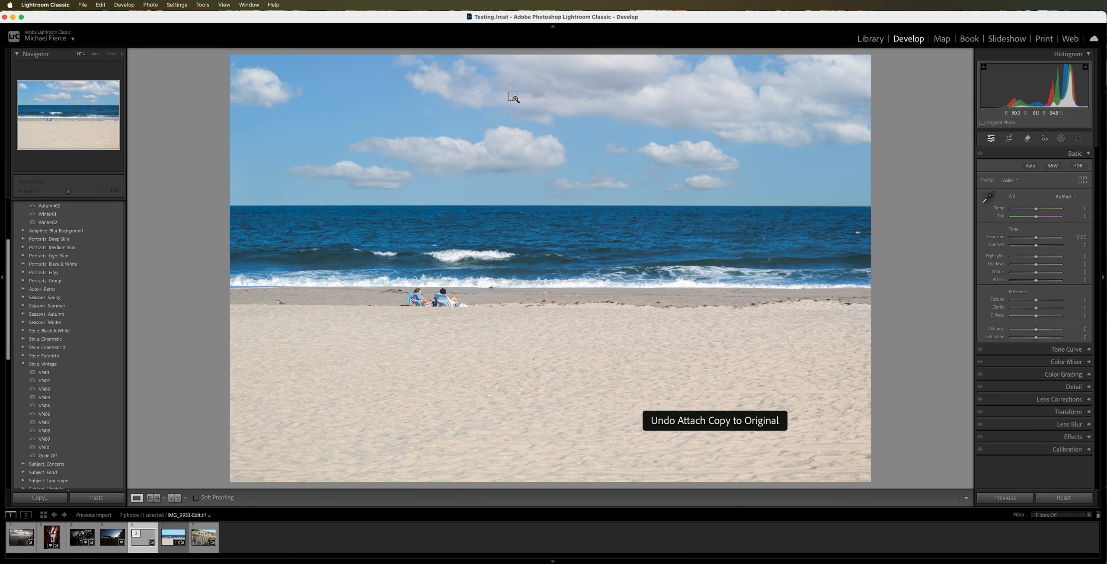
{"action": "key", "text": "super+z"}
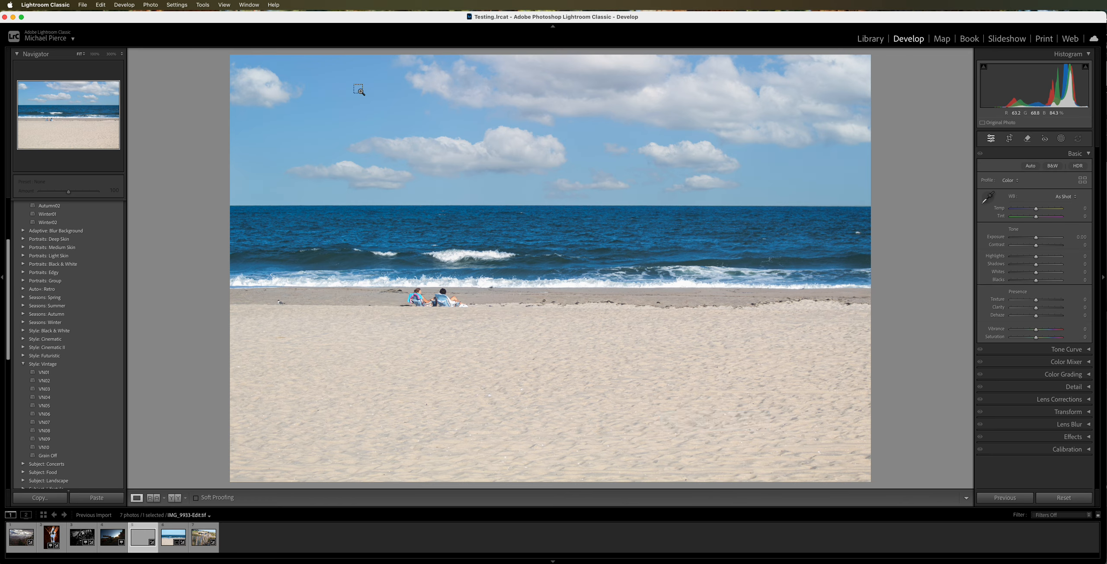
{"action": "key", "text": "super+z"}
{"action": "key", "text": "super+shift+z"}
{"action": "key", "text": "super+shift+z"}
{"action": "key", "text": "super+shift+z"}
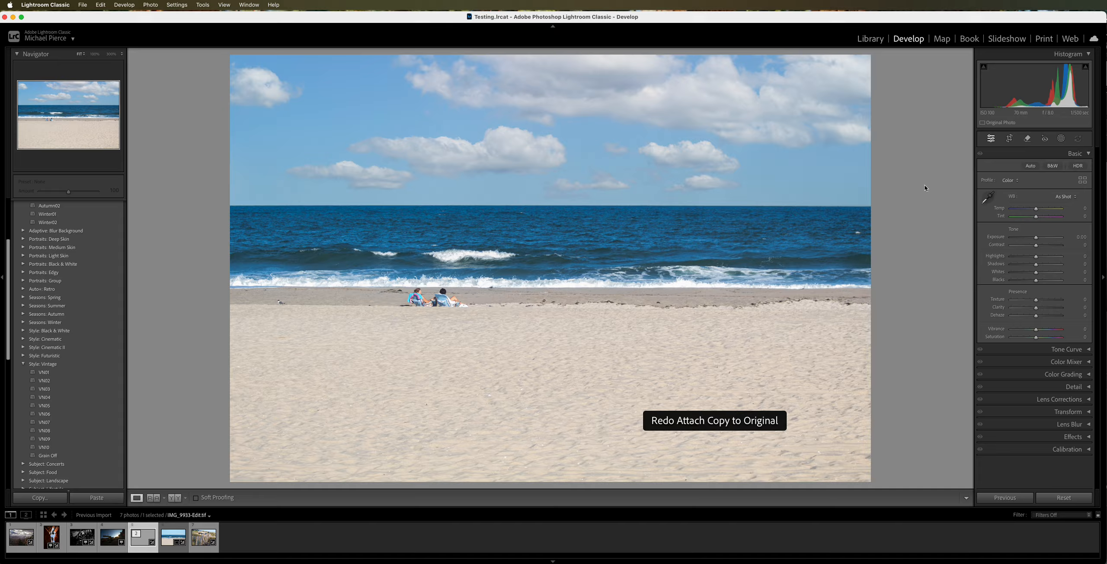
Switch to the Testing folder in Finder and open a quick preview of the original IMG_9933.CR2
{"action": "left_click_drag", "start_coordinate": [623, 18], "coordinate": [605, 16]}
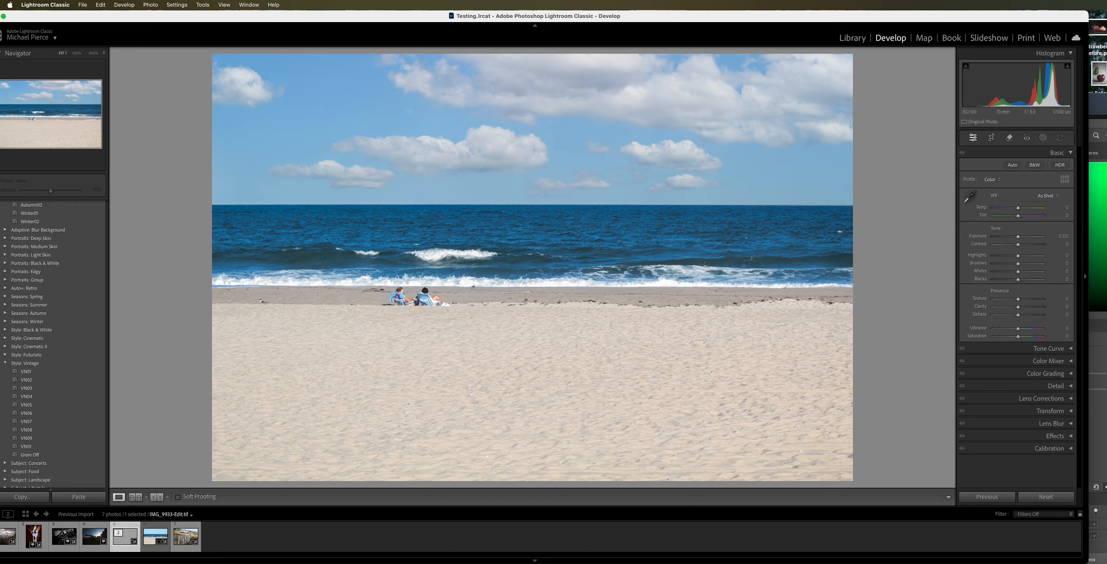
{"action": "double_click", "coordinate": [1106, 119]}
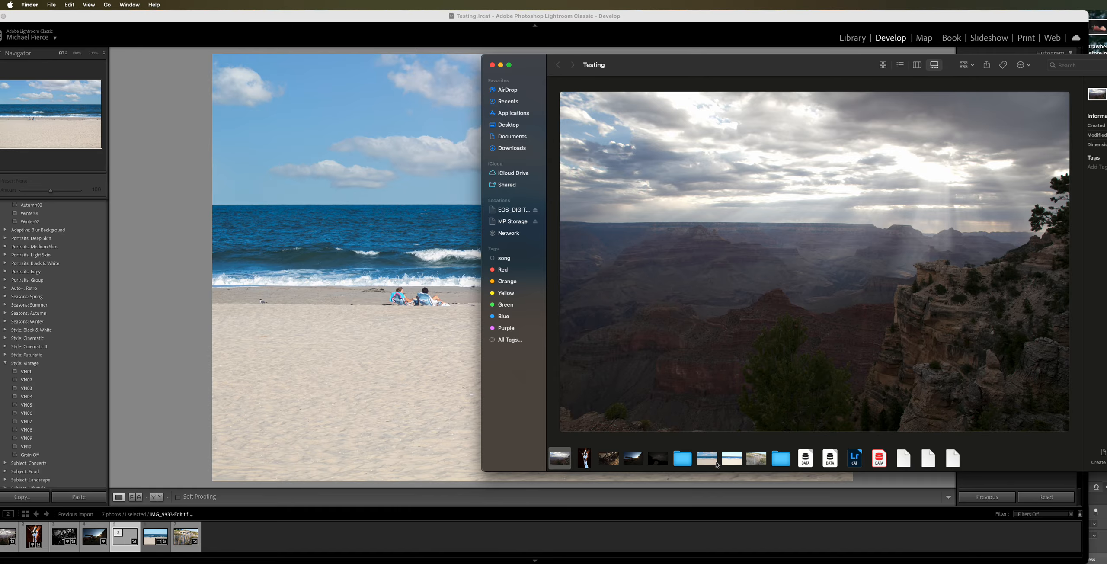
{"action": "left_click", "coordinate": [734, 463]}
{"action": "key", "text": "space"}
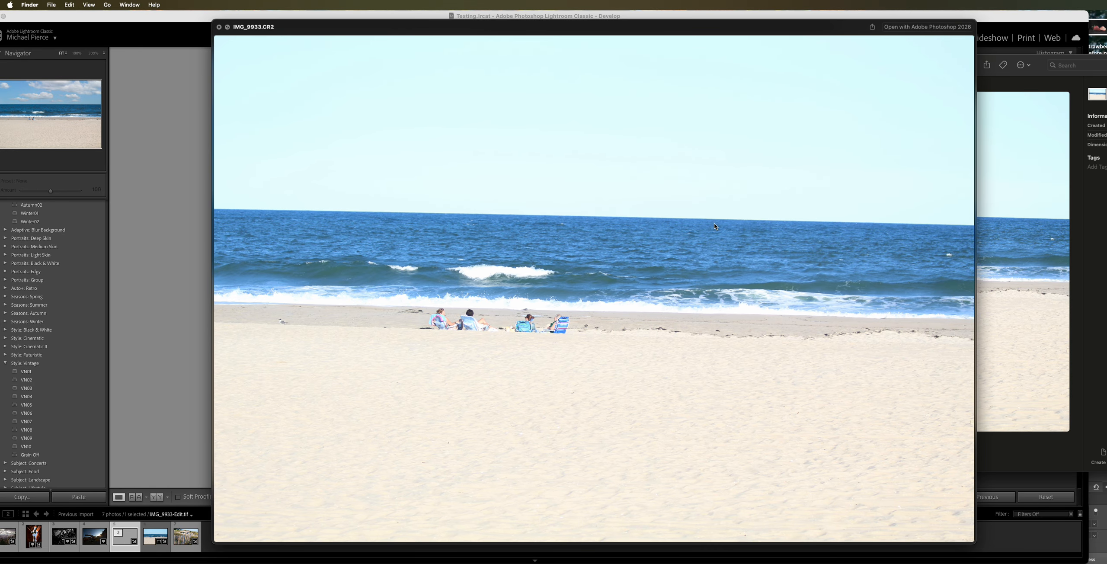
{"action": "left_click_drag", "start_coordinate": [1037, 59], "coordinate": [1106, 293]}
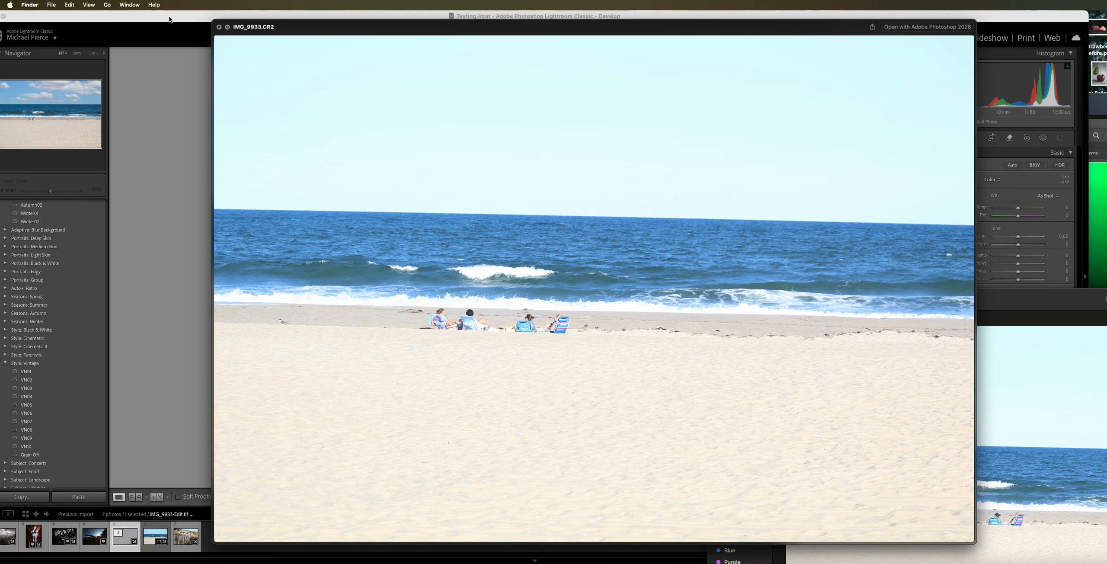
Arrange a smaller preview of the original beach photo alongside the edited version in Lightroom Classic to compare them
{"action": "left_click", "coordinate": [216, 17]}
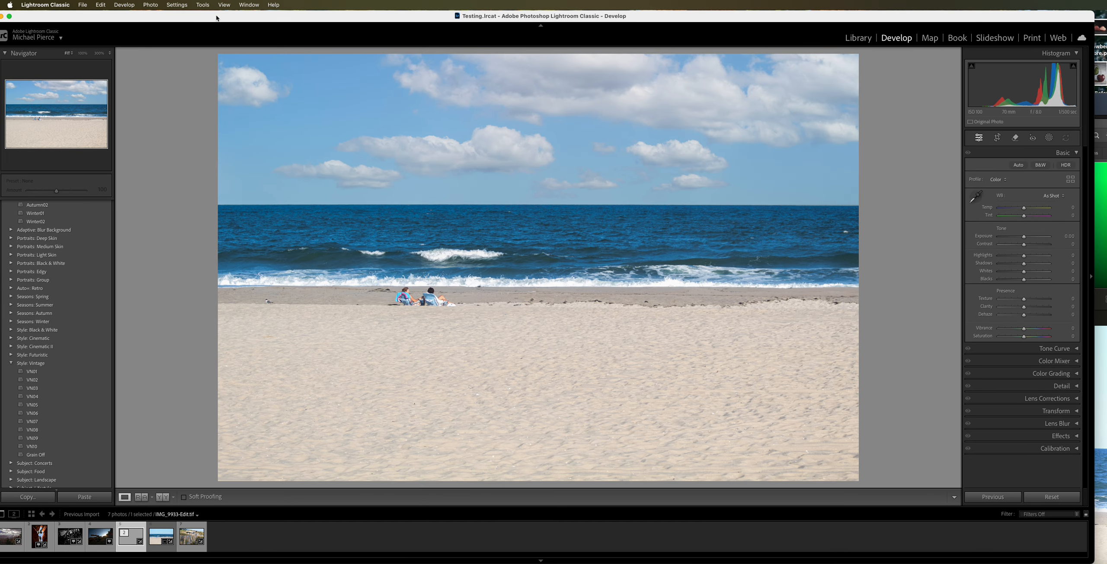
{"action": "left_click_drag", "start_coordinate": [216, 18], "coordinate": [232, 67]}
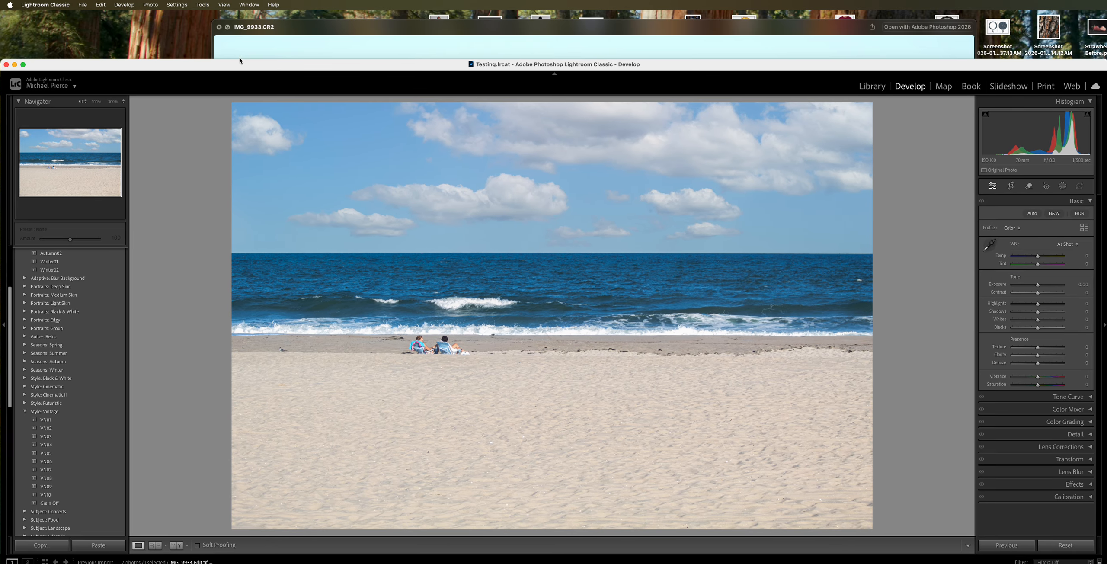
{"action": "left_click", "coordinate": [214, 25]}
{"action": "left_click_drag", "start_coordinate": [219, 26], "coordinate": [502, 248]}
{"action": "left_click_drag", "start_coordinate": [690, 256], "coordinate": [840, 122]}
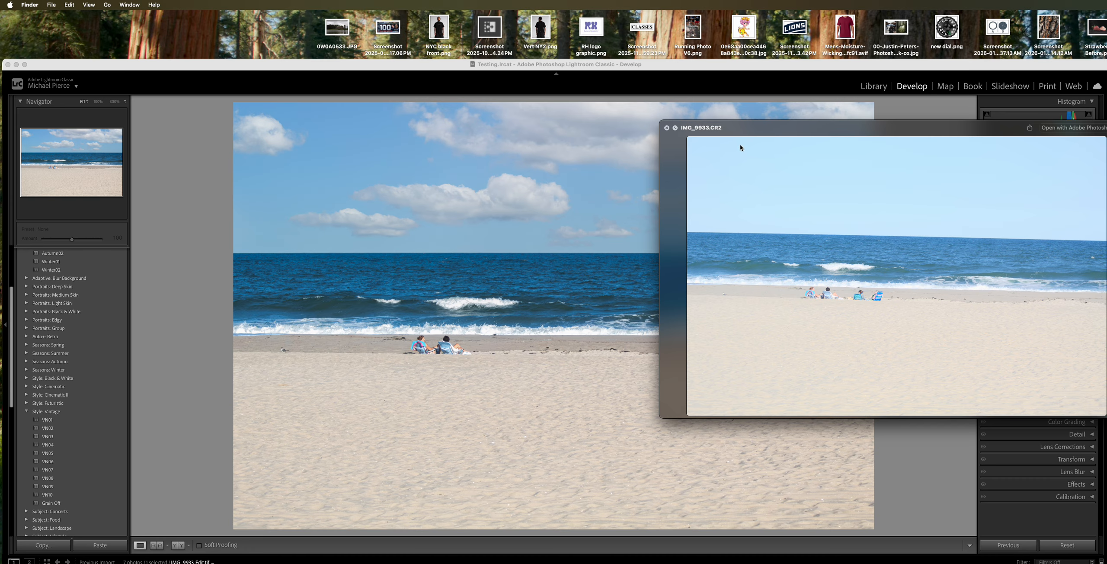
{"action": "left_click_drag", "start_coordinate": [782, 126], "coordinate": [526, 193]}
Close the preview of the original beach photo and the Testing folder window
{"action": "key", "text": "space"}
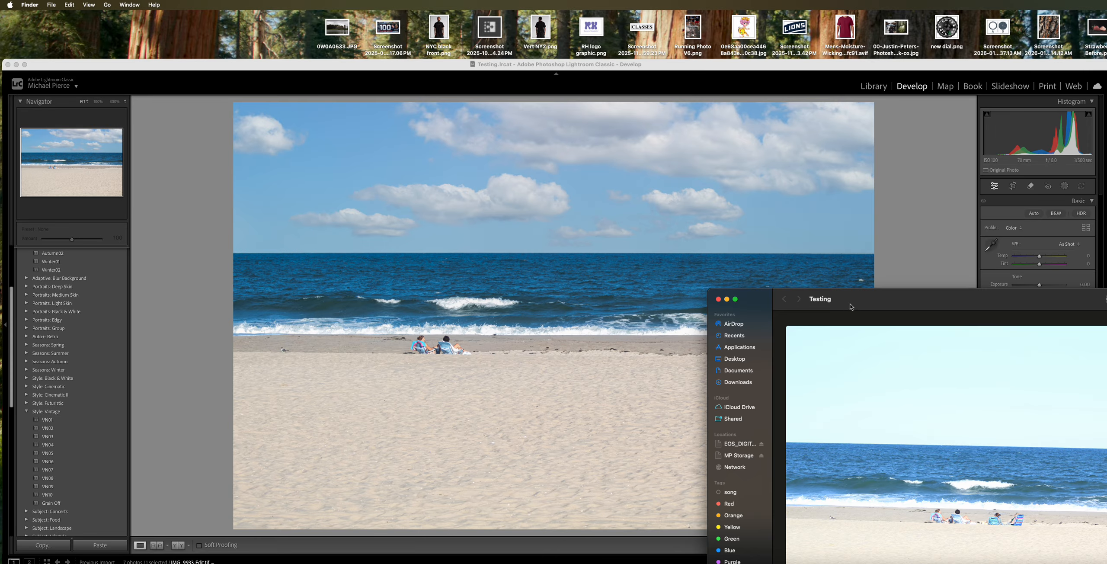
{"action": "left_click_drag", "start_coordinate": [851, 307], "coordinate": [892, 316]}
{"action": "left_click", "coordinate": [761, 309]}
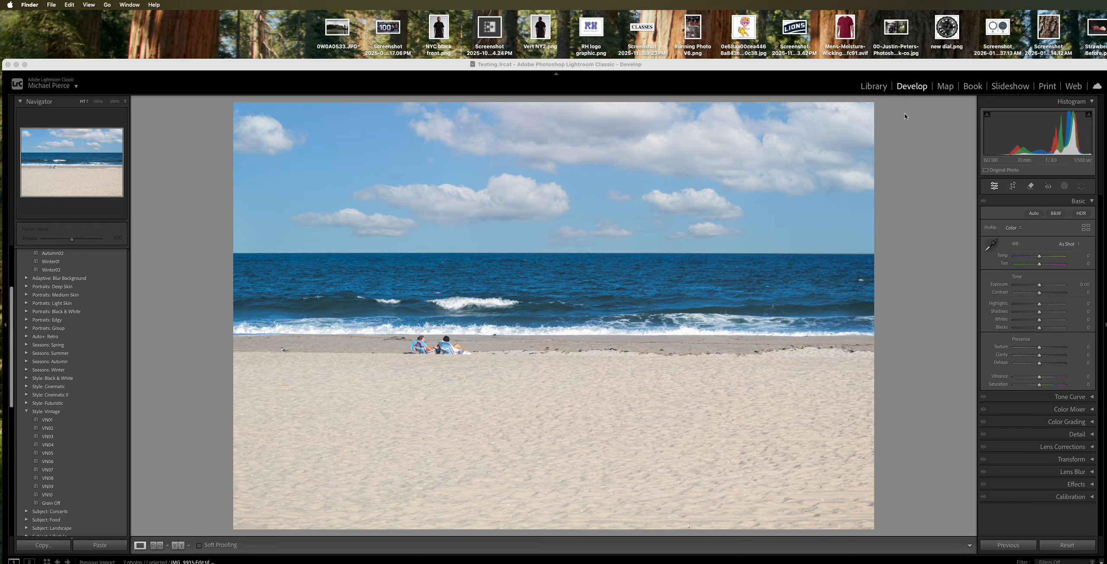
Return to Lightroom Classic and open the sunset photo of the old car, 0W0A6560.CR2, for developing
{"action": "left_click_drag", "start_coordinate": [665, 69], "coordinate": [678, 37]}
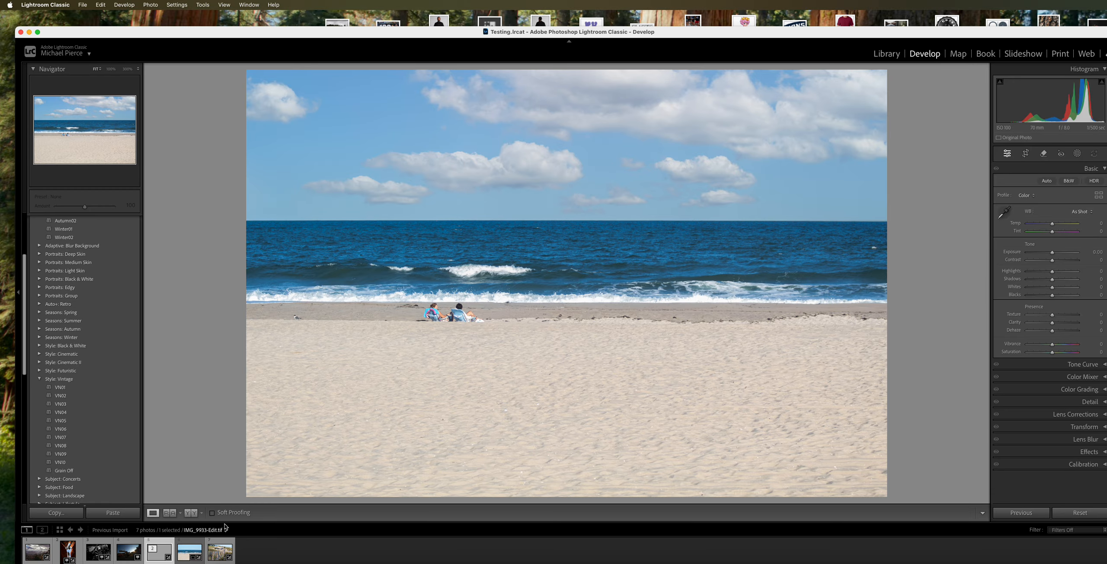
{"action": "left_click", "coordinate": [132, 553]}
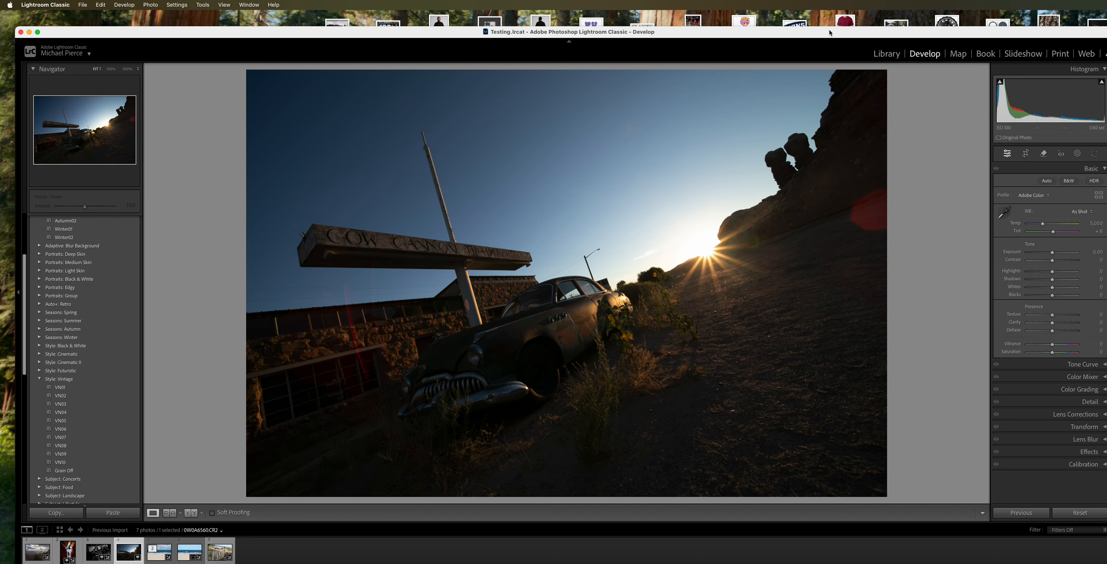
{"action": "left_click_drag", "start_coordinate": [829, 32], "coordinate": [815, 20]}
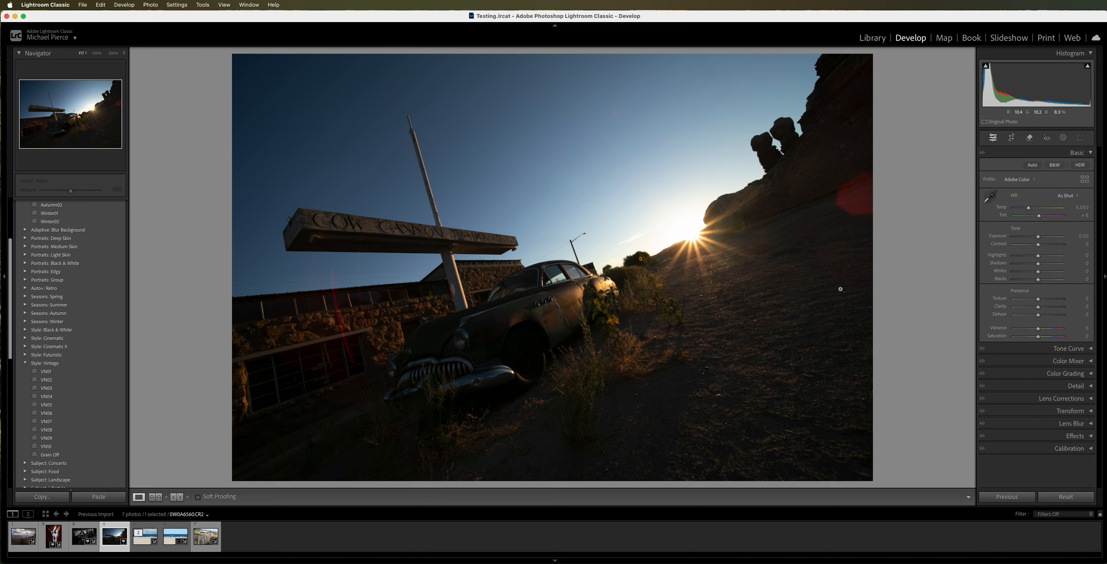
Try the Auto adjustment and the B&W treatment on the old car photo, undoing each one
{"action": "left_click", "coordinate": [1033, 166]}
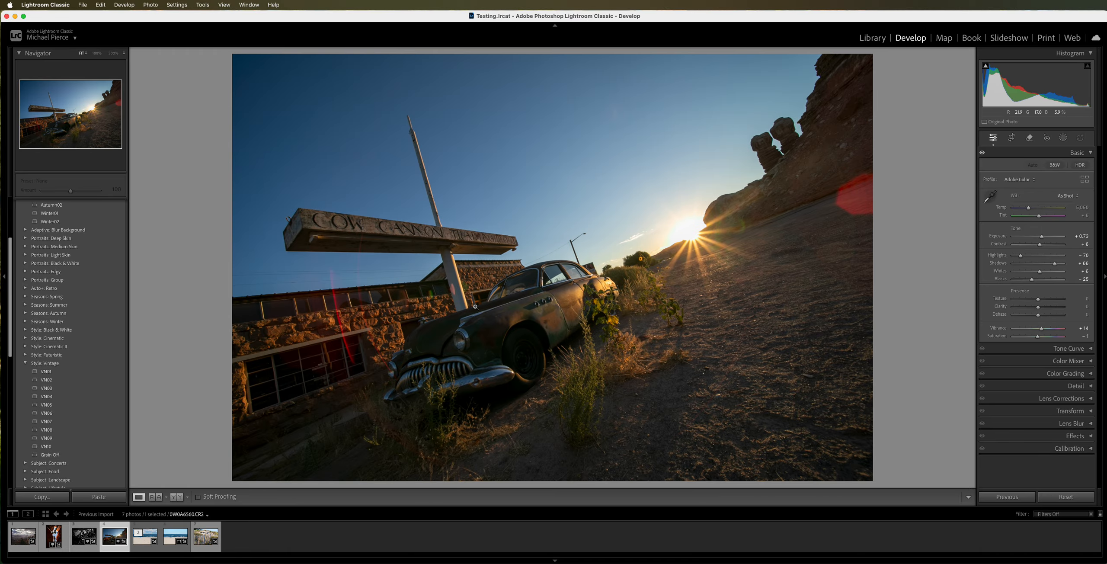
{"action": "key", "text": "super+z"}
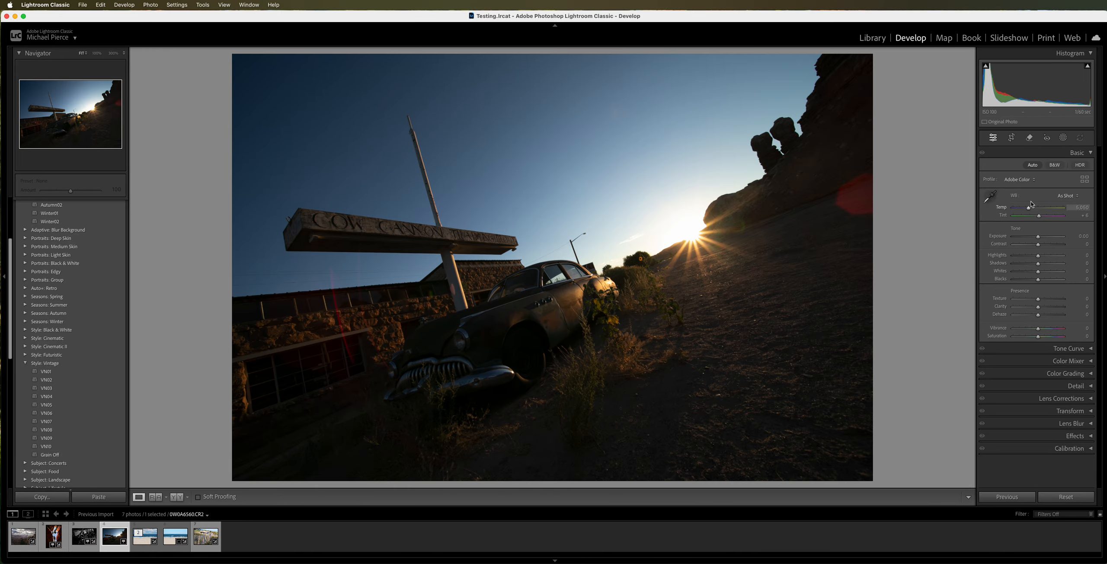
{"action": "left_click", "coordinate": [1054, 165]}
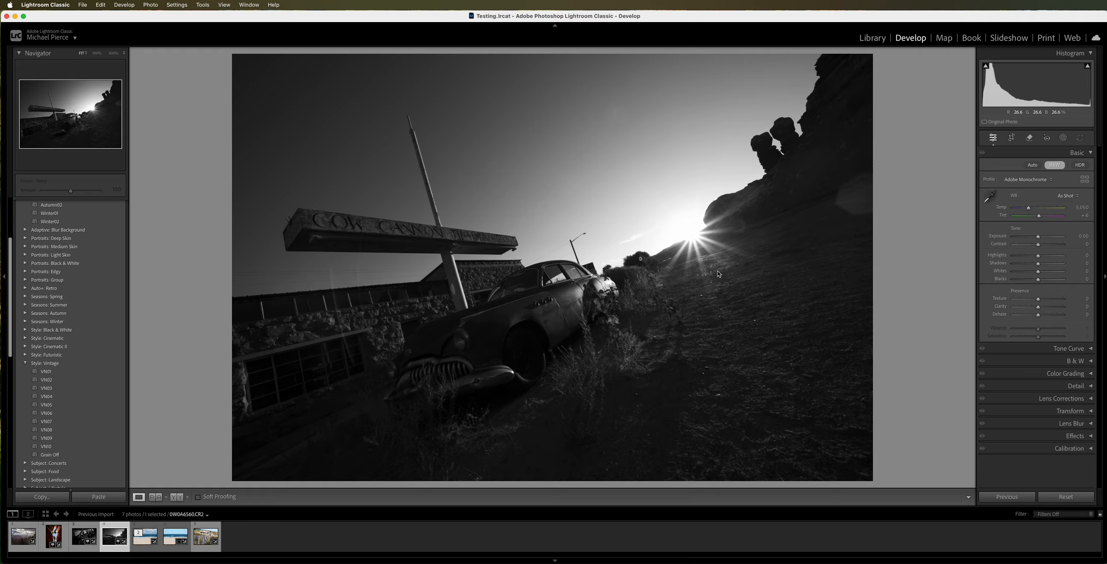
{"action": "key", "text": "super+z"}
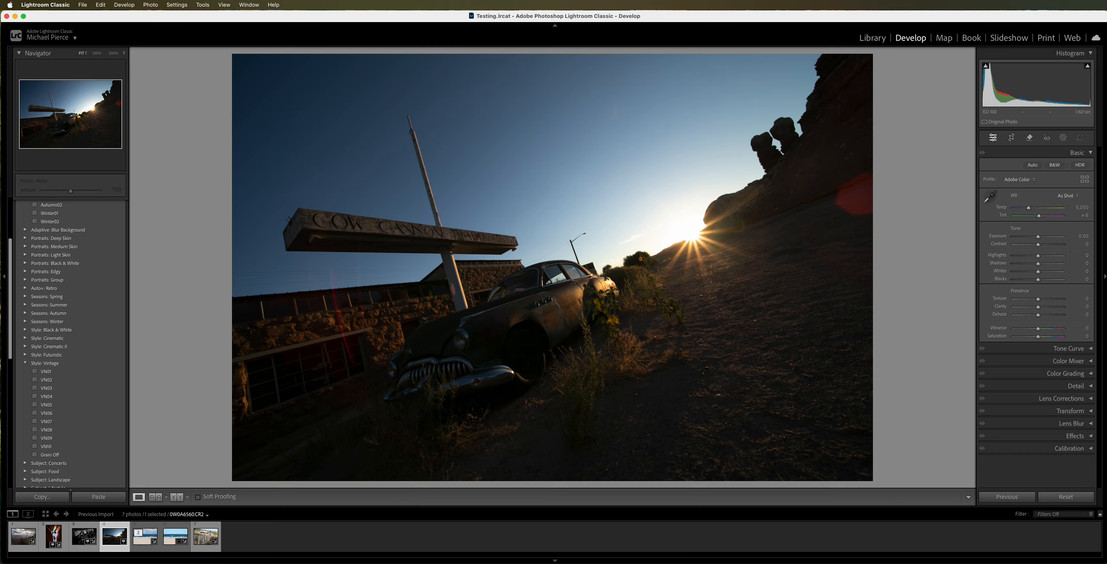
Collapse the Style: Vintage presets and mark the red lens flare on the rocky slope with a larger Remove brush
{"action": "left_click", "coordinate": [26, 364]}
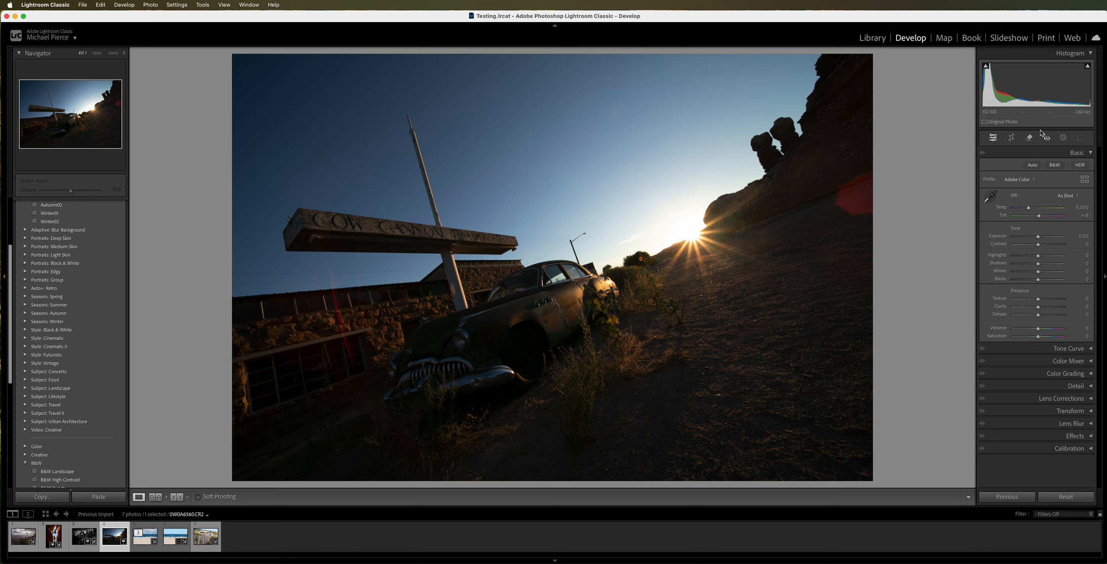
{"action": "left_click", "coordinate": [1030, 138]}
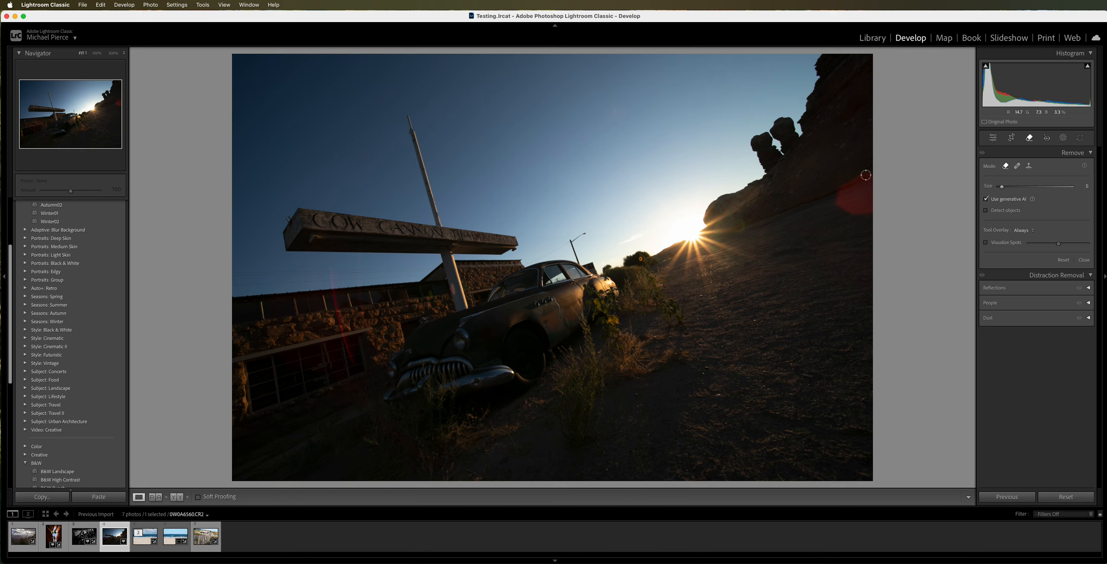
{"action": "key", "text": "]"}
{"action": "key", "text": "]"}
{"action": "key", "text": "]"}
{"action": "mouse_move", "coordinate": [868, 177]}
{"action": "left_mouse_down"}
{"action": "mouse_move", "coordinate": [839, 201]}
{"action": "mouse_move", "coordinate": [858, 212]}
{"action": "mouse_move", "coordinate": [878, 198]}
{"action": "left_mouse_up"}
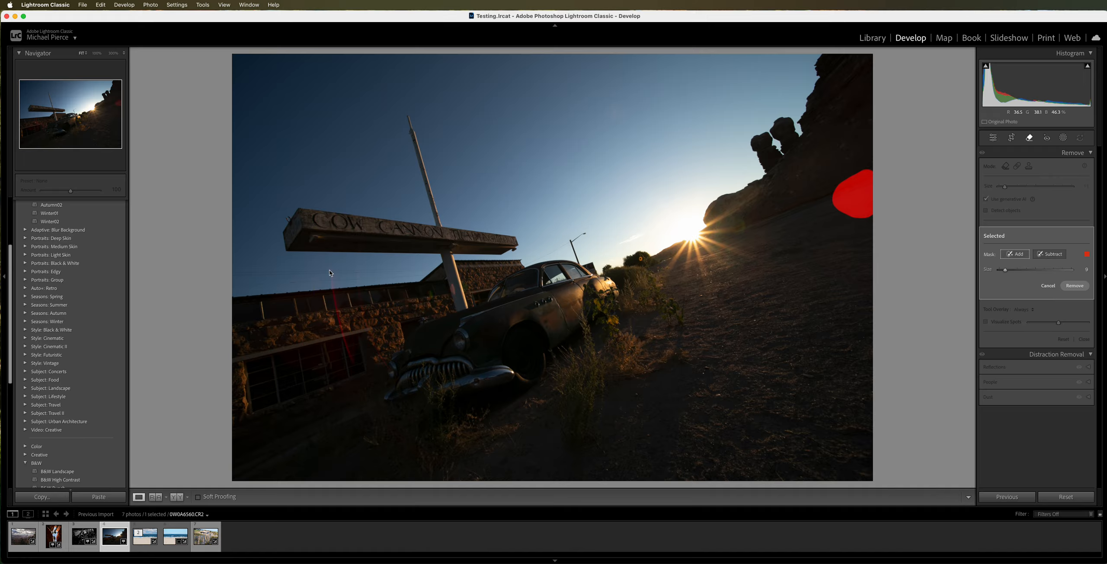
Mark the red flare streak across the stone building with a smaller brush and remove both marked flares with generative AI
{"action": "key", "text": "["}
{"action": "key", "text": "["}
{"action": "key", "text": "["}
{"action": "key", "text": "["}
{"action": "left_click_drag", "start_coordinate": [331, 267], "coordinate": [361, 380]}
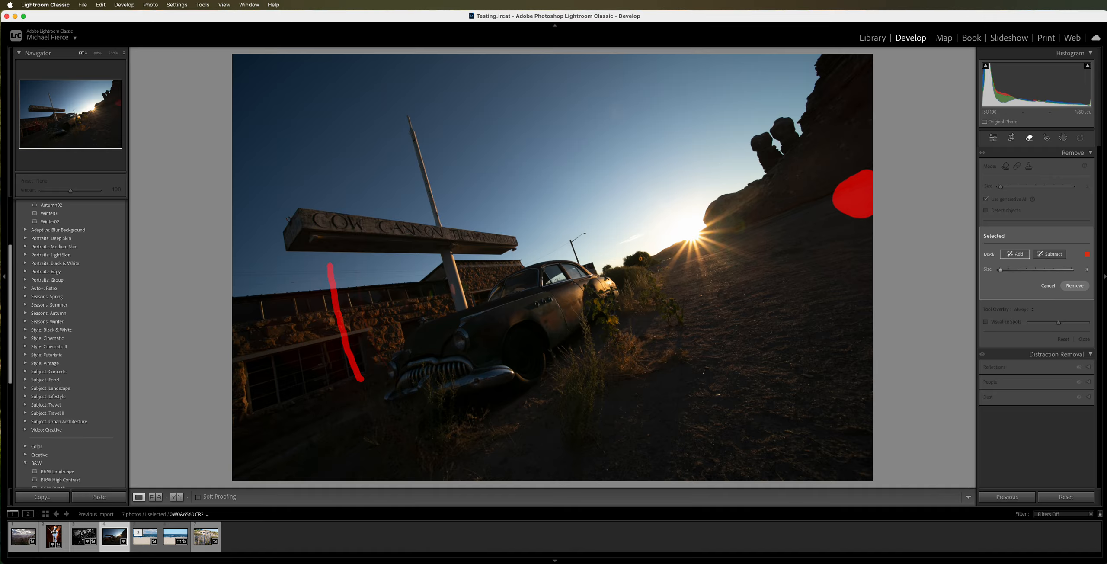
{"action": "left_click", "coordinate": [1075, 286]}
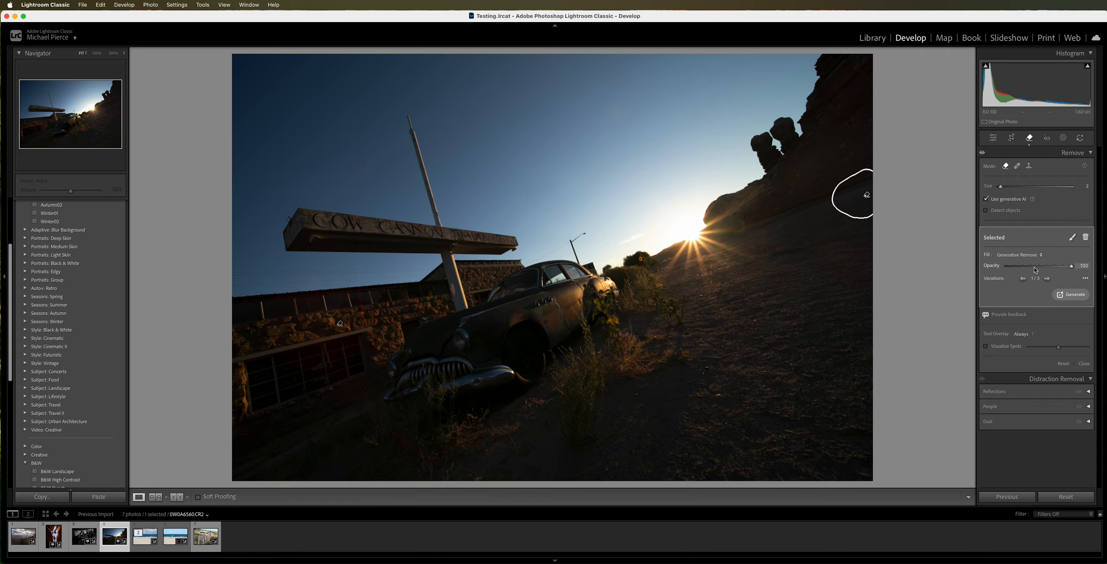
In the car photo's basic adjustments, set Exposure to -0.05, Contrast to +34 and Saturation to -50
{"action": "left_click", "coordinate": [993, 137]}
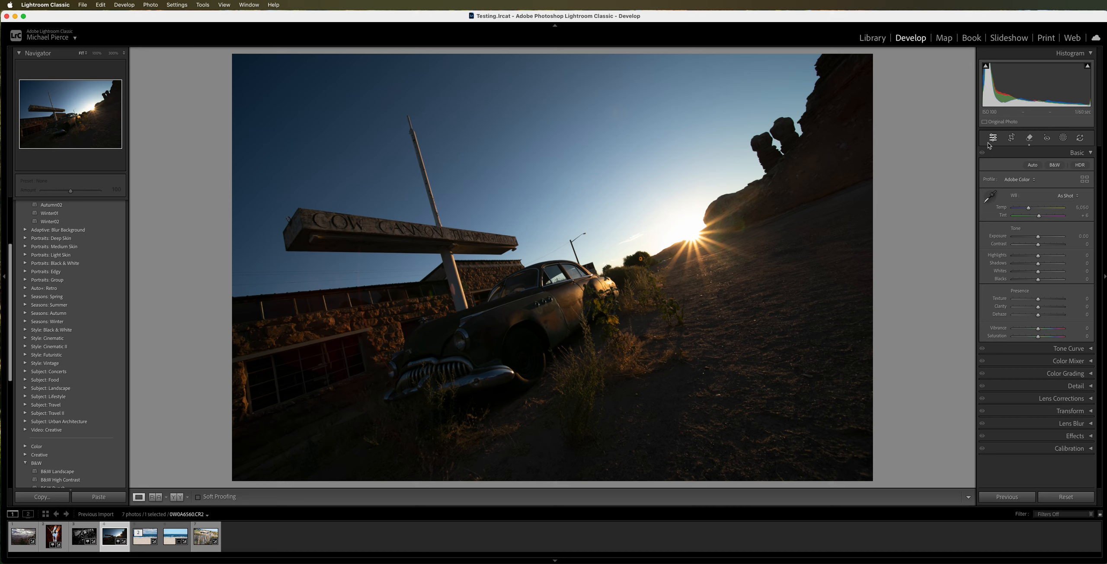
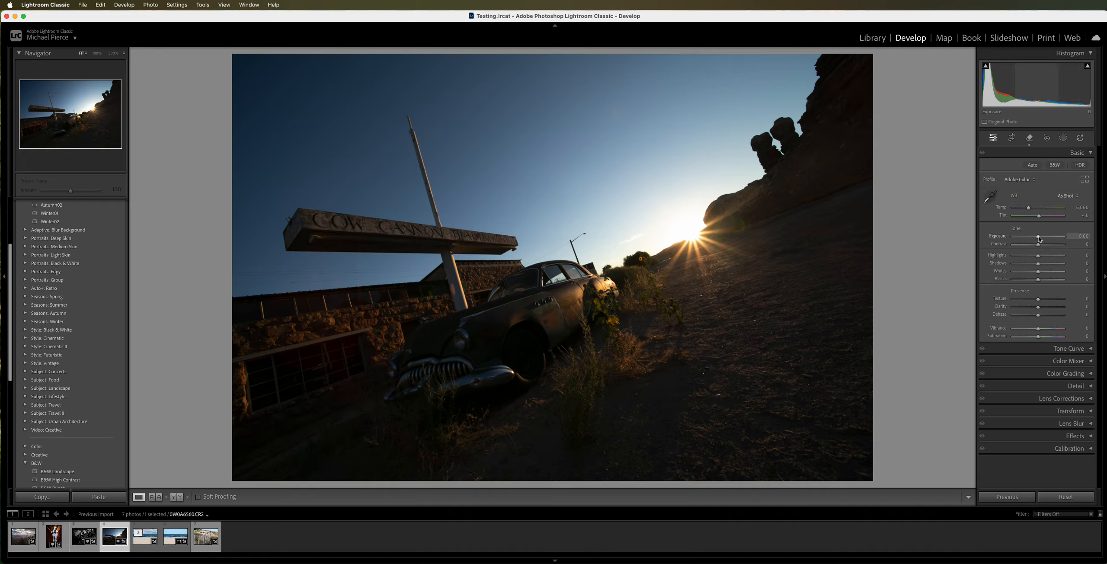
{"action": "left_click_drag", "start_coordinate": [1040, 239], "coordinate": [1047, 247]}
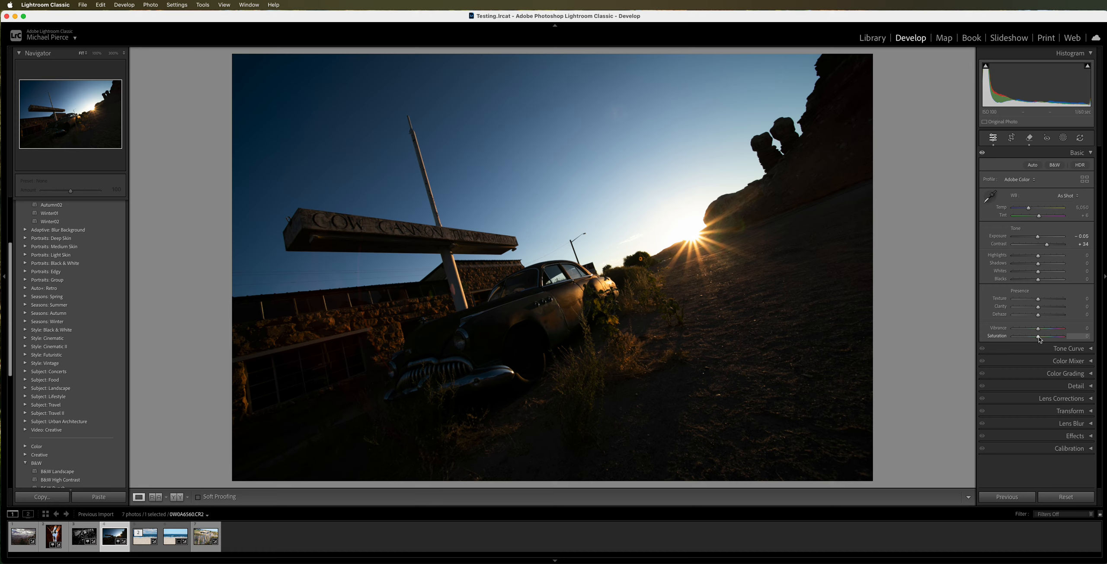
{"action": "left_click_drag", "start_coordinate": [1039, 339], "coordinate": [1032, 341]}
{"action": "left_click_drag", "start_coordinate": [1031, 340], "coordinate": [1026, 340]}
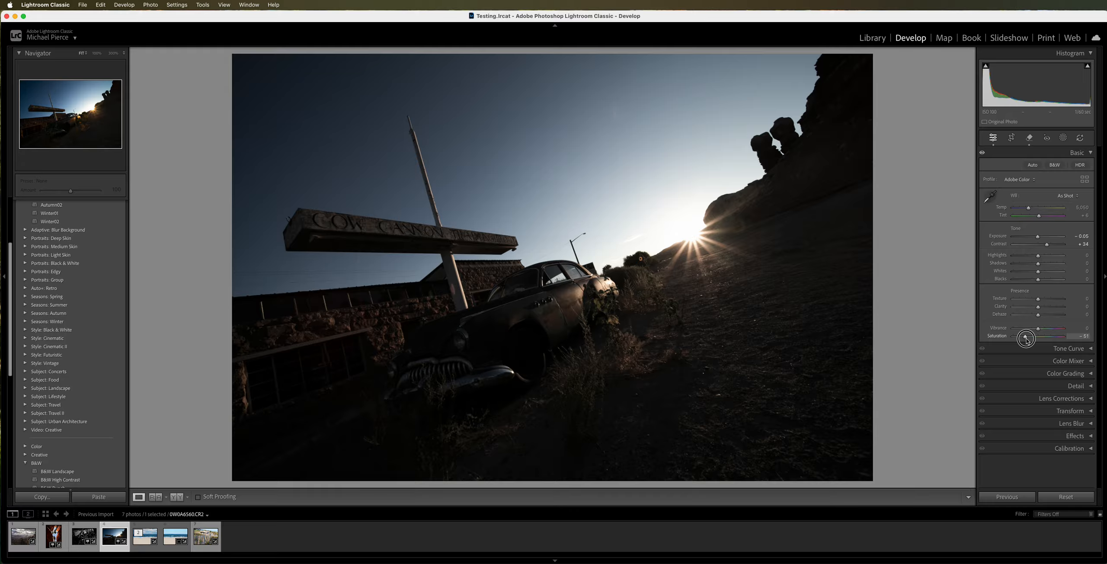
Paint a new brush mask over the sun, its rays and the adjoining slope with a size 7 brush
{"action": "left_click_drag", "start_coordinate": [1027, 340], "coordinate": [1027, 340]}
{"action": "left_click", "coordinate": [1063, 137]}
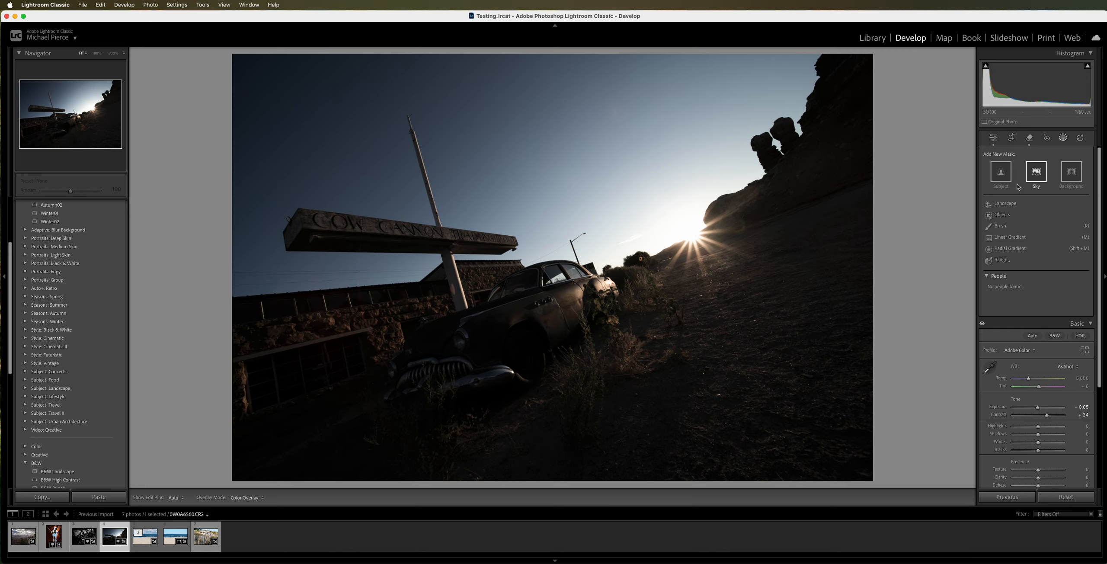
{"action": "left_click", "coordinate": [1000, 225]}
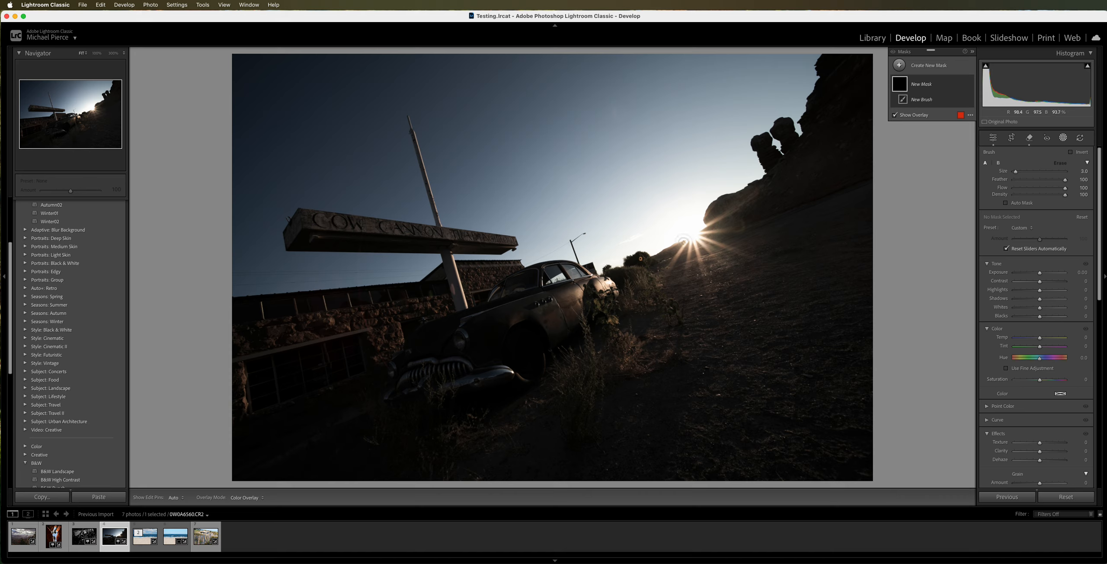
{"action": "key", "text": "]"}
{"action": "mouse_move", "coordinate": [694, 234]}
{"action": "left_mouse_down"}
{"action": "mouse_move", "coordinate": [672, 260]}
{"action": "mouse_move", "coordinate": [697, 235]}
{"action": "mouse_move", "coordinate": [707, 255]}
{"action": "mouse_move", "coordinate": [723, 248]}
{"action": "mouse_move", "coordinate": [696, 248]}
{"action": "mouse_move", "coordinate": [733, 251]}
{"action": "mouse_move", "coordinate": [704, 233]}
{"action": "mouse_move", "coordinate": [733, 249]}
{"action": "mouse_move", "coordinate": [711, 230]}
{"action": "mouse_move", "coordinate": [734, 209]}
{"action": "mouse_move", "coordinate": [699, 235]}
{"action": "mouse_move", "coordinate": [721, 221]}
{"action": "mouse_move", "coordinate": [682, 235]}
{"action": "mouse_move", "coordinate": [696, 231]}
{"action": "mouse_move", "coordinate": [695, 218]}
{"action": "mouse_move", "coordinate": [671, 226]}
{"action": "mouse_move", "coordinate": [684, 240]}
{"action": "mouse_move", "coordinate": [680, 203]}
{"action": "left_mouse_up"}
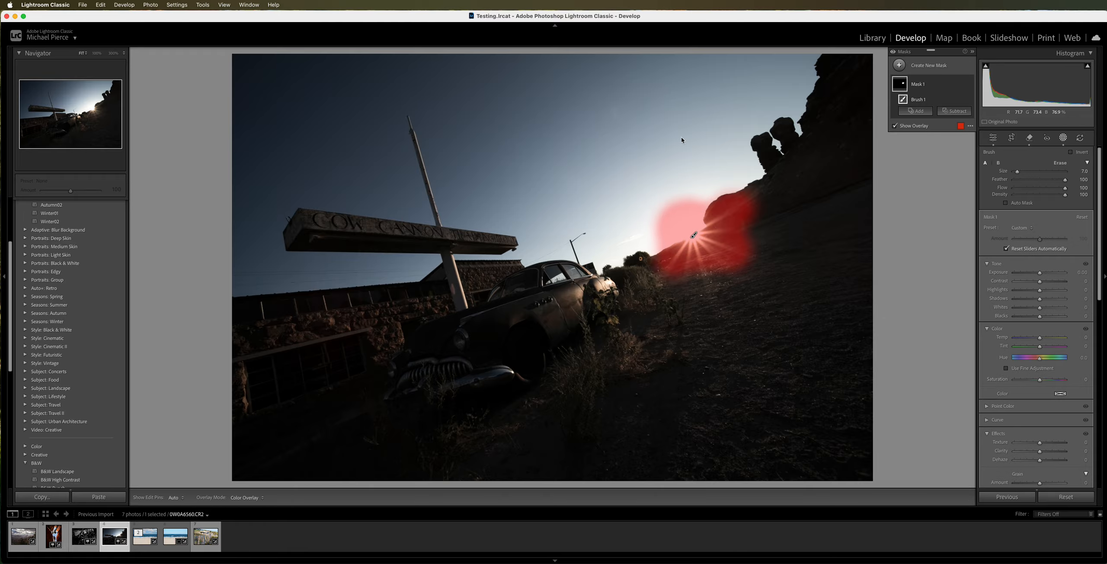
{"action": "mouse_move", "coordinate": [701, 257]}
{"action": "left_mouse_down"}
{"action": "mouse_move", "coordinate": [705, 289]}
{"action": "mouse_move", "coordinate": [701, 277]}
{"action": "left_mouse_up"}
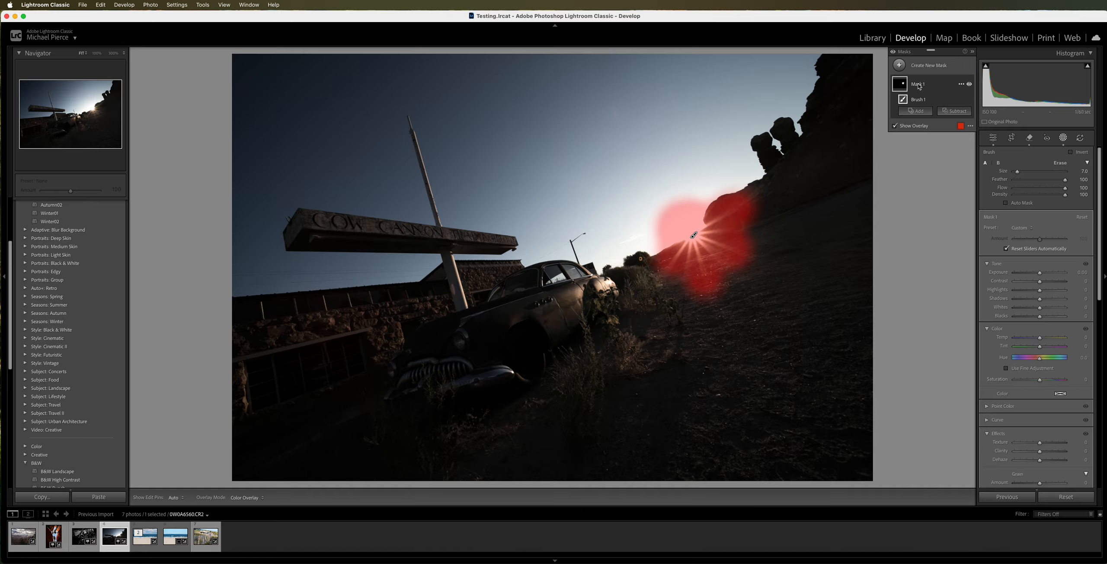
Raise the sun mask's Saturation to about 85 and try an Exposure change, undoing it
{"action": "left_click", "coordinate": [1040, 380]}
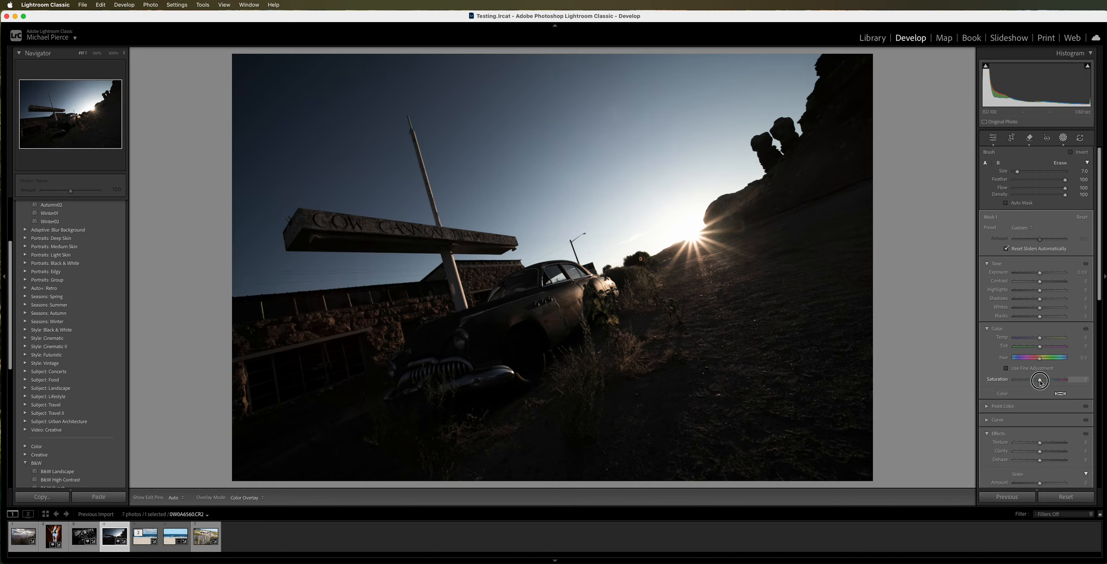
{"action": "left_click_drag", "start_coordinate": [1040, 381], "coordinate": [1063, 382]}
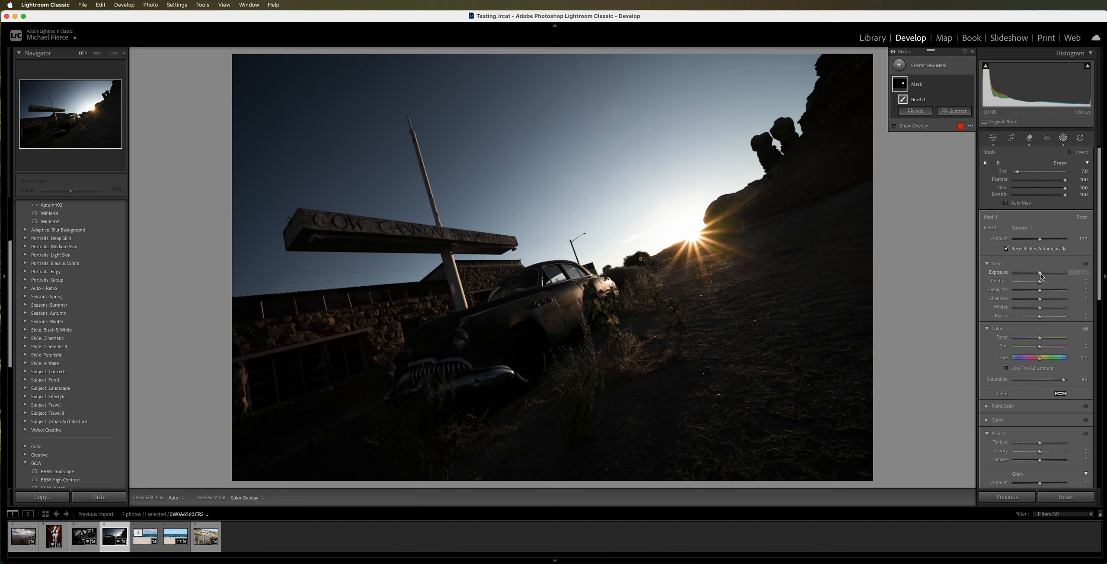
{"action": "left_click_drag", "start_coordinate": [1041, 276], "coordinate": [1041, 276]}
{"action": "key", "text": "super+z"}
Create a second brush mask and paint over the car's front grille and bumper with a size 3 brush
{"action": "left_click", "coordinate": [899, 66]}
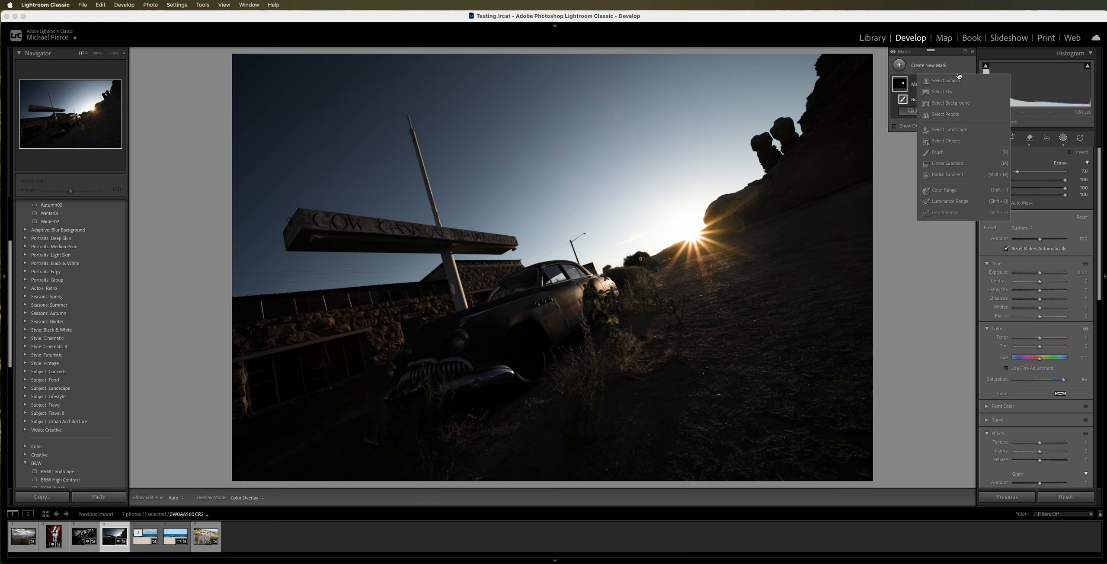
{"action": "left_click", "coordinate": [938, 152]}
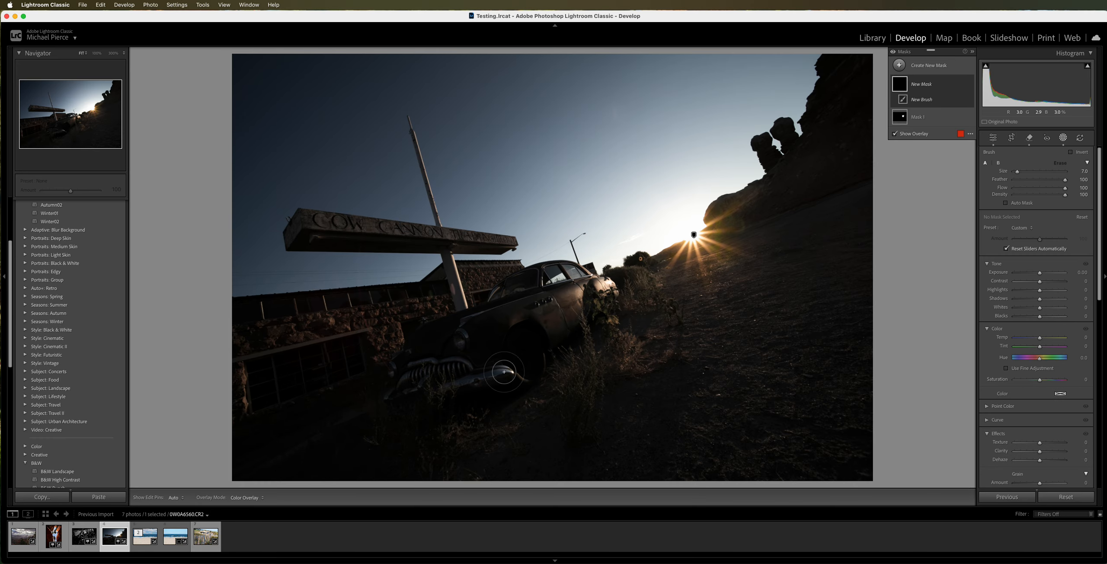
{"action": "key", "text": "bracketleft"}
{"action": "key", "text": "bracketleft"}
{"action": "key", "text": "bracketleft"}
{"action": "mouse_move", "coordinate": [506, 373]}
{"action": "left_mouse_down"}
{"action": "mouse_move", "coordinate": [446, 387]}
{"action": "mouse_move", "coordinate": [466, 371]}
{"action": "mouse_move", "coordinate": [414, 367]}
{"action": "mouse_move", "coordinate": [427, 372]}
{"action": "mouse_move", "coordinate": [391, 399]}
{"action": "mouse_move", "coordinate": [429, 383]}
{"action": "left_mouse_up"}
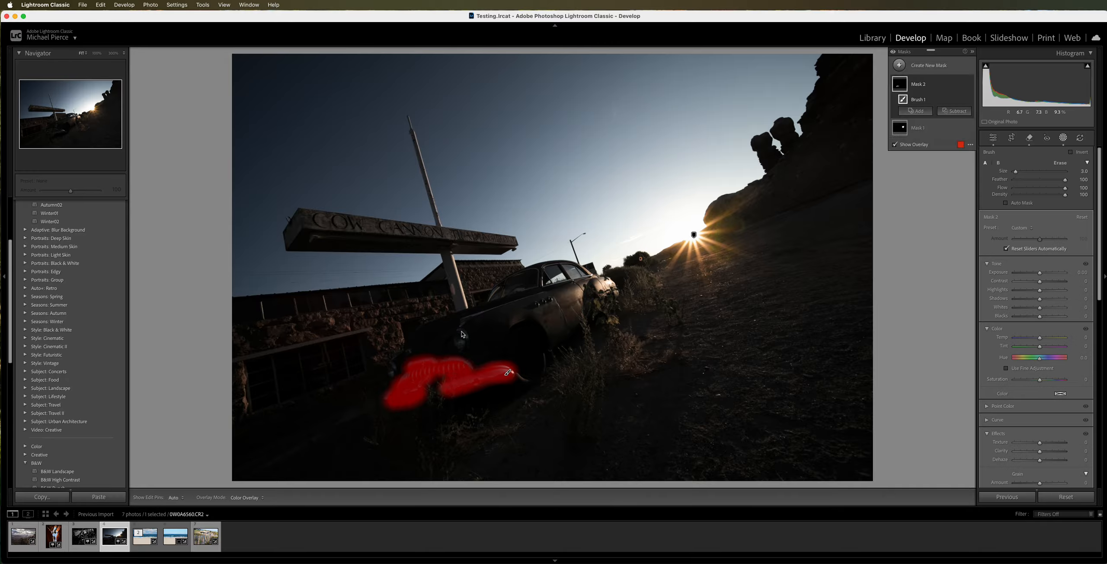
Add the near headlight, the trim line along the hood and the far end of the car's front to the mask
{"action": "key", "text": "z"}
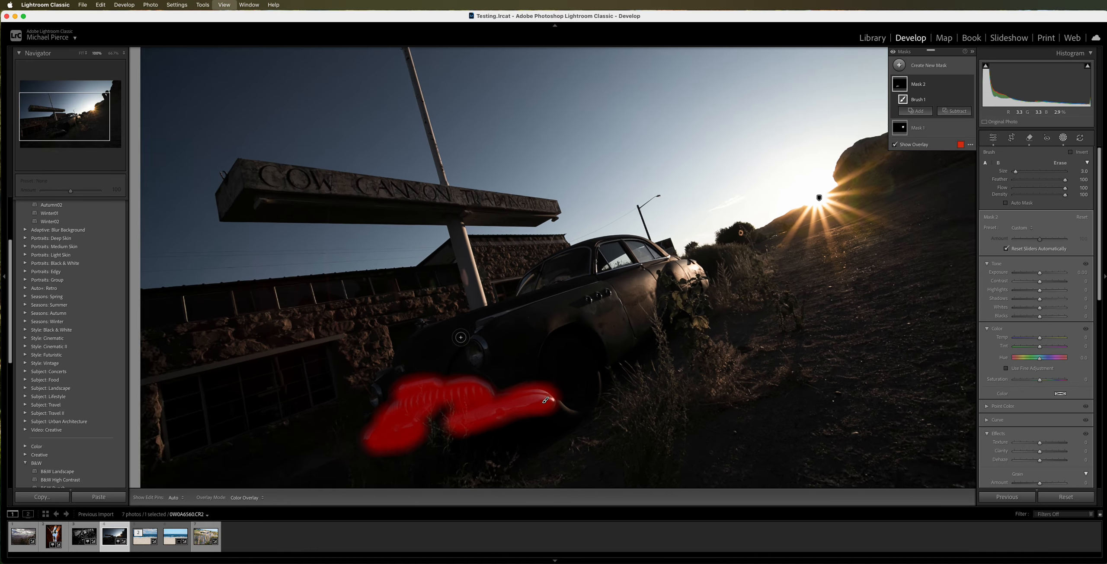
{"action": "mouse_move", "coordinate": [436, 375]}
{"action": "left_mouse_down"}
{"action": "mouse_move", "coordinate": [444, 403]}
{"action": "mouse_move", "coordinate": [430, 376]}
{"action": "mouse_move", "coordinate": [431, 394]}
{"action": "mouse_move", "coordinate": [443, 401]}
{"action": "mouse_move", "coordinate": [443, 346]}
{"action": "mouse_move", "coordinate": [627, 285]}
{"action": "left_mouse_up"}
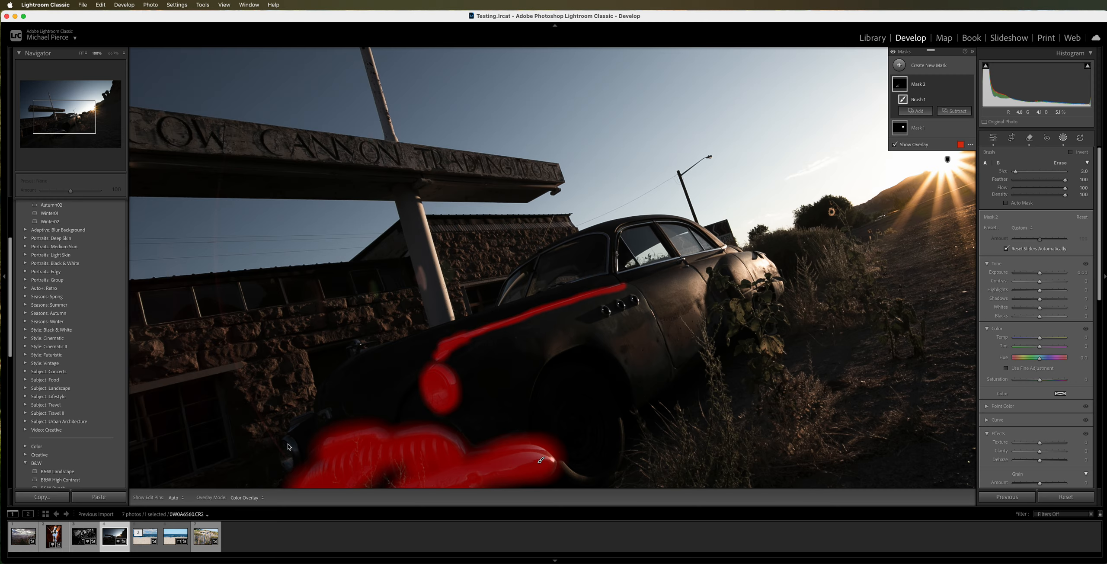
{"action": "scroll", "coordinate": [289, 447], "scroll_direction": "up", "scroll_amount": 1}
{"action": "mouse_move", "coordinate": [287, 440]}
{"action": "left_mouse_down"}
{"action": "mouse_move", "coordinate": [287, 460]}
{"action": "mouse_move", "coordinate": [305, 430]}
{"action": "left_mouse_up"}
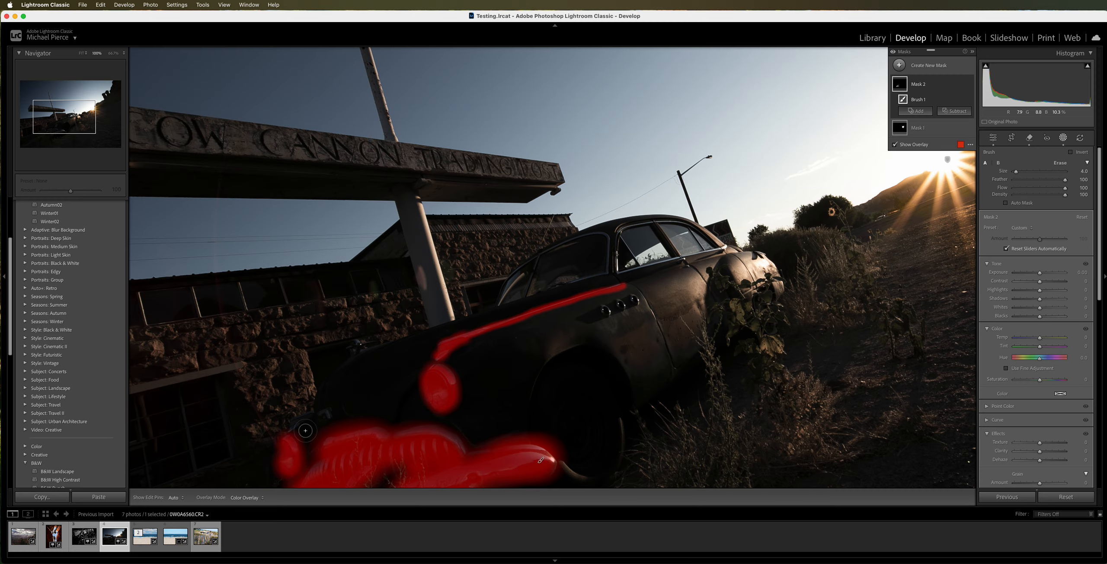
{"action": "key", "text": "p"}
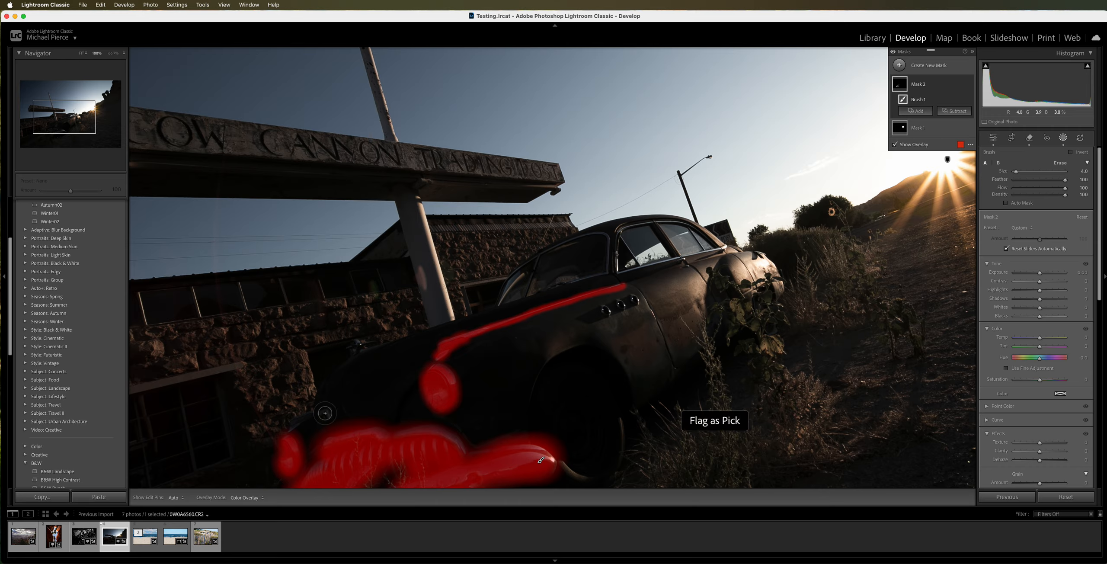
{"action": "scroll", "coordinate": [325, 413], "scroll_direction": "down", "scroll_amount": 2}
{"action": "mouse_move", "coordinate": [324, 413]}
{"action": "left_mouse_down"}
{"action": "mouse_move", "coordinate": [299, 415]}
{"action": "mouse_move", "coordinate": [290, 431]}
{"action": "left_mouse_up"}
{"action": "left_click_drag", "start_coordinate": [303, 421], "coordinate": [308, 416]}
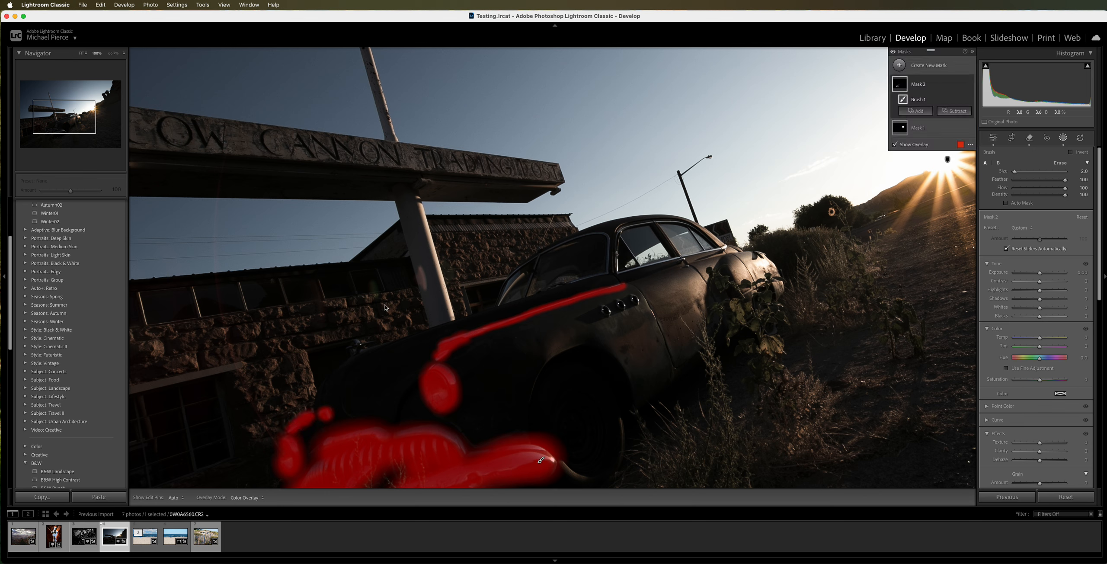
Add the hood ornament and the strip beneath the side windows to the mask, erasing spill along the window edge
{"action": "left_click_drag", "start_coordinate": [358, 346], "coordinate": [357, 349]}
{"action": "left_click_drag", "start_coordinate": [681, 258], "coordinate": [624, 276]}
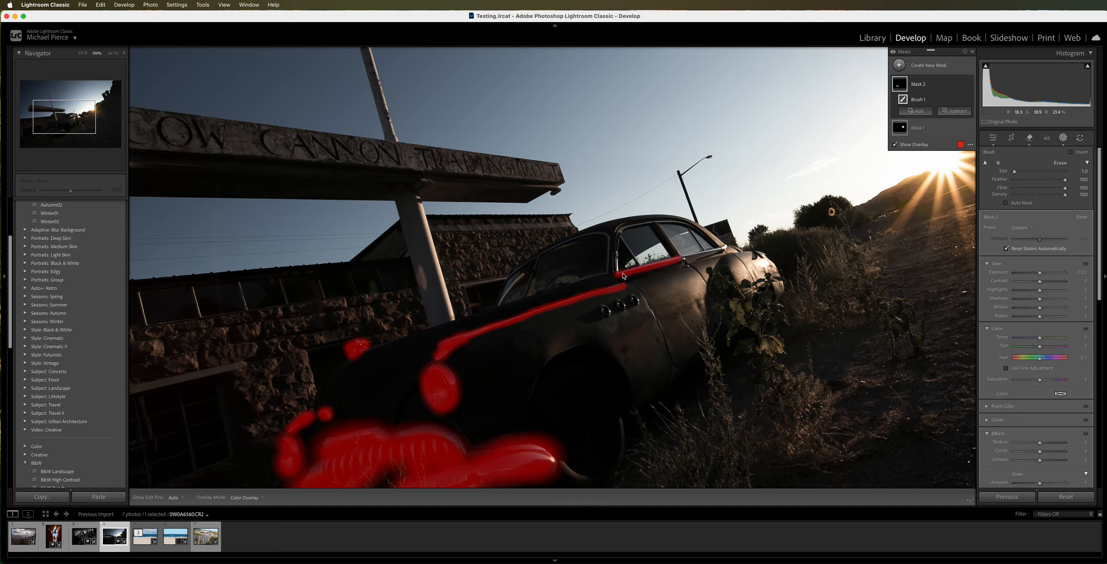
{"action": "mouse_move", "coordinate": [690, 256]}
{"action": "left_mouse_down"}
{"action": "mouse_move", "coordinate": [731, 245]}
{"action": "mouse_move", "coordinate": [686, 265]}
{"action": "left_mouse_up"}
{"action": "key", "text": "alt"}
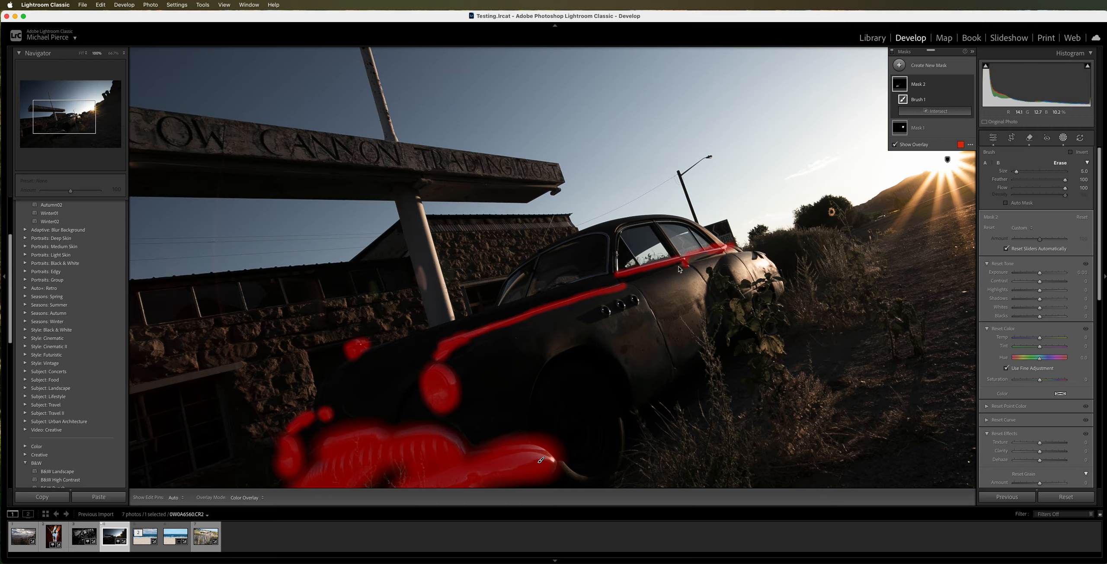
{"action": "mouse_move", "coordinate": [679, 267]}
{"action": "left_mouse_down"}
{"action": "mouse_move", "coordinate": [734, 255]}
{"action": "mouse_move", "coordinate": [728, 236]}
{"action": "mouse_move", "coordinate": [698, 245]}
{"action": "mouse_move", "coordinate": [720, 233]}
{"action": "mouse_move", "coordinate": [684, 245]}
{"action": "mouse_move", "coordinate": [707, 250]}
{"action": "left_mouse_up"}
{"action": "key", "text": "h"}
{"action": "key", "text": "alt"}
{"action": "key", "text": "h"}
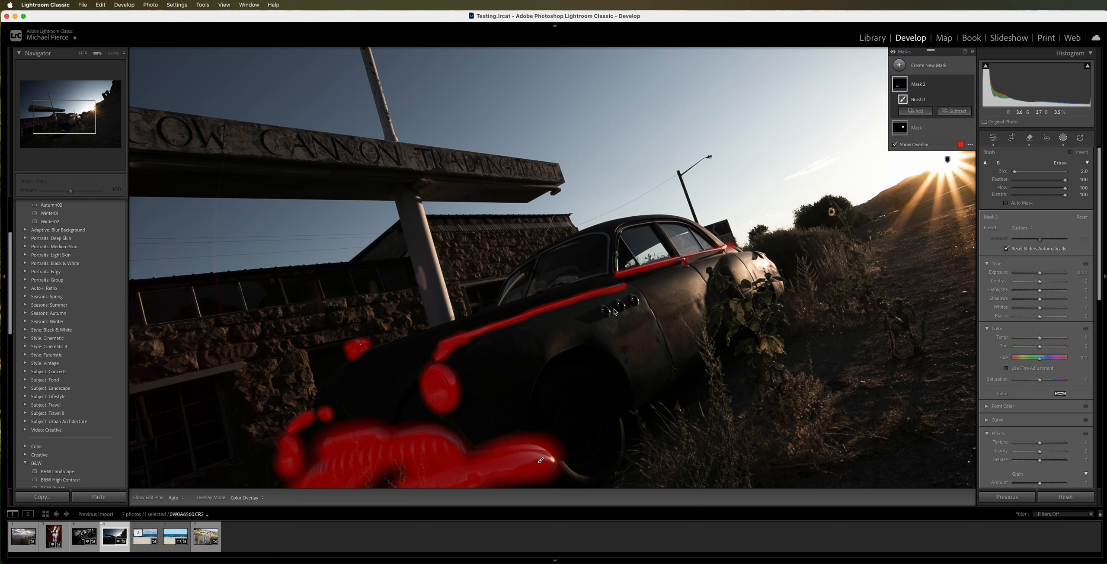
Paint the three round vents on the car's fender into the mask and check the mask's coverage up close
{"action": "mouse_move", "coordinate": [619, 303]}
{"action": "left_mouse_down"}
{"action": "mouse_move", "coordinate": [637, 301]}
{"action": "mouse_move", "coordinate": [605, 310]}
{"action": "left_mouse_up"}
{"action": "key", "text": "super+minus"}
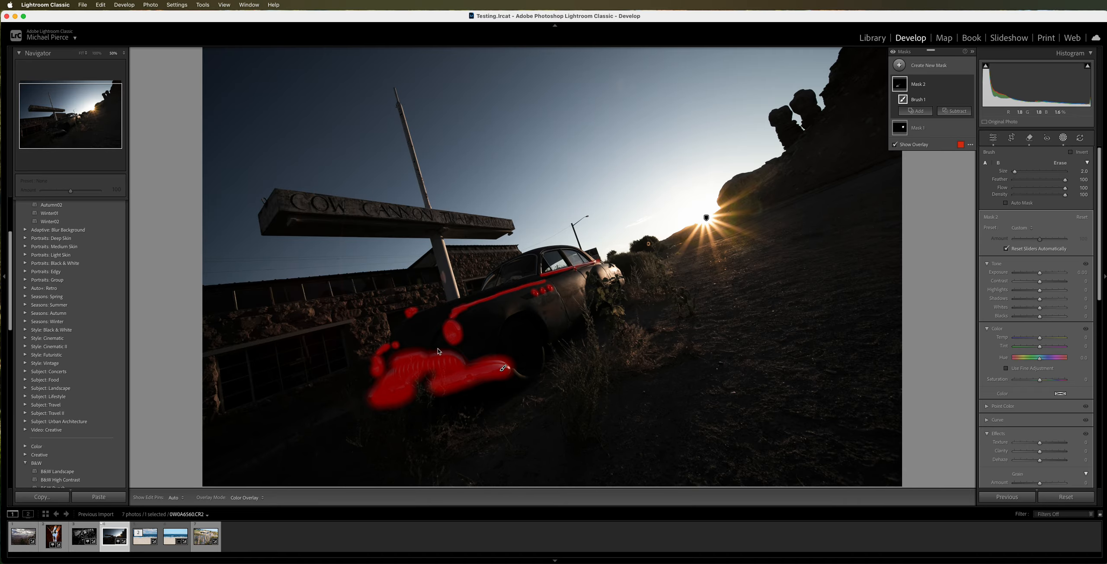
{"action": "key", "text": "super+equal"}
{"action": "key", "text": "super+equal"}
{"action": "key", "text": "super+equal"}
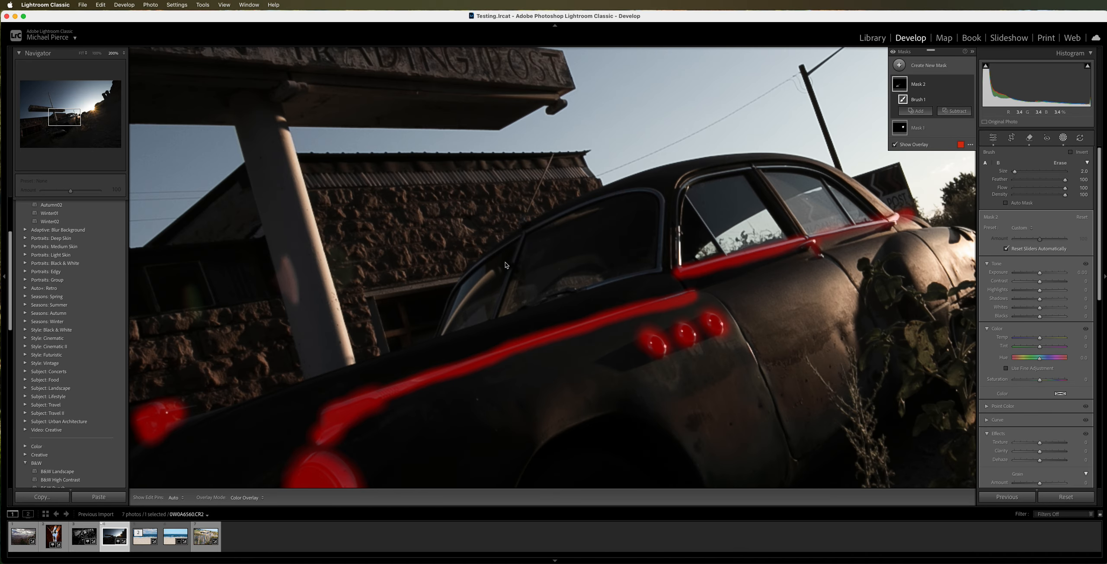
{"action": "key", "text": "bracketleft"}
{"action": "key", "text": "super+minus"}
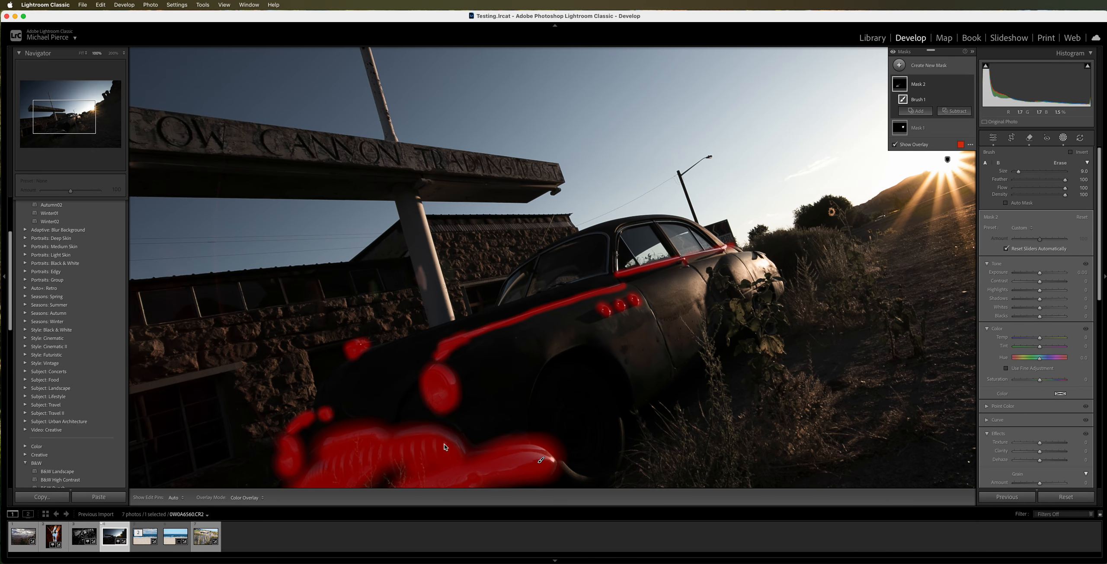
Extend the mask over the middle of the grille with a size 8 brush and touch up the bumper with a size 3 brush
{"action": "left_click_drag", "start_coordinate": [451, 446], "coordinate": [427, 440]}
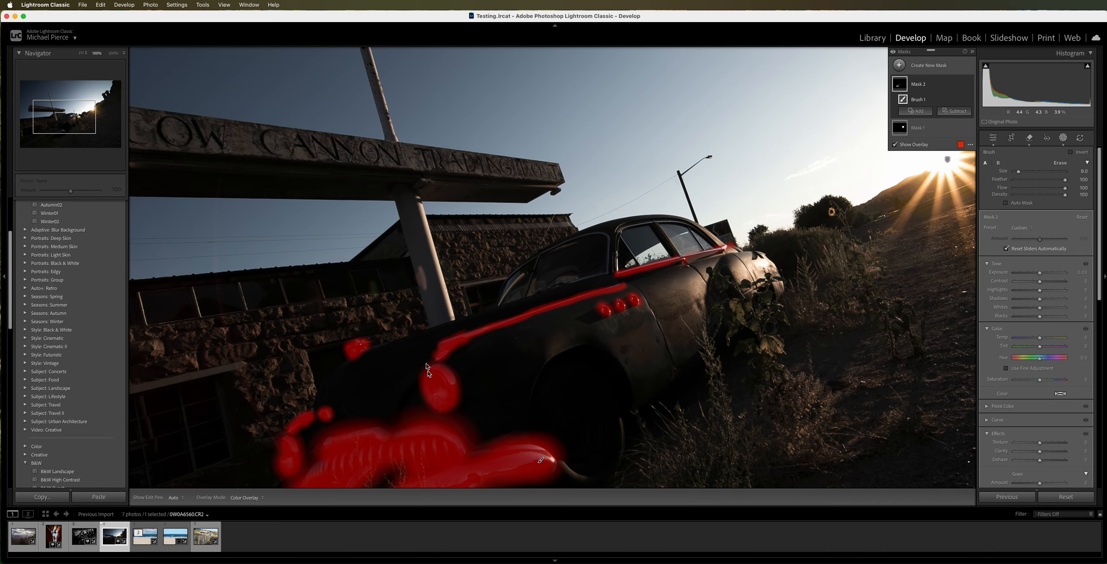
{"action": "key", "text": "bracketleft"}
{"action": "key", "text": "bracketleft"}
{"action": "key", "text": "bracketleft"}
{"action": "left_click_drag", "start_coordinate": [316, 474], "coordinate": [322, 472]}
{"action": "key", "text": "super+minus"}
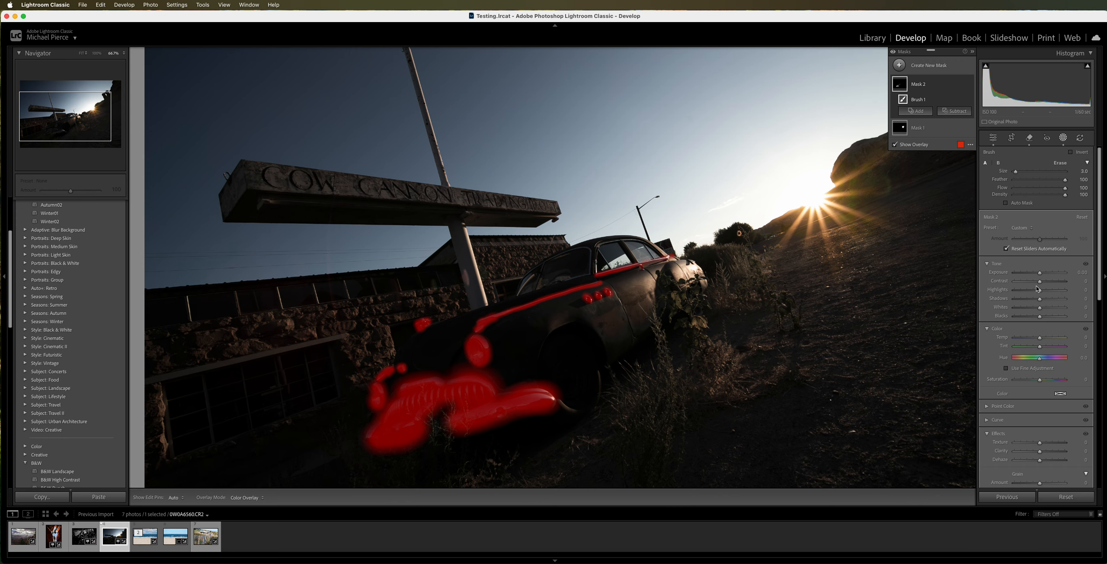
Brighten the car mask to an Exposure of about 0.9, set Contrast to -34, raise Saturation moderately and touch up near the fender vents
{"action": "mouse_move", "coordinate": [1039, 281]}
{"action": "left_mouse_down"}
{"action": "mouse_move", "coordinate": [1026, 284]}
{"action": "mouse_move", "coordinate": [1046, 275]}
{"action": "mouse_move", "coordinate": [1033, 288]}
{"action": "left_mouse_up"}
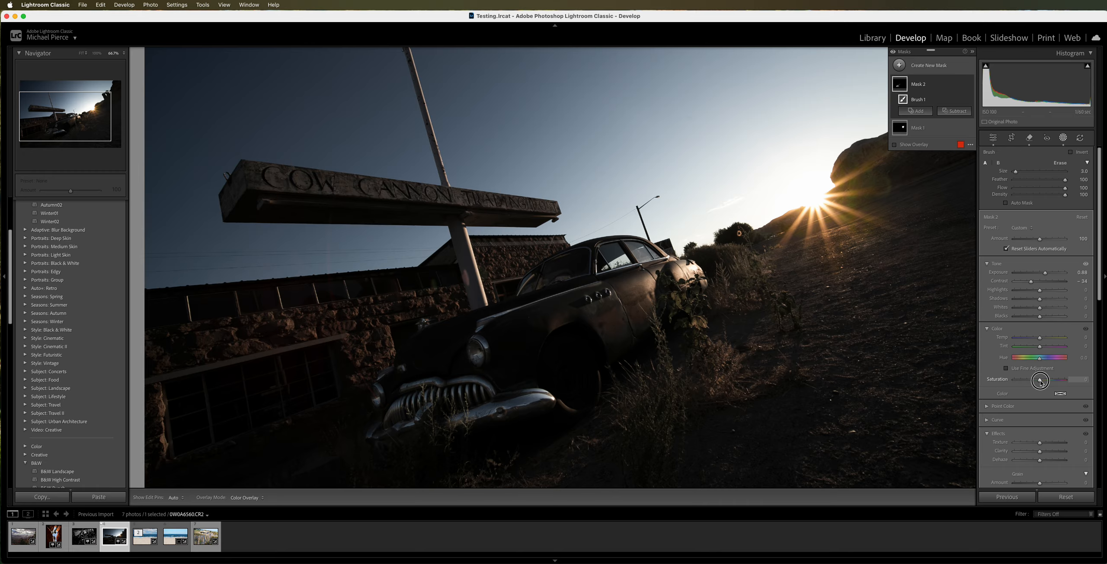
{"action": "left_click_drag", "start_coordinate": [1040, 380], "coordinate": [1051, 381]}
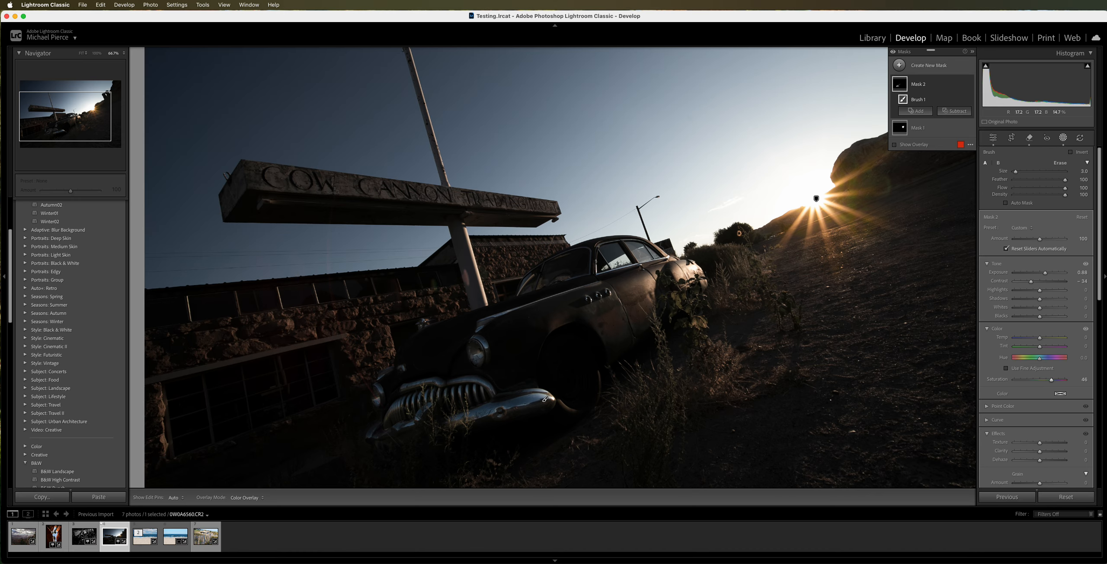
{"action": "left_click_drag", "start_coordinate": [587, 296], "coordinate": [616, 272]}
{"action": "key", "text": "super+minus"}
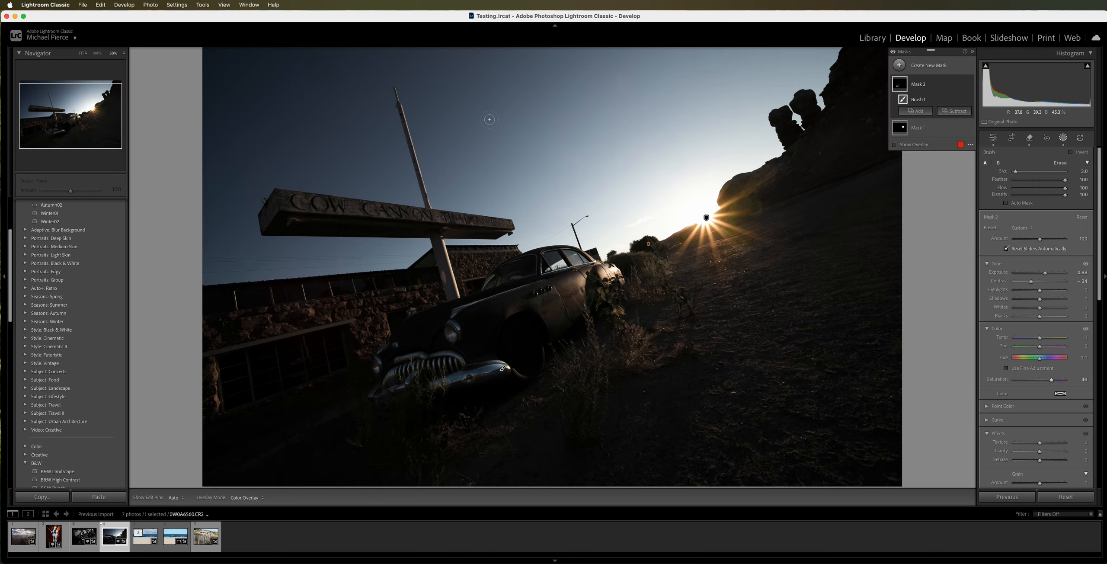
Compare the edited car photo with its original side by side, both as a whole and closer up
{"action": "key", "text": "y"}
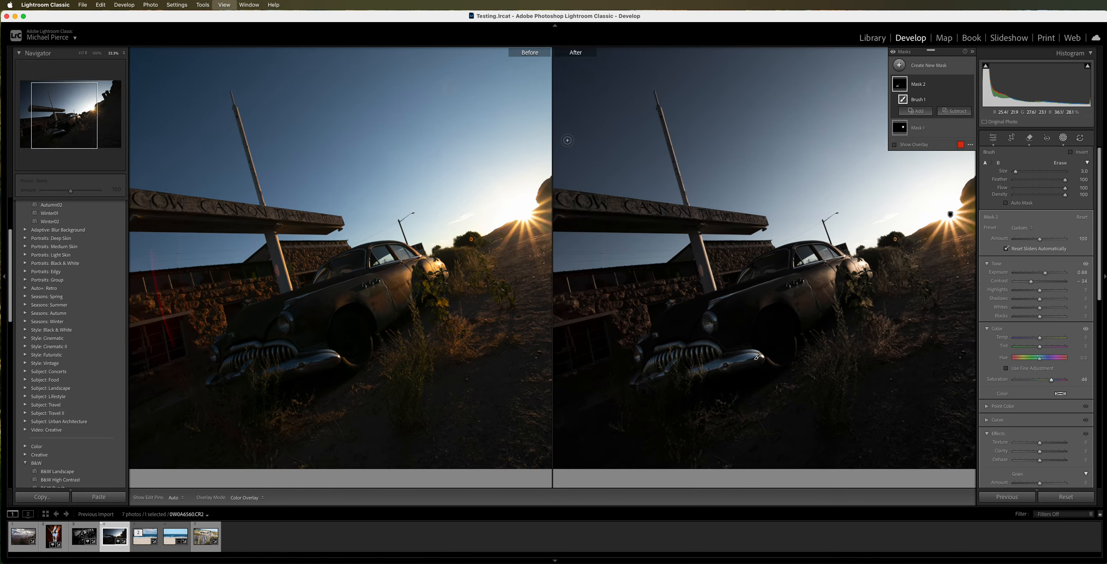
{"action": "key", "text": "super+minus"}
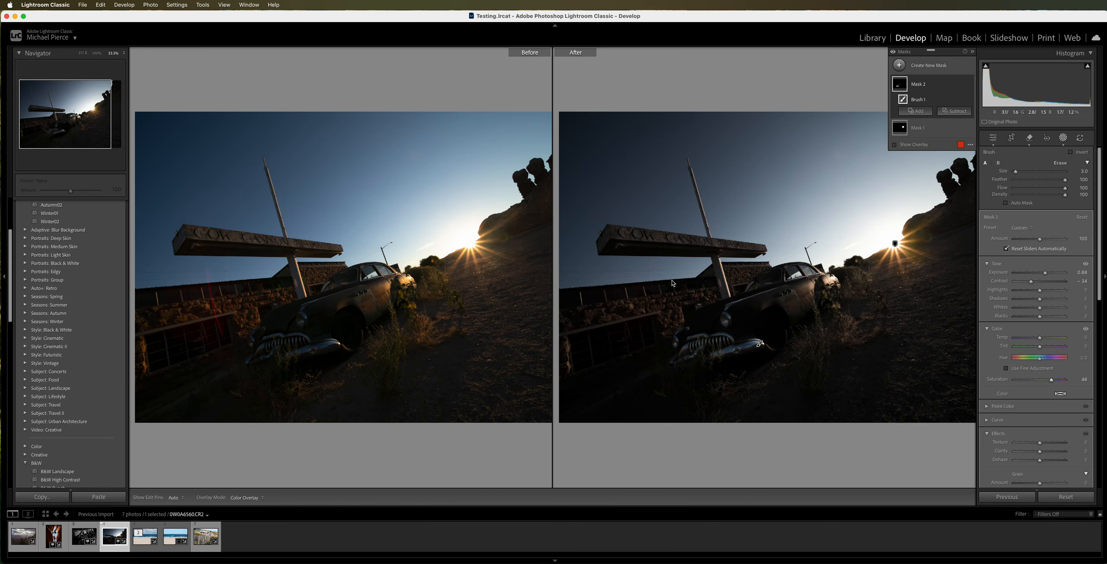
{"action": "key", "text": "super+equal"}
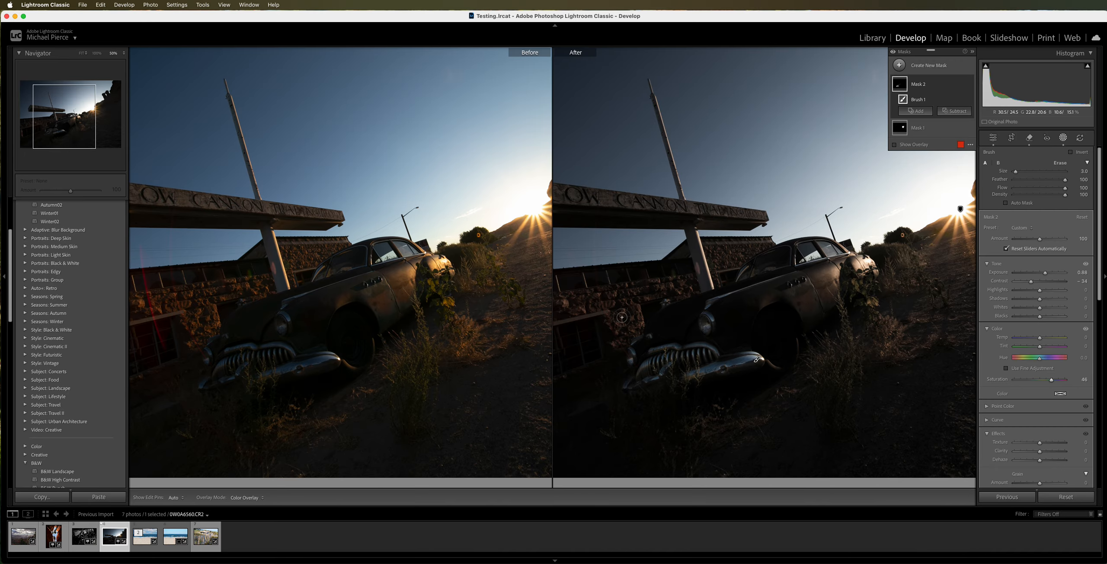
{"action": "key", "text": "y"}
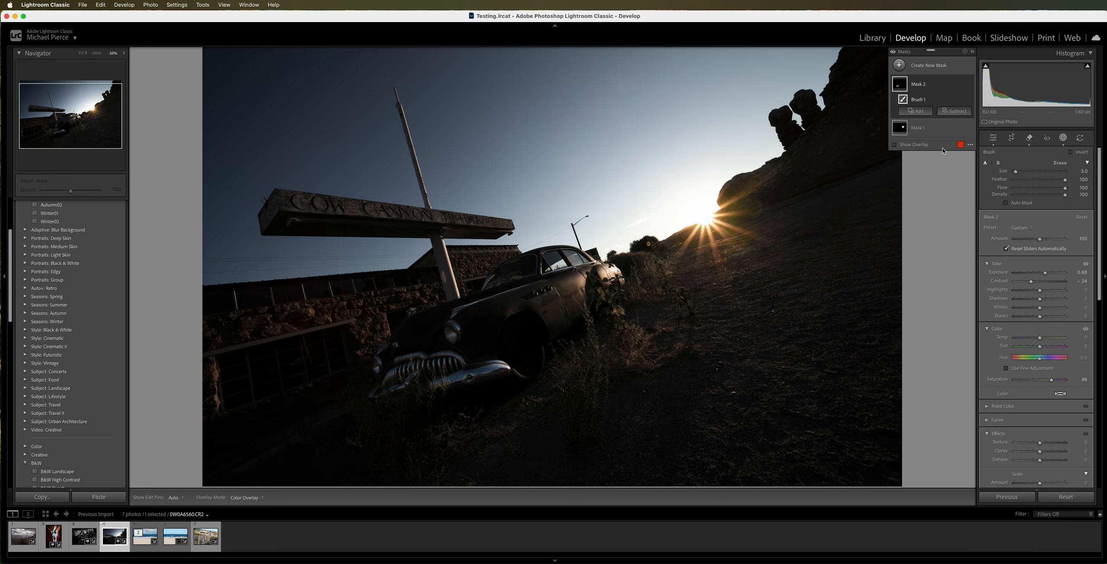
Create a third brush mask and paint along the trading post sign beam with a size 5 brush
{"action": "left_click", "coordinate": [900, 66]}
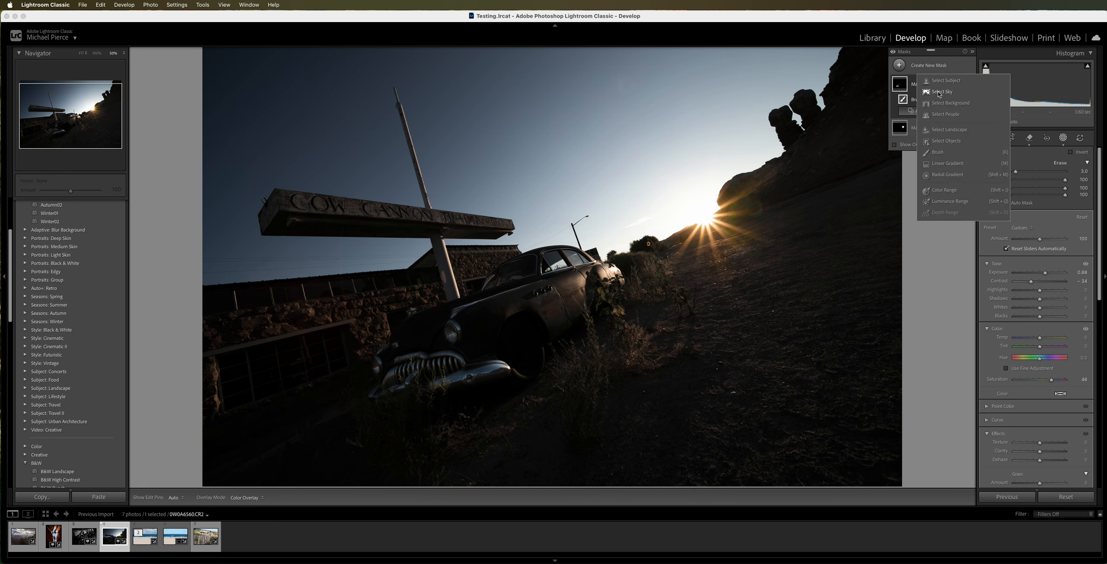
{"action": "left_click", "coordinate": [938, 152]}
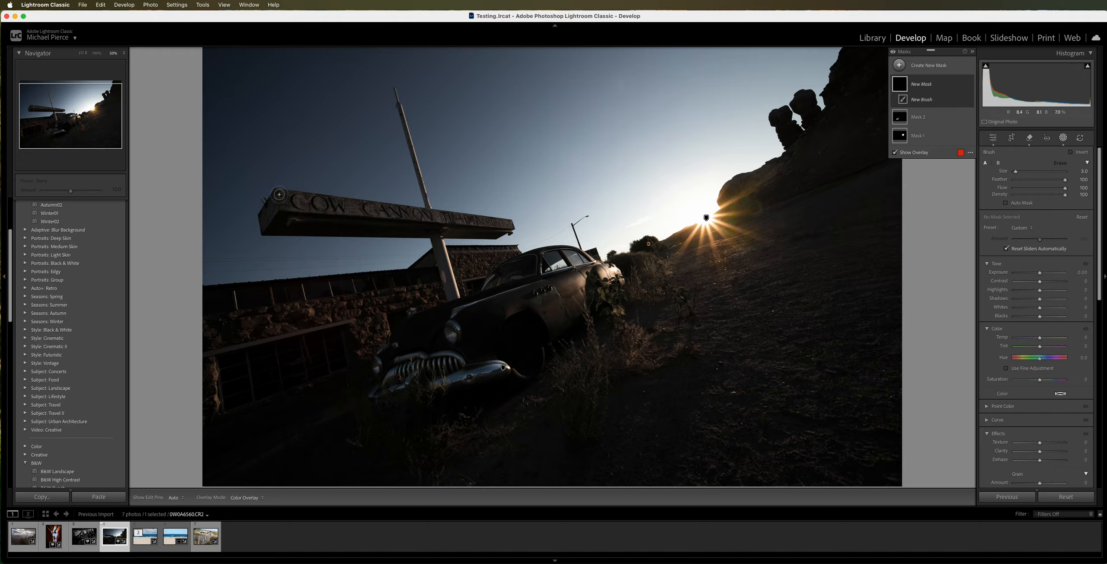
{"action": "scroll", "coordinate": [277, 195], "scroll_direction": "up", "scroll_amount": 2}
{"action": "left_click_drag", "start_coordinate": [277, 196], "coordinate": [517, 221]}
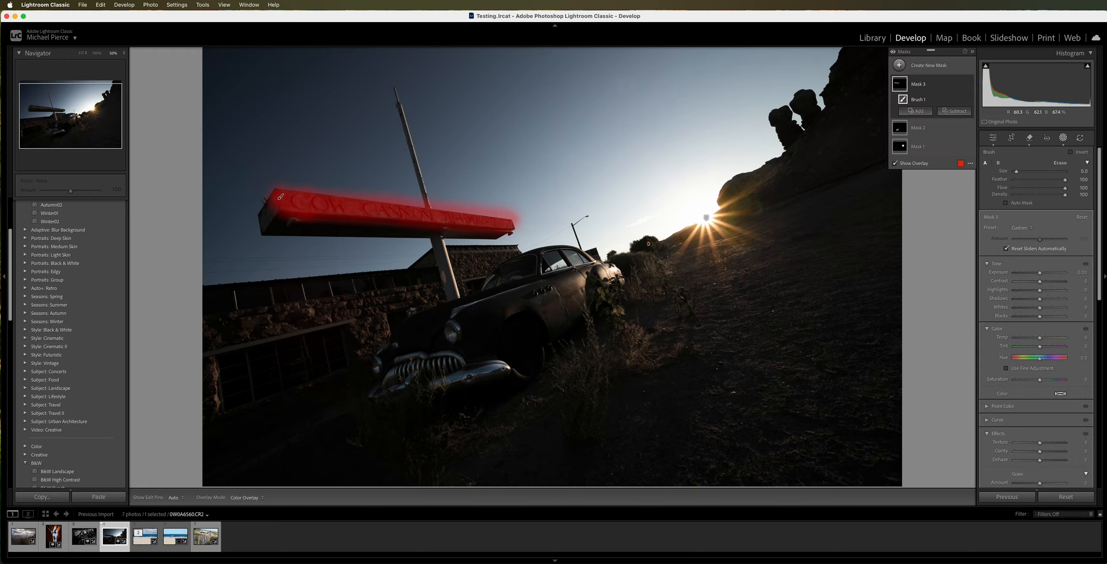
Erase the sign mask's spill above the beam and along its underside, keeping the lettered face masked
{"action": "key", "text": "alt"}
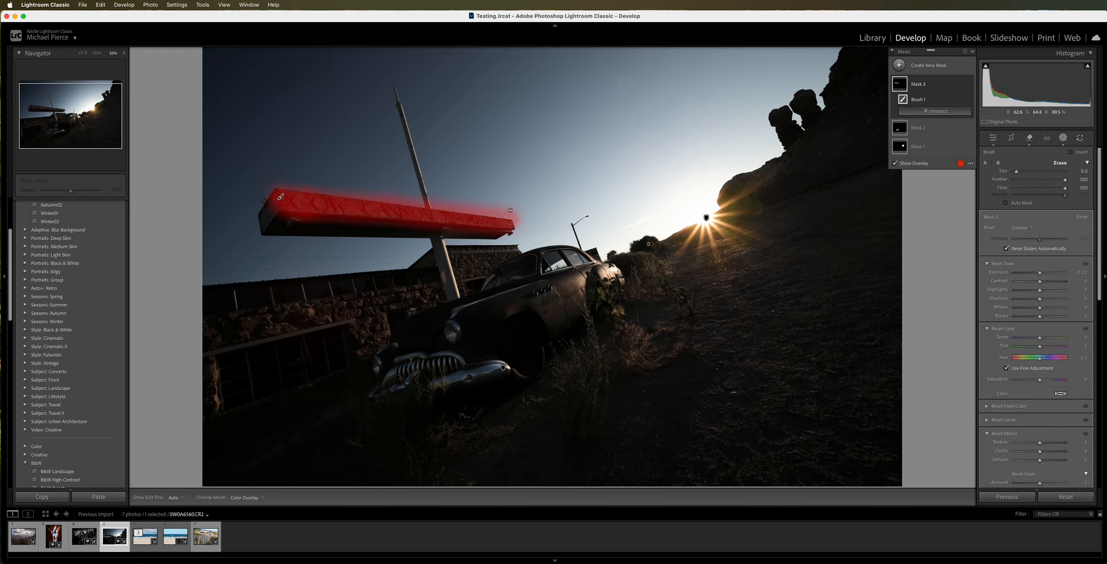
{"action": "left_click_drag", "start_coordinate": [516, 212], "coordinate": [436, 201]}
{"action": "key", "text": "h"}
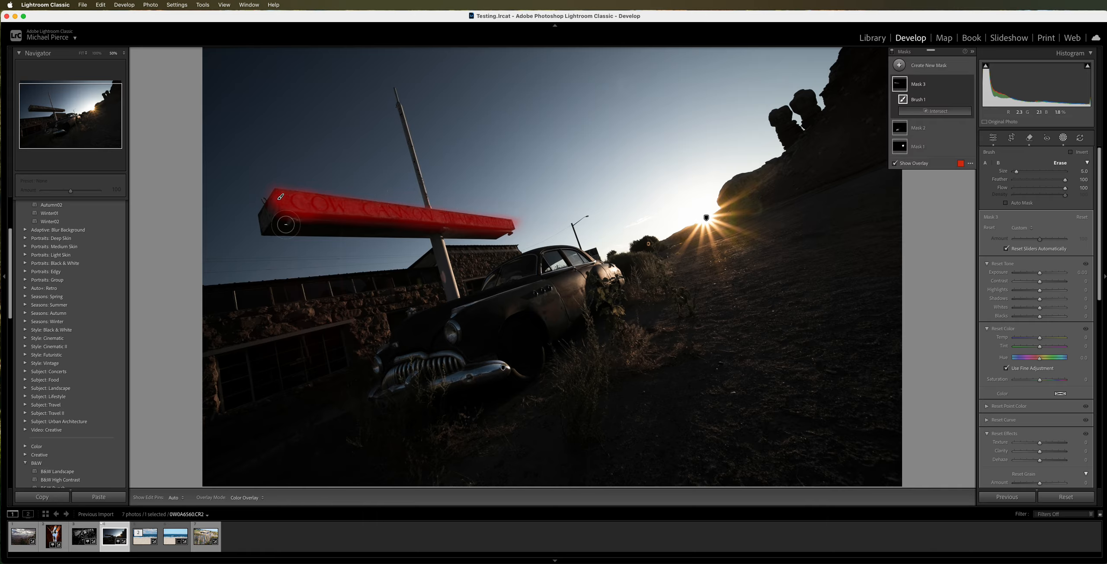
{"action": "mouse_move", "coordinate": [287, 225]}
{"action": "left_mouse_down"}
{"action": "mouse_move", "coordinate": [525, 238]}
{"action": "mouse_move", "coordinate": [519, 219]}
{"action": "mouse_move", "coordinate": [522, 228]}
{"action": "left_mouse_up"}
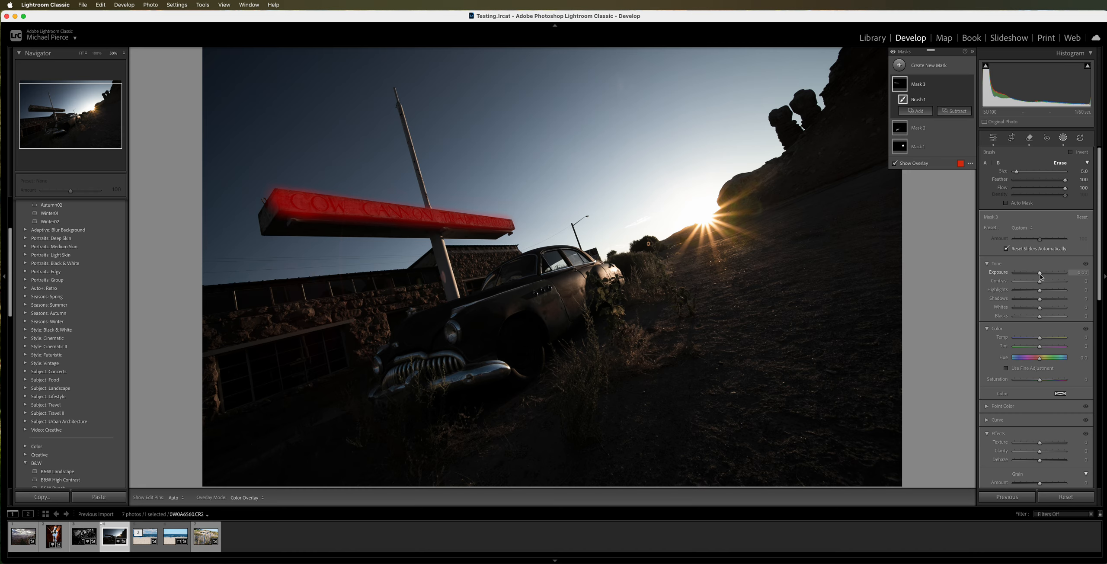
Set the sign mask's Exposure to 1.60 and check the brightened beam against the whole photo
{"action": "left_click_drag", "start_coordinate": [1041, 277], "coordinate": [1048, 277]}
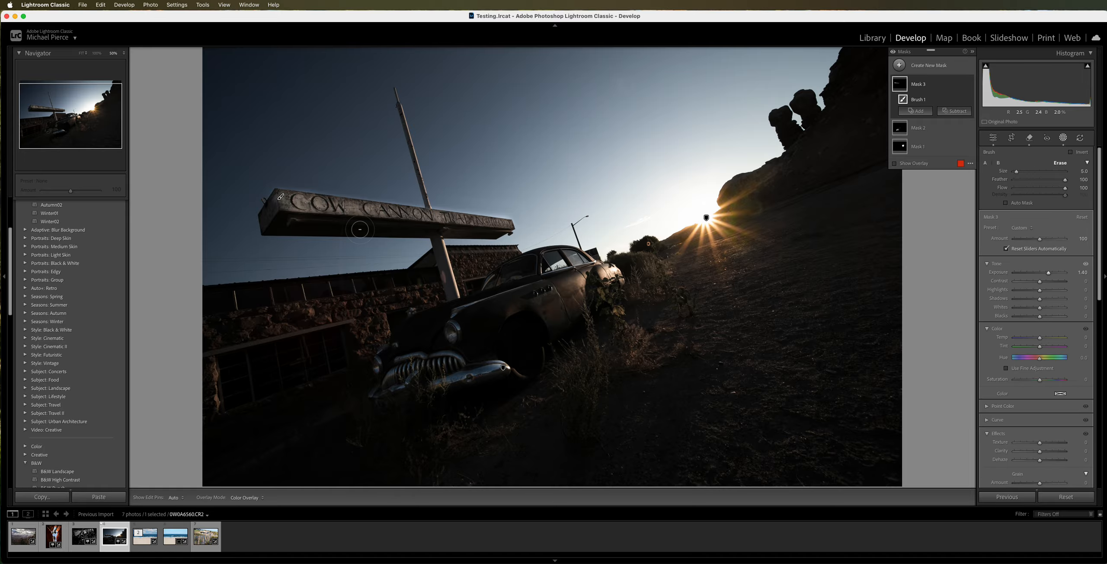
{"action": "key", "text": "super+minus"}
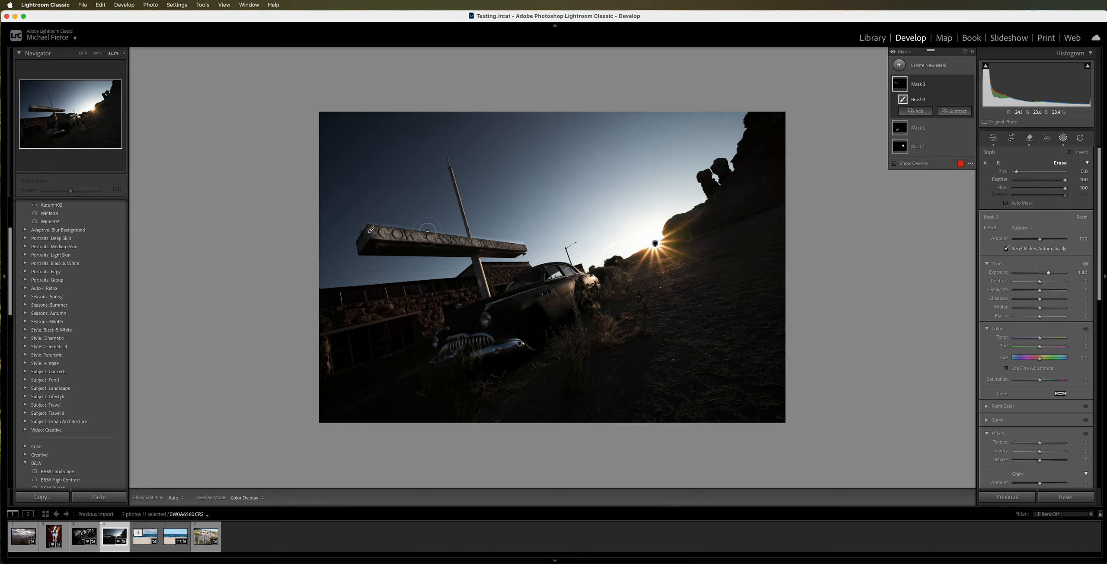
{"action": "key", "text": "super+equal"}
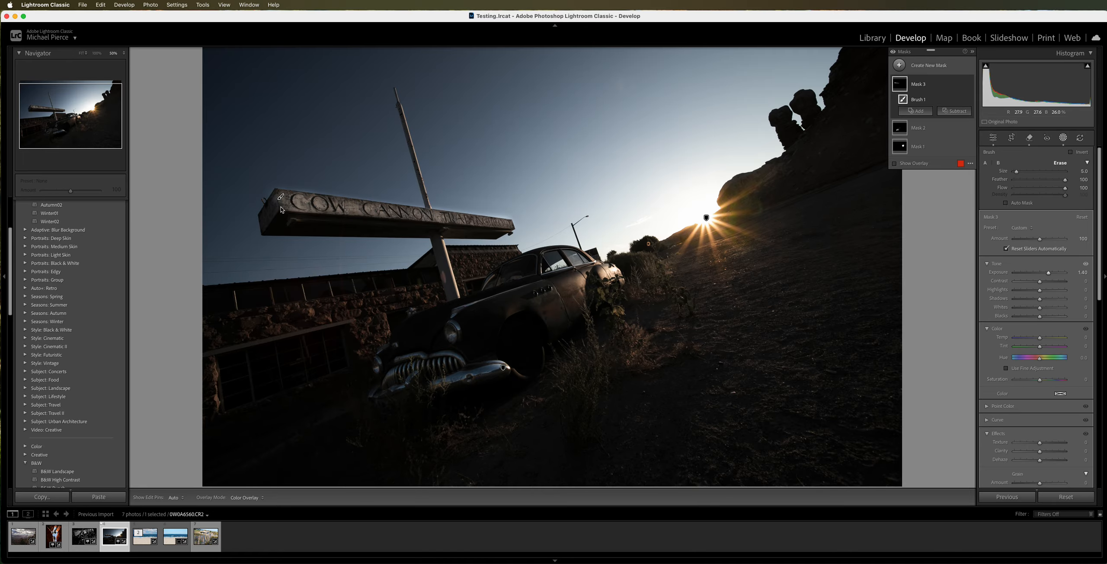
Undo the accidental shift of the sign mask and erase its leftover spill above the beam's upper edge
{"action": "mouse_move", "coordinate": [275, 199]}
{"action": "left_mouse_down"}
{"action": "mouse_move", "coordinate": [267, 213]}
{"action": "mouse_move", "coordinate": [277, 203]}
{"action": "left_mouse_up"}
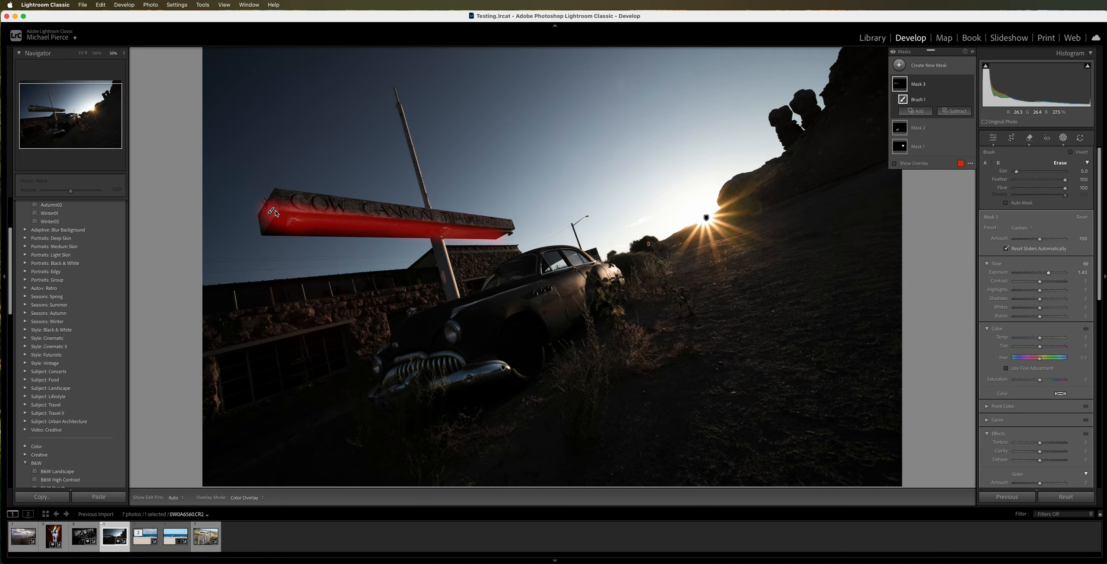
{"action": "key", "text": "super+z"}
{"action": "key", "text": "h"}
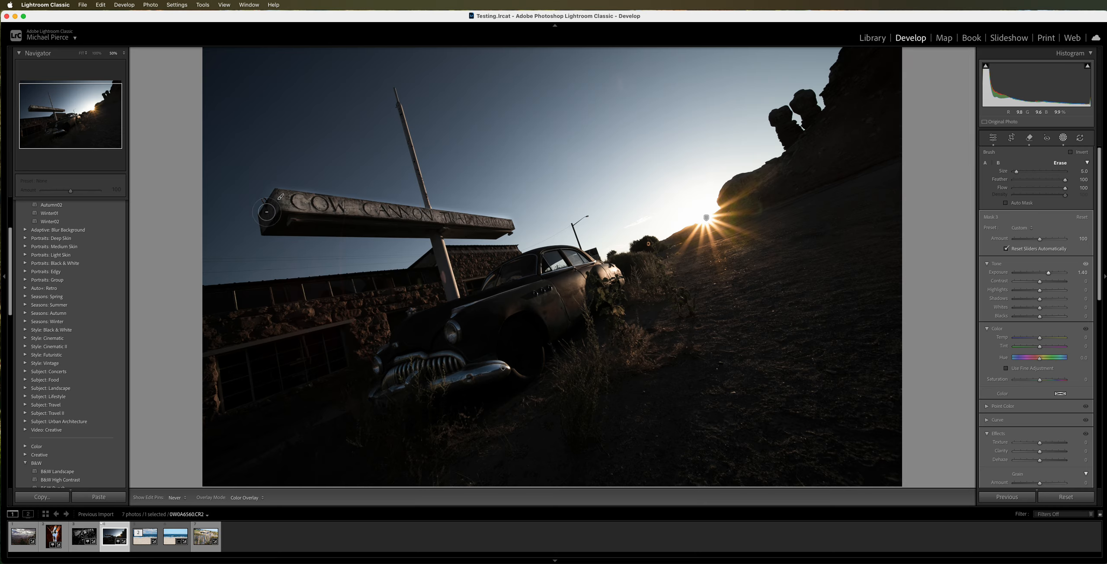
{"action": "key", "text": "h"}
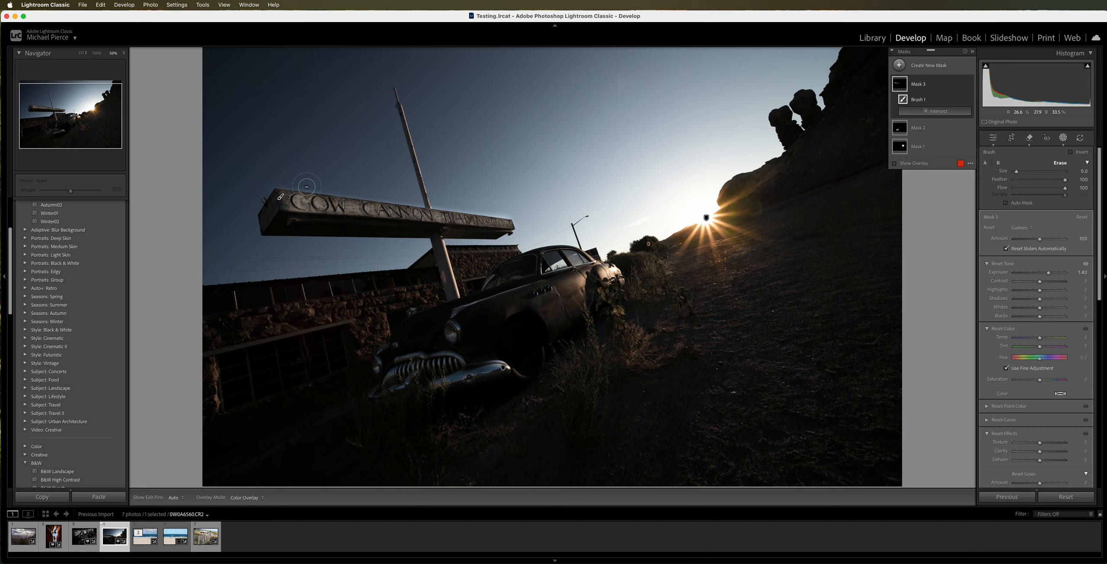
{"action": "key", "text": "h"}
{"action": "left_click_drag", "start_coordinate": [282, 180], "coordinate": [414, 195]}
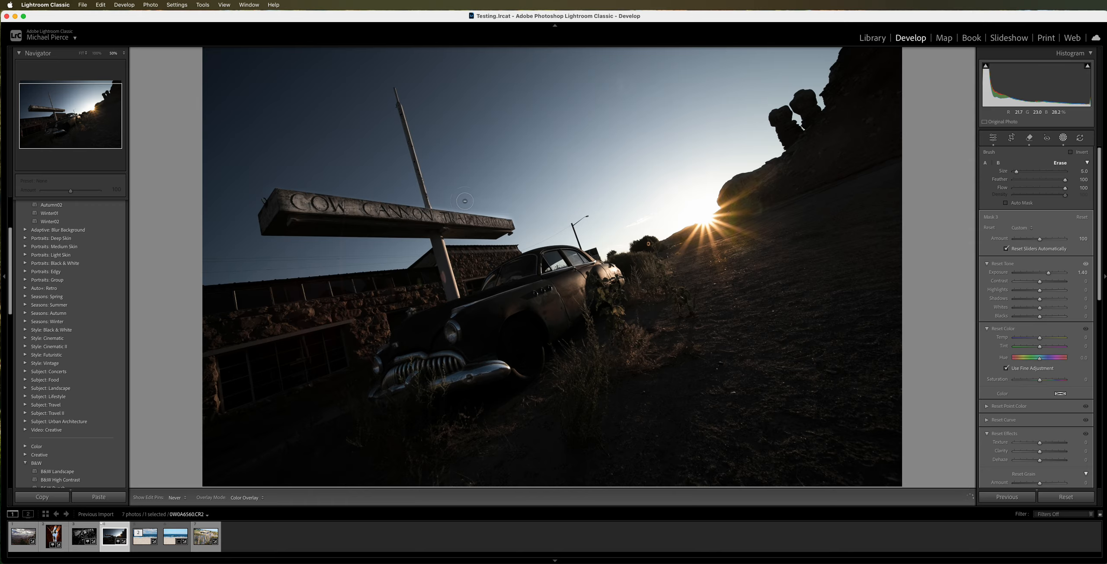
{"action": "key", "text": "h"}
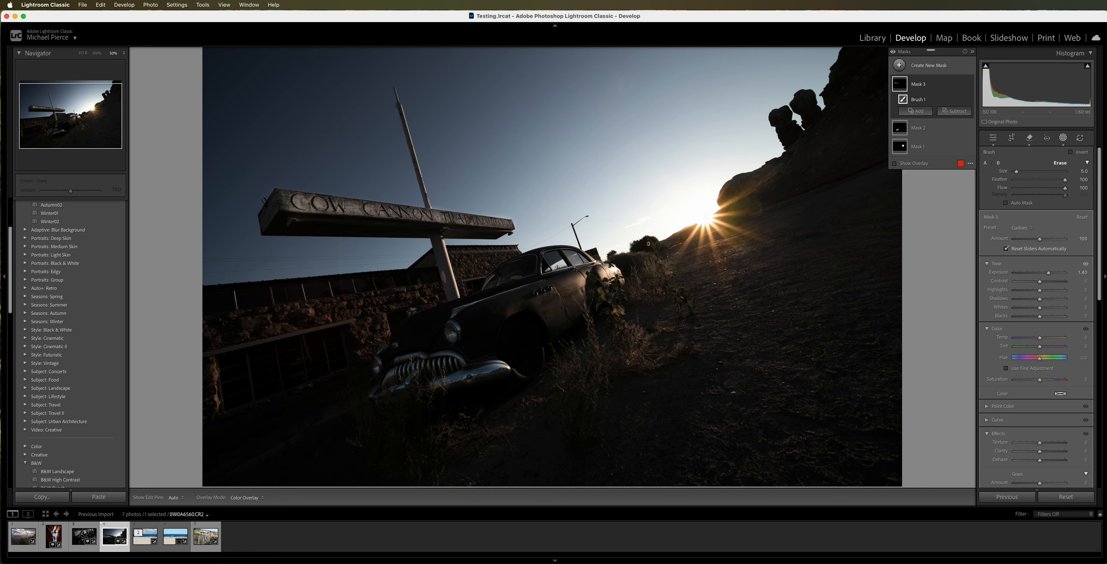
{"action": "left_click", "coordinate": [925, 65]}
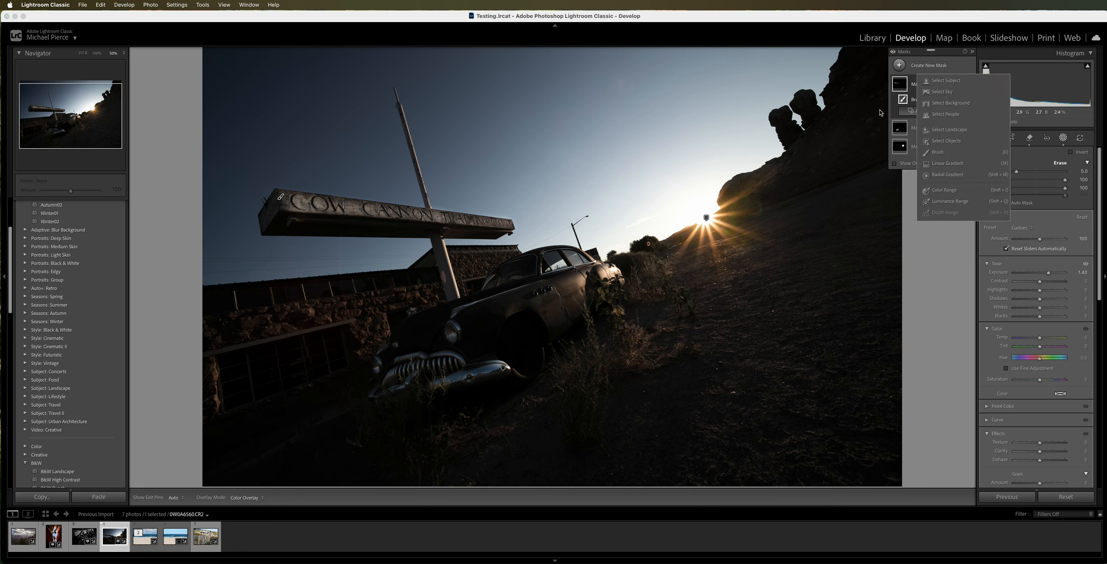
{"action": "left_click", "coordinate": [941, 155]}
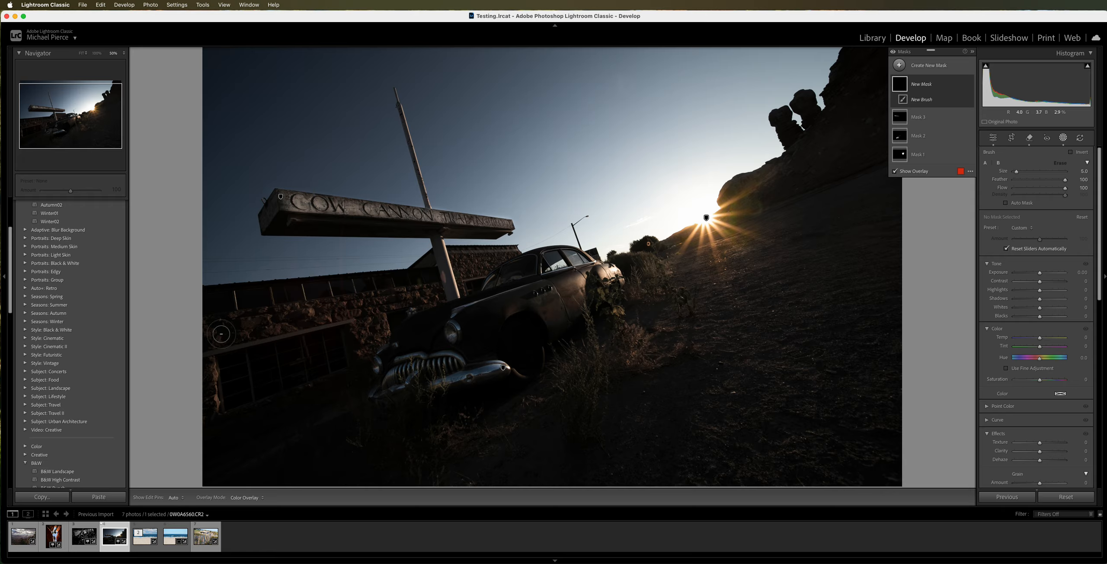
{"action": "scroll", "coordinate": [234, 328], "scroll_direction": "up", "scroll_amount": 2}
{"action": "left_click", "coordinate": [925, 86]}
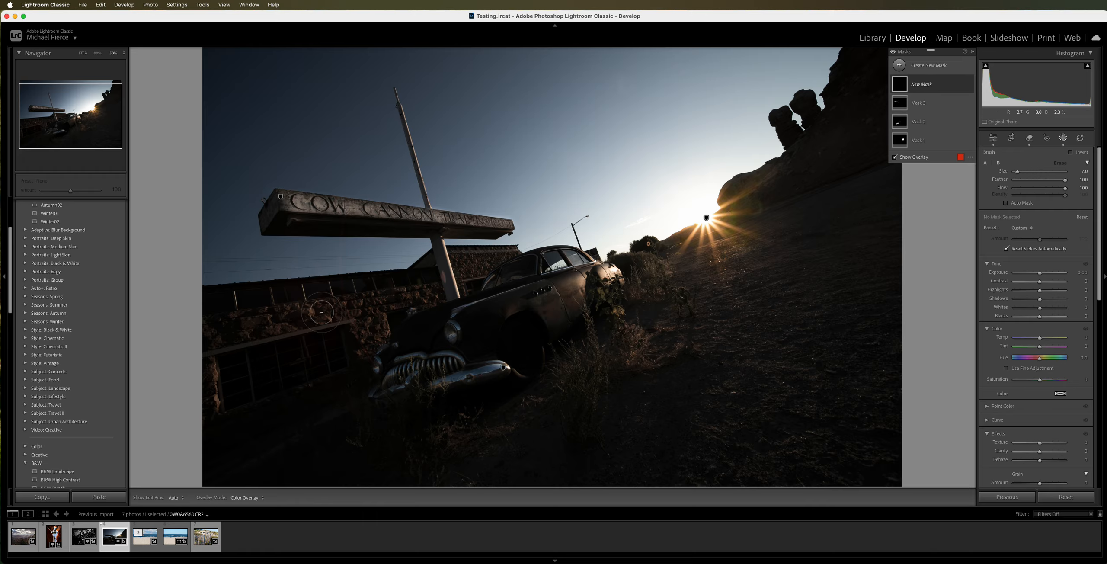
{"action": "key", "text": "alt"}
{"action": "key", "text": "p"}
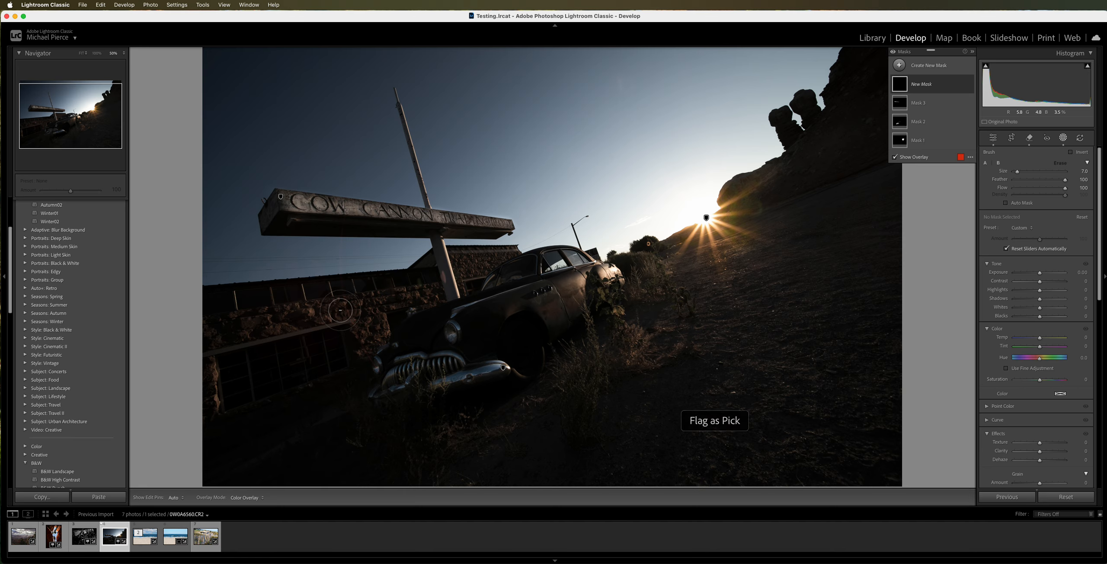
{"action": "key", "text": "o"}
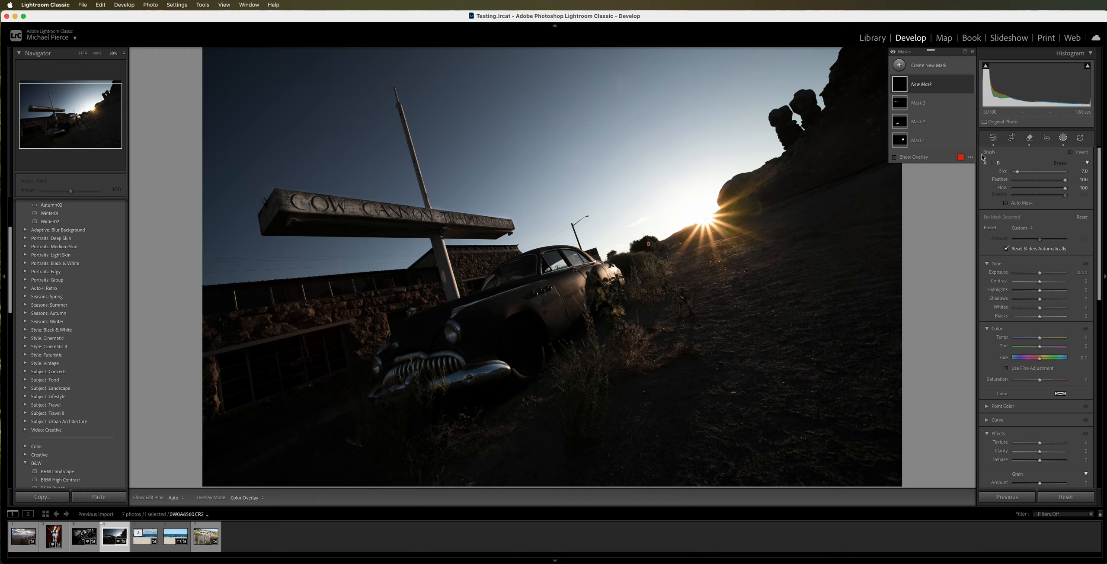
{"action": "left_click", "coordinate": [1029, 141]}
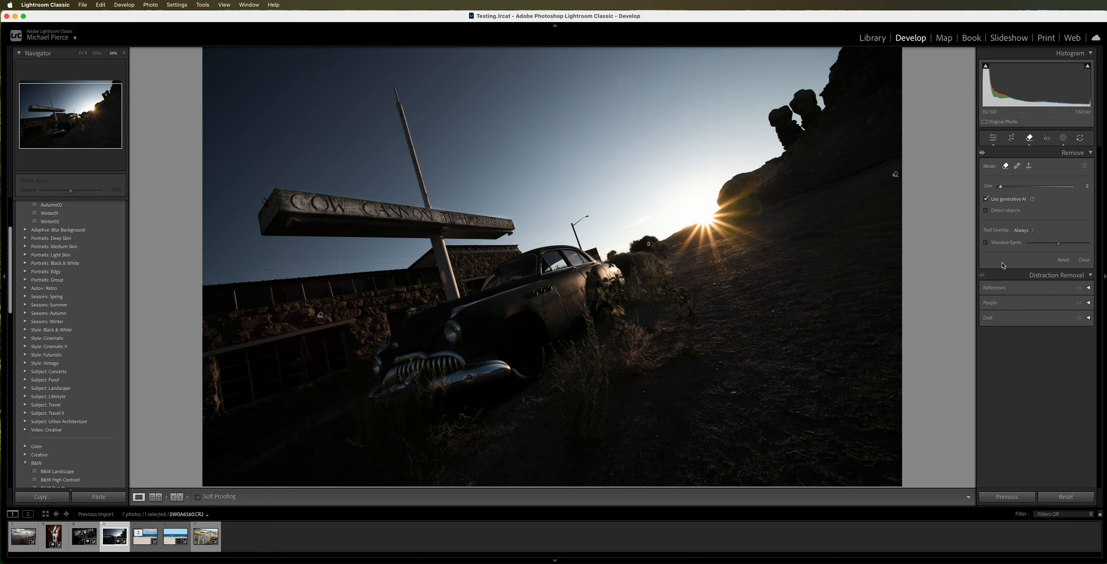
{"action": "left_click", "coordinate": [1062, 138]}
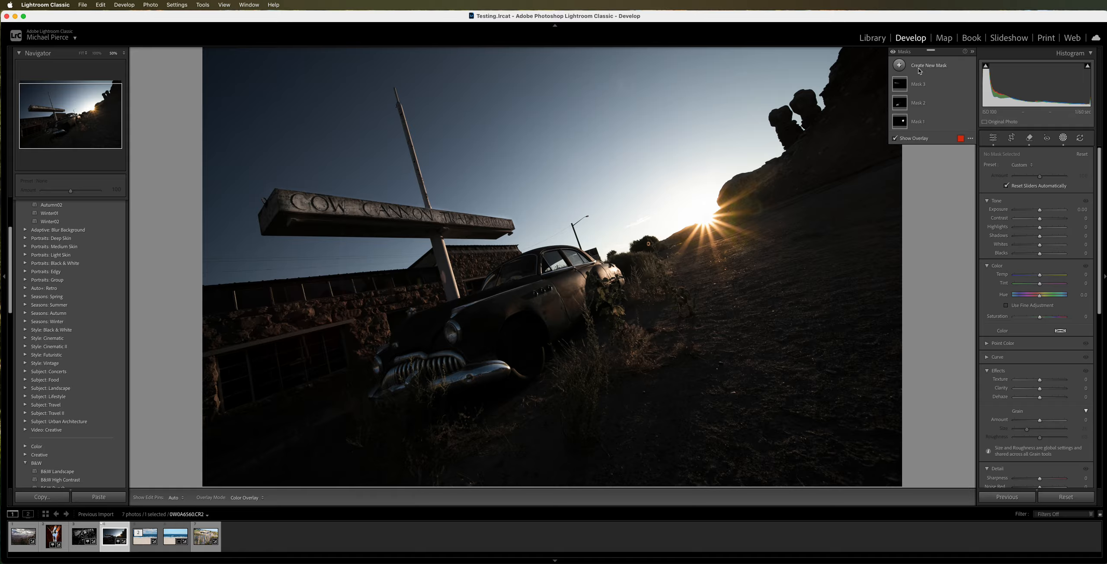
Create a fourth brush mask over the stone wall behind the car and trim its spill along the roofline
{"action": "mouse_move", "coordinate": [900, 91]}
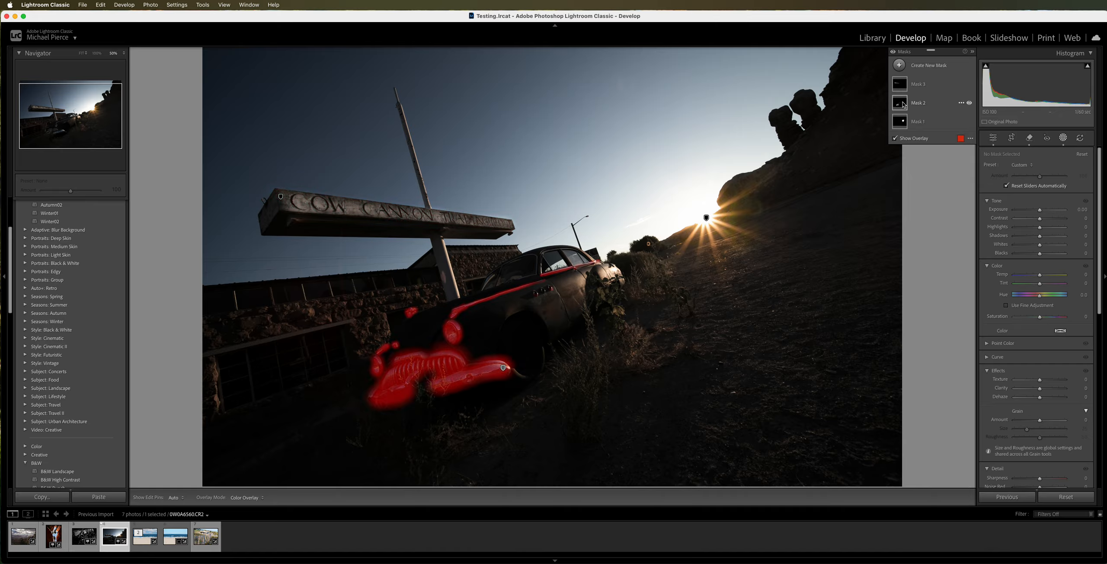
{"action": "mouse_move", "coordinate": [910, 125]}
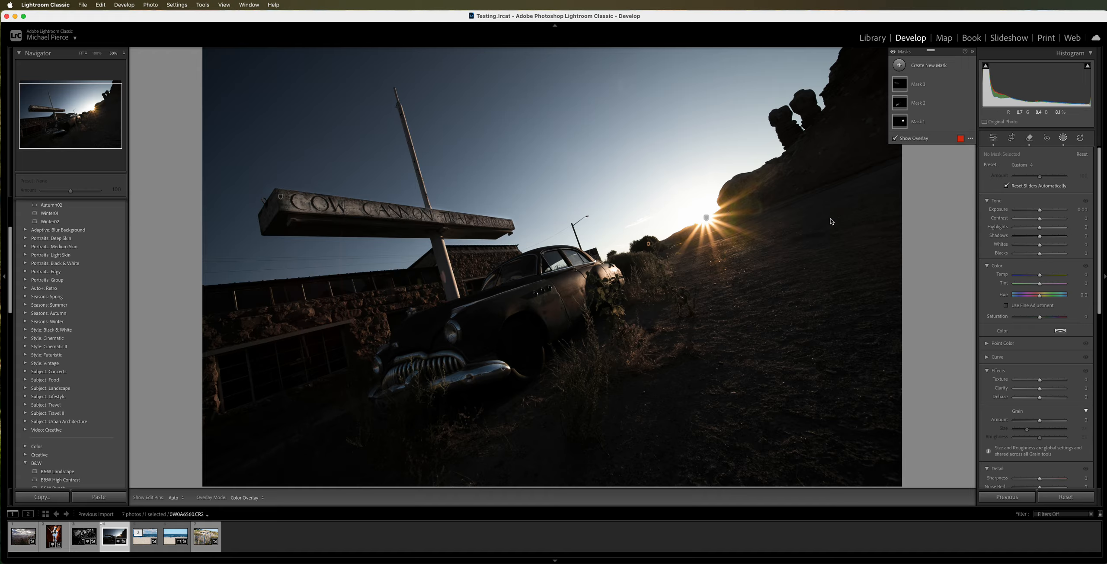
{"action": "left_click", "coordinate": [911, 67]}
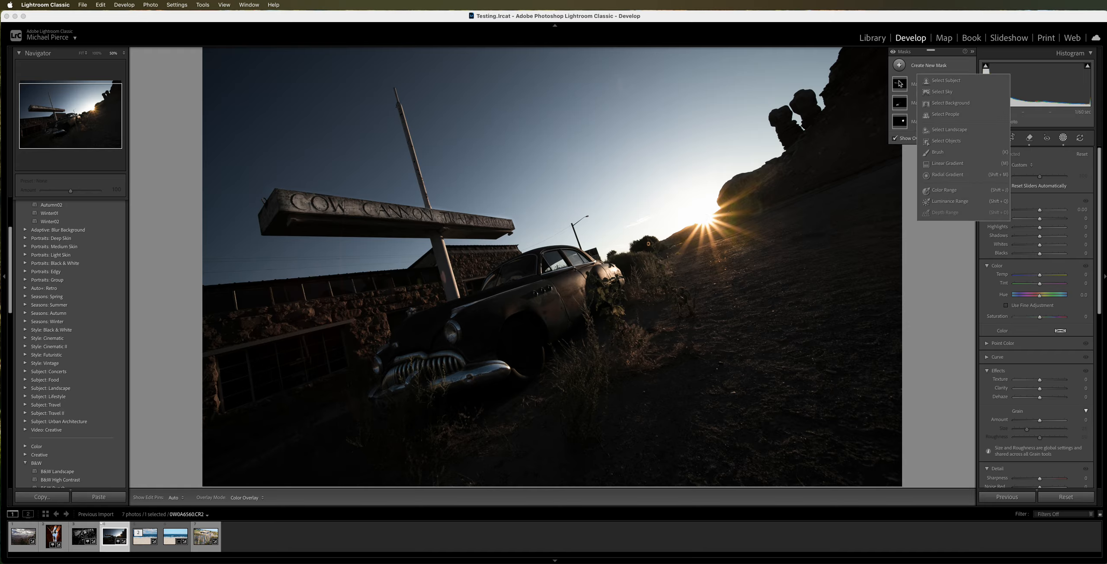
{"action": "left_click", "coordinate": [938, 154]}
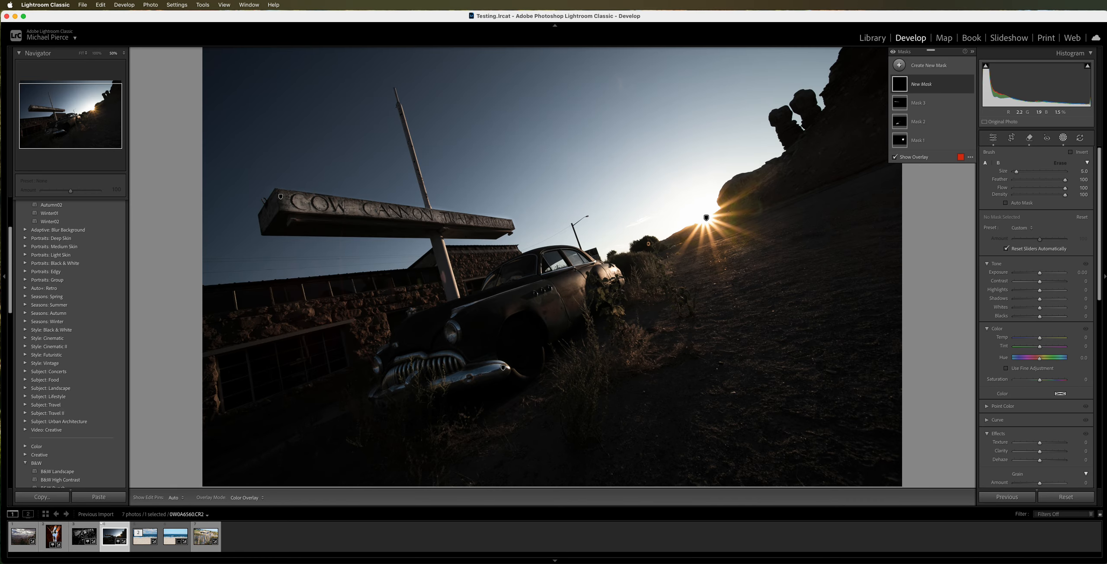
{"action": "mouse_move", "coordinate": [221, 333]}
{"action": "left_mouse_down"}
{"action": "mouse_move", "coordinate": [280, 313]}
{"action": "mouse_move", "coordinate": [214, 327]}
{"action": "mouse_move", "coordinate": [381, 303]}
{"action": "mouse_move", "coordinate": [301, 312]}
{"action": "left_mouse_up"}
{"action": "mouse_move", "coordinate": [357, 333]}
{"action": "left_mouse_down"}
{"action": "mouse_move", "coordinate": [390, 289]}
{"action": "mouse_move", "coordinate": [437, 288]}
{"action": "mouse_move", "coordinate": [396, 303]}
{"action": "left_mouse_up"}
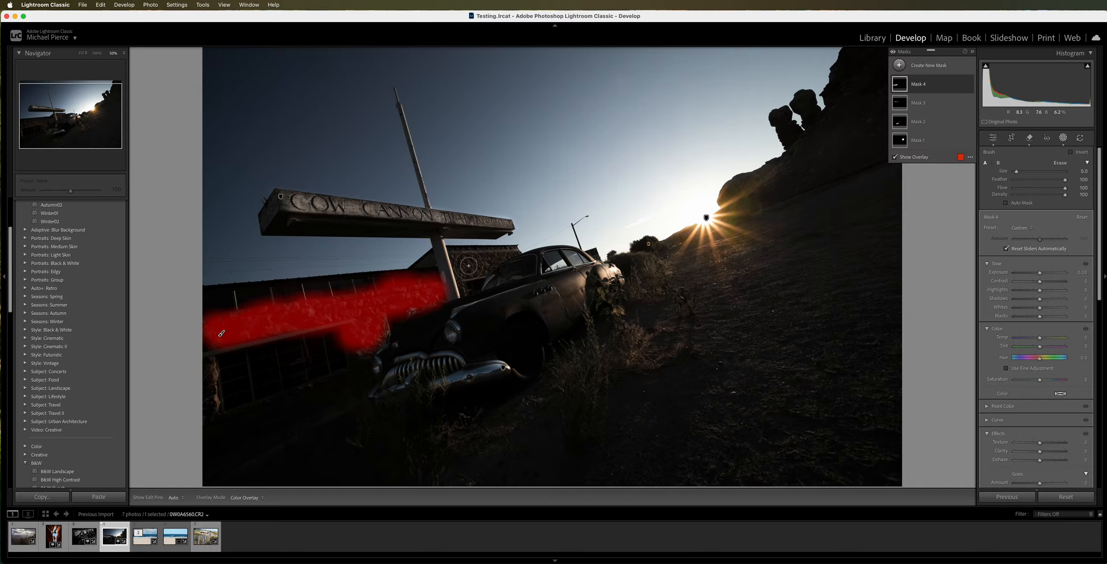
{"action": "left_click_drag", "start_coordinate": [469, 265], "coordinate": [505, 254]}
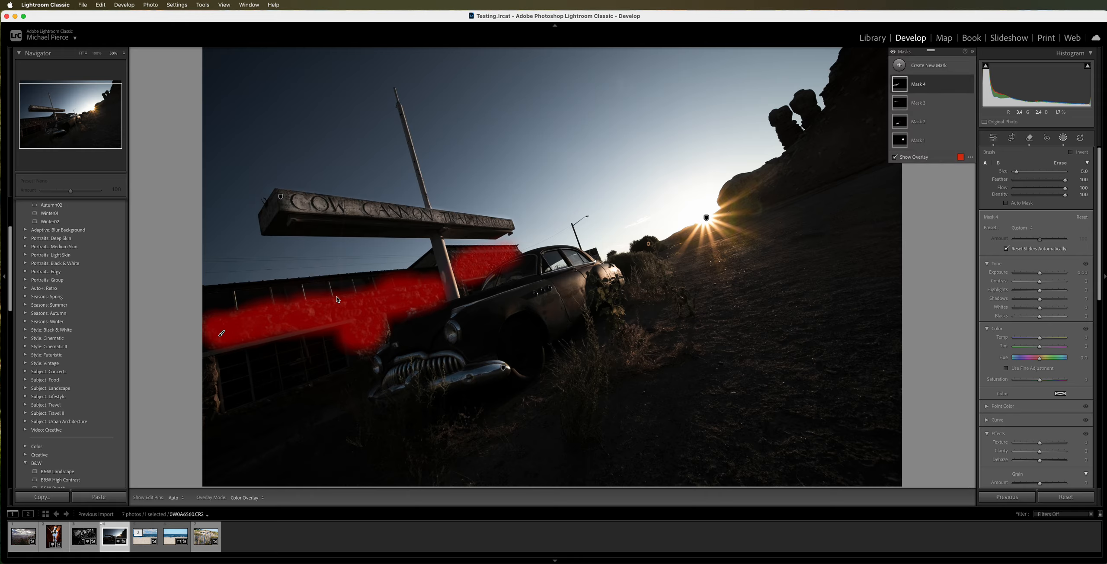
{"action": "mouse_move", "coordinate": [214, 345]}
{"action": "left_mouse_down"}
{"action": "mouse_move", "coordinate": [204, 431]}
{"action": "mouse_move", "coordinate": [207, 401]}
{"action": "left_mouse_up"}
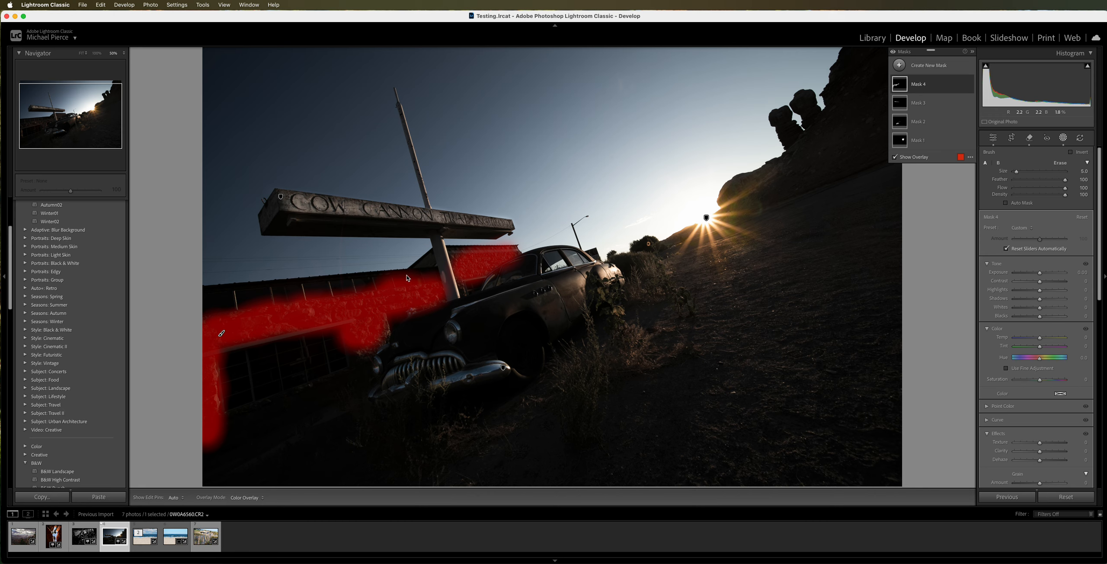
{"action": "key", "text": "alt"}
{"action": "left_click_drag", "start_coordinate": [423, 277], "coordinate": [312, 289]}
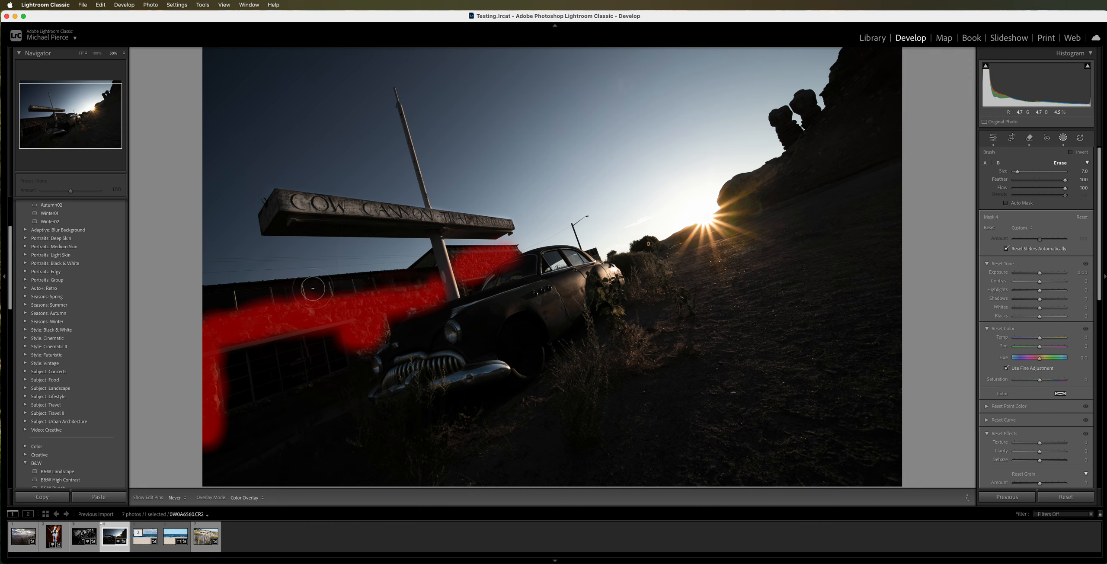
Set the stone wall mask's Saturation to 100 and its Exposure to 0.44
{"action": "left_click", "coordinate": [1048, 366]}
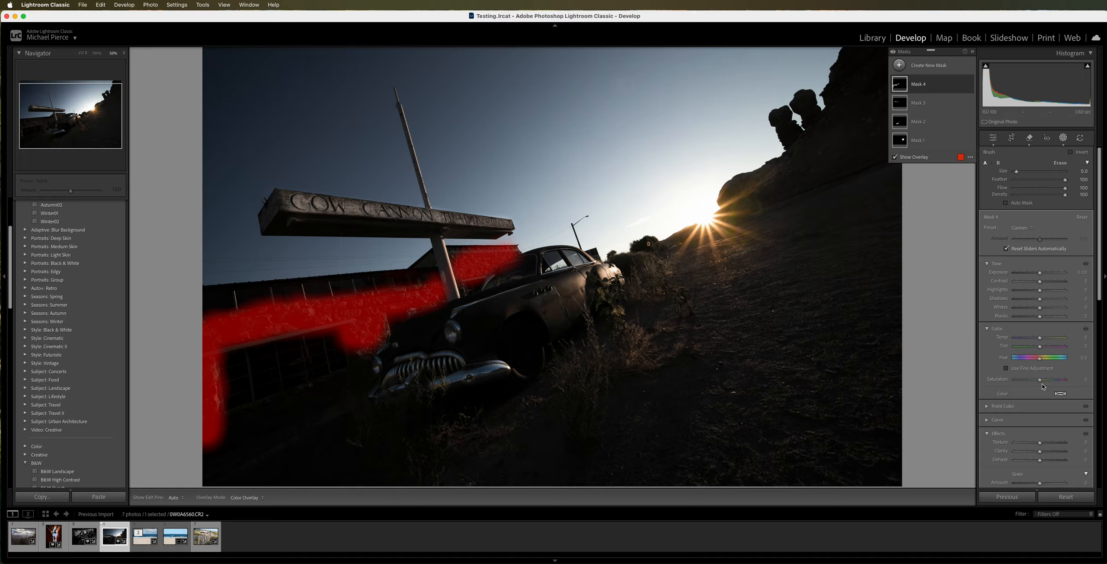
{"action": "left_click_drag", "start_coordinate": [1042, 380], "coordinate": [1050, 382]}
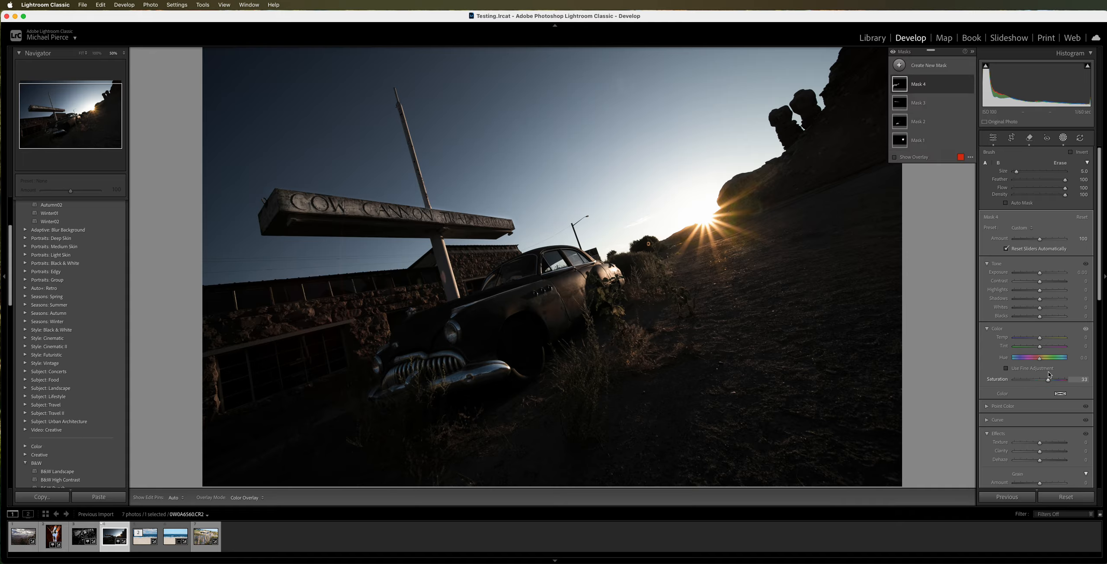
{"action": "left_click", "coordinate": [947, 83]}
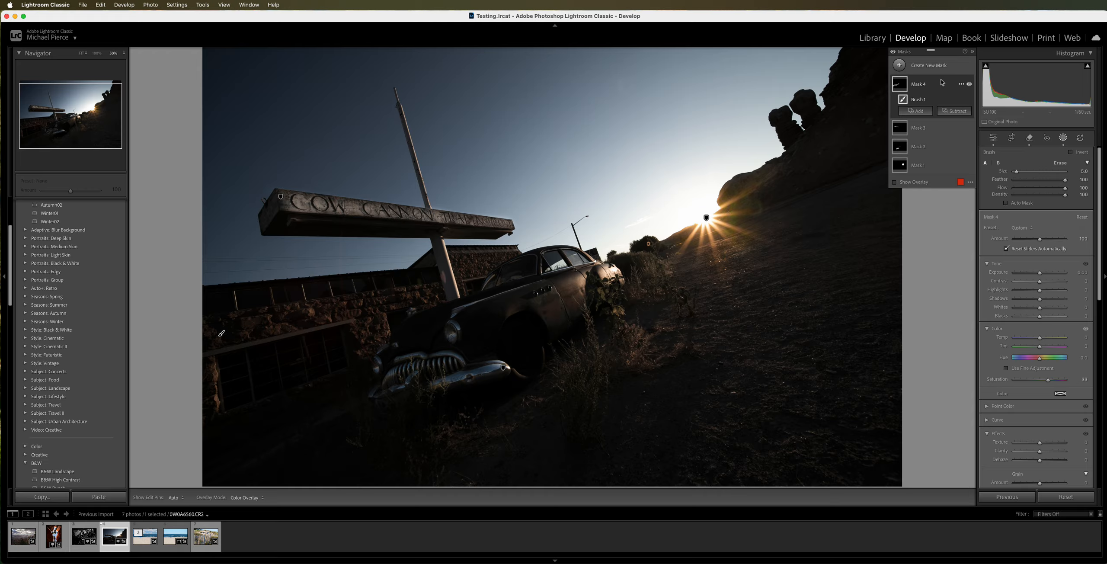
{"action": "left_click_drag", "start_coordinate": [1048, 381], "coordinate": [1072, 381]}
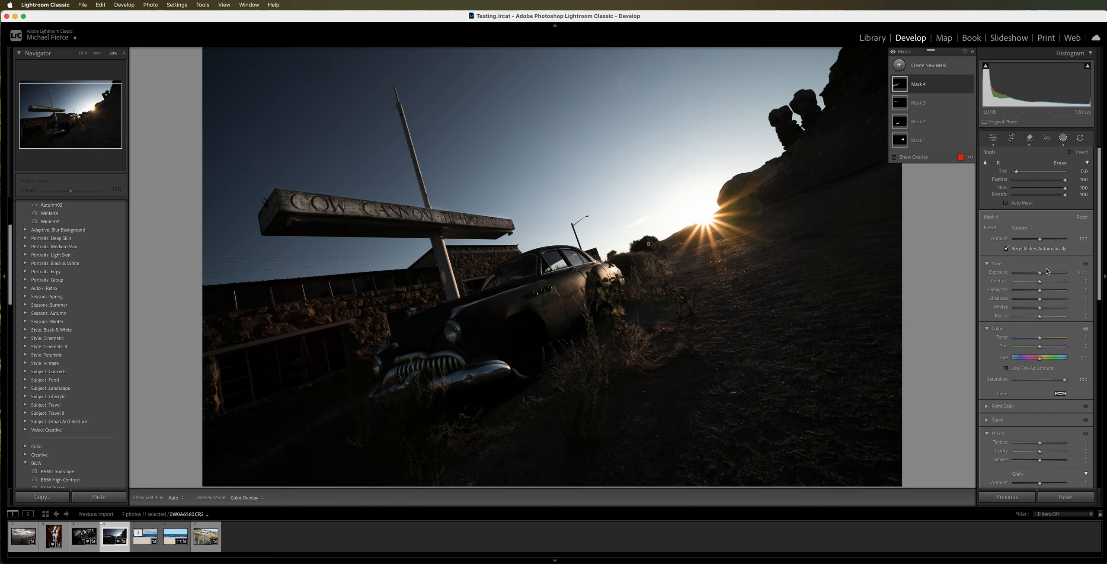
{"action": "left_click_drag", "start_coordinate": [1041, 273], "coordinate": [1042, 274]}
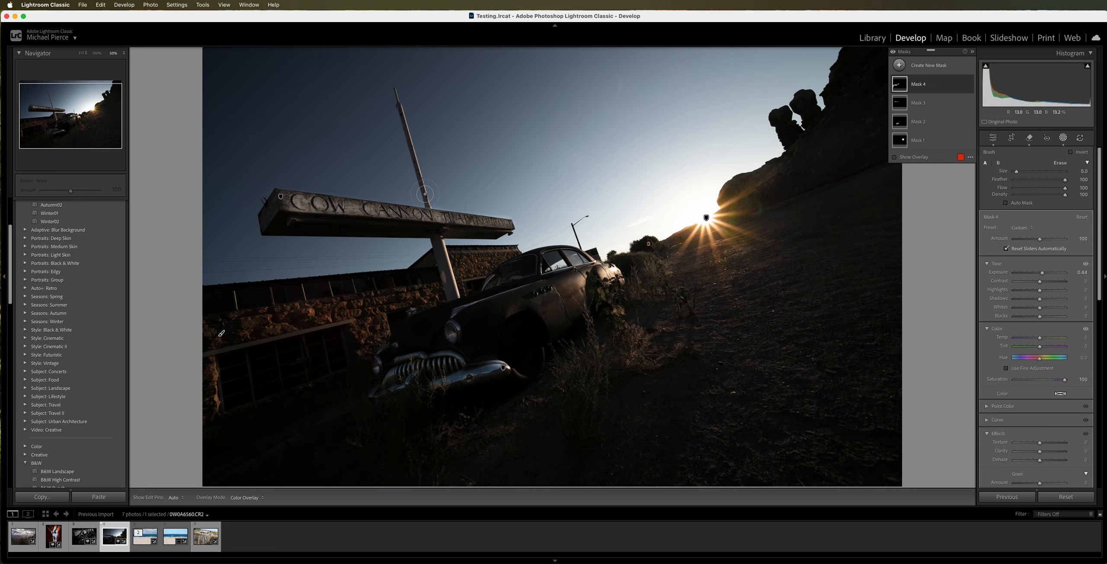
{"action": "key", "text": "super+minus"}
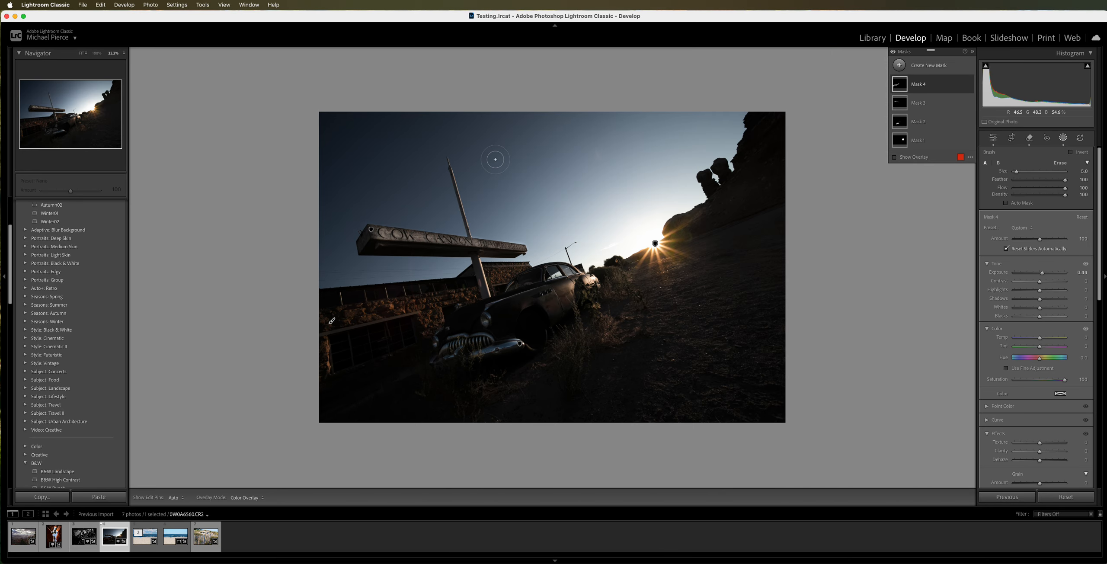
{"action": "key", "text": "super+equal"}
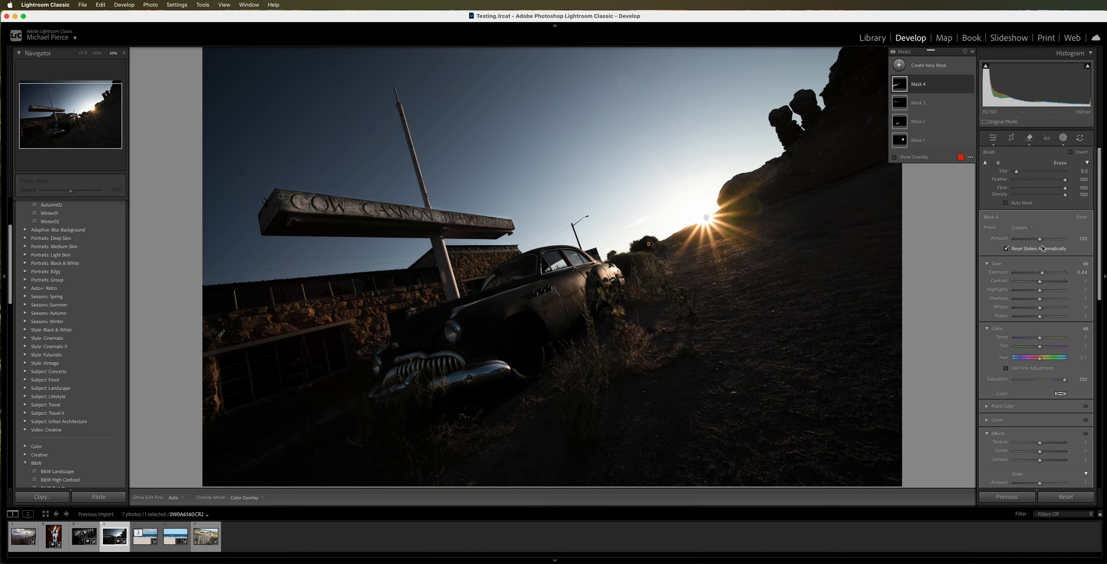
Create a fifth brush mask and paint the dark hillside and foreground ground beside the car with an enlarged brush
{"action": "left_click", "coordinate": [901, 66]}
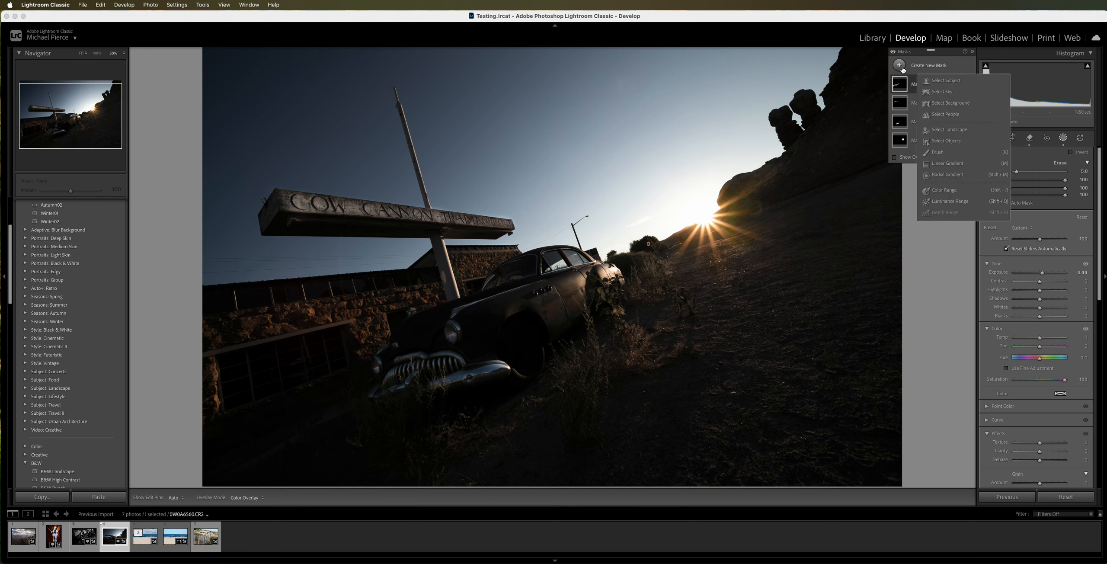
{"action": "left_click", "coordinate": [938, 152]}
{"action": "key", "text": "bracketright"}
{"action": "key", "text": "bracketright"}
{"action": "key", "text": "bracketright"}
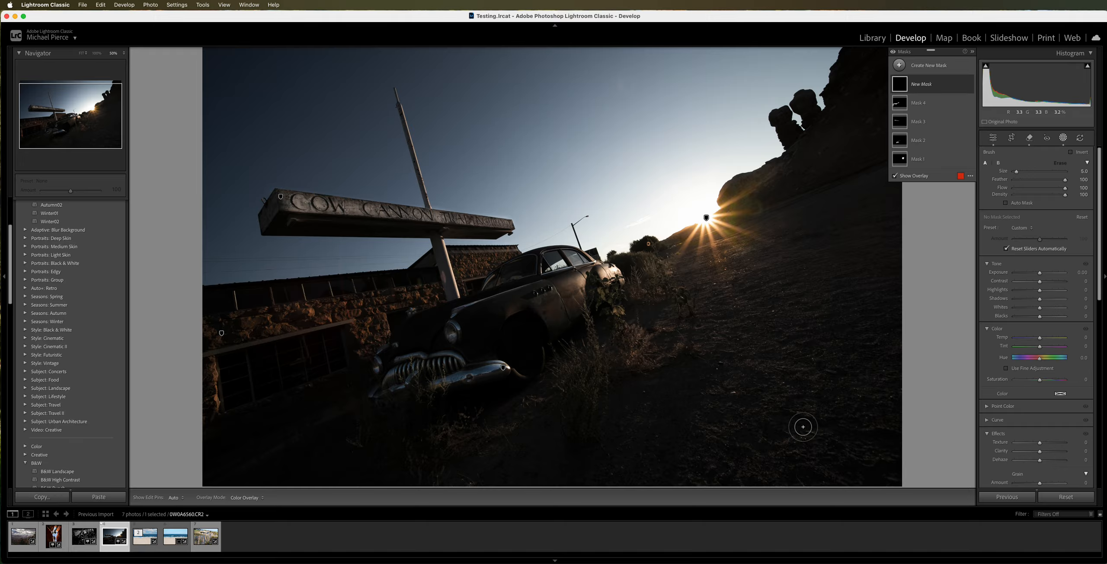
{"action": "key", "text": "bracketright"}
{"action": "key", "text": "bracketright"}
{"action": "key", "text": "bracketright"}
{"action": "key", "text": "bracketright"}
{"action": "key", "text": "bracketright"}
{"action": "key", "text": "h"}
{"action": "mouse_move", "coordinate": [889, 459]}
{"action": "left_mouse_down"}
{"action": "mouse_move", "coordinate": [662, 484]}
{"action": "mouse_move", "coordinate": [734, 481]}
{"action": "mouse_move", "coordinate": [493, 487]}
{"action": "mouse_move", "coordinate": [527, 457]}
{"action": "mouse_move", "coordinate": [631, 463]}
{"action": "mouse_move", "coordinate": [676, 408]}
{"action": "mouse_move", "coordinate": [645, 408]}
{"action": "mouse_move", "coordinate": [752, 385]}
{"action": "mouse_move", "coordinate": [780, 426]}
{"action": "mouse_move", "coordinate": [875, 412]}
{"action": "mouse_move", "coordinate": [764, 431]}
{"action": "mouse_move", "coordinate": [856, 313]}
{"action": "mouse_move", "coordinate": [750, 346]}
{"action": "mouse_move", "coordinate": [739, 300]}
{"action": "mouse_move", "coordinate": [843, 233]}
{"action": "mouse_move", "coordinate": [867, 293]}
{"action": "mouse_move", "coordinate": [900, 206]}
{"action": "mouse_move", "coordinate": [819, 263]}
{"action": "left_mouse_up"}
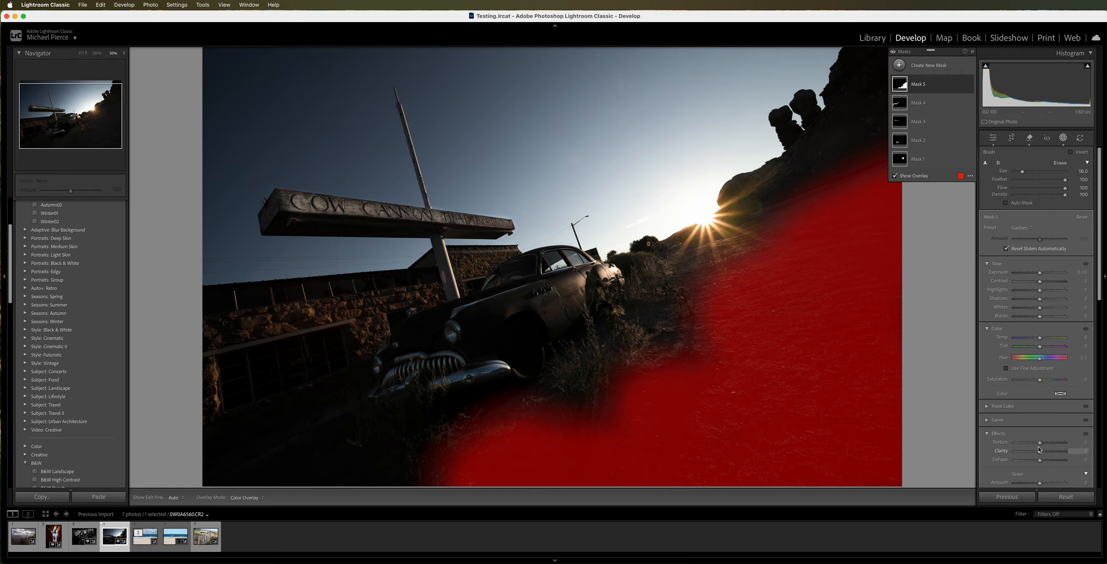
Set the hillside mask's Texture to 64 and Clarity to 27
{"action": "left_click_drag", "start_coordinate": [1040, 443], "coordinate": [1056, 445]}
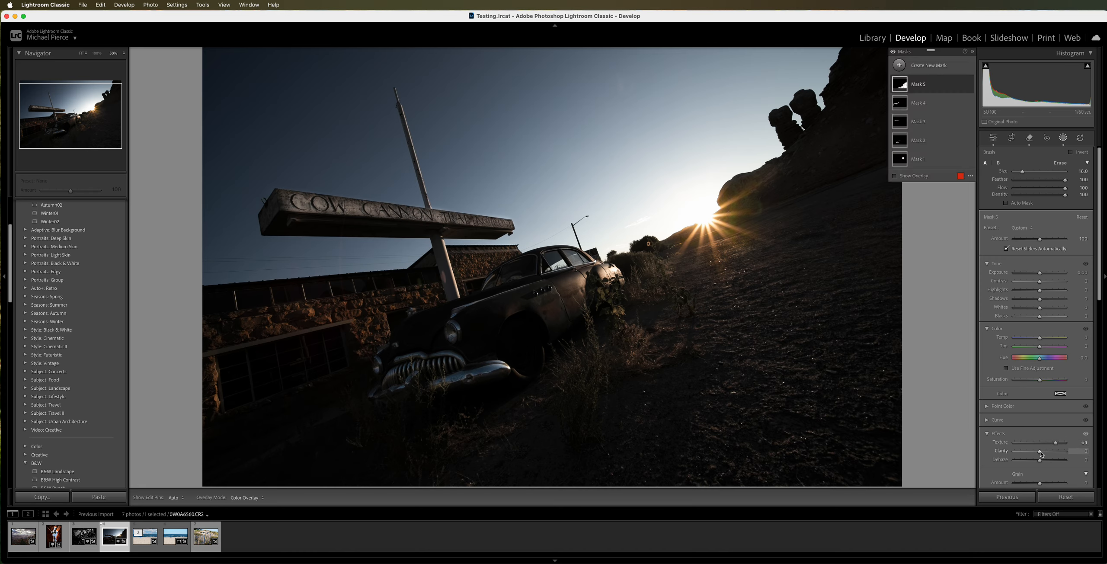
{"action": "left_click_drag", "start_coordinate": [1039, 451], "coordinate": [1046, 453]}
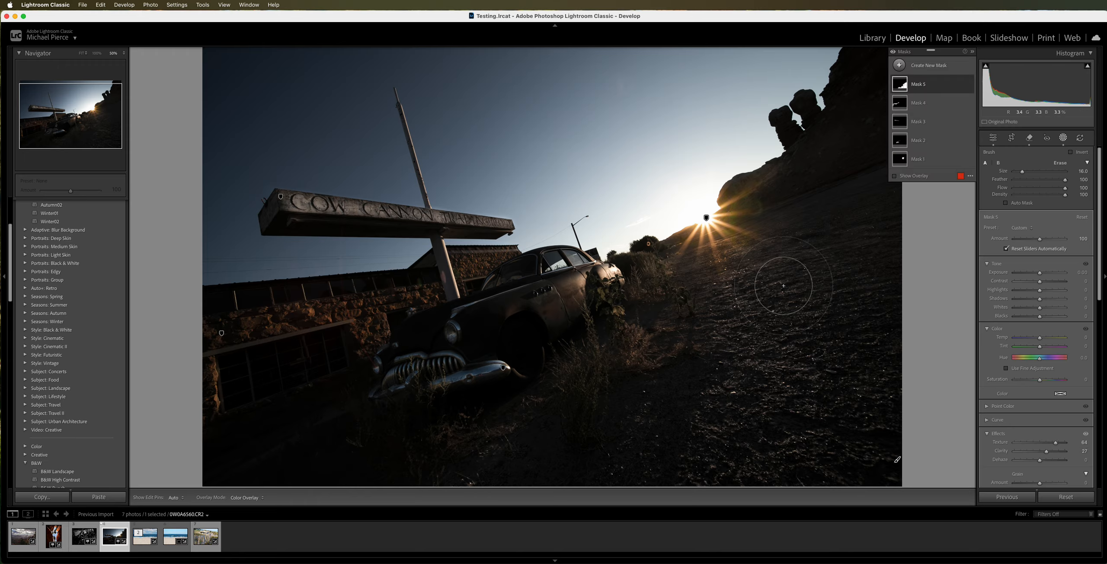
Compare the whole car photo before and after editing side by side, with the mask list collapsed
{"action": "key", "text": "super+minus"}
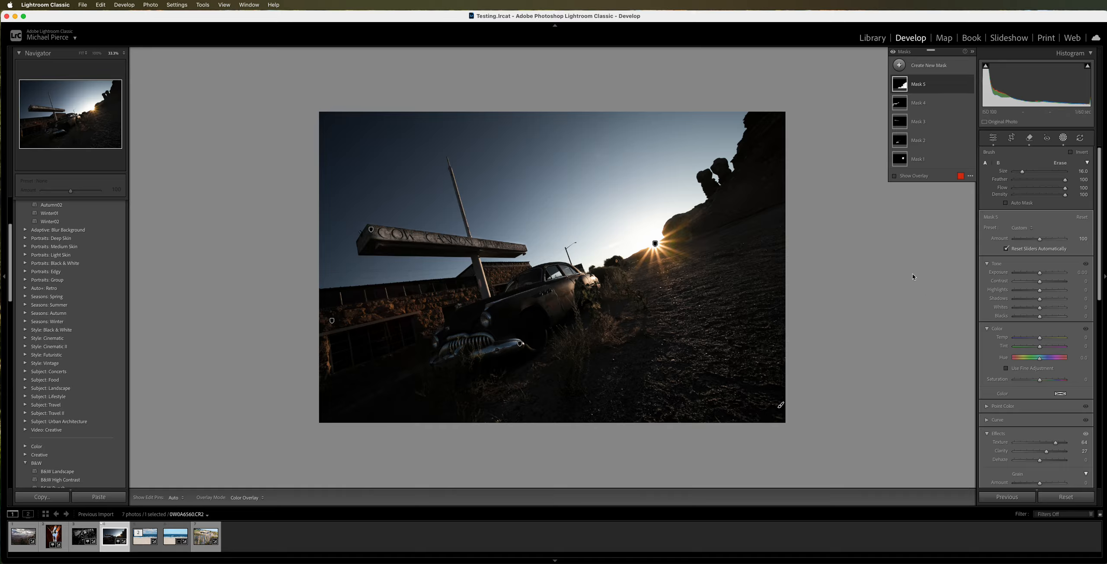
{"action": "key", "text": "y"}
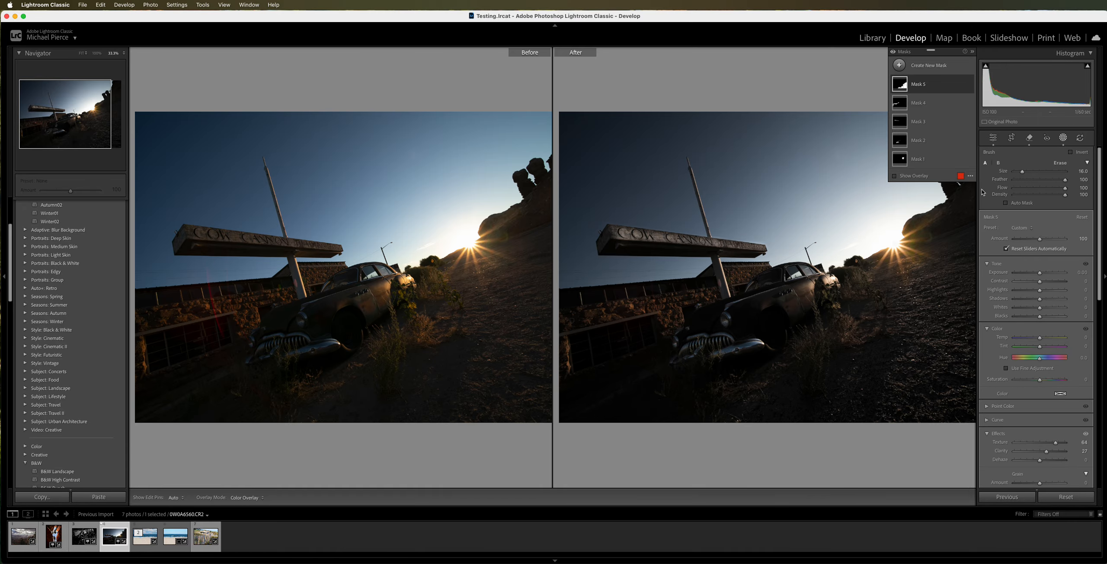
{"action": "left_click", "coordinate": [973, 52]}
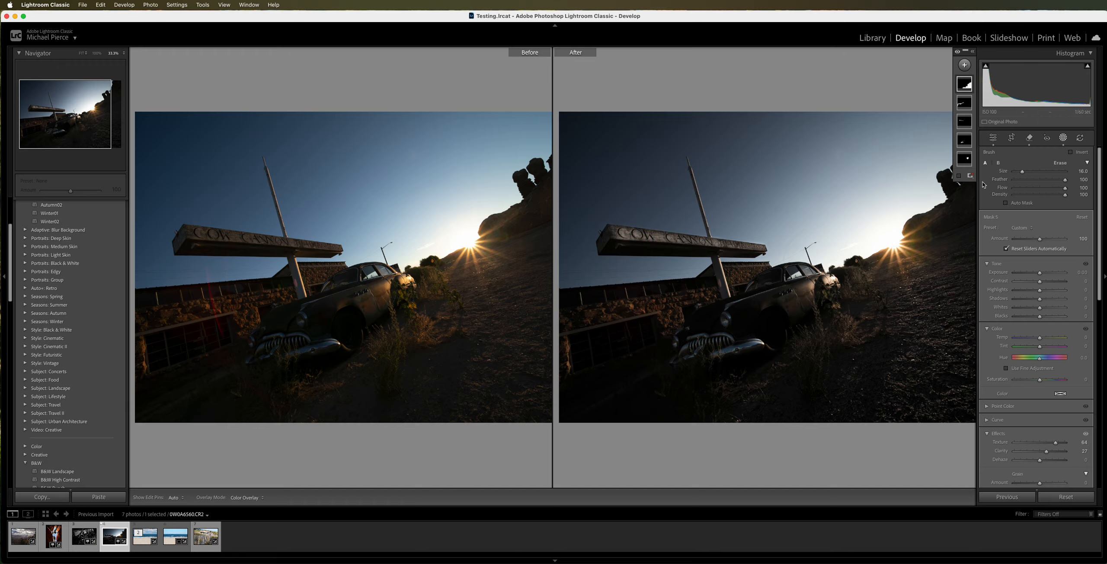
Raise the hillside mask's Saturation to 89
{"action": "left_click", "coordinate": [968, 88]}
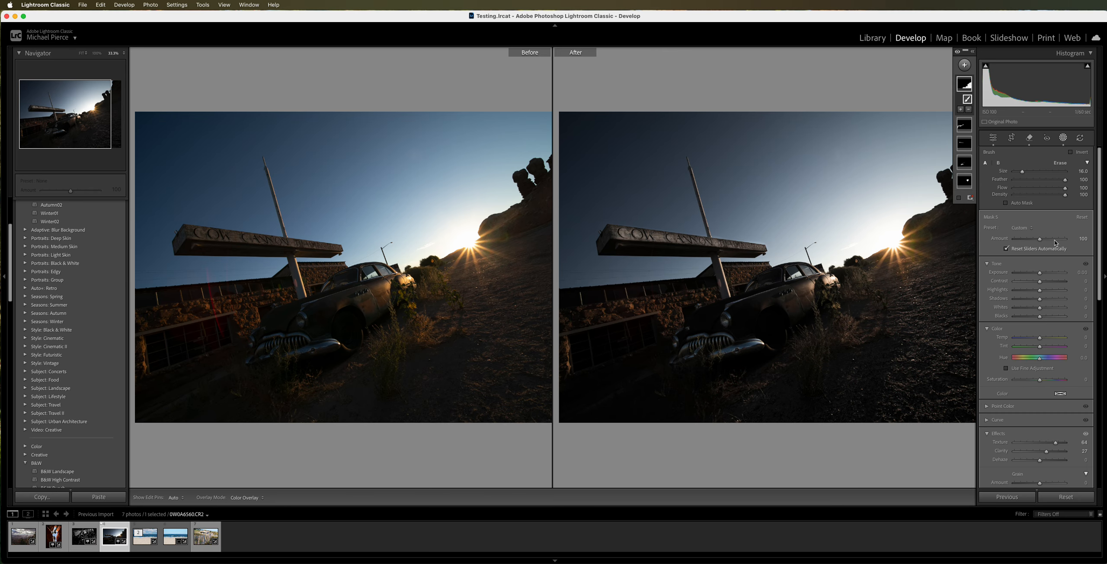
{"action": "mouse_move", "coordinate": [1041, 382]}
{"action": "left_mouse_down"}
{"action": "mouse_move", "coordinate": [1071, 381]}
{"action": "mouse_move", "coordinate": [1062, 380]}
{"action": "left_mouse_up"}
{"action": "key", "text": "super+minus"}
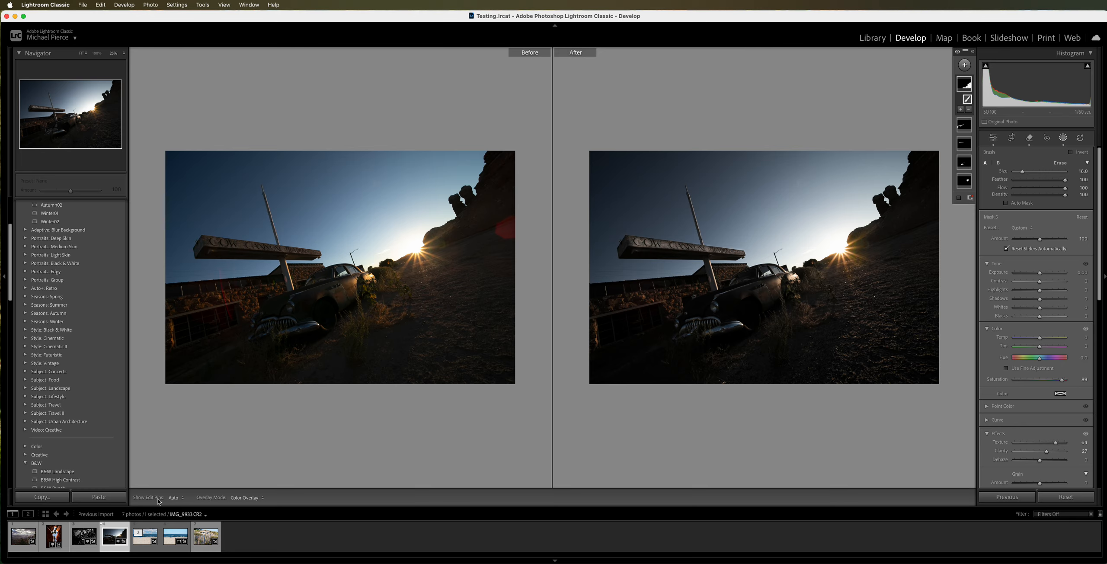
Select the beach photo together with the car photo and open the export settings for both
{"action": "left_click", "coordinate": [149, 544]}
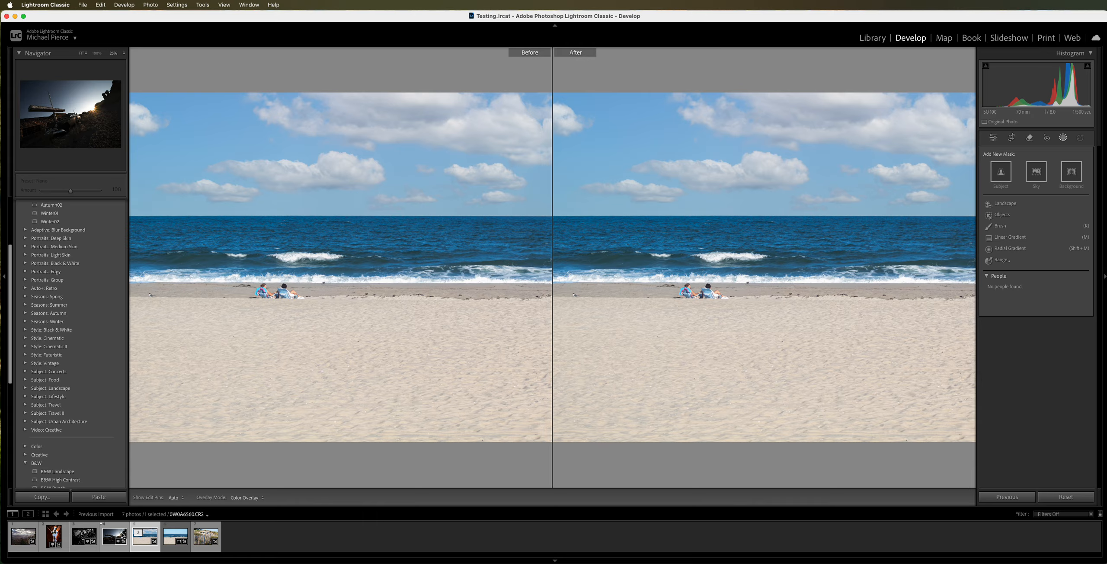
{"action": "left_click", "coordinate": [110, 533], "text": "super"}
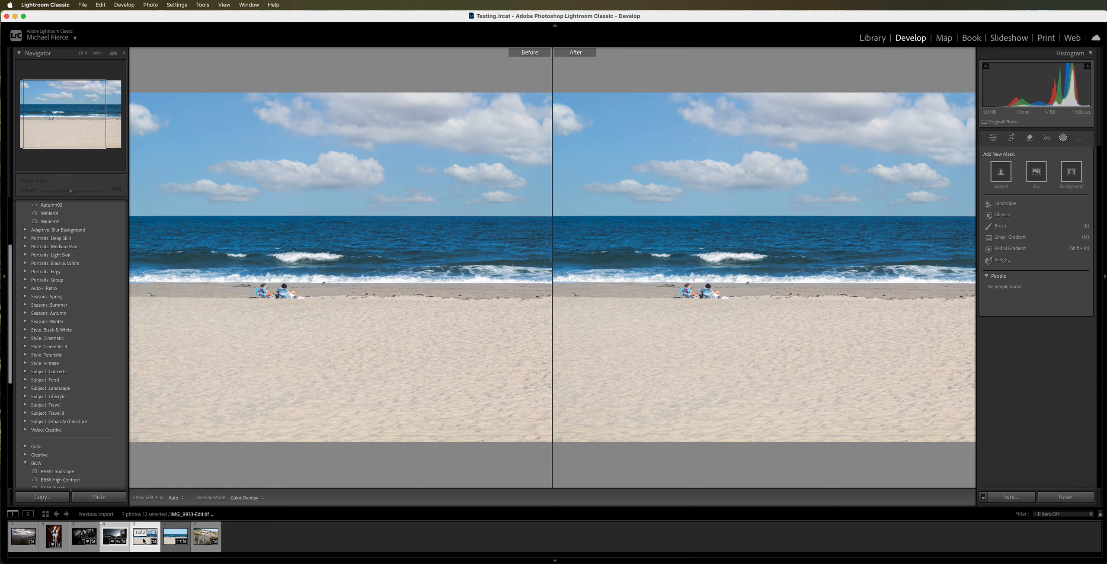
{"action": "right_click", "coordinate": [145, 542]}
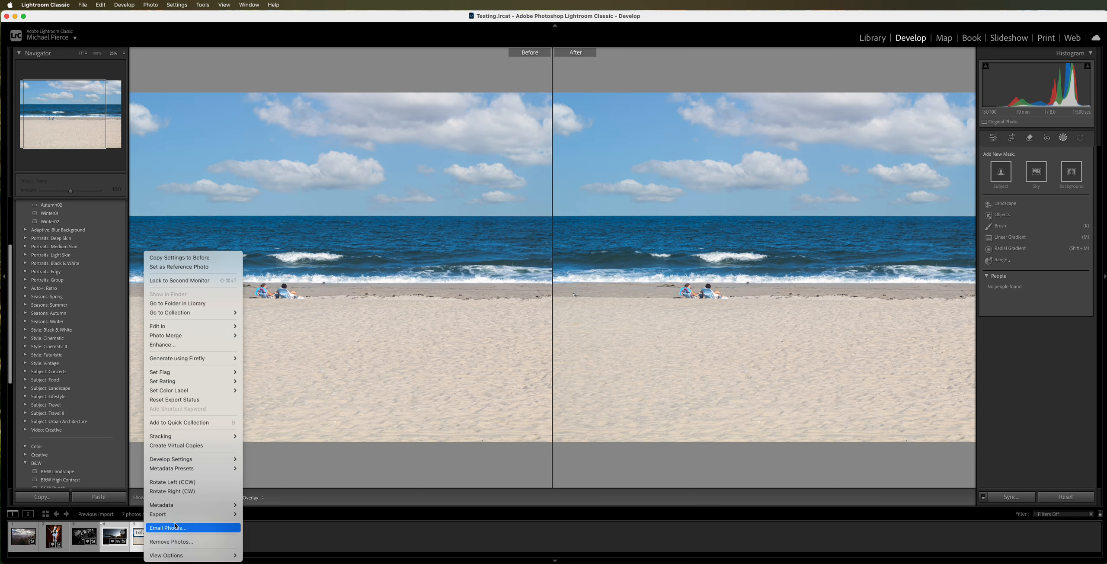
{"action": "mouse_move", "coordinate": [175, 514]}
{"action": "left_click", "coordinate": [277, 487]}
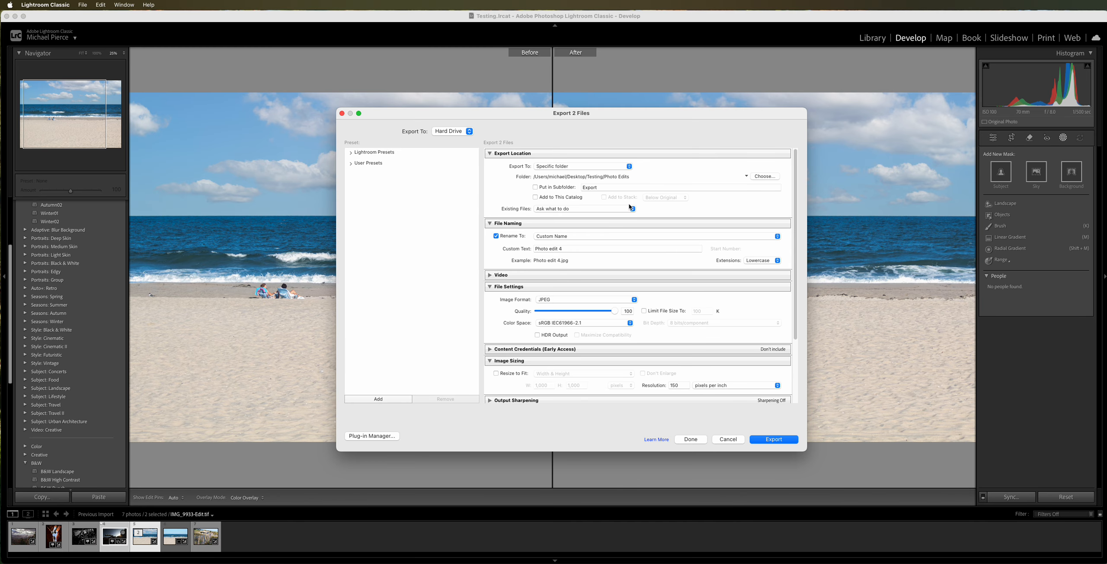
Set the custom file name text to "Photo edit" and export both photos as watermarked JPEGs to the Photo Edits folder
{"action": "left_click", "coordinate": [571, 250]}
{"action": "left_click", "coordinate": [573, 250]}
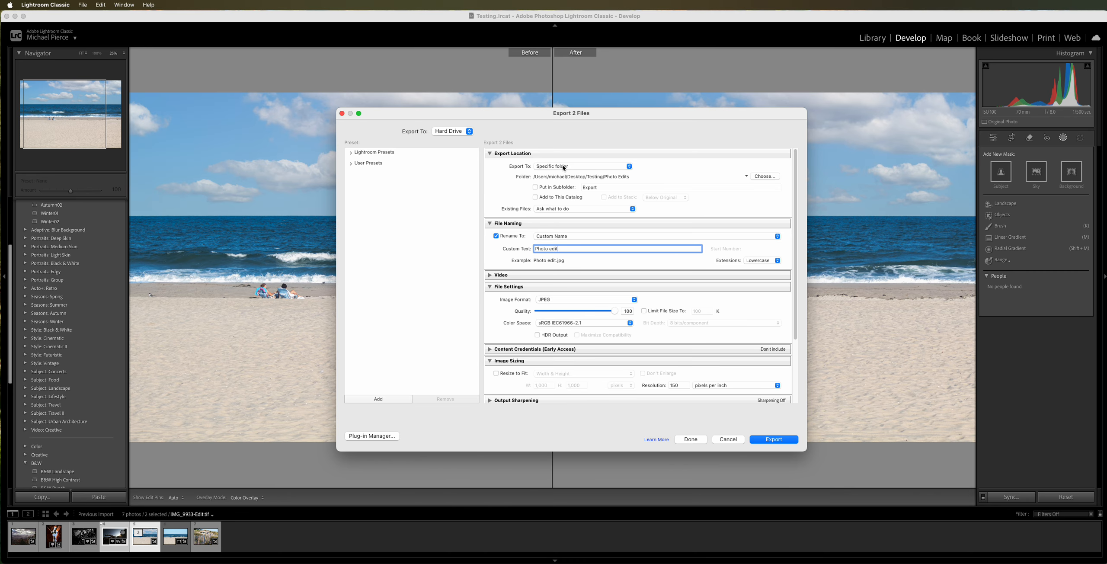
{"action": "scroll", "coordinate": [655, 367], "scroll_direction": "down", "scroll_amount": 3}
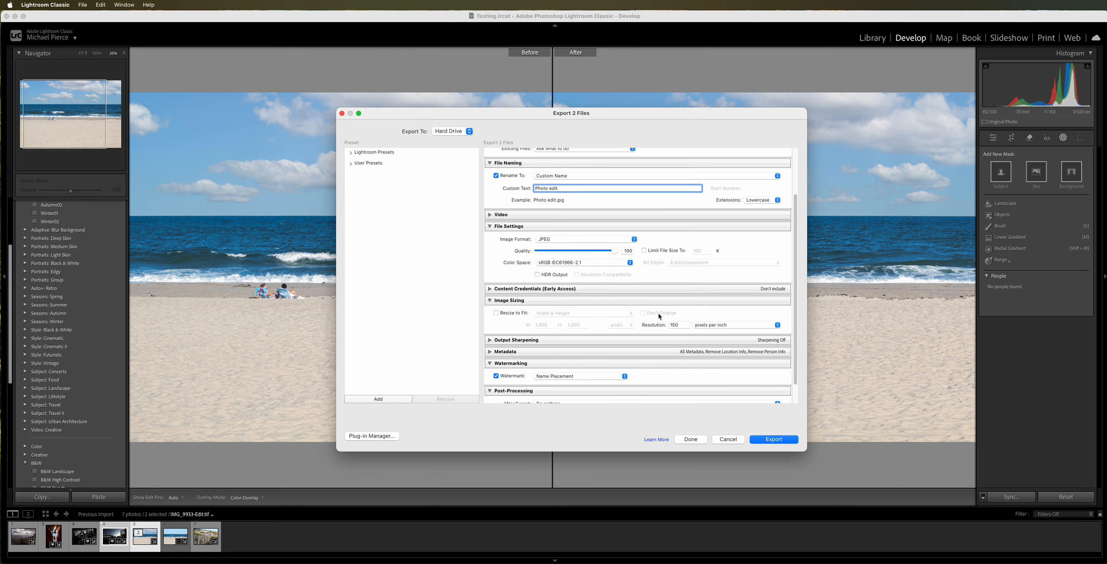
{"action": "scroll", "coordinate": [660, 317], "scroll_direction": "down", "scroll_amount": 2}
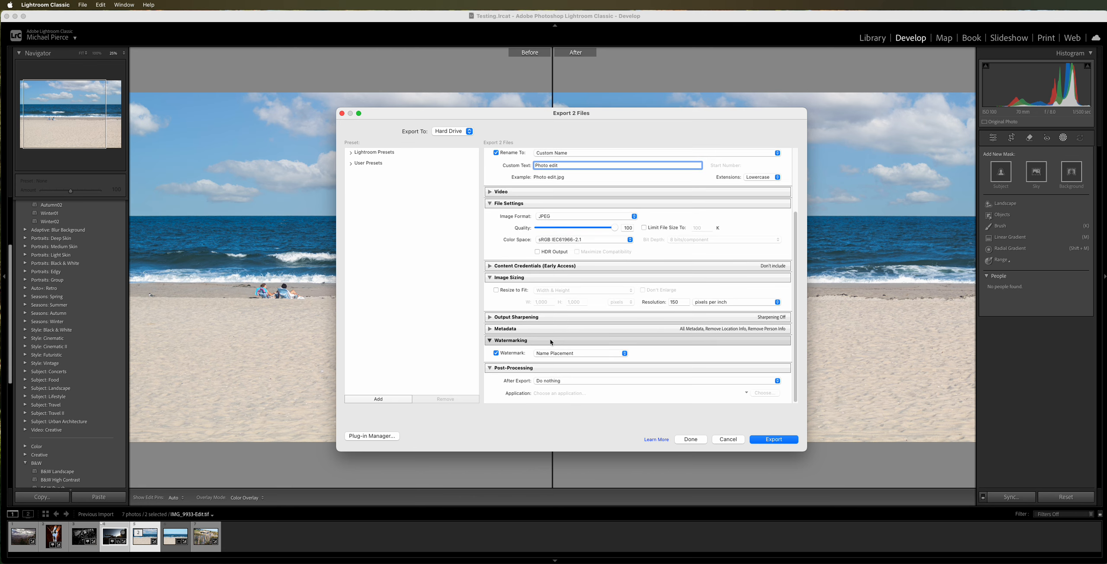
{"action": "left_click", "coordinate": [774, 440]}
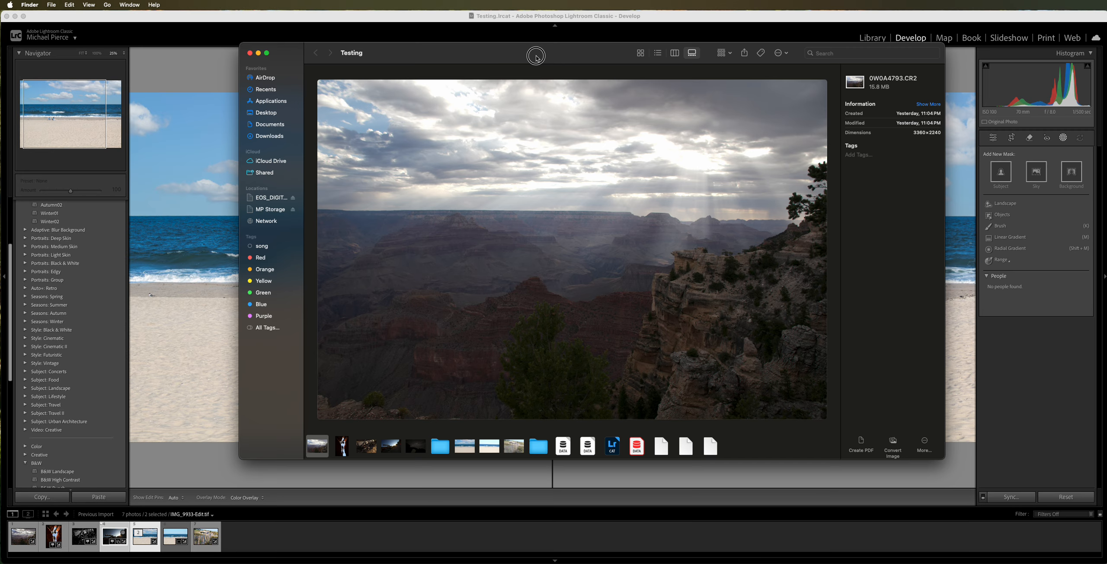
Switch to Finder, open the Photo Edits folder and preview the exported wagon wheel, car and beach images
{"action": "left_click_drag", "start_coordinate": [536, 55], "coordinate": [535, 57]}
{"action": "double_click", "coordinate": [537, 448]}
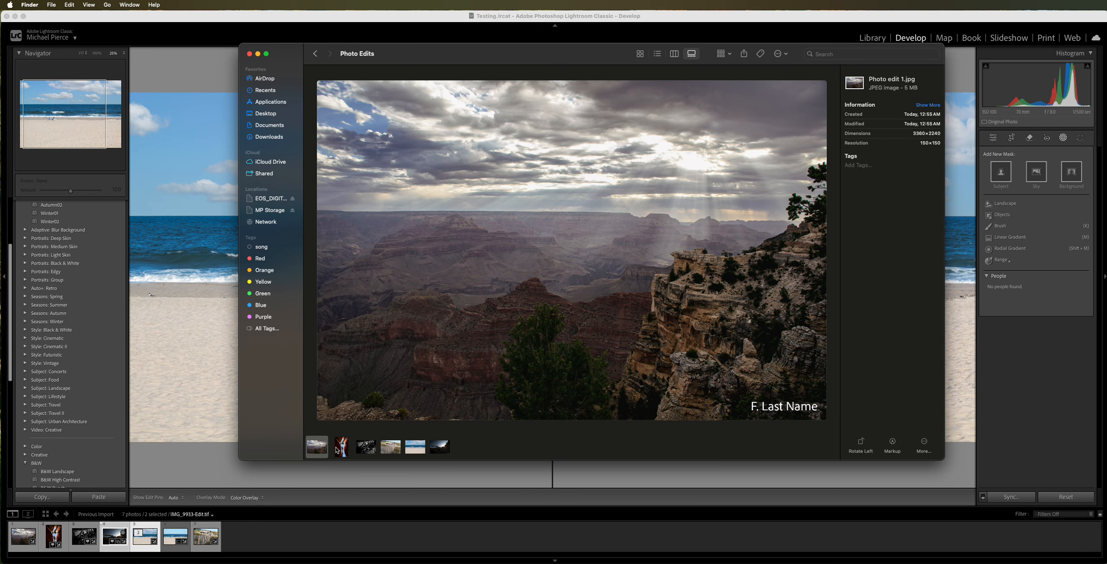
{"action": "left_click", "coordinate": [362, 451]}
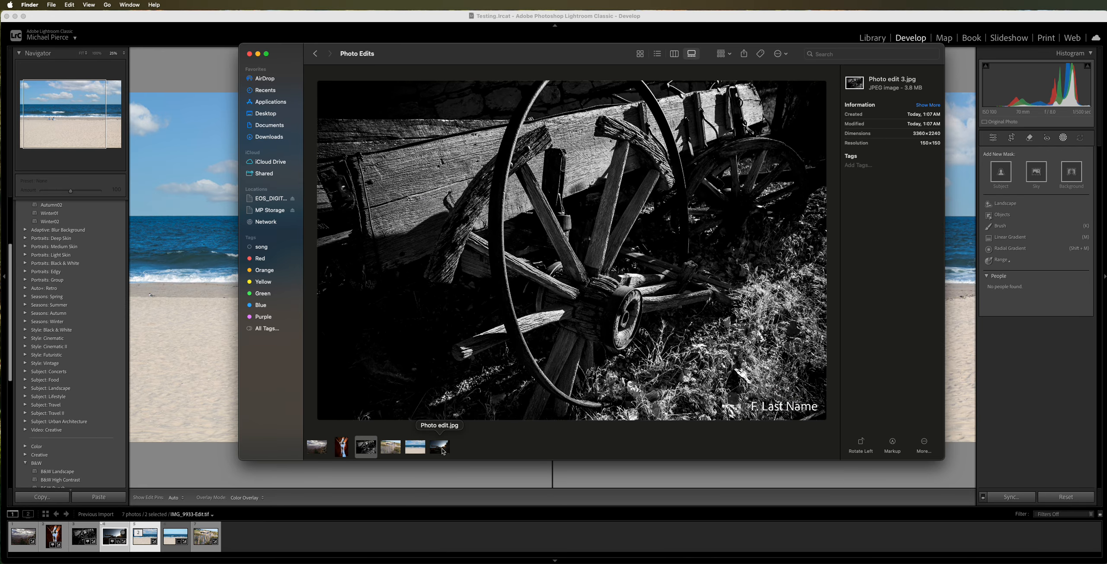
{"action": "left_click", "coordinate": [442, 452]}
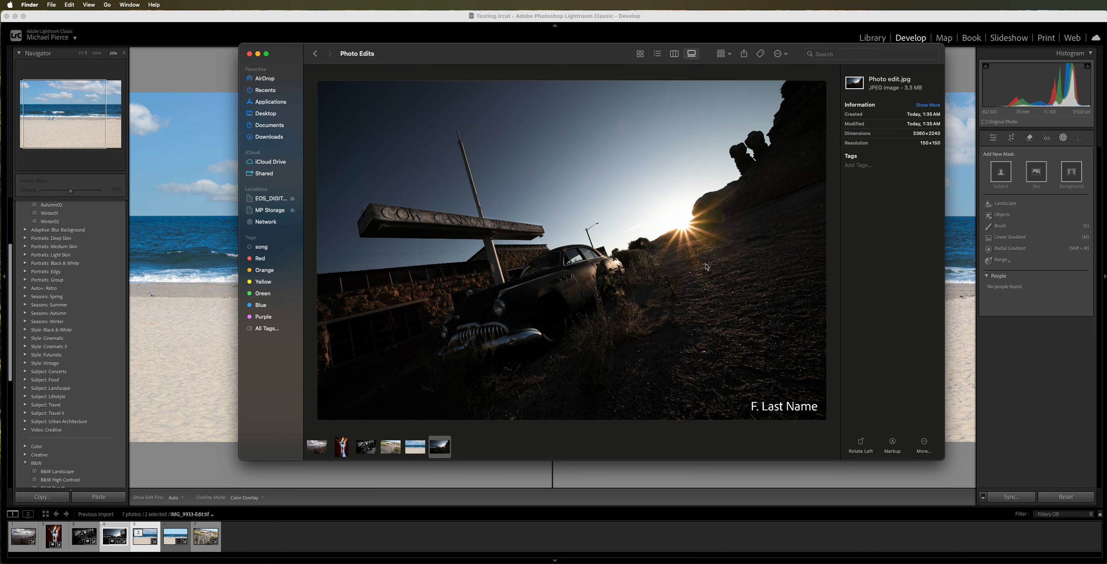
{"action": "left_click", "coordinate": [416, 453]}
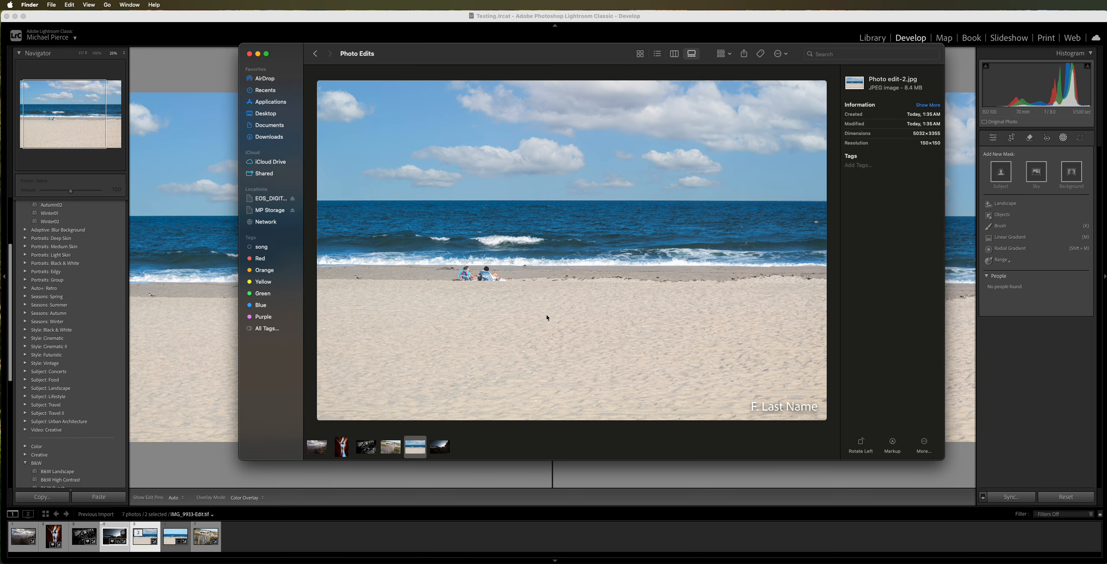
Browse through the exported images in the Photo Edits folder again, ending on the canyon photo
{"action": "left_click_drag", "start_coordinate": [472, 54], "coordinate": [535, 59]}
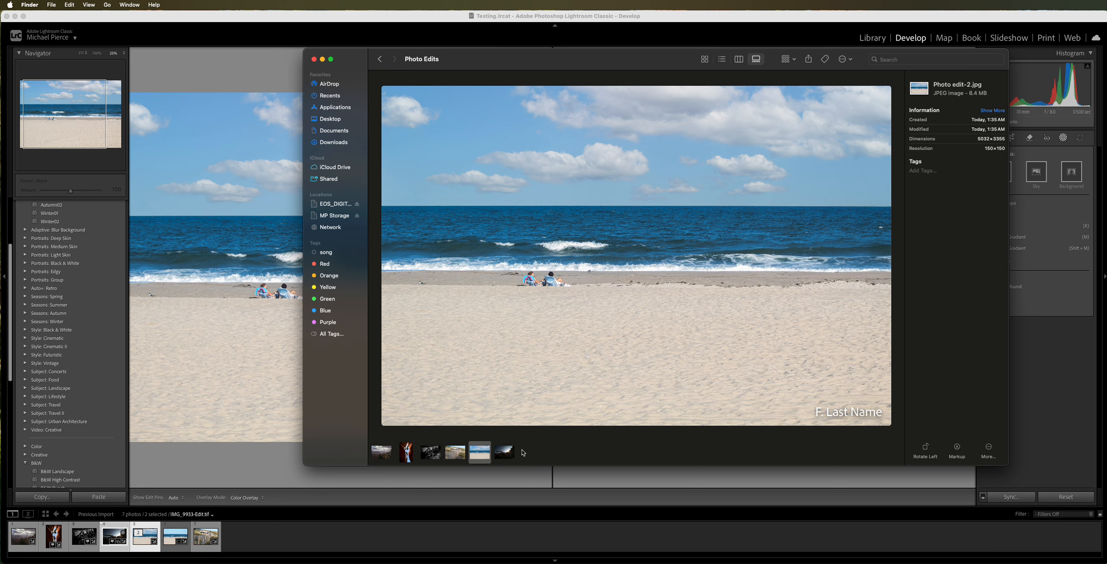
{"action": "left_click", "coordinate": [400, 454]}
{"action": "left_click", "coordinate": [430, 452]}
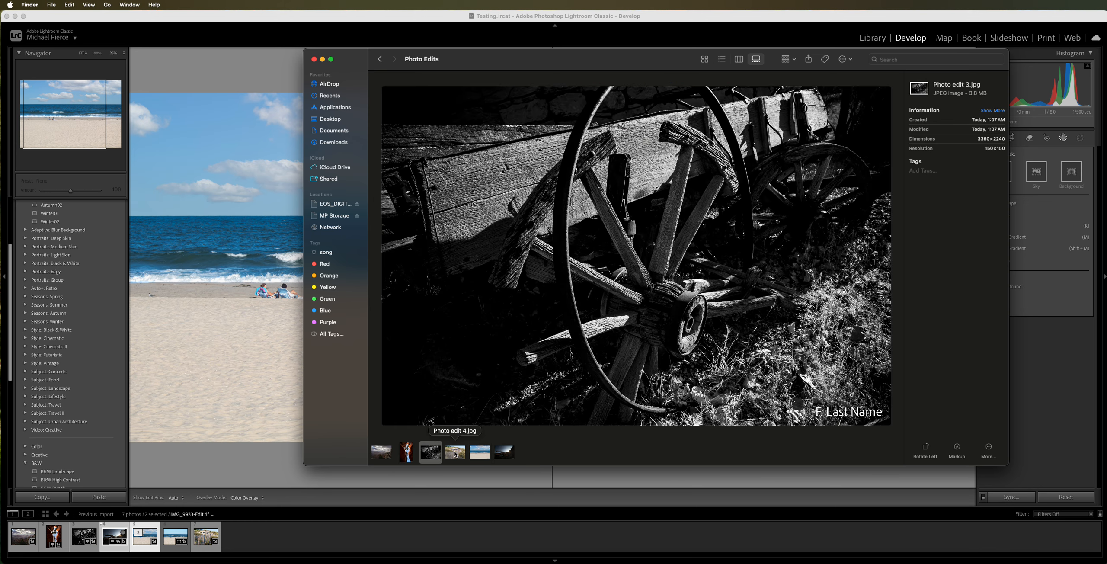
{"action": "left_click", "coordinate": [461, 455]}
{"action": "left_click", "coordinate": [479, 452]}
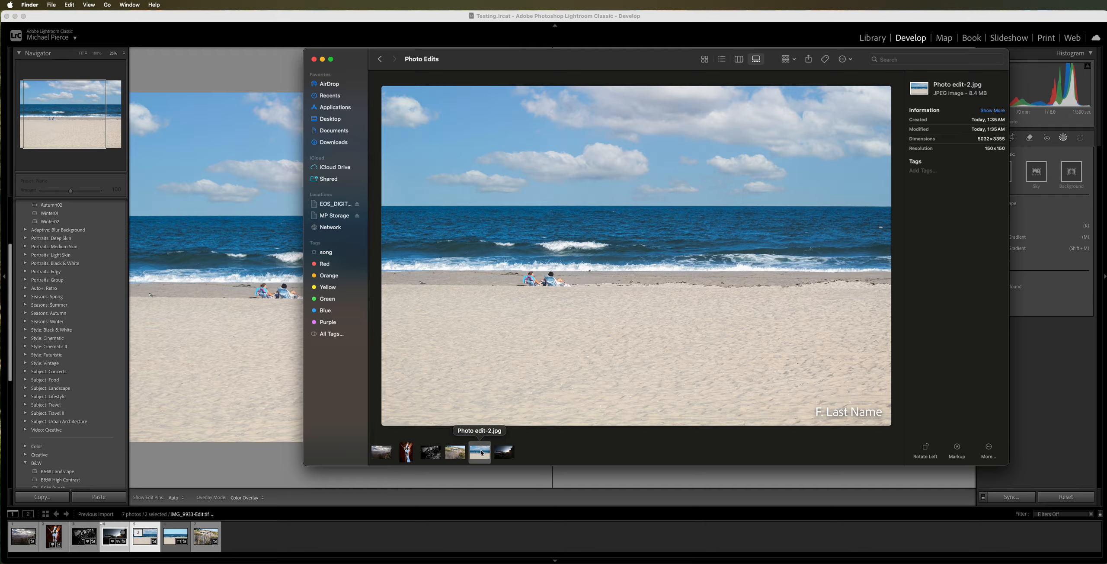
{"action": "left_click", "coordinate": [505, 453]}
{"action": "left_click", "coordinate": [385, 455]}
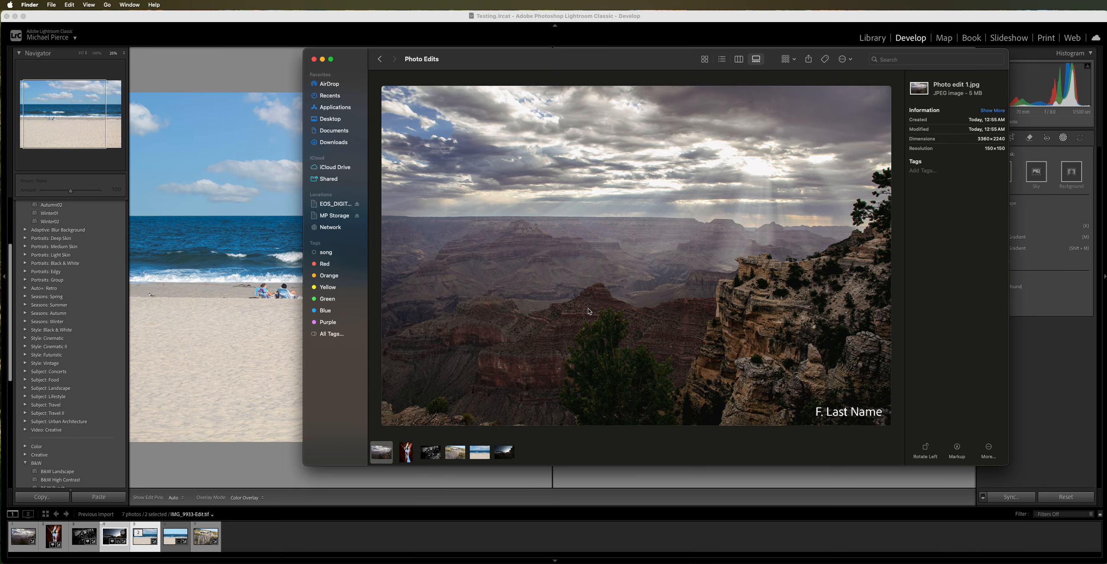
{"action": "left_click_drag", "start_coordinate": [555, 59], "coordinate": [457, 65]}
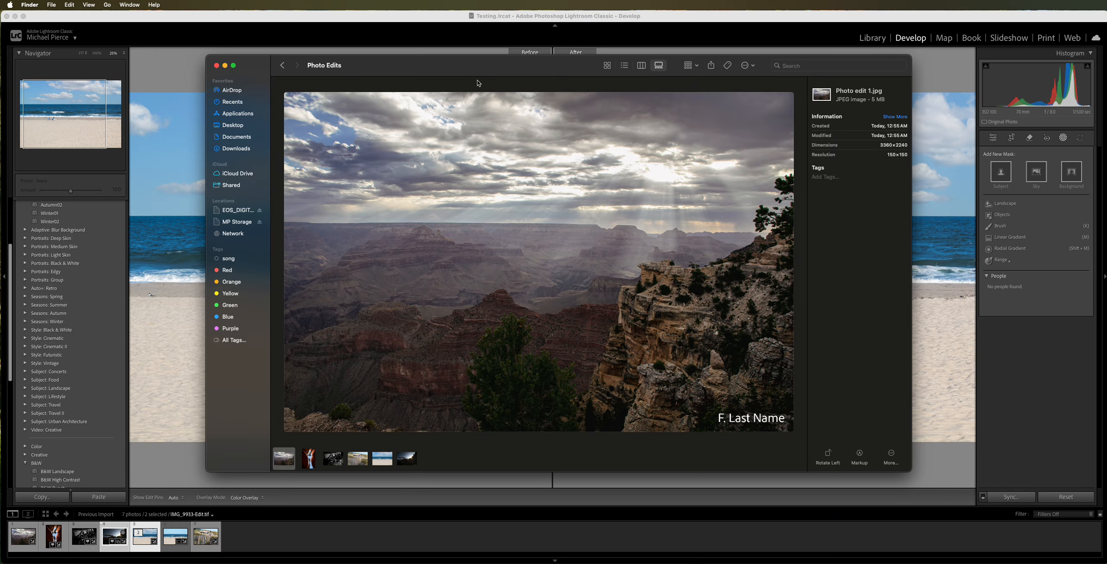
{"action": "mouse_move", "coordinate": [471, 67]}
{"action": "left_mouse_down"}
{"action": "mouse_move", "coordinate": [445, 70]}
{"action": "mouse_move", "coordinate": [489, 73]}
{"action": "left_mouse_up"}
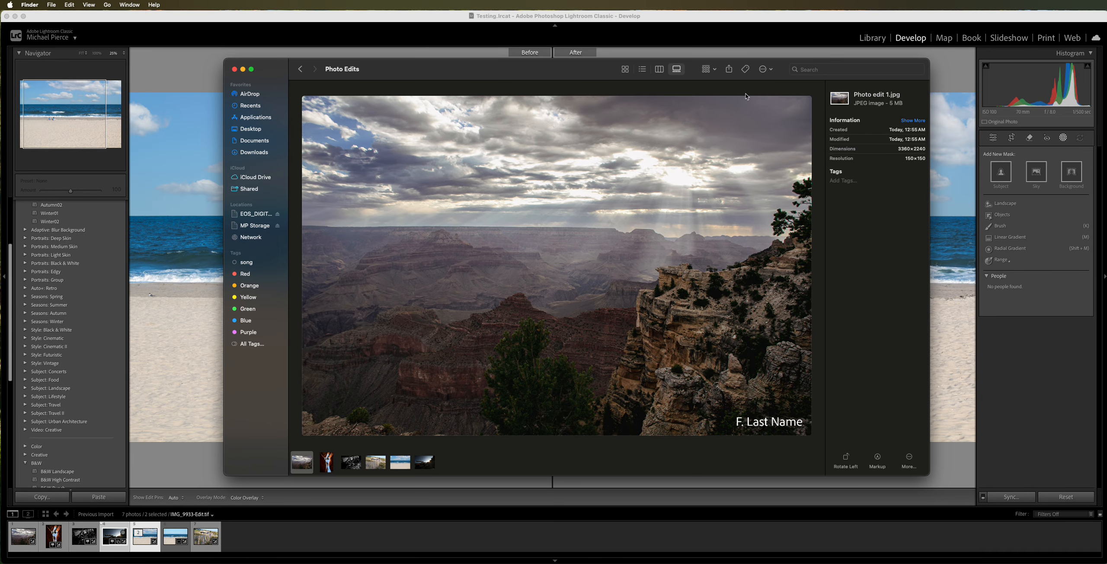